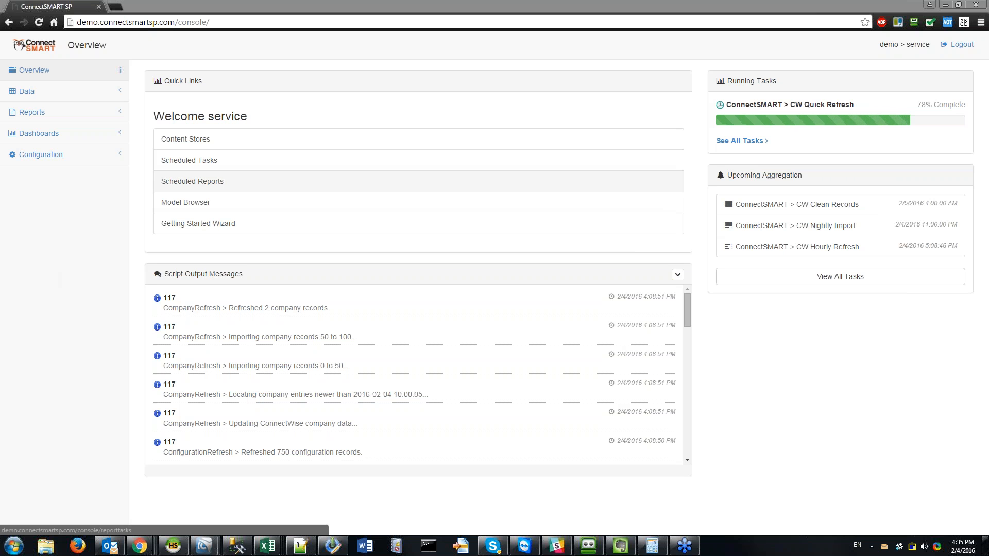
Step: Go through Dashboards and Dashboard Browser to the Data Queries list of 151 saved queries
{"action": "left_click", "coordinate": [38, 134]}
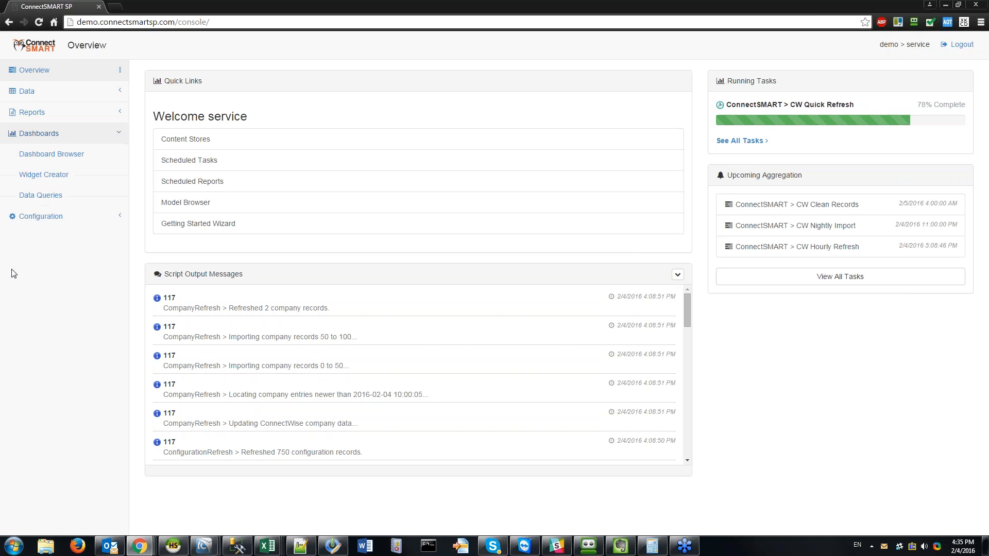
{"action": "left_click", "coordinate": [74, 160]}
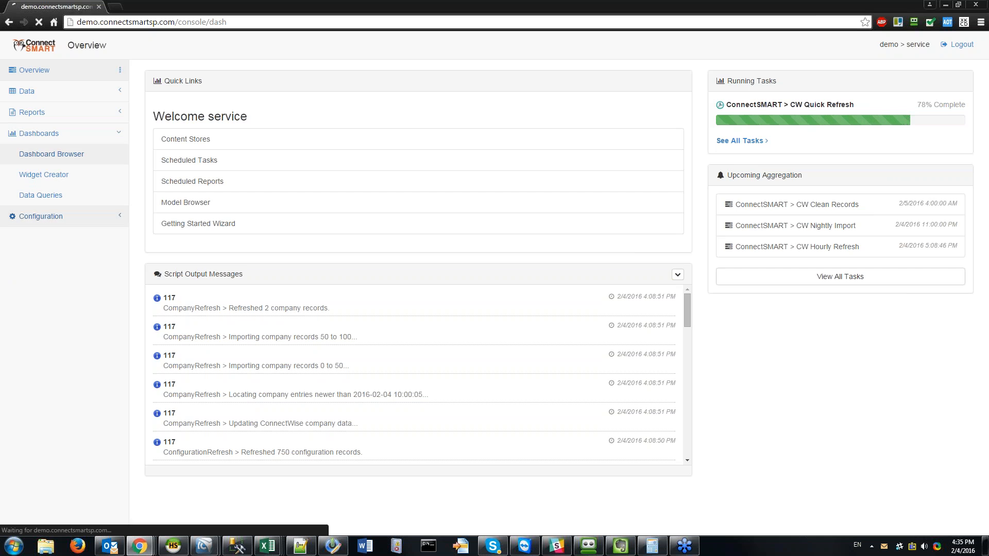
{"action": "left_click", "coordinate": [40, 194]}
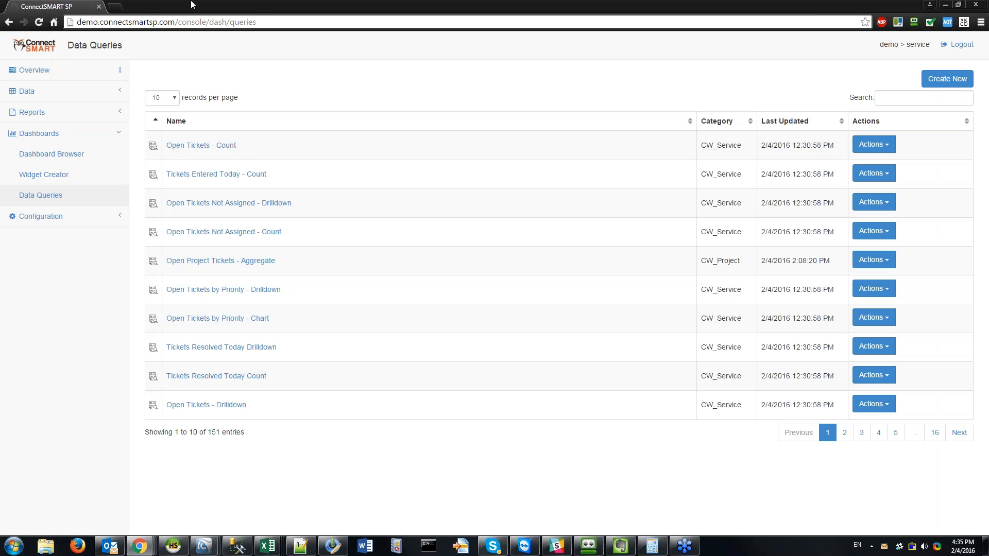
Step: Load doc.connectsmart.com in a new browser tab
{"action": "left_click", "coordinate": [115, 7]}
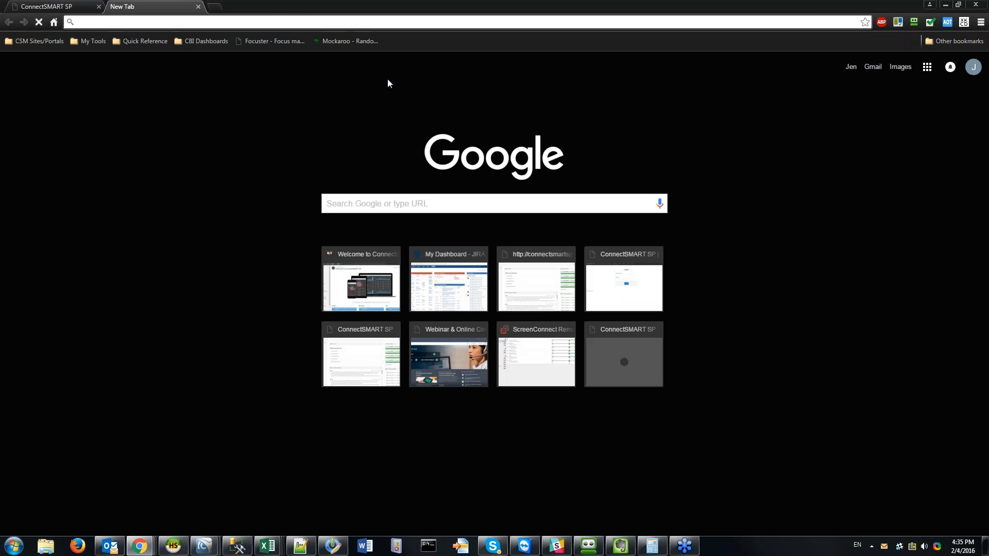
{"action": "type", "text": "doc.so"}
{"action": "key", "text": "BackSpace"}
{"action": "key", "text": "BackSpace"}
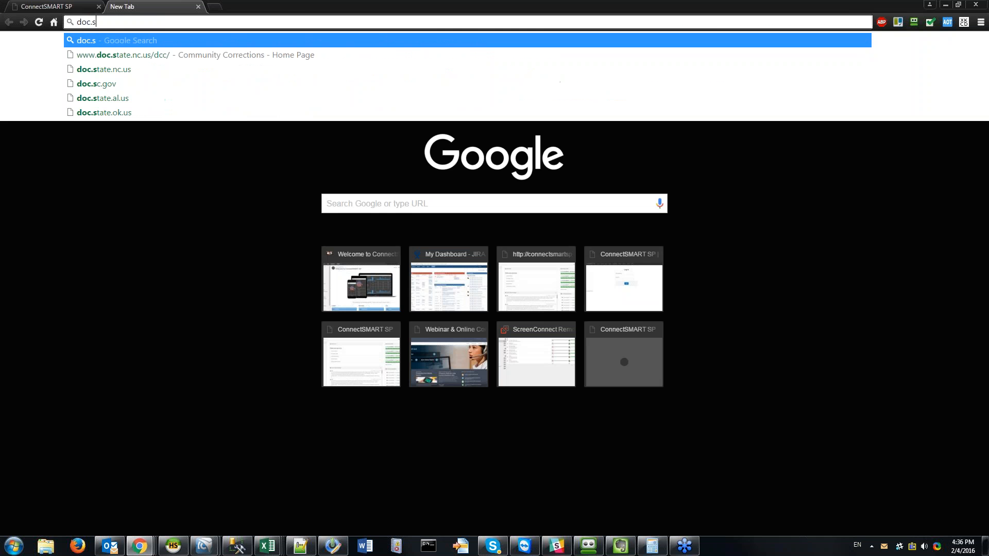
{"action": "type", "text": "connectsmart.com"}
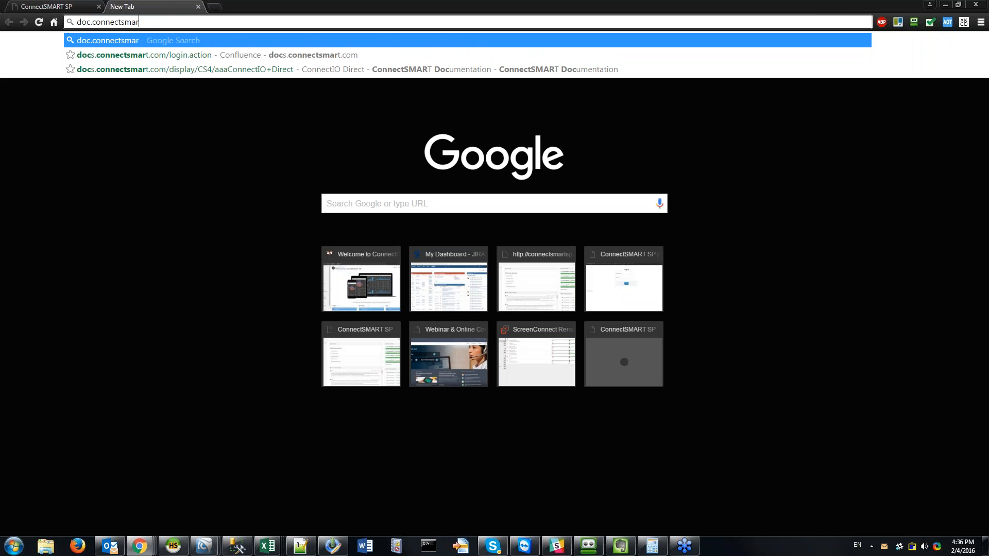
{"action": "key", "text": "Return"}
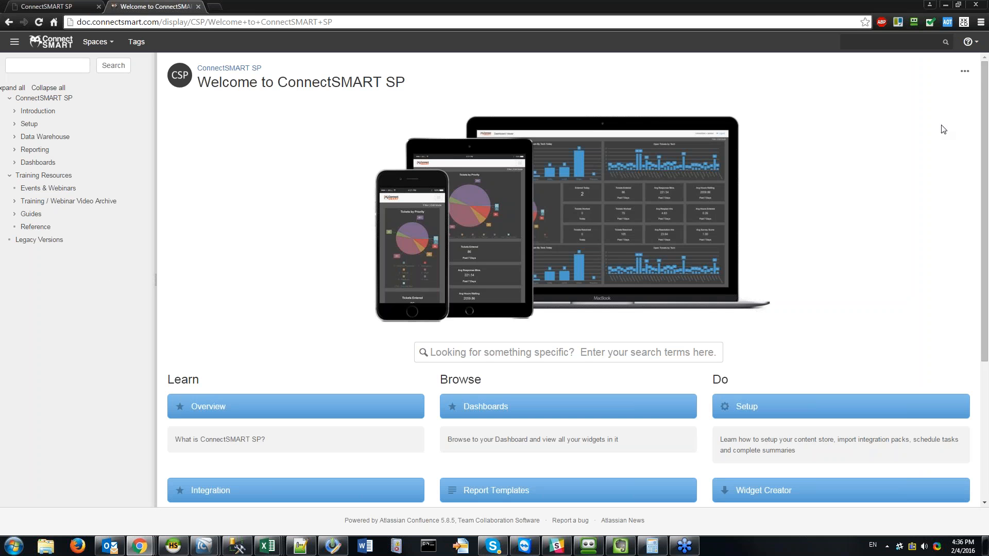
Step: Search the documentation for 'webinar'
{"action": "left_click", "coordinate": [971, 42]}
{"action": "left_click", "coordinate": [850, 86]}
{"action": "left_click", "coordinate": [845, 41]}
{"action": "type", "text": "webinar"}
{"action": "key", "text": "Return"}
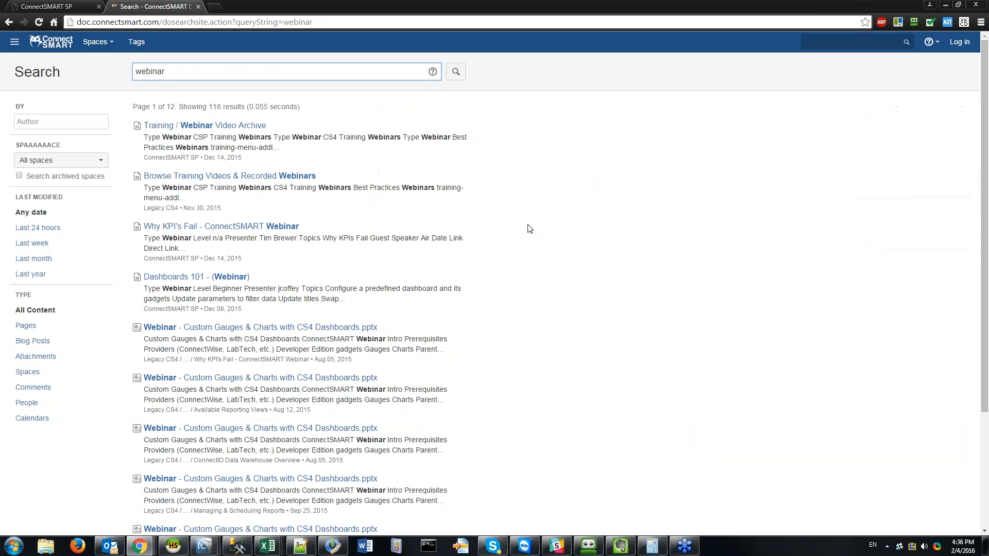
Step: Sign in to the docs site with the user name and password
{"action": "left_click", "coordinate": [959, 42]}
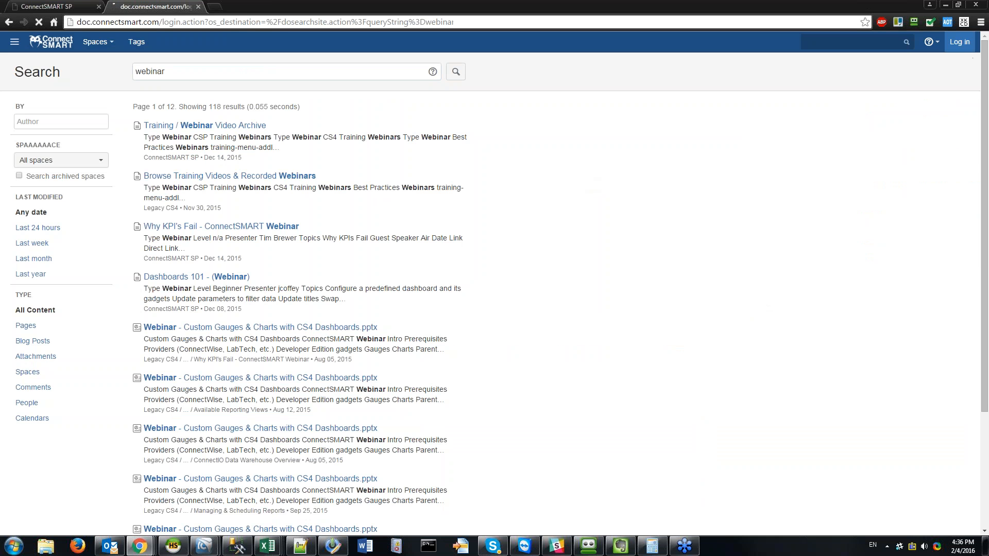
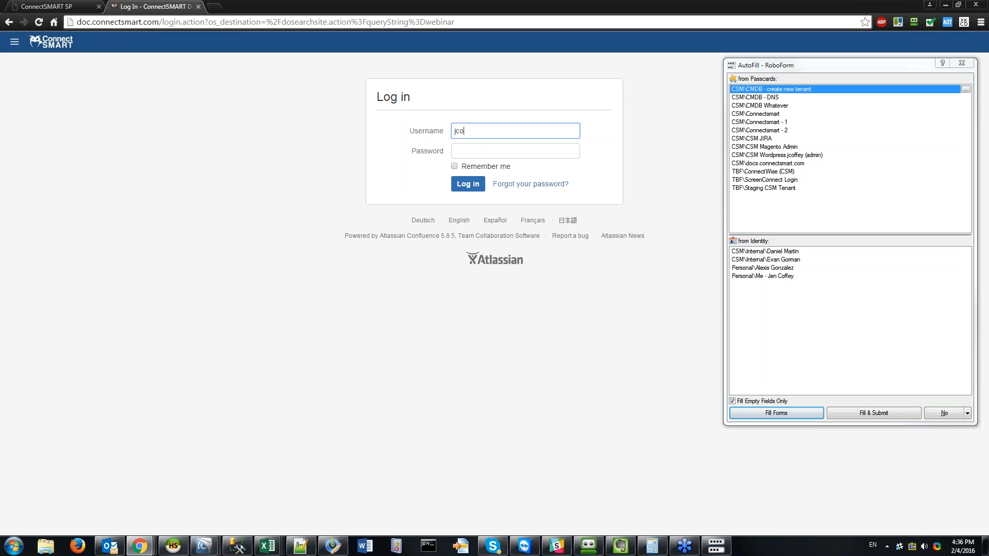
{"action": "key", "text": "Tab"}
{"action": "type", "text": "••••••••"}
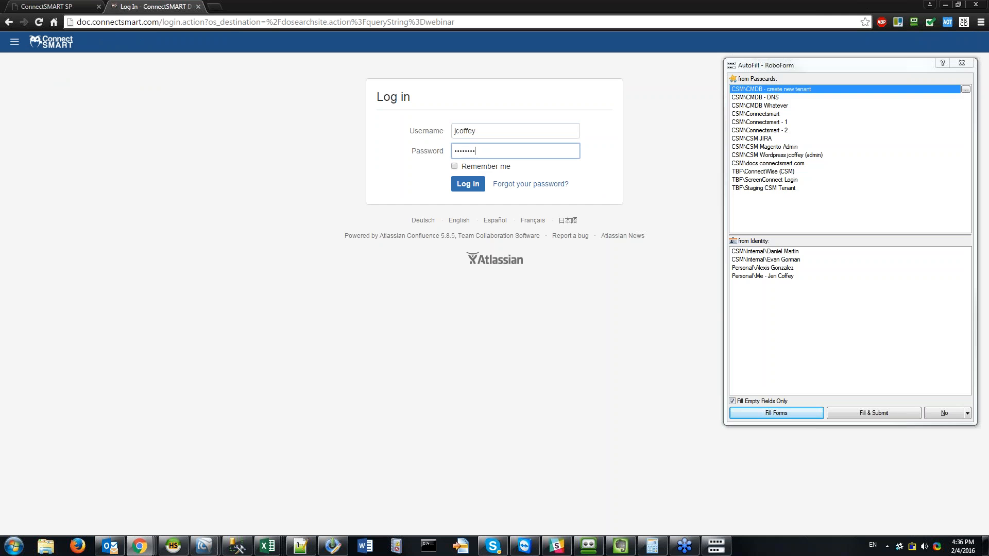
{"action": "key", "text": "Return"}
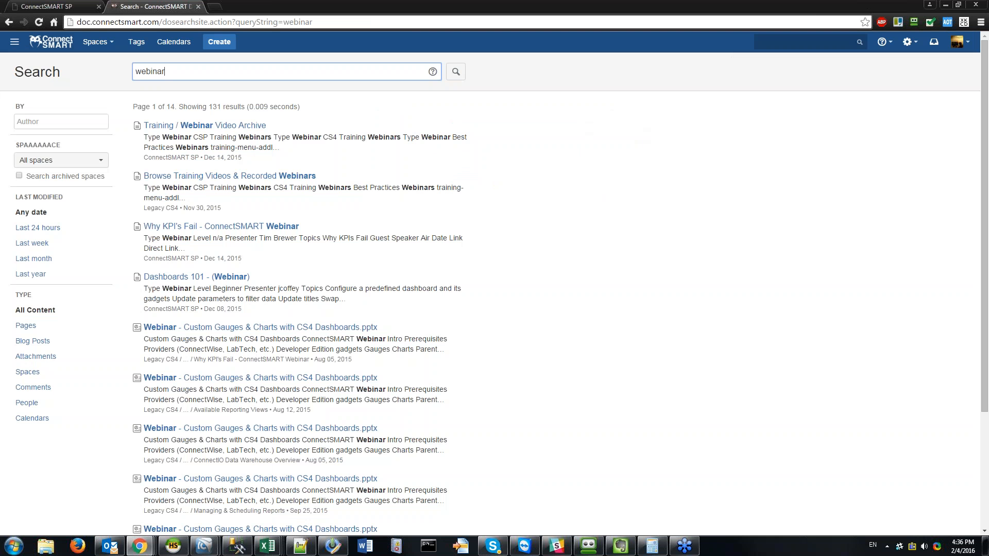
Step: Refine the search to 'webinar custom' and limit results to the ConnectSMART SP space
{"action": "type", "text": "custom"}
{"action": "key", "text": "Return"}
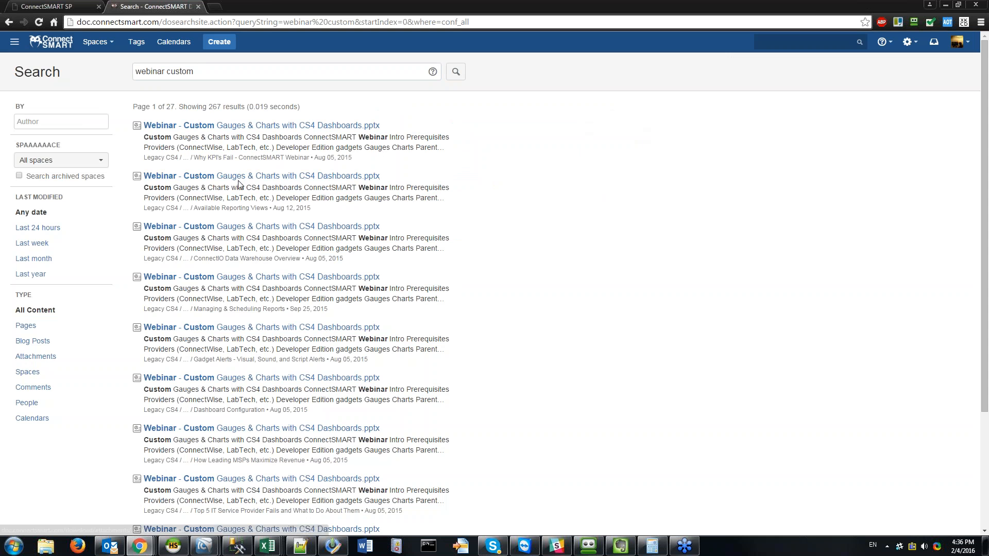
{"action": "left_click", "coordinate": [61, 160]}
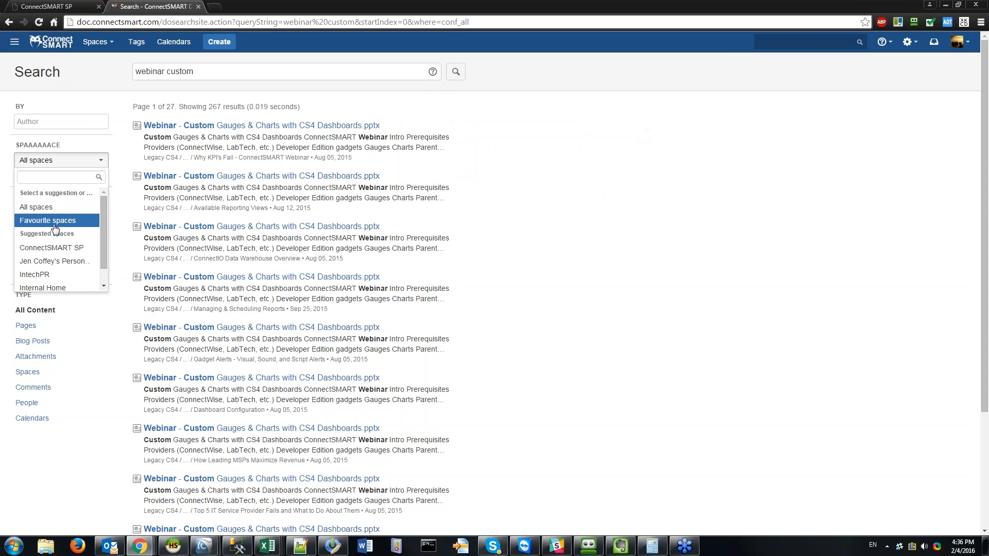
{"action": "left_click", "coordinate": [36, 247]}
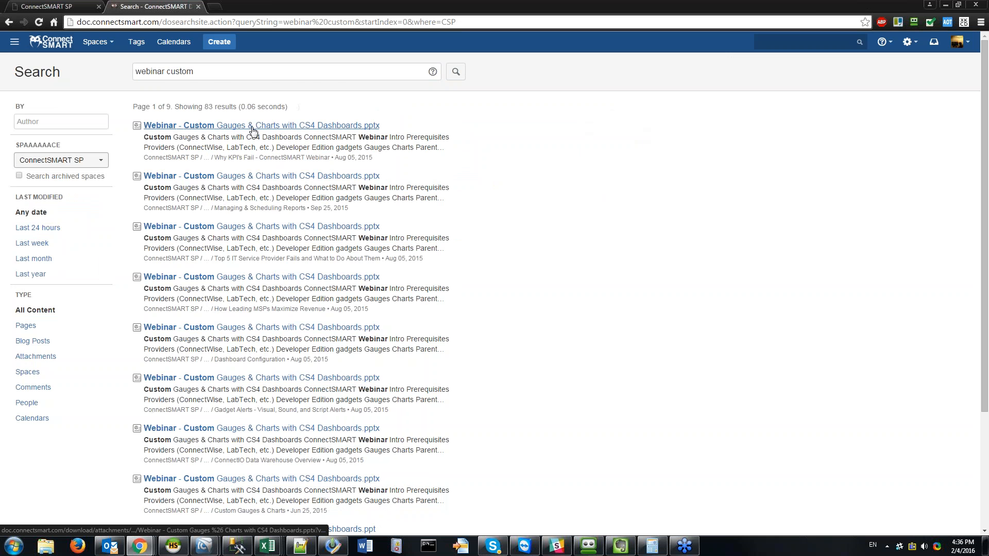
Step: Return to the Welcome to ConnectSMART SP home page
{"action": "scroll", "coordinate": [256, 359], "scroll_direction": "down", "scroll_amount": 1}
{"action": "scroll", "coordinate": [256, 359], "scroll_direction": "down", "scroll_amount": 3}
{"action": "scroll", "coordinate": [256, 359], "scroll_direction": "up", "scroll_amount": 5}
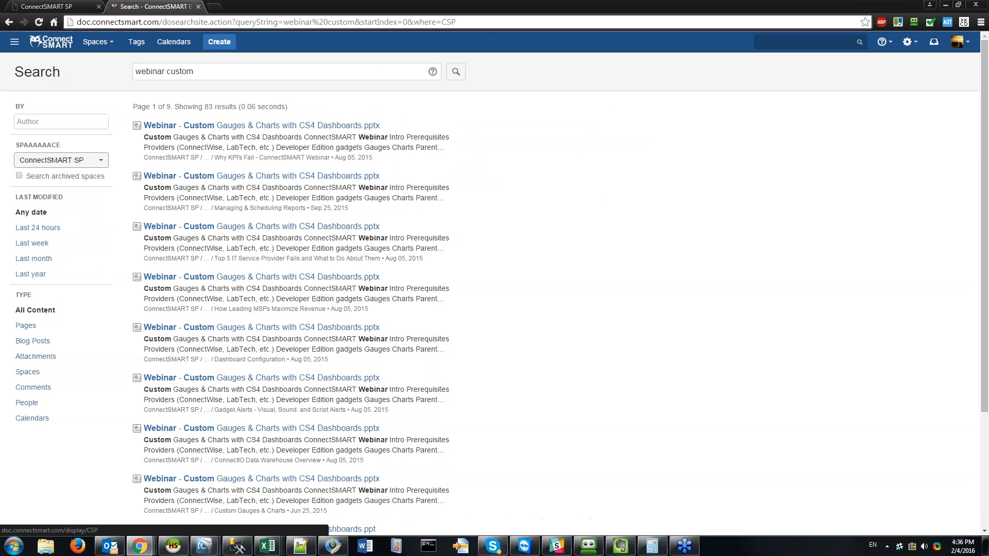
{"action": "left_click", "coordinate": [51, 43]}
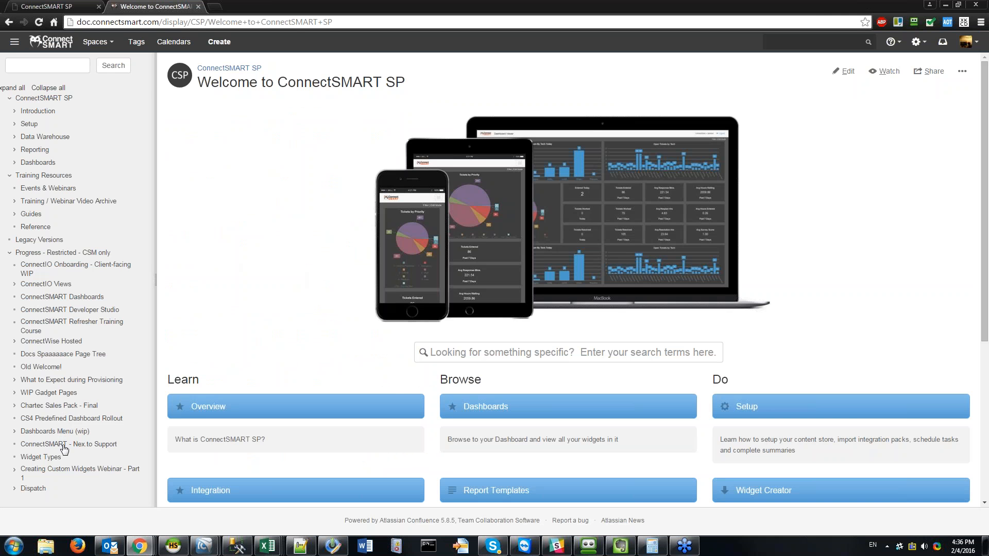
Step: Read the Creating Custom Widgets Webinar - Part 1 page, then close the documentation tab
{"action": "left_click", "coordinate": [65, 471]}
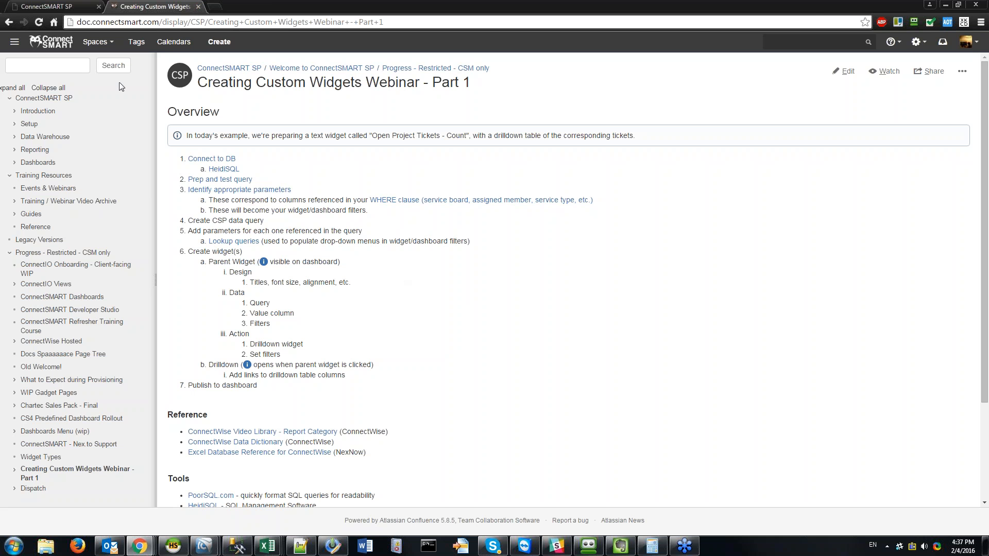
{"action": "key", "text": "ctrl+w"}
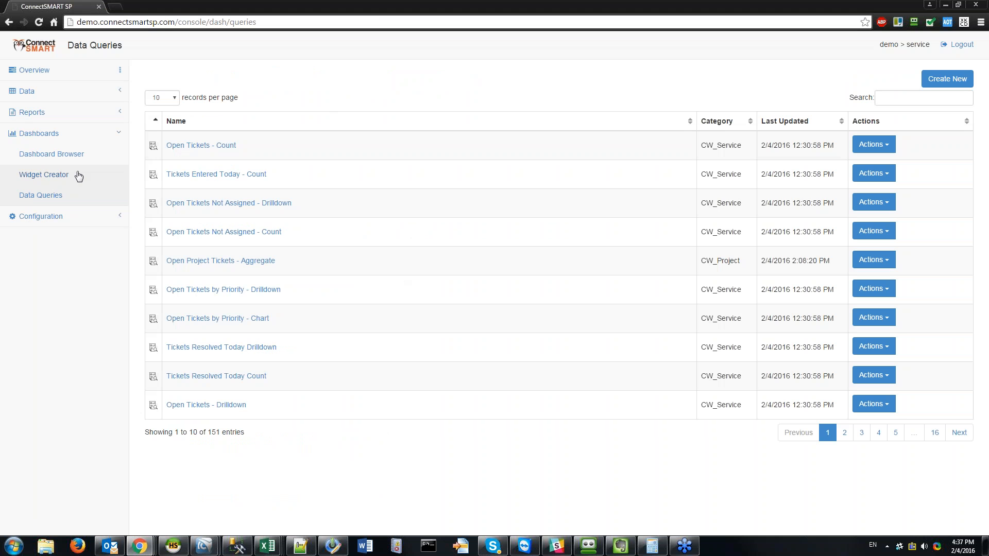
Step: Bring HeidiSQL forward and shrink it to a smaller window at the top of the screen
{"action": "left_click", "coordinate": [73, 175]}
{"action": "left_click", "coordinate": [71, 155]}
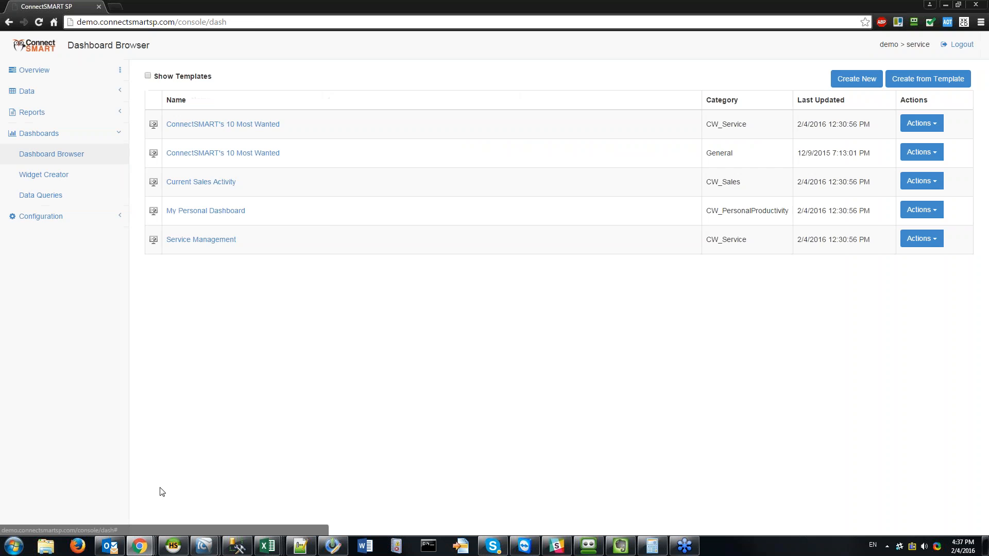
{"action": "left_click", "coordinate": [184, 544]}
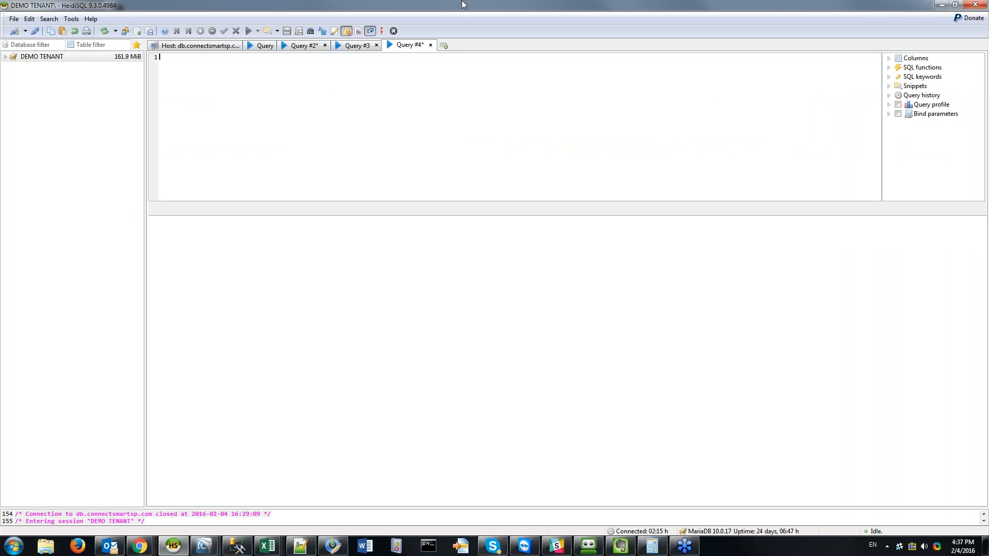
{"action": "left_click_drag", "start_coordinate": [463, 5], "coordinate": [449, 36]}
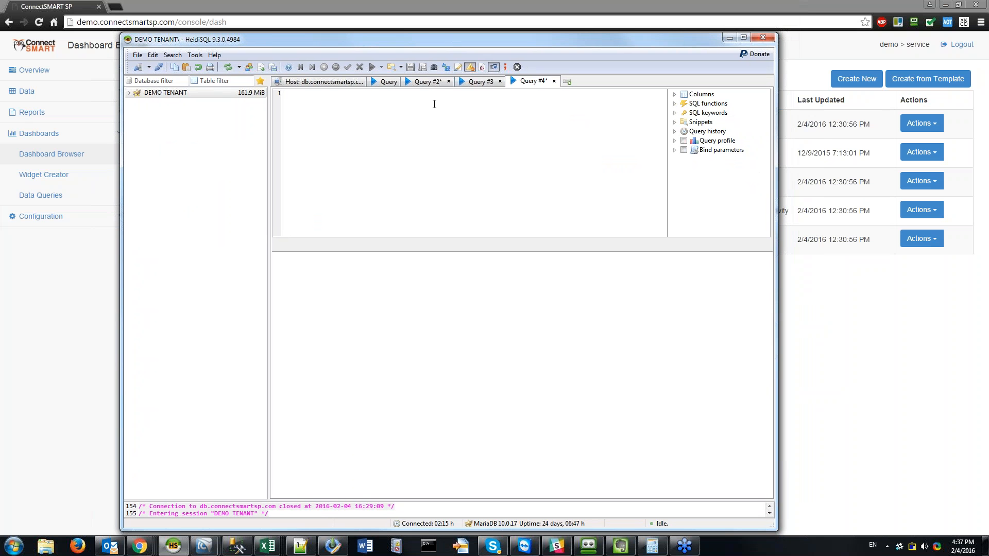
{"action": "left_click_drag", "start_coordinate": [380, 41], "coordinate": [367, 12]}
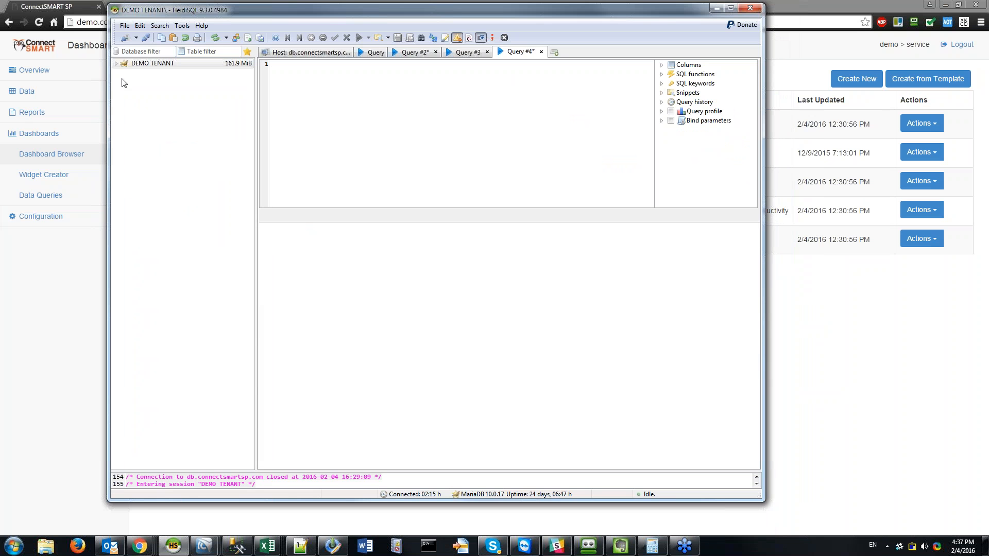
{"action": "left_click", "coordinate": [128, 26]}
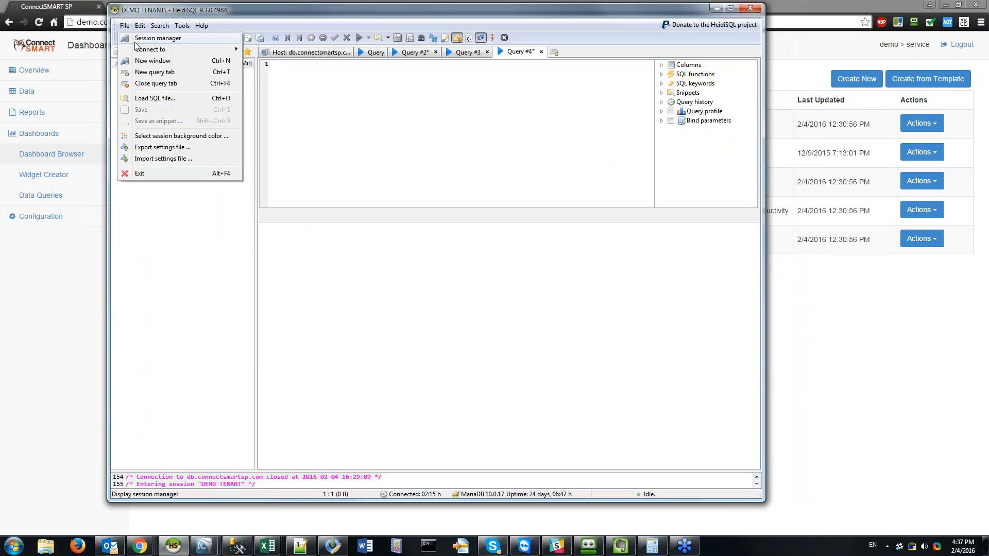
Step: Open the DEMO TENANT session from HeidiSQL's Session manager
{"action": "left_click", "coordinate": [157, 38]}
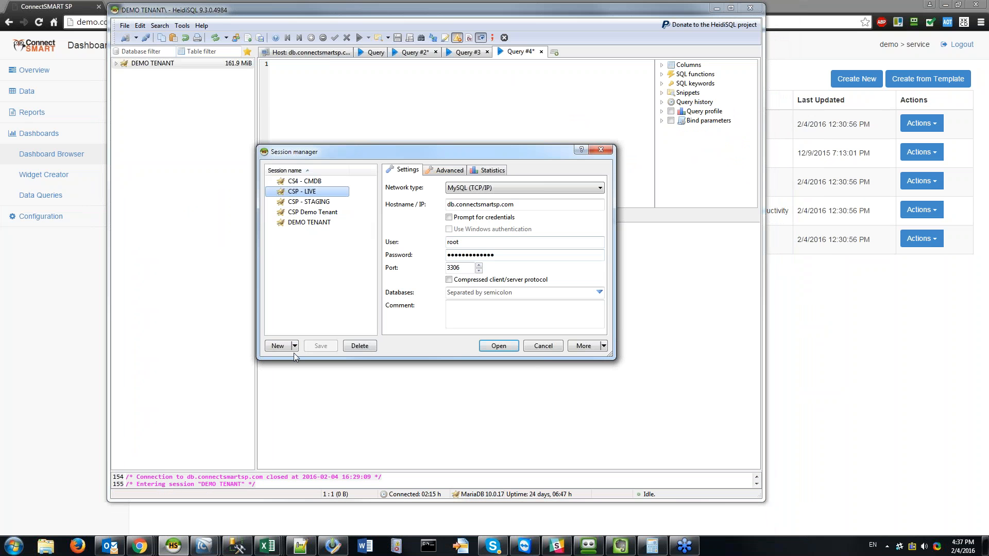
{"action": "left_click", "coordinate": [521, 205]}
{"action": "double_click", "coordinate": [448, 204]}
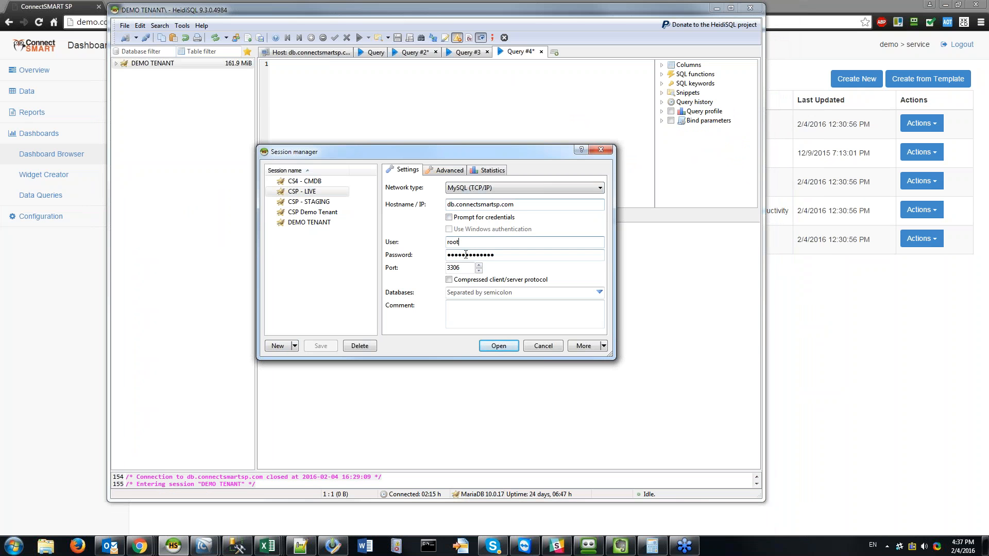
{"action": "left_click", "coordinate": [309, 222]}
{"action": "left_click", "coordinate": [500, 242]}
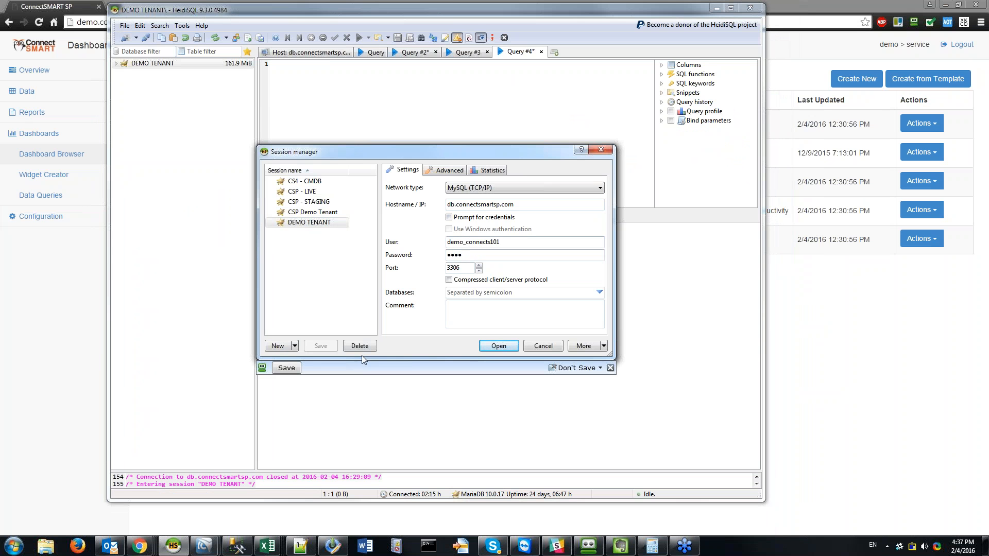
{"action": "left_click", "coordinate": [497, 347]}
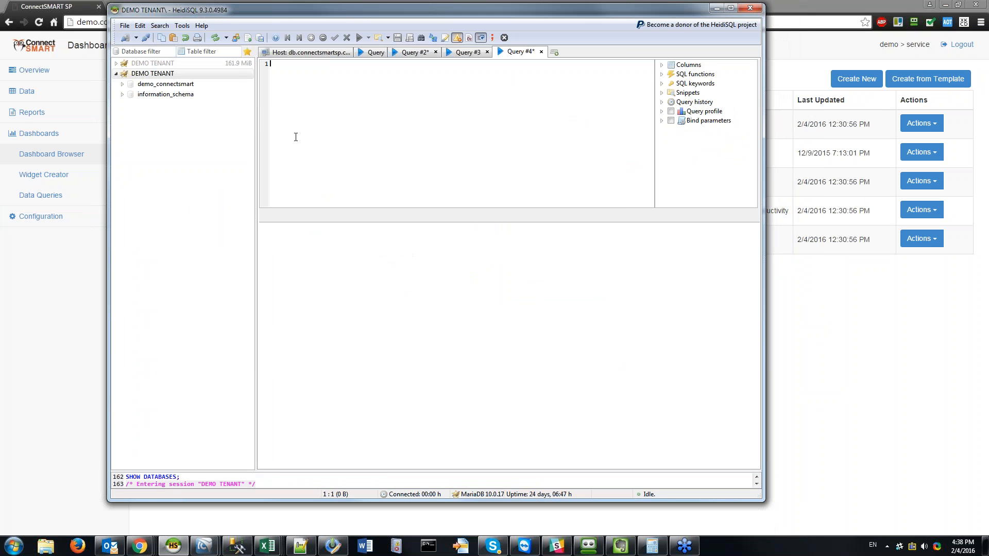
Step: Expand demo_connectsmart, collapse its Tables, and expand its Views
{"action": "left_click", "coordinate": [157, 85]}
{"action": "left_click", "coordinate": [122, 84]}
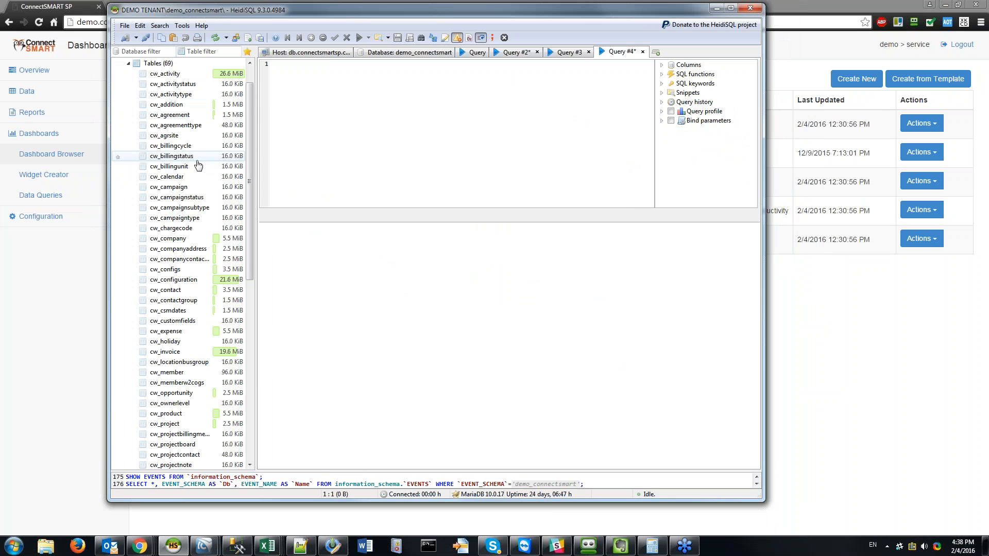
{"action": "scroll", "coordinate": [177, 178], "scroll_direction": "down", "scroll_amount": 12}
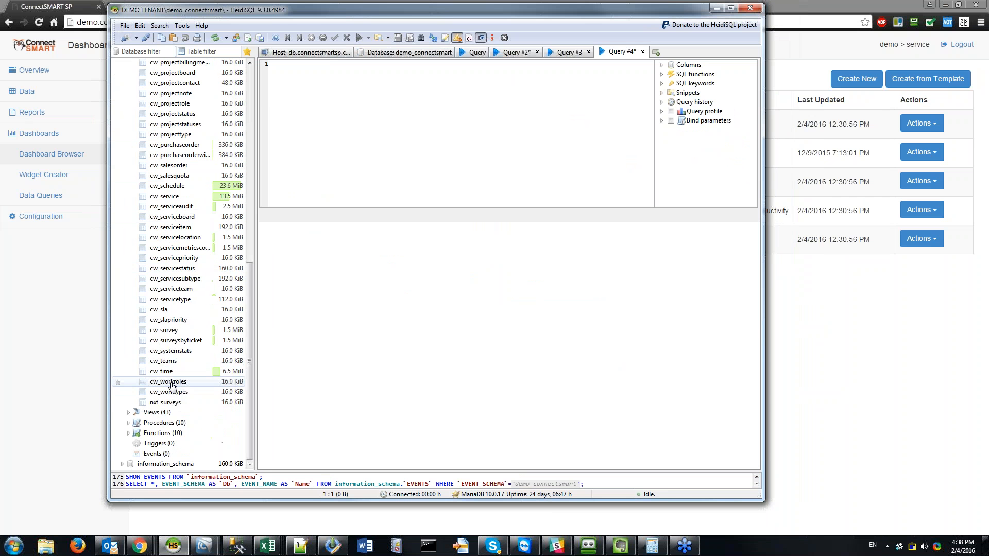
{"action": "scroll", "coordinate": [183, 368], "scroll_direction": "up", "scroll_amount": 7}
{"action": "scroll", "coordinate": [188, 355], "scroll_direction": "up", "scroll_amount": 6}
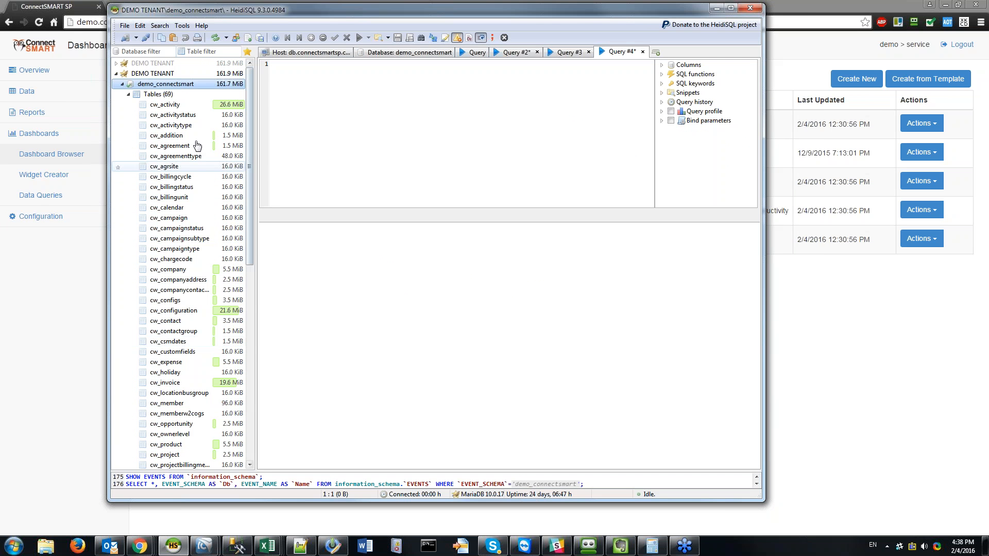
{"action": "left_click", "coordinate": [129, 95]}
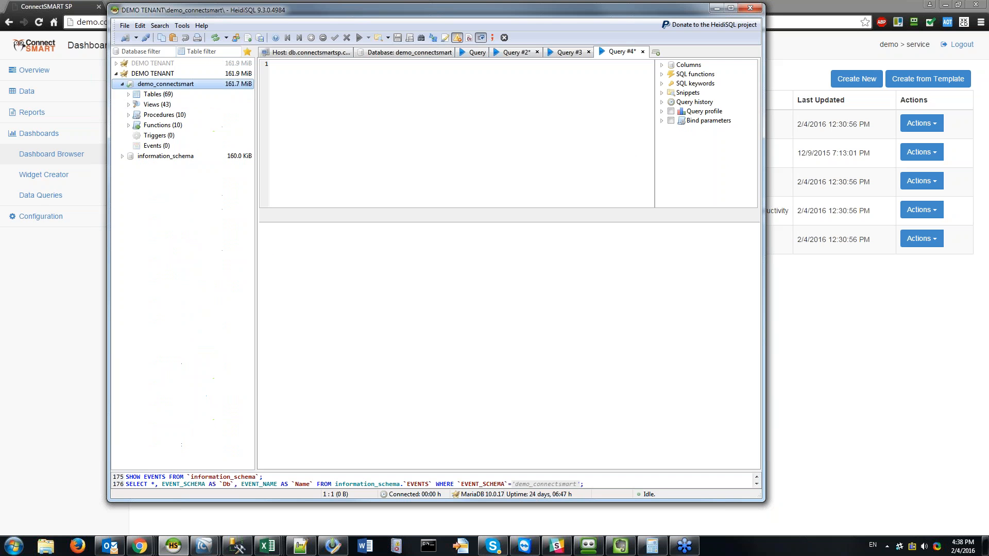
{"action": "left_click", "coordinate": [129, 105]}
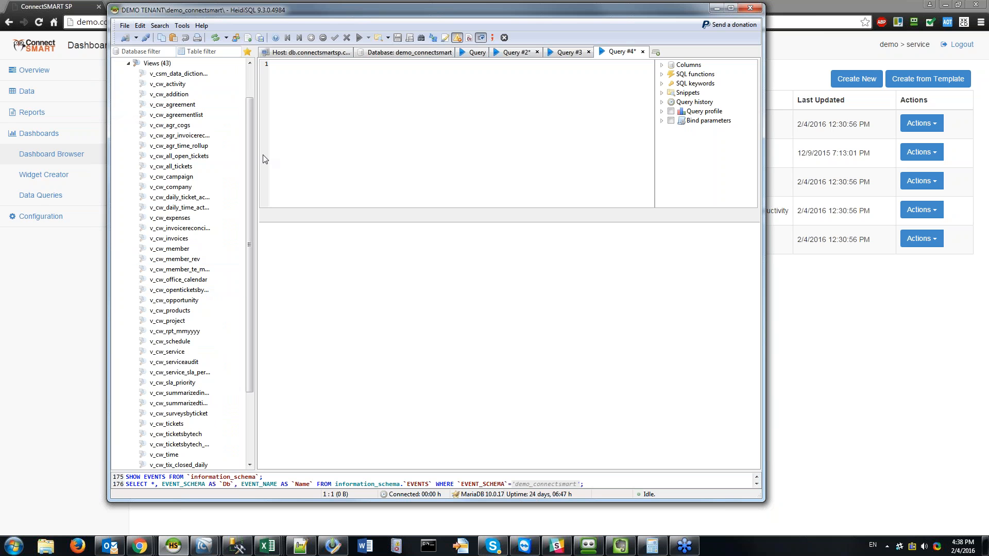
Step: Adjust the object tree width and open the v_cw_project view
{"action": "left_click_drag", "start_coordinate": [255, 245], "coordinate": [297, 244]}
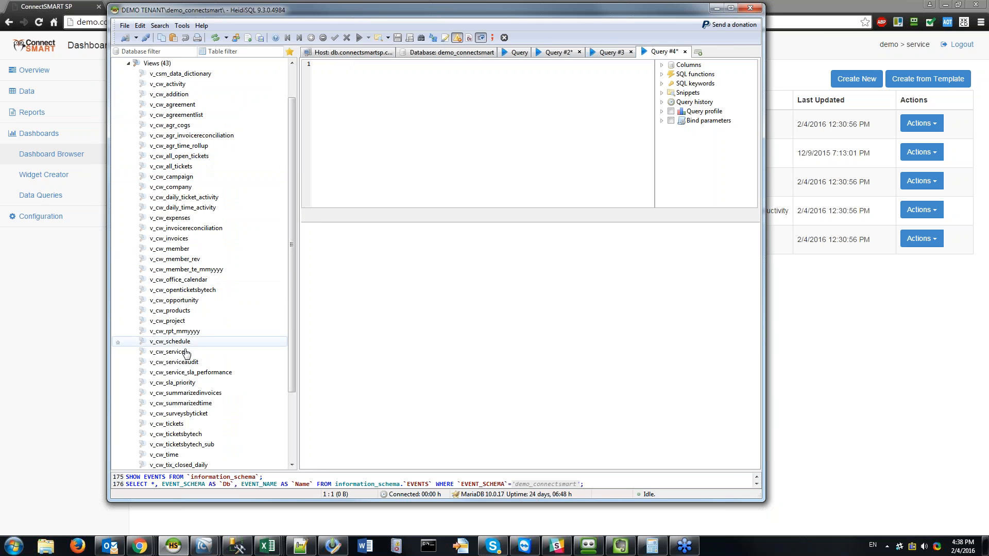
{"action": "scroll", "coordinate": [206, 304], "scroll_direction": "down", "scroll_amount": 3}
{"action": "scroll", "coordinate": [206, 301], "scroll_direction": "up", "scroll_amount": 5}
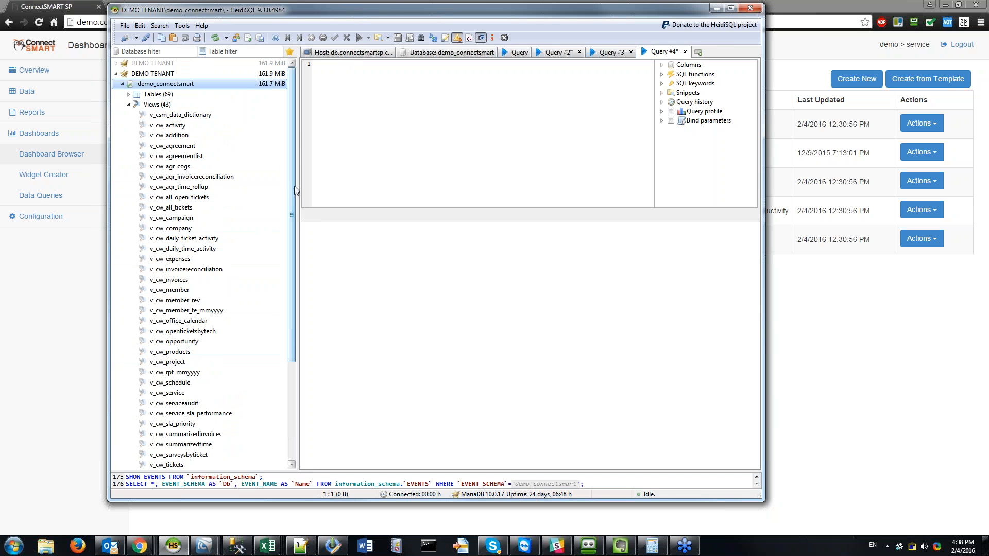
{"action": "mouse_move", "coordinate": [298, 192]}
{"action": "left_mouse_down"}
{"action": "mouse_move", "coordinate": [254, 192]}
{"action": "mouse_move", "coordinate": [278, 191]}
{"action": "left_mouse_up"}
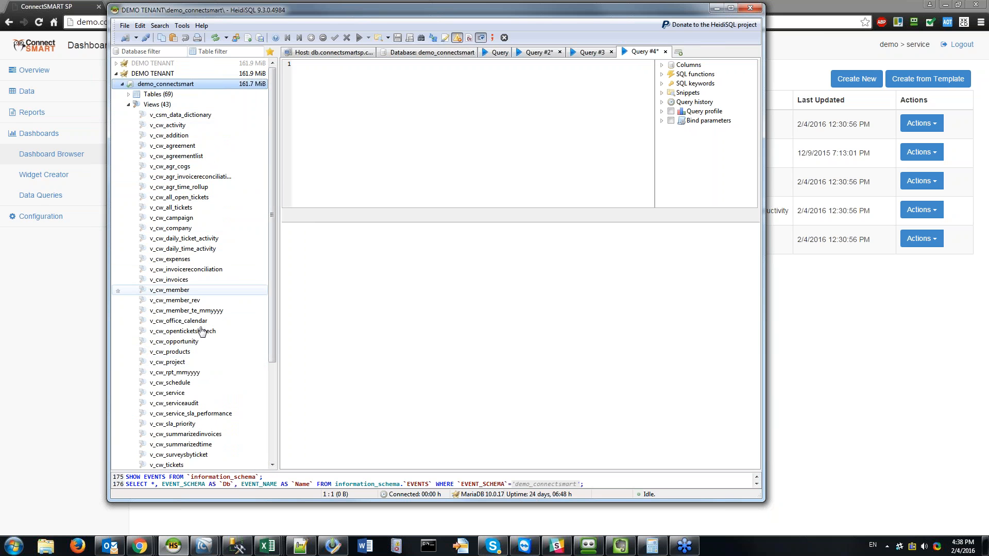
{"action": "scroll", "coordinate": [219, 330], "scroll_direction": "down", "scroll_amount": 4}
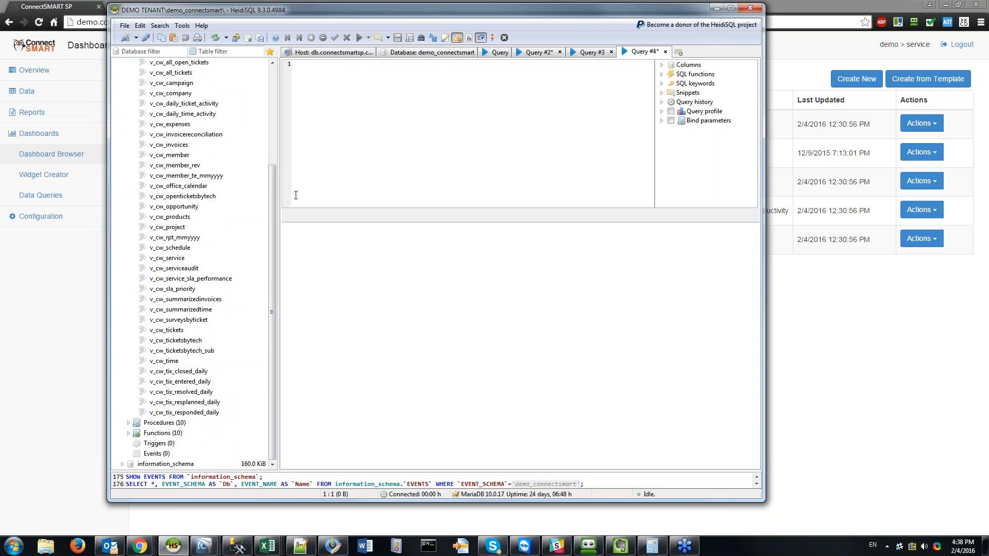
{"action": "left_click_drag", "start_coordinate": [273, 199], "coordinate": [274, 189]}
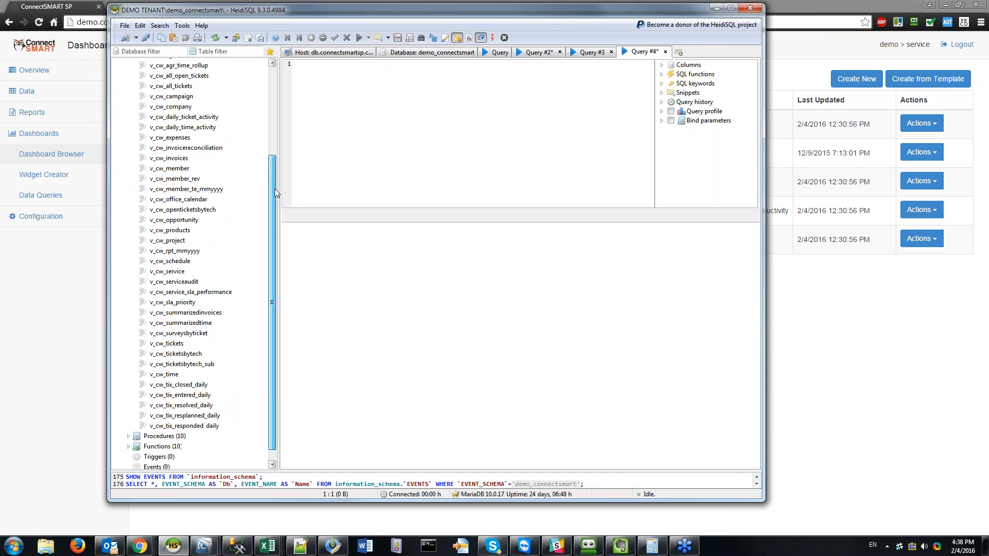
{"action": "left_click", "coordinate": [171, 242]}
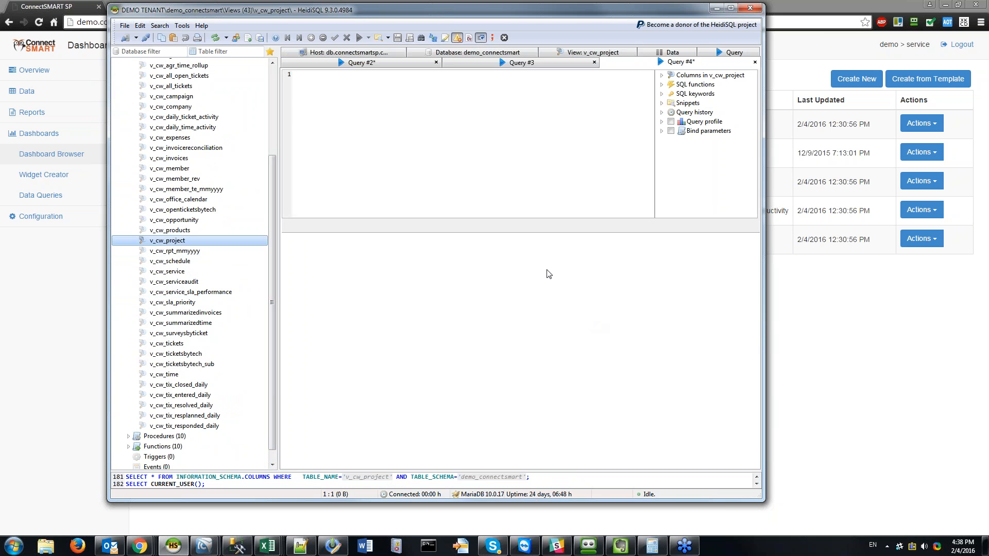
Step: Show v_cw_project rows on the Data tab, maximize HeidiSQL, and scroll through the projects
{"action": "left_click", "coordinate": [540, 195]}
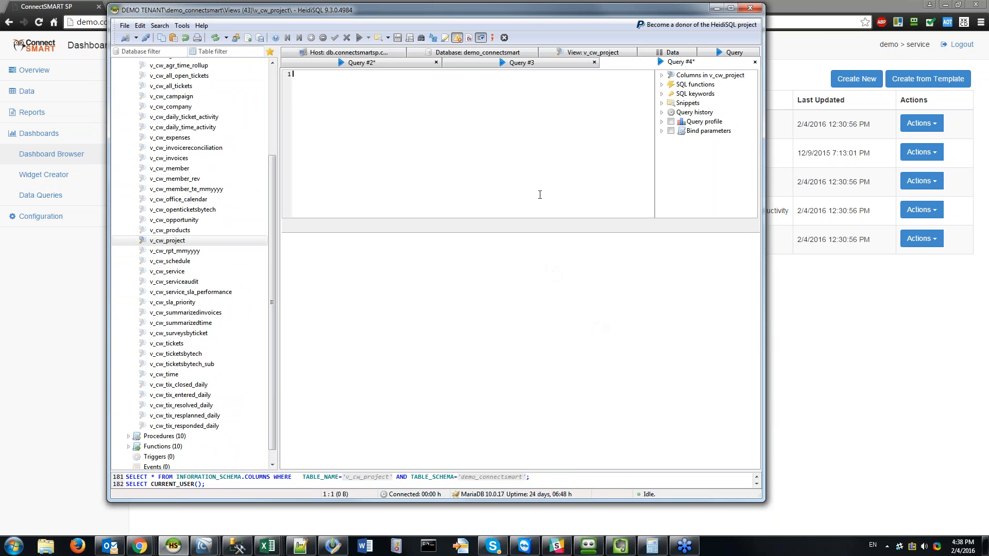
{"action": "left_click", "coordinate": [672, 53]}
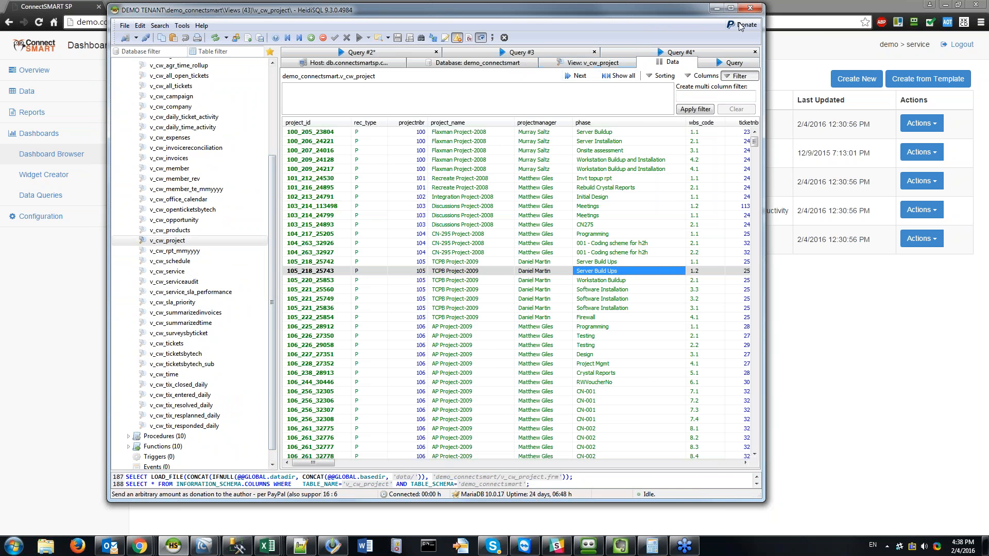
{"action": "left_click", "coordinate": [731, 8]}
{"action": "left_click", "coordinate": [679, 208]}
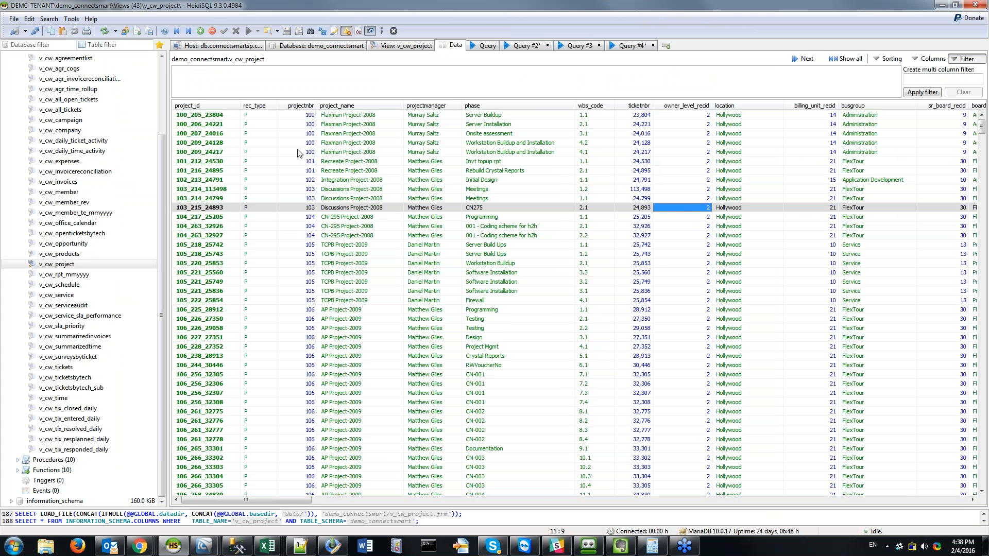
{"action": "left_click", "coordinate": [287, 124]}
{"action": "scroll", "coordinate": [473, 384], "scroll_direction": "down", "scroll_amount": 15}
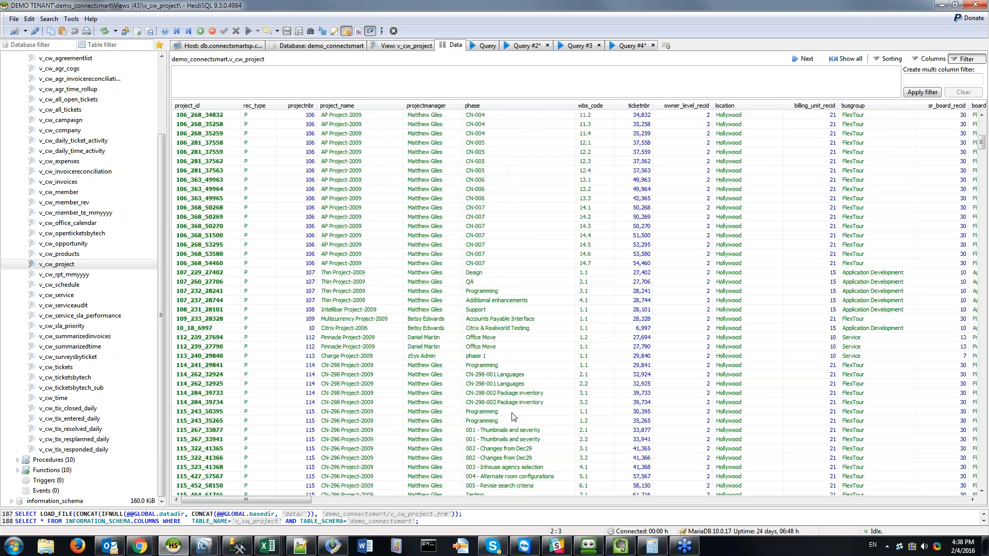
{"action": "scroll", "coordinate": [532, 429], "scroll_direction": "down", "scroll_amount": 20}
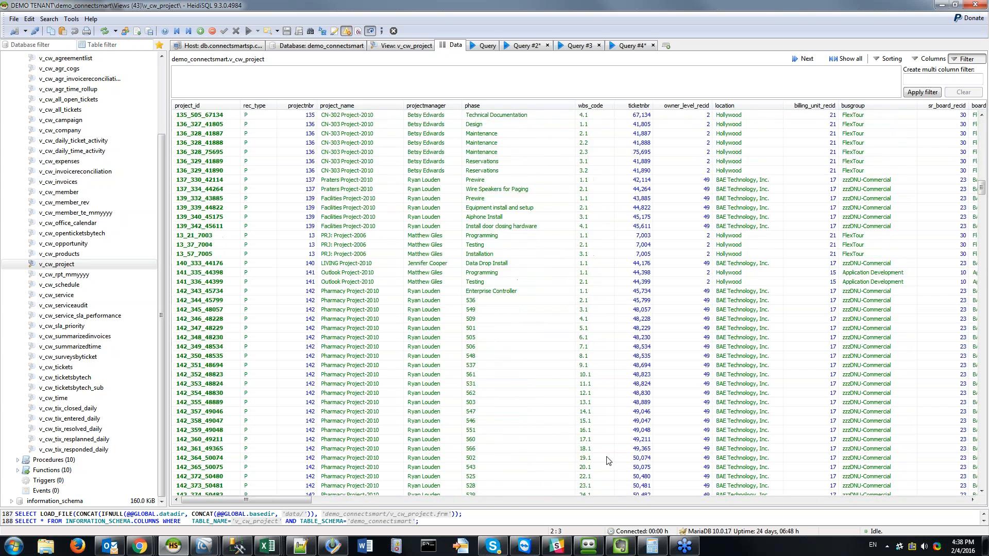
{"action": "scroll", "coordinate": [627, 460], "scroll_direction": "up", "scroll_amount": 20}
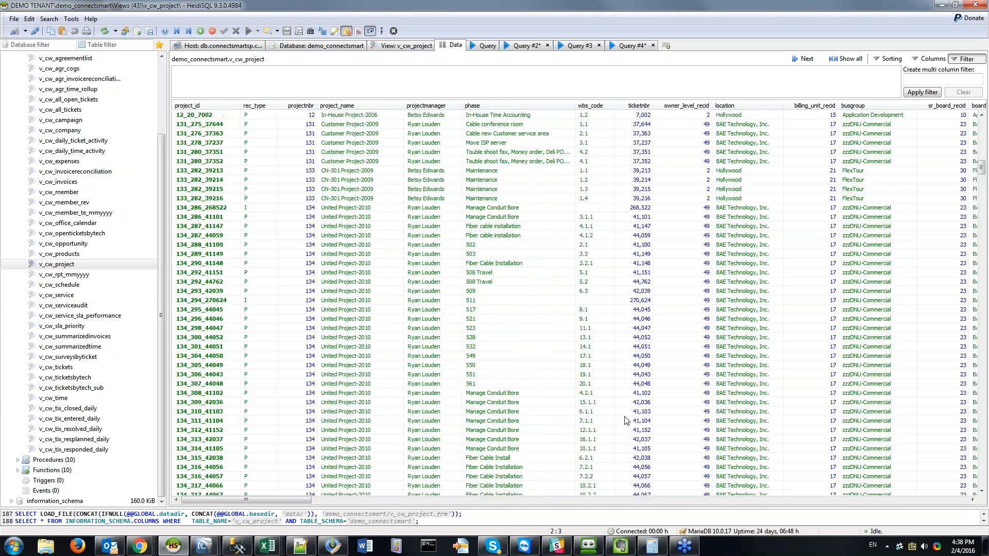
{"action": "scroll", "coordinate": [626, 418], "scroll_direction": "up", "scroll_amount": 15}
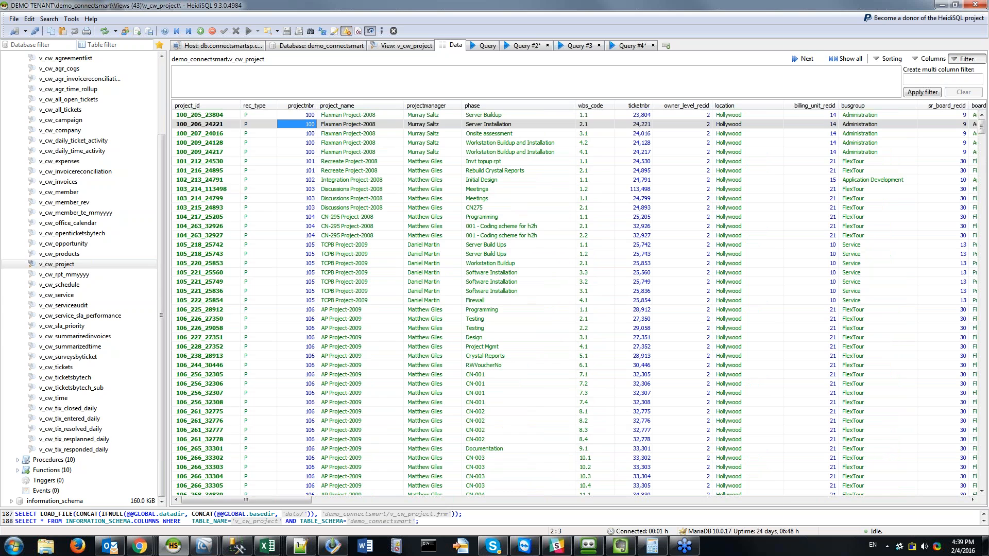
{"action": "left_click_drag", "start_coordinate": [0, 201], "coordinate": [228, 1]}
{"action": "scroll", "coordinate": [482, 386], "scroll_direction": "down", "scroll_amount": 3}
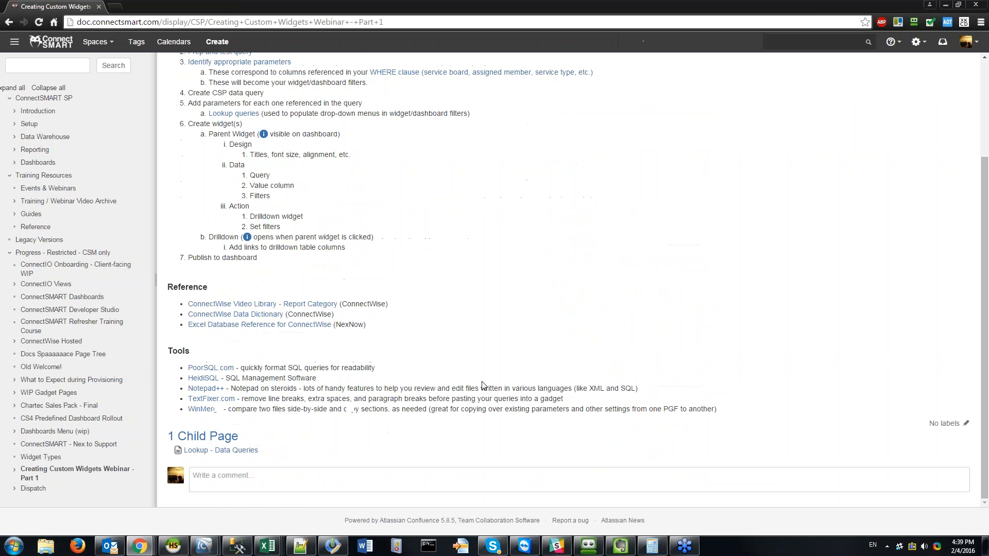
Step: Check the Data Dictionary's Reporting Views list down to v_rpt_Project, then close Chrome
{"action": "left_click", "coordinate": [219, 316]}
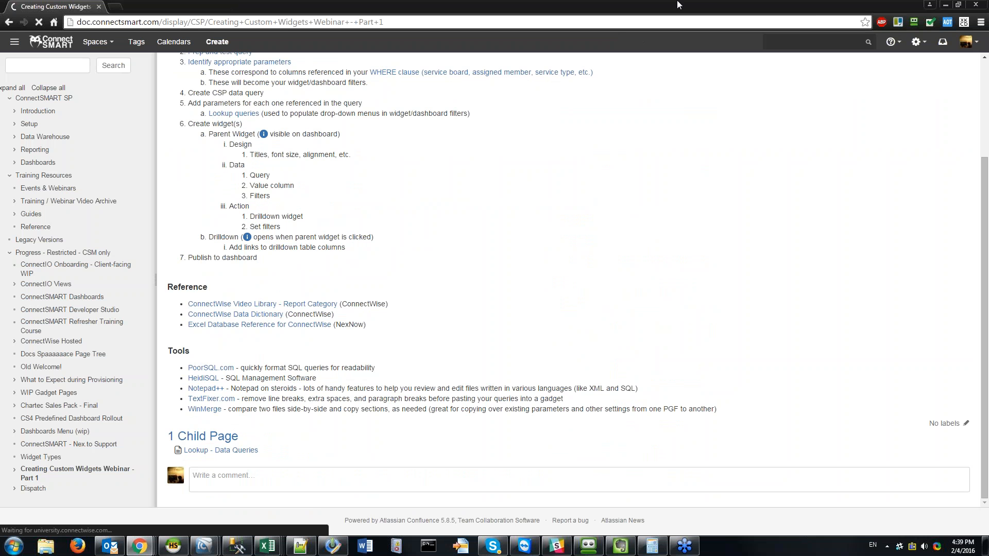
{"action": "left_click", "coordinate": [279, 314]}
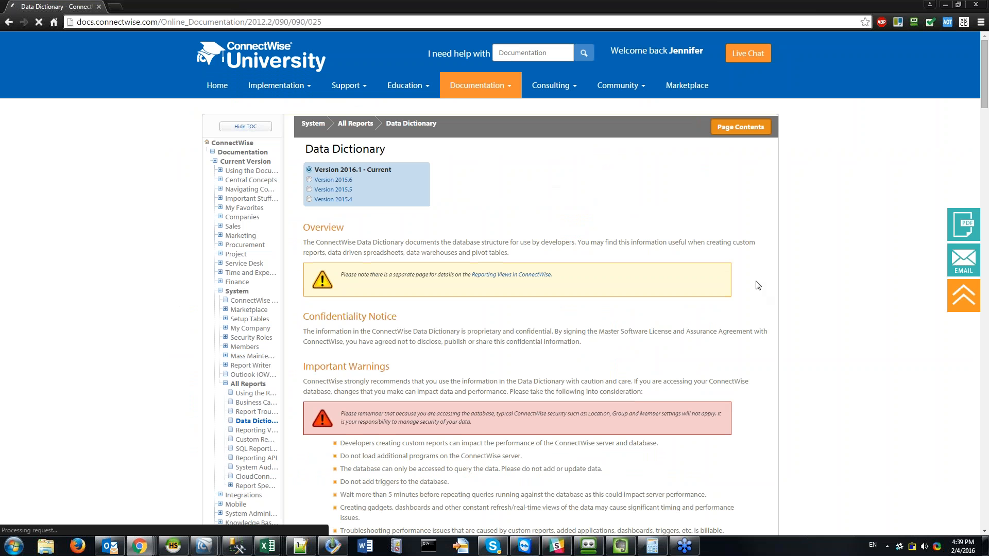
{"action": "left_click", "coordinate": [515, 274]}
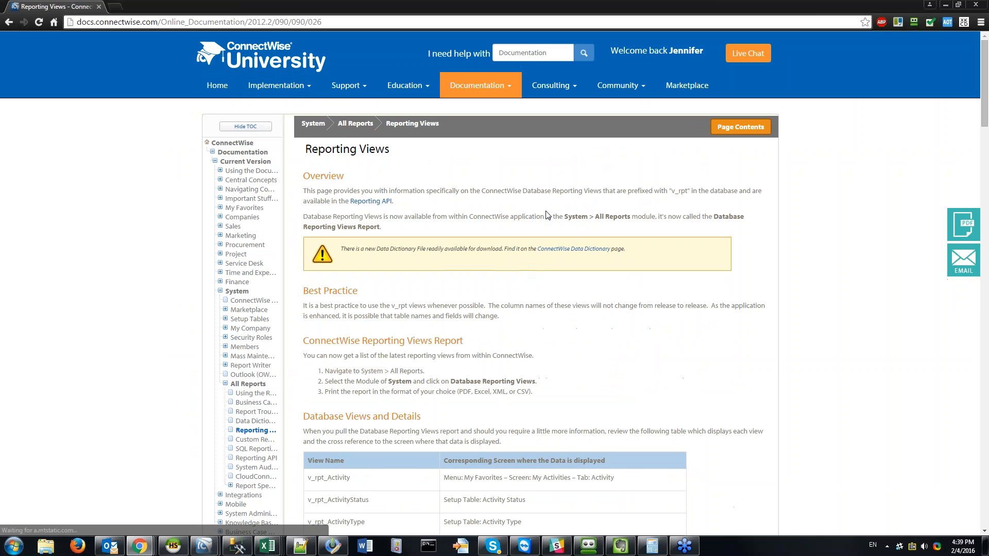
{"action": "scroll", "coordinate": [502, 232], "scroll_direction": "down", "scroll_amount": 14}
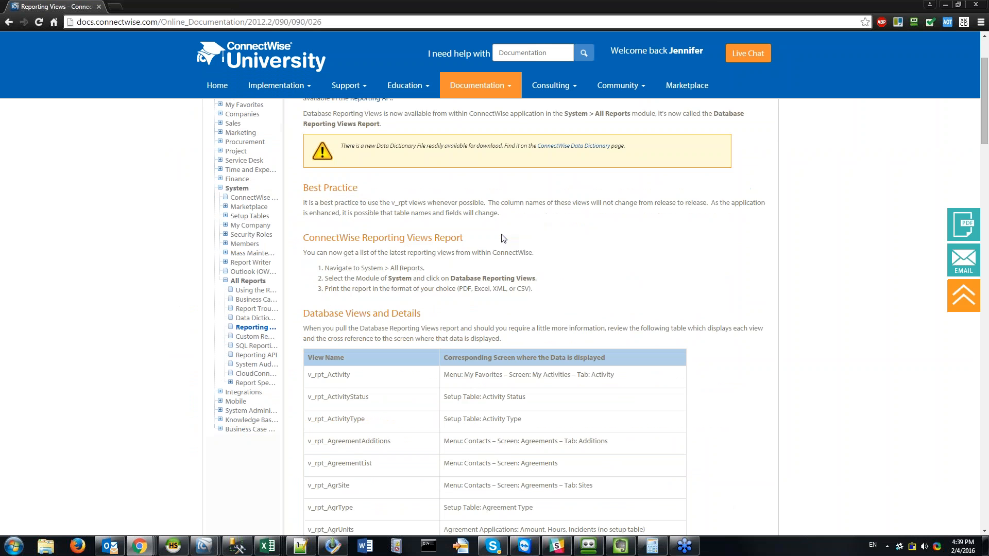
{"action": "scroll", "coordinate": [667, 303], "scroll_direction": "down", "scroll_amount": 15}
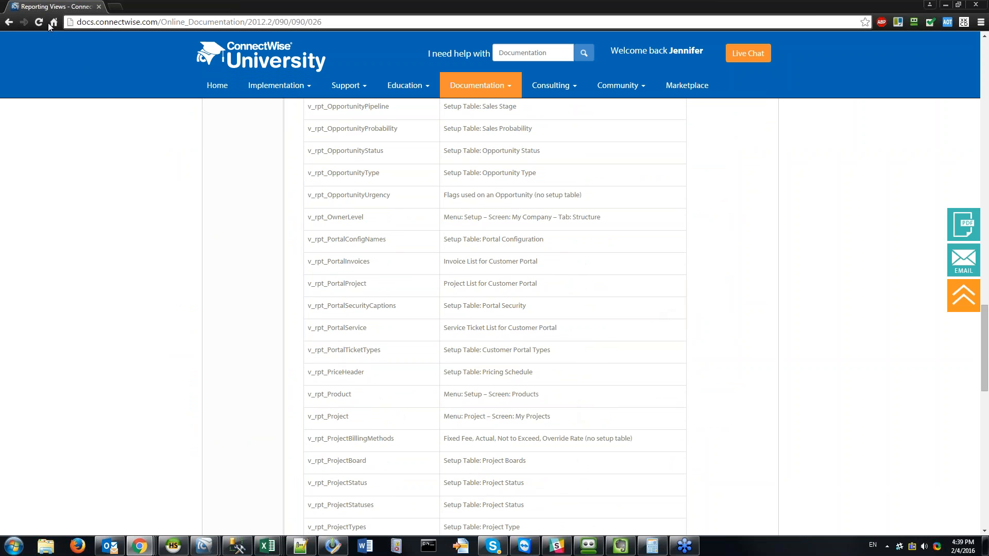
{"action": "left_click", "coordinate": [976, 5]}
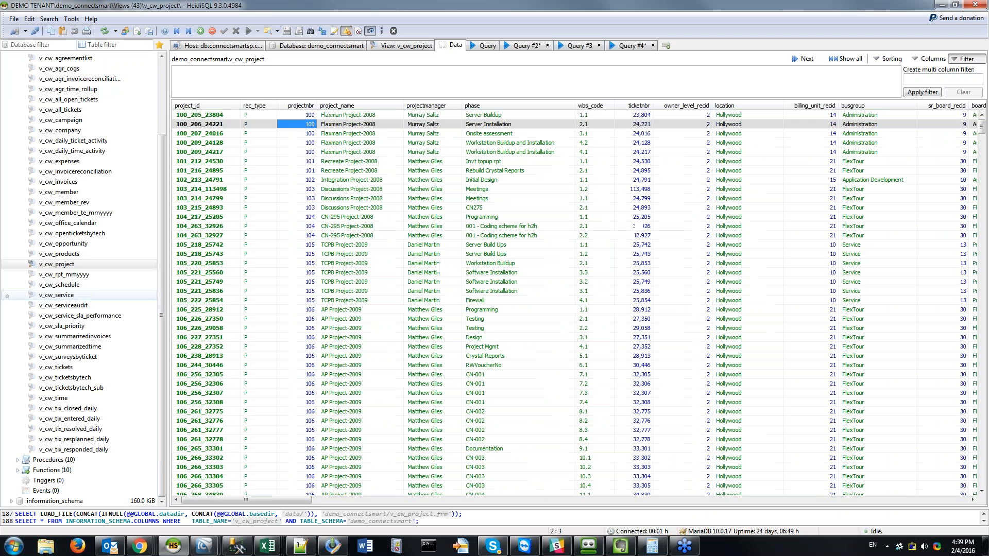
Step: Leave the project data grid for the empty Query #4 editor
{"action": "left_click", "coordinate": [320, 235]}
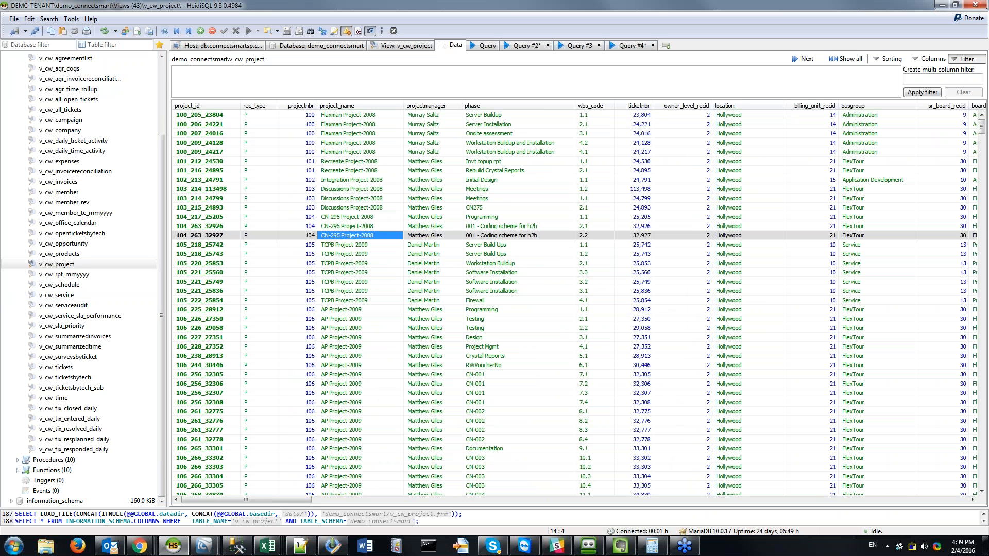
{"action": "left_click", "coordinate": [726, 199]}
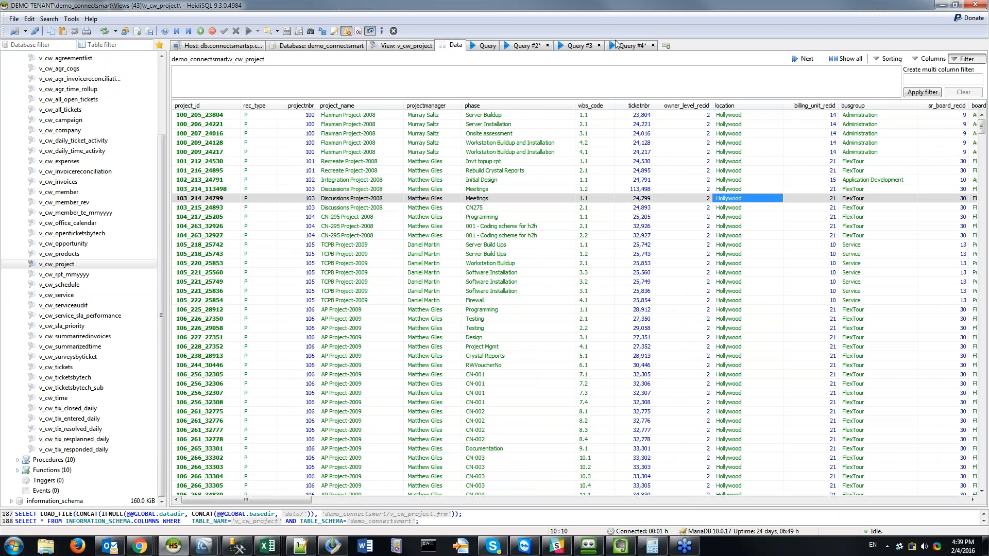
{"action": "left_click", "coordinate": [623, 45]}
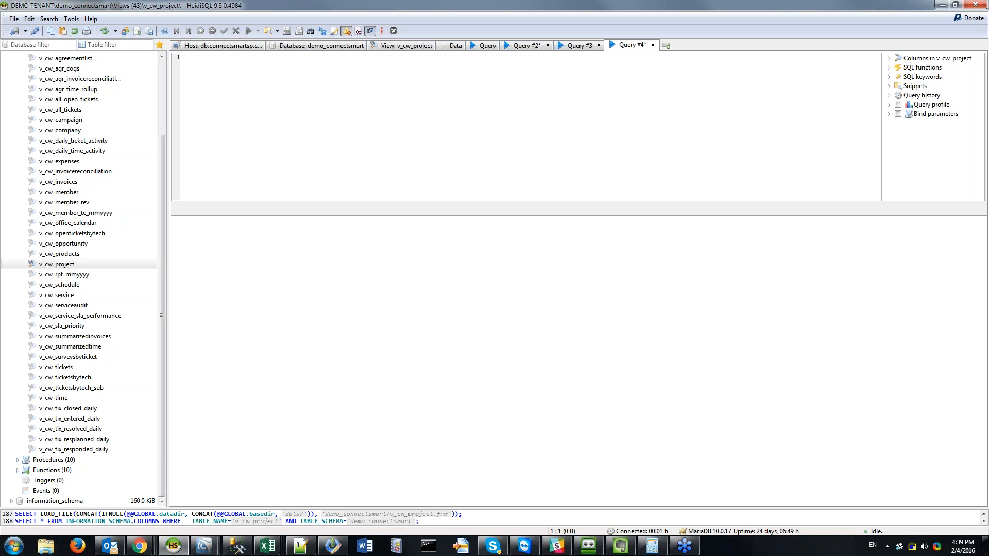
{"action": "key", "text": "alt+Tab"}
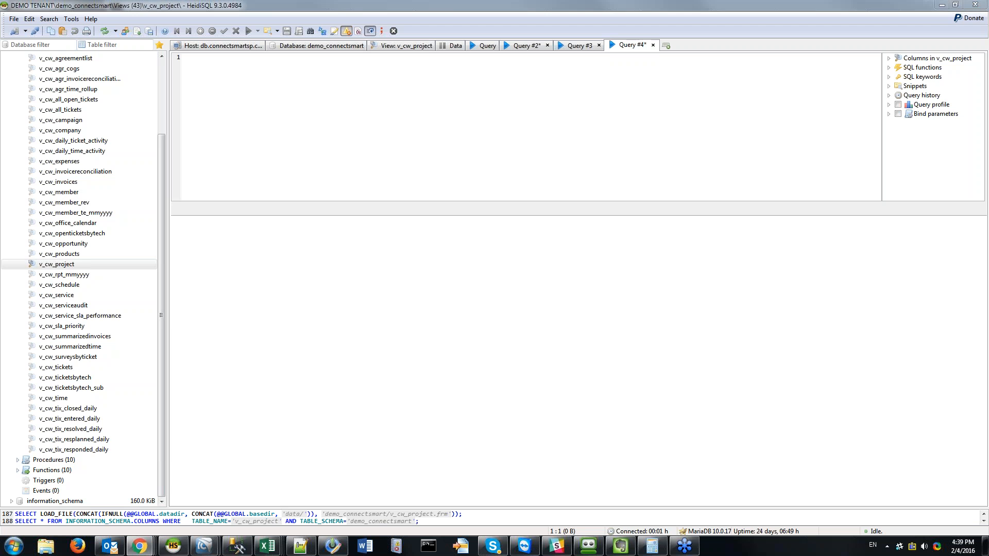
{"action": "left_click", "coordinate": [265, 149]}
Step: Write select p.ticketnbr from v_cw_project p using autocomplete
{"action": "type", "text": "sel"}
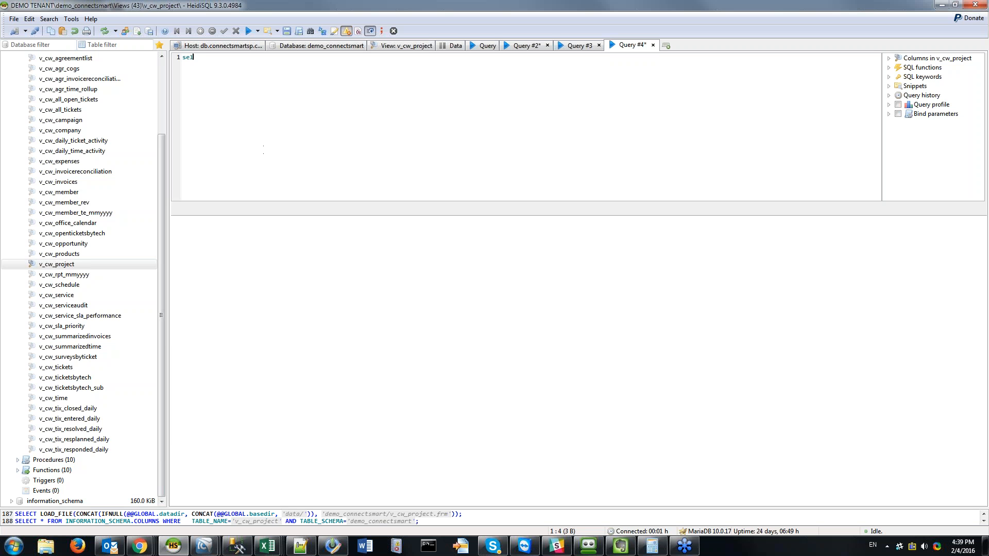
{"action": "type", "text": "ect * from v_c"}
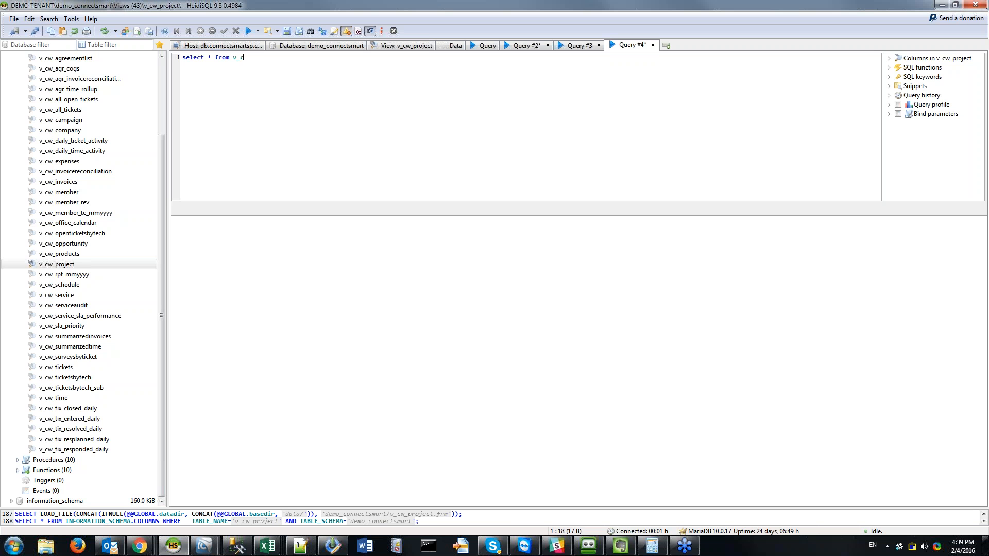
{"action": "type", "text": "w_project p"}
{"action": "key", "text": "Left"}
{"action": "key", "text": "BackSpace"}
{"action": "type", "text": "p."}
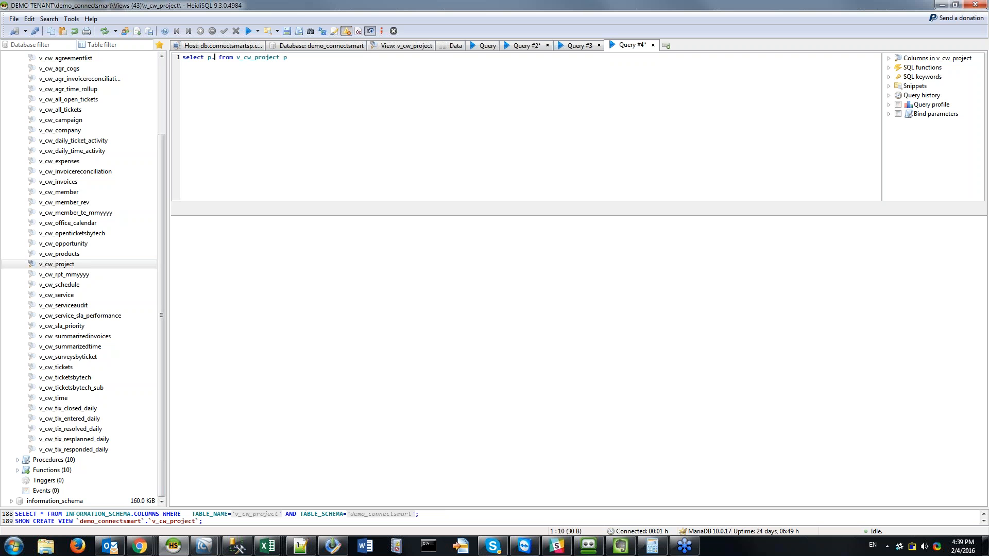
{"action": "key", "text": "Down"}
{"action": "key", "text": "Down"}
{"action": "key", "text": "Down"}
{"action": "key", "text": "Down"}
{"action": "key", "text": "Down"}
{"action": "key", "text": "Down"}
{"action": "key", "text": "Down"}
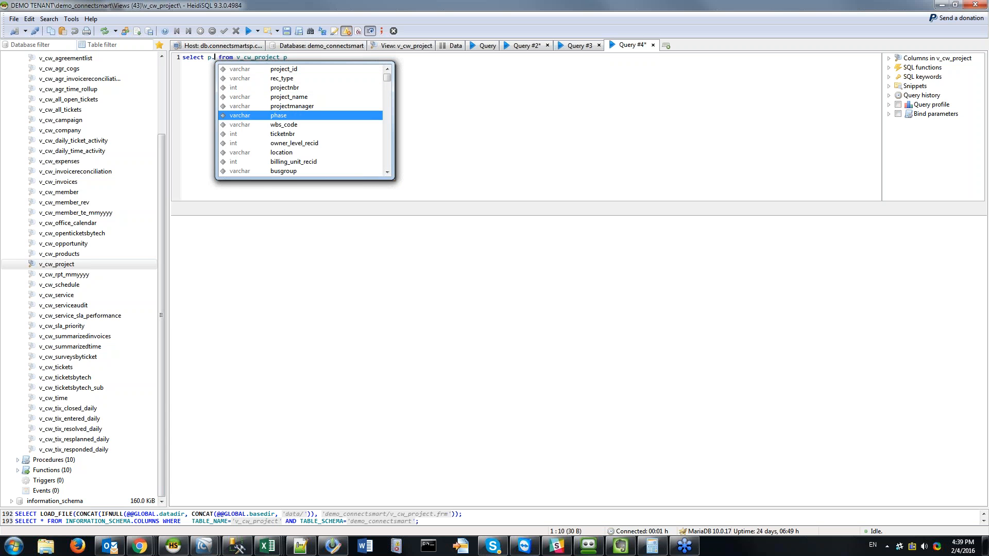
{"action": "key", "text": "Return"}
{"action": "key", "text": "End"}
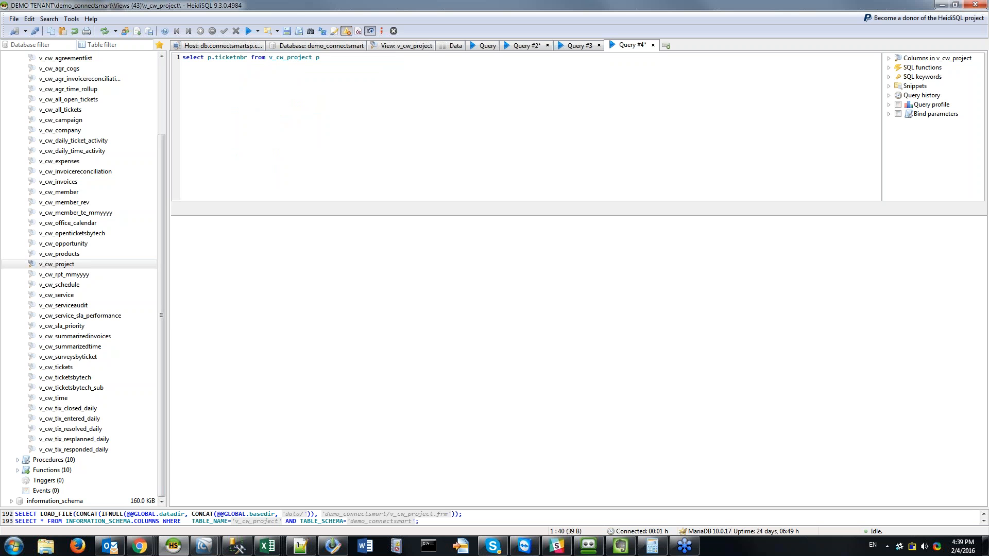
Step: Add where p.closed_flag = 0 and run the query, returning 654 ticket numbers
{"action": "type", "text": "where p."}
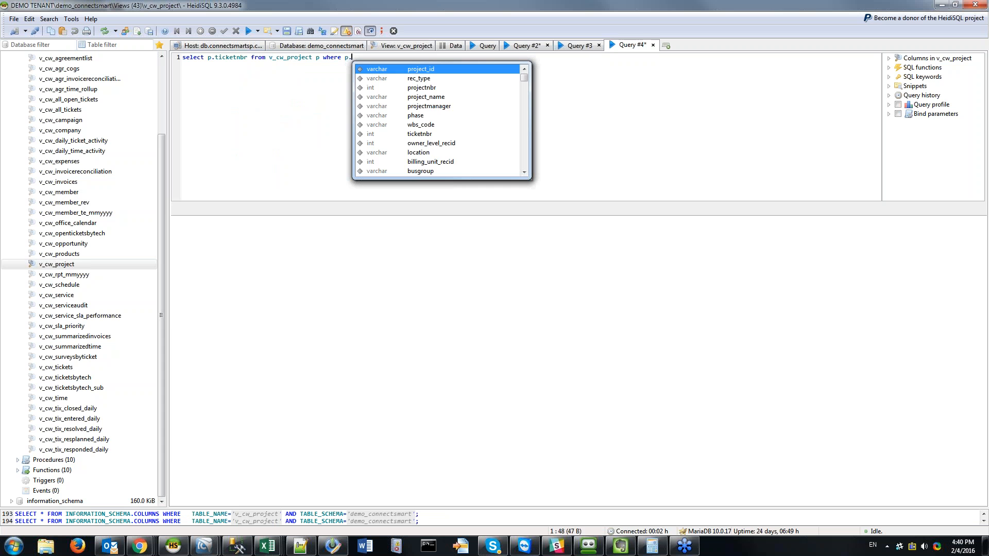
{"action": "type", "text": "c"}
{"action": "key", "text": "Down"}
{"action": "key", "text": "Down"}
{"action": "key", "text": "Down"}
{"action": "key", "text": "Down"}
{"action": "key", "text": "Down"}
{"action": "key", "text": "Down"}
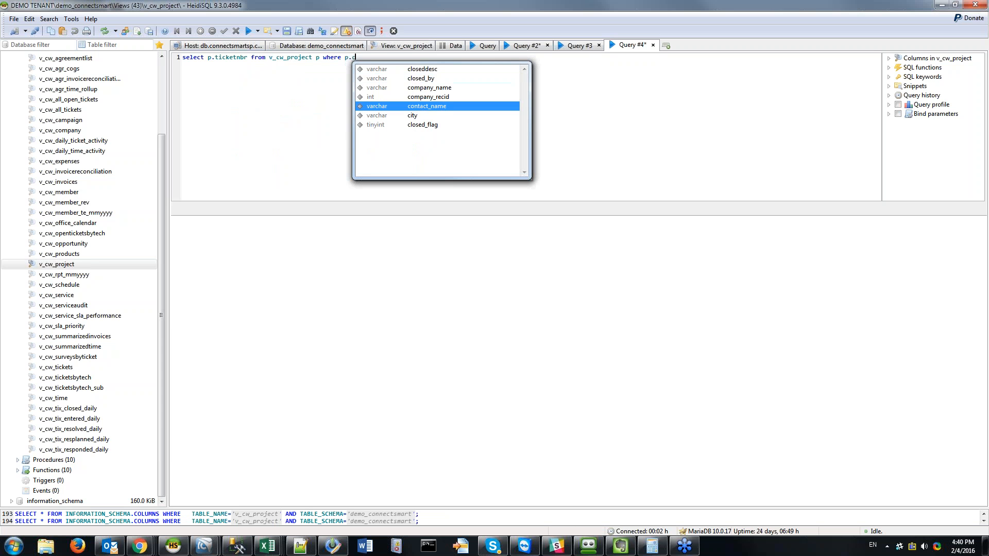
{"action": "key", "text": "Return"}
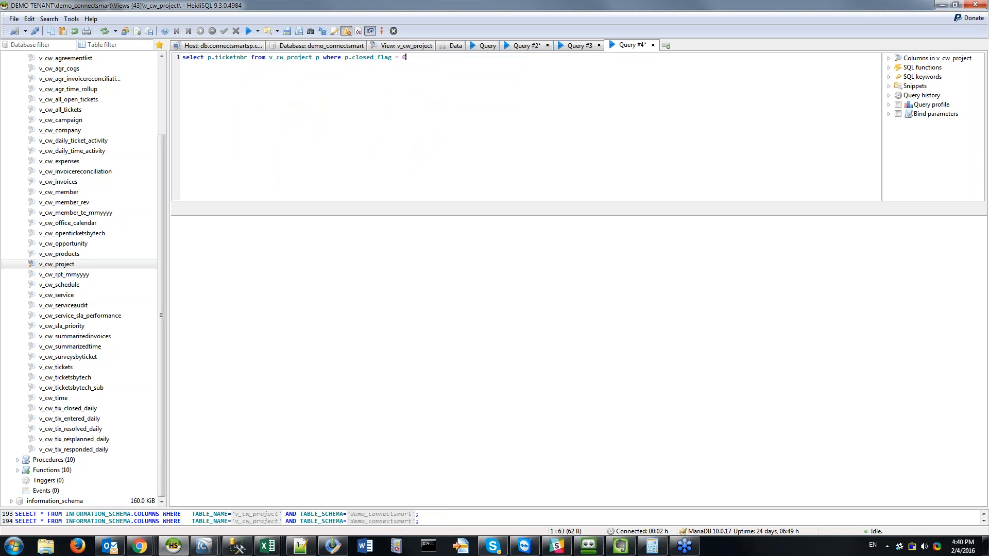
{"action": "key", "text": "F9"}
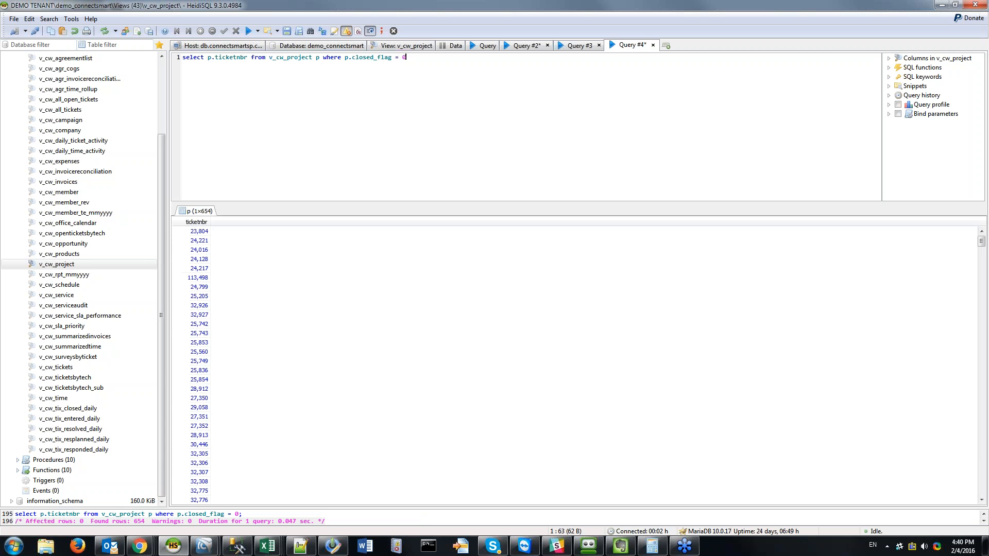
Step: Split the query onto three lines: select, from, and where
{"action": "key", "text": "Home"}
{"action": "key", "text": "ctrl+Right"}
{"action": "key", "text": "ctrl+Right"}
{"action": "key", "text": "Return"}
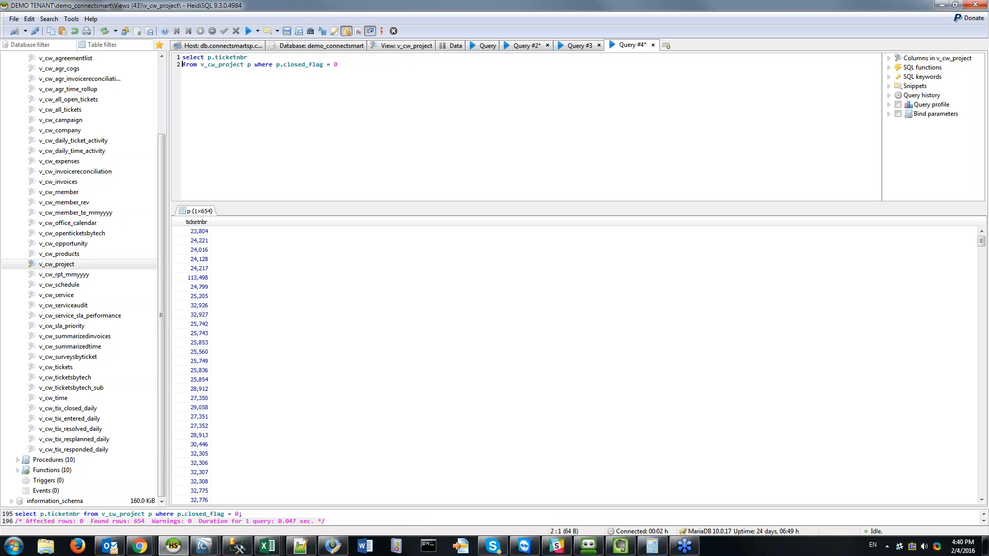
{"action": "key", "text": "ctrl+Right"}
{"action": "key", "text": "ctrl+Right"}
{"action": "key", "text": "Return"}
{"action": "key", "text": "Up"}
{"action": "key", "text": "Up"}
{"action": "key", "text": "End"}
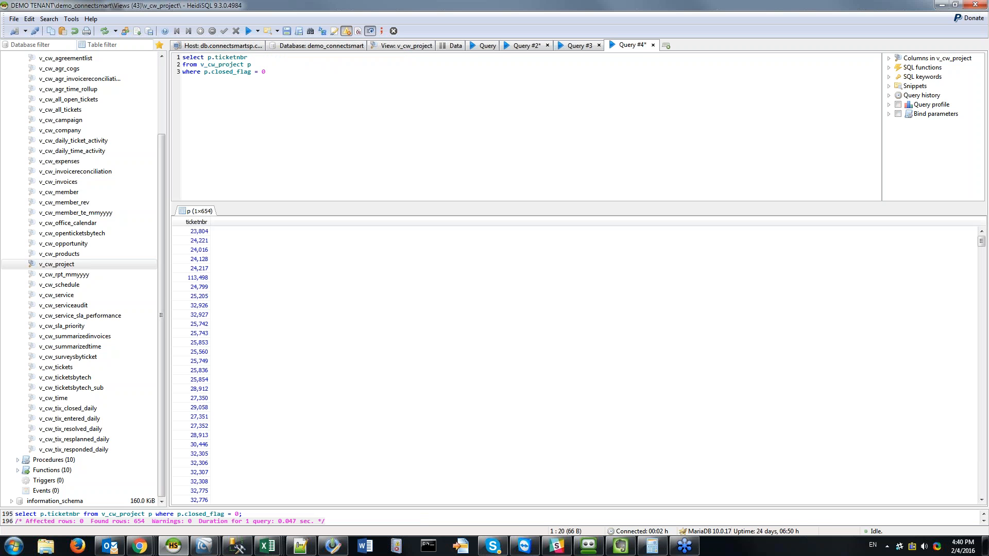
Step: Wrap p.ticketnbr in count() as pm_tickets and run the query
{"action": "left_click", "coordinate": [208, 58]}
{"action": "type", "text": "count("}
{"action": "key", "text": "End"}
{"action": "type", "text": ") as pm_tickets"}
{"action": "key", "text": "F9"}
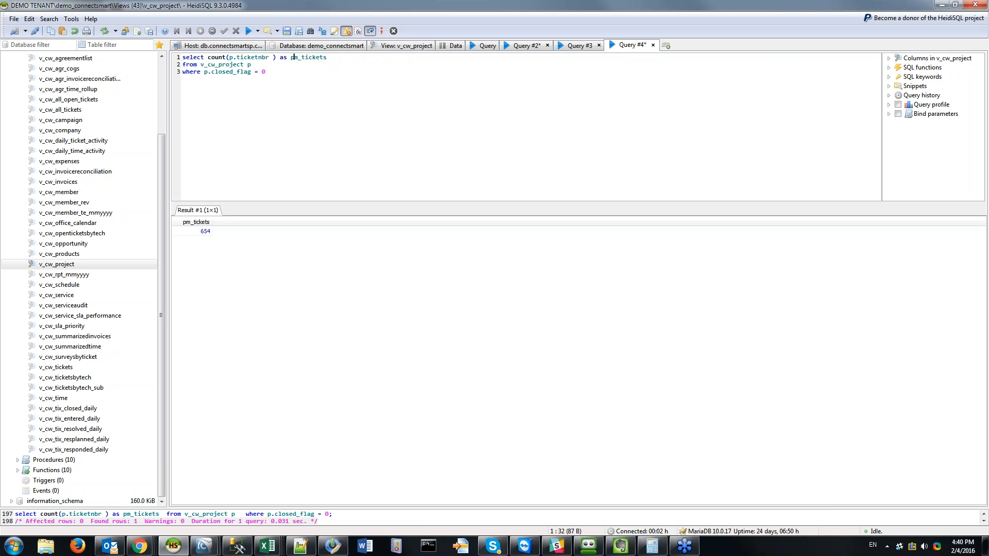
Step: Add an avg(p.ticketnbr) as avg_age column and rerun the query
{"action": "left_click", "coordinate": [272, 57]}
{"action": "key", "text": "BackSpace"}
{"action": "left_click", "coordinate": [323, 57]}
{"action": "type", "text": ", avg(p"}
{"action": "type", "text": ".ticketnbr)"}
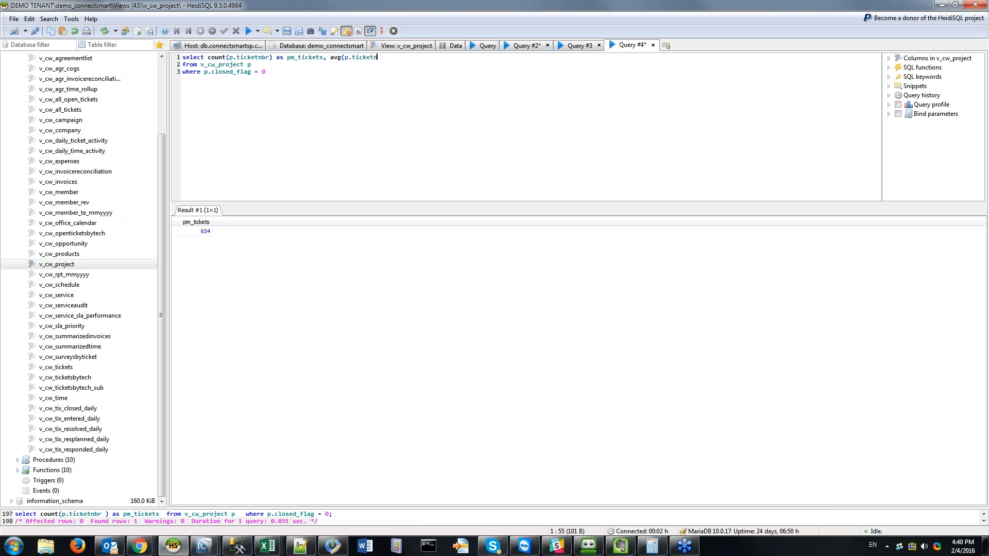
{"action": "key", "text": "F9"}
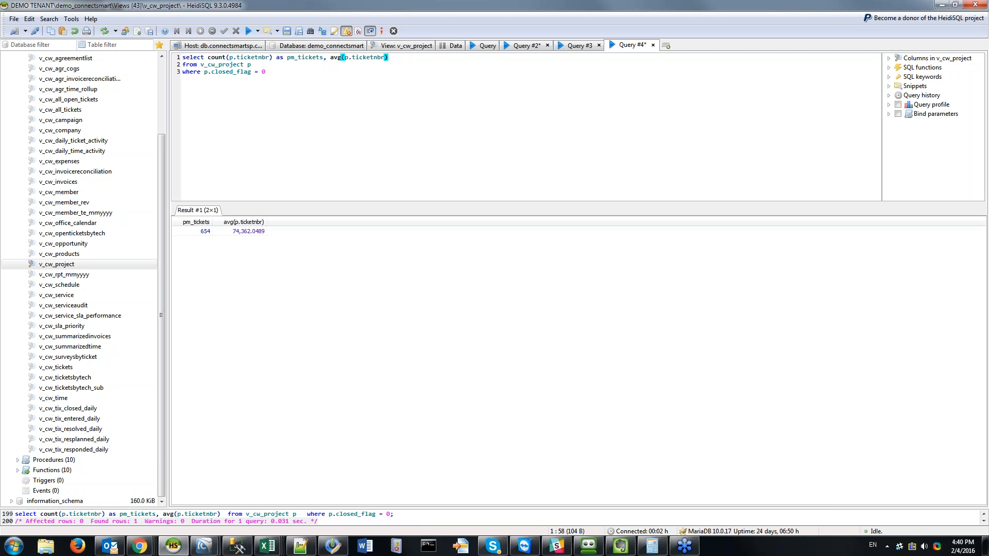
{"action": "type", "text": "as avg_age"}
{"action": "key", "text": "F9"}
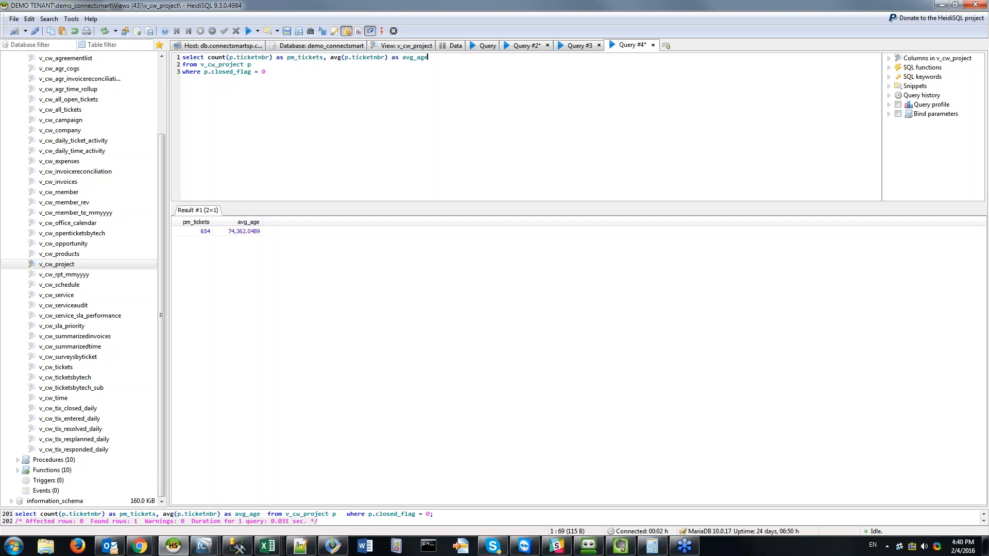
Step: Remove the avg_age column and rerun, returning the single count 654
{"action": "key", "text": "ctrl+shift+Left"}
{"action": "key", "text": "ctrl+shift+Left"}
{"action": "key", "text": "ctrl+shift+Left"}
{"action": "key", "text": "ctrl+shift+Left"}
{"action": "key", "text": "ctrl+shift+Left"}
{"action": "key", "text": "ctrl+shift+Left"}
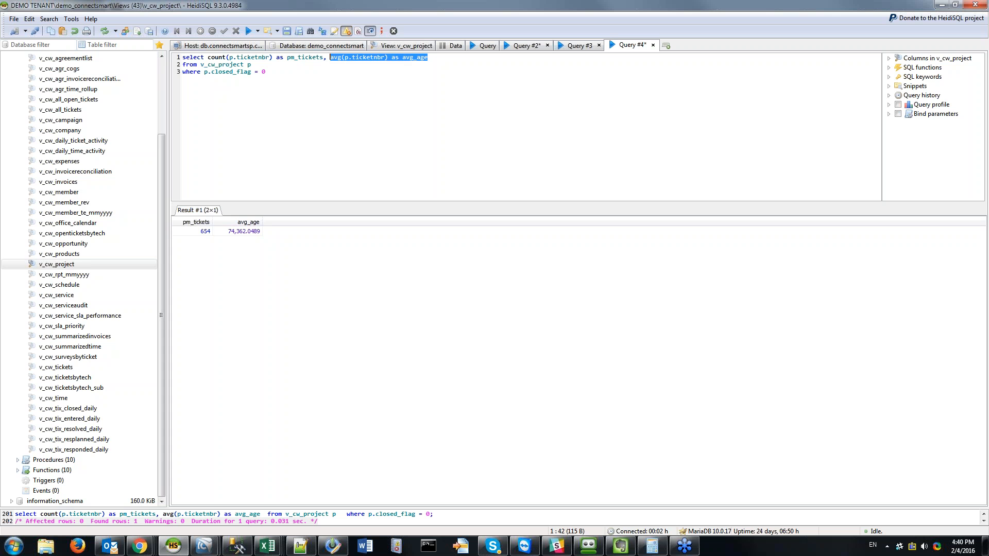
{"action": "key", "text": "BackSpace"}
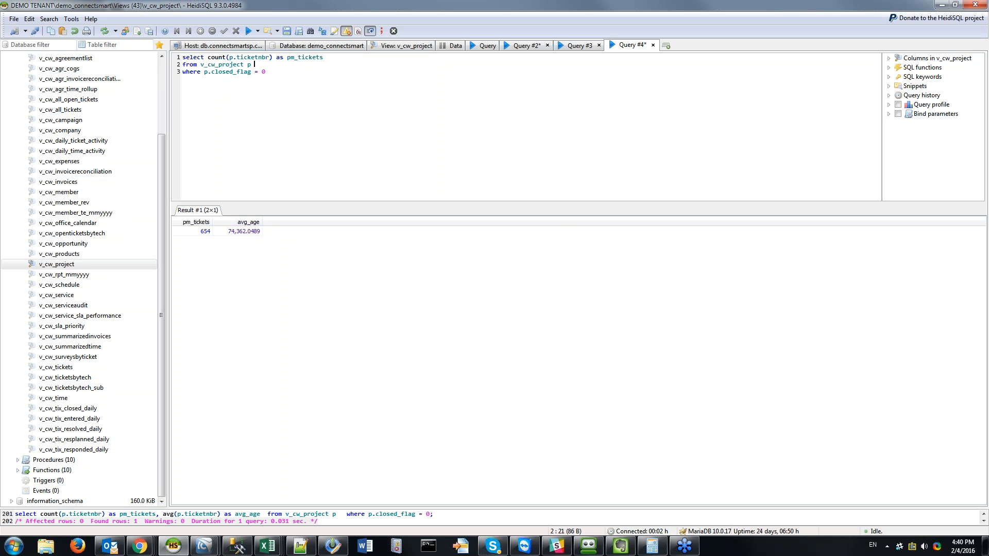
{"action": "key", "text": "ctrl+End"}
{"action": "key", "text": "F9"}
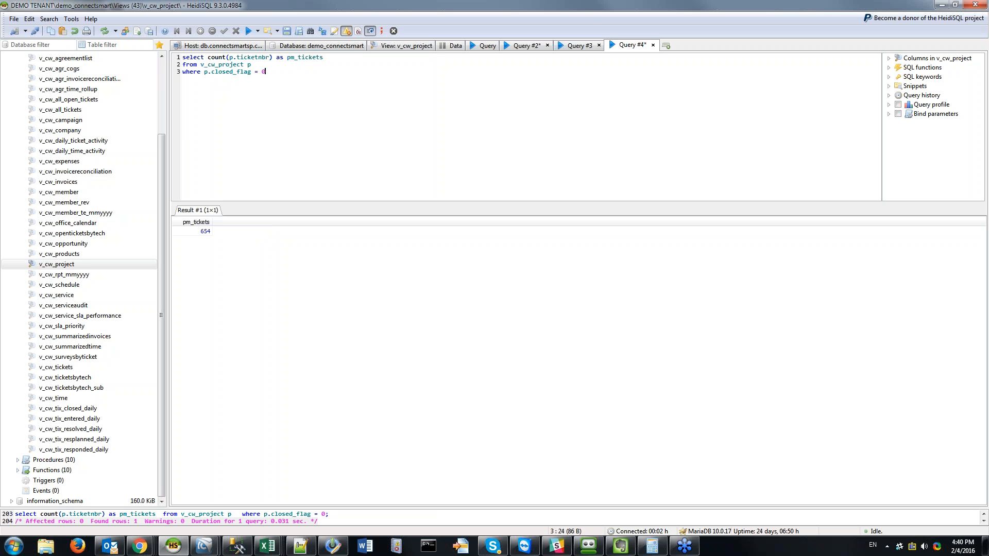
Step: Add 'limit 1' and replace count(p.ticketnbr) with p.ticketnbr to return one raw ticket number
{"action": "left_click", "coordinate": [270, 57]}
{"action": "key", "text": "ctrl+End"}
{"action": "key", "text": "Return"}
{"action": "type", "text": "limit 1"}
{"action": "key", "text": "Up"}
{"action": "key", "text": "Up"}
{"action": "key", "text": "ctrl+shift+Right"}
{"action": "key", "text": "ctrl+shift+Right"}
{"action": "key", "text": "ctrl+shift+Right"}
{"action": "key", "text": "Left"}
{"action": "key", "text": "ctrl+shift+Left"}
{"action": "key", "text": "ctrl+shift+Left"}
{"action": "key", "text": "ctrl+shift+Left"}
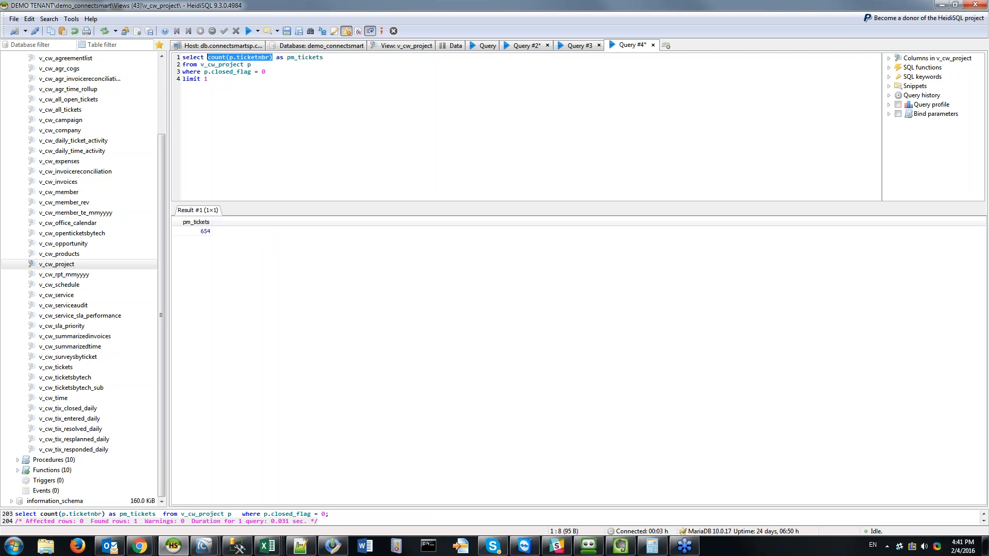
{"action": "type", "text": "p.ticketnbr"}
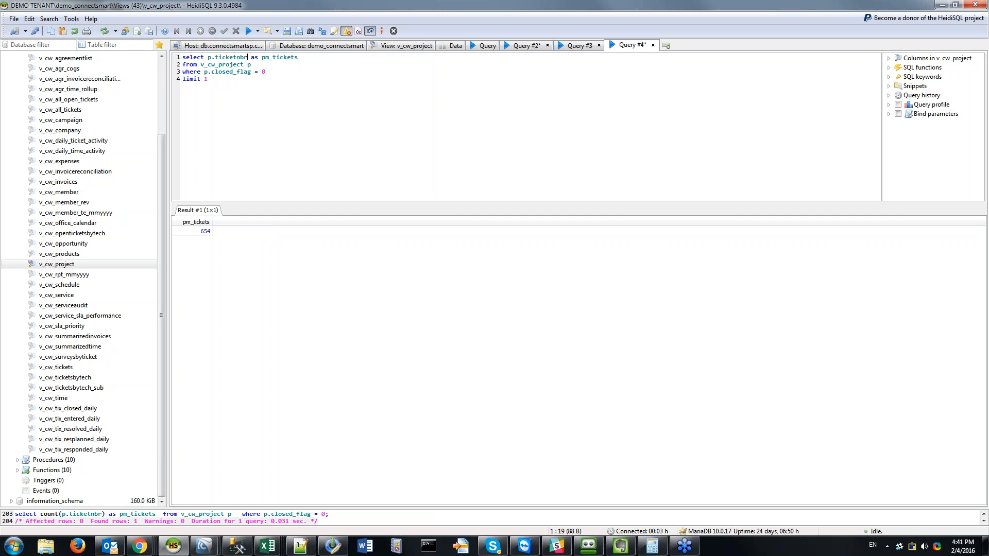
{"action": "key", "text": "F9"}
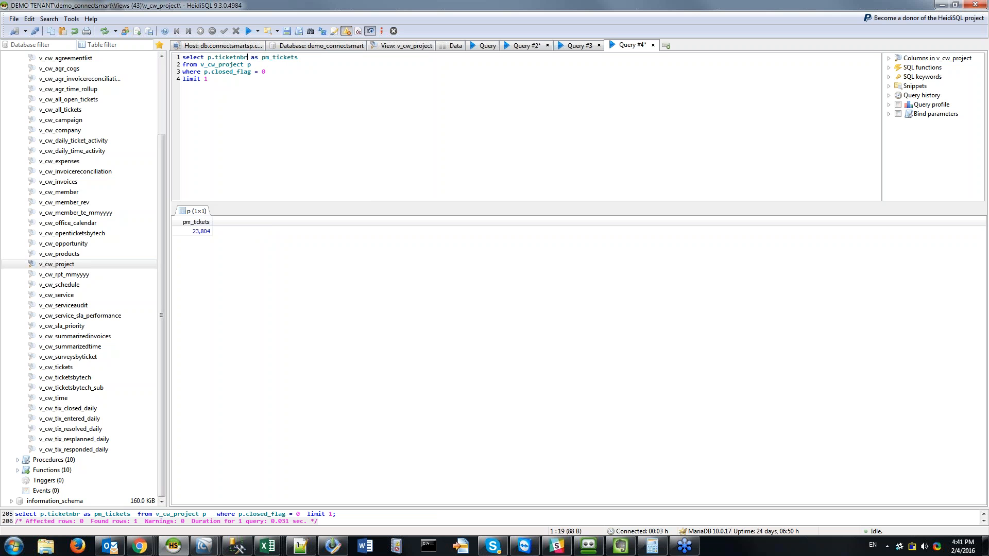
Step: Restore count(p.ticketnbr), delete the limit 1 line, rerun the count and list v_cw_project's columns
{"action": "key", "text": "ctrl+shift+Left"}
{"action": "key", "text": "ctrl+shift+Left"}
{"action": "key", "text": "ctrl+shift+Left"}
{"action": "type", "text": "count(p.ticketnbr)"}
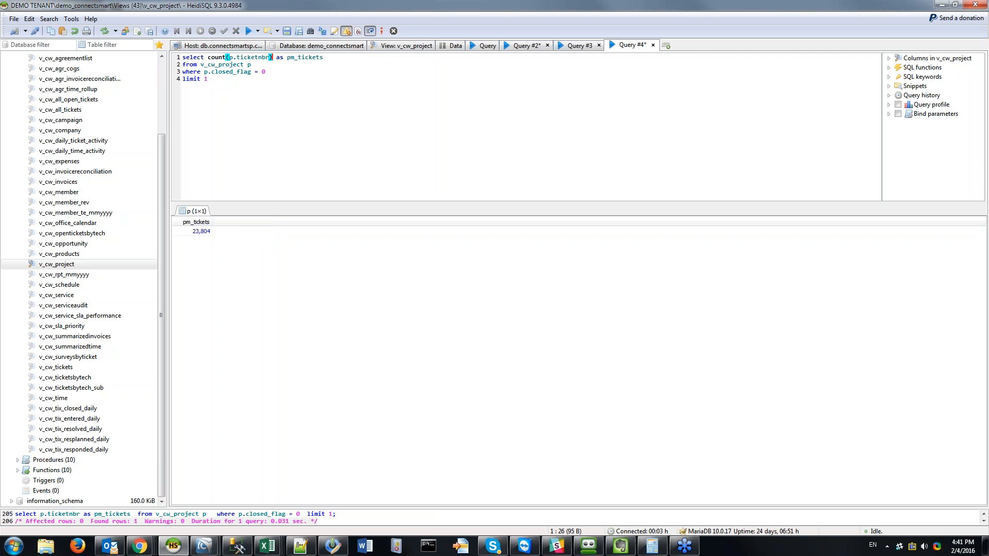
{"action": "left_click", "coordinate": [265, 71]}
{"action": "key", "text": "shift+Down"}
{"action": "key", "text": "Delete"}
{"action": "key", "text": "F9"}
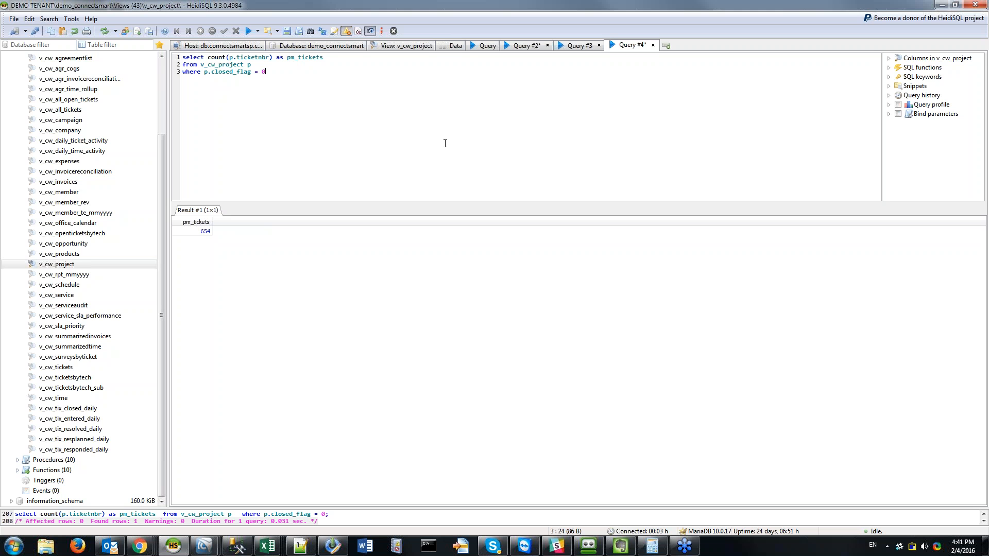
{"action": "left_click", "coordinate": [888, 59]}
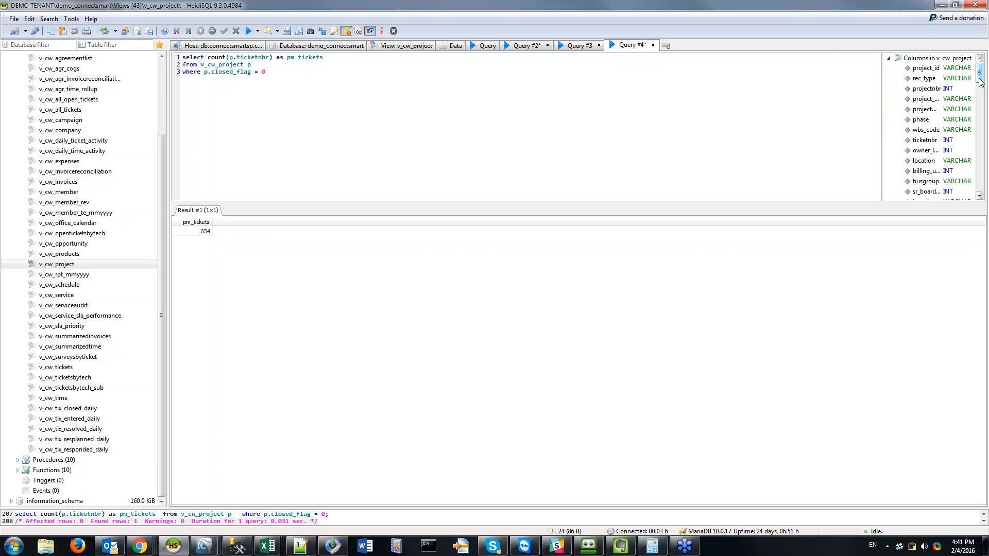
Step: Maximize the Confluence webinar page and preview the 'Identify appropriate parameters' screenshot
{"action": "mouse_move", "coordinate": [979, 77]}
{"action": "left_mouse_down"}
{"action": "mouse_move", "coordinate": [980, 128]}
{"action": "mouse_move", "coordinate": [980, 72]}
{"action": "left_mouse_up"}
{"action": "left_click_drag", "start_coordinate": [103, 554], "coordinate": [407, 20]}
{"action": "double_click", "coordinate": [406, 20]}
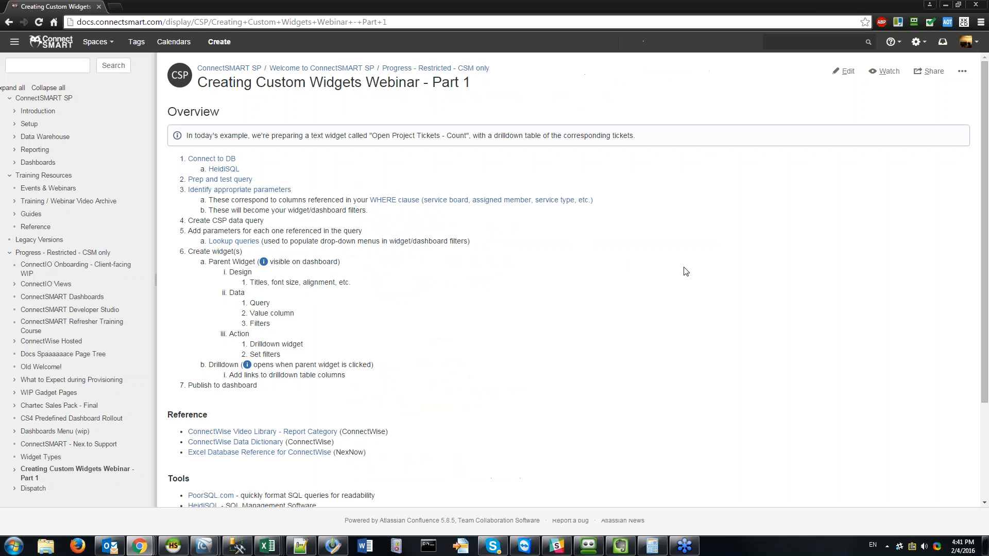
{"action": "left_click", "coordinate": [221, 190]}
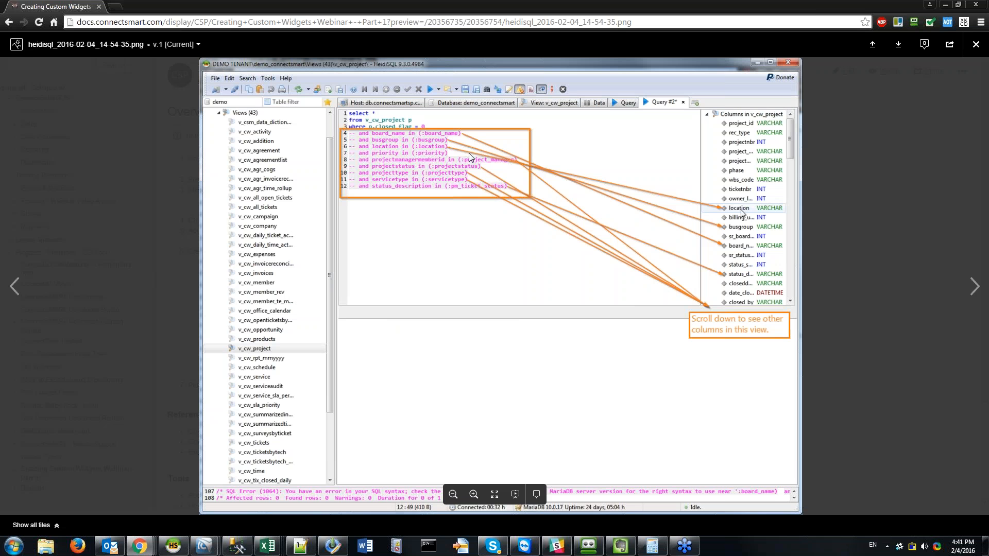
{"action": "left_click", "coordinate": [975, 44]}
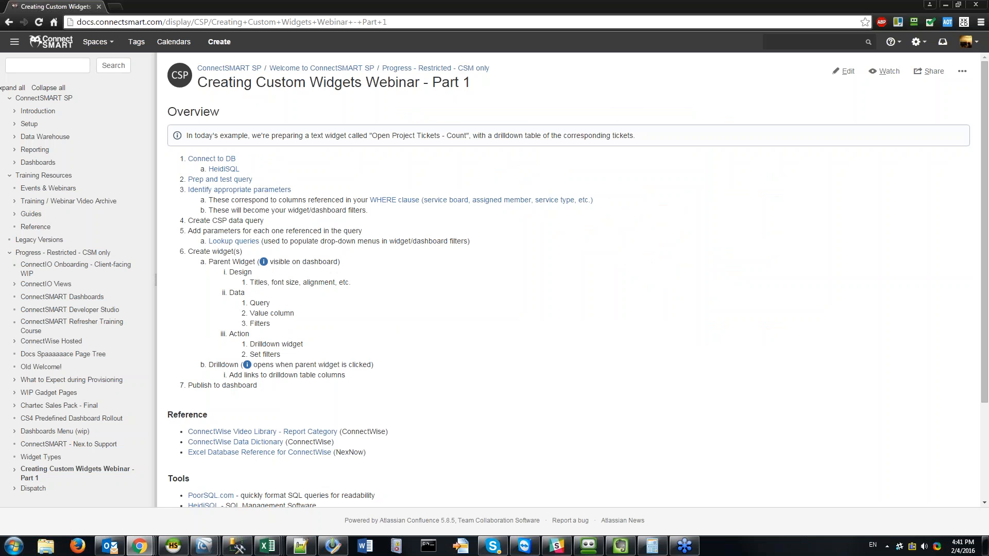
Step: Load the Open Tickets - Count widget in ConnectSMART SP's Widget Creator
{"action": "mouse_move", "coordinate": [147, 529]}
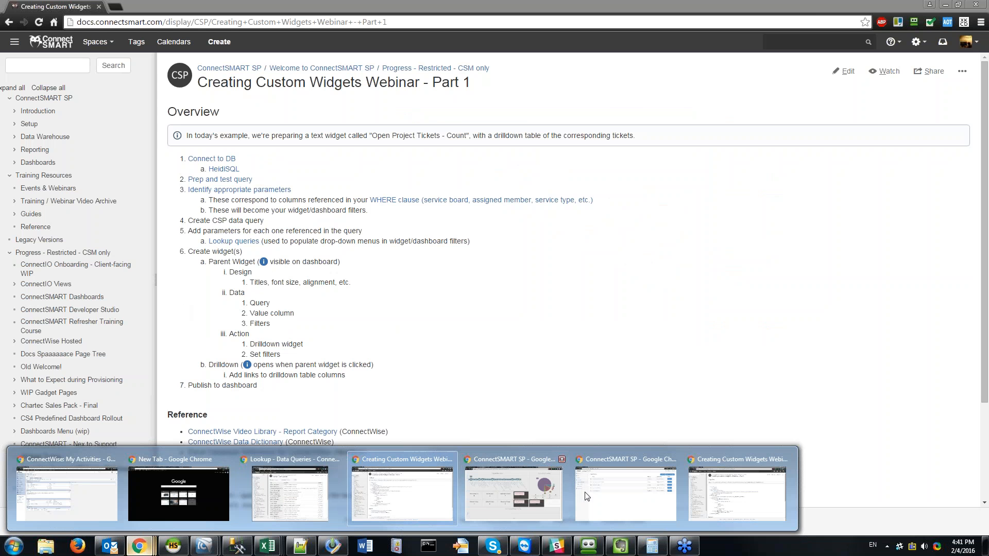
{"action": "left_click", "coordinate": [651, 496]}
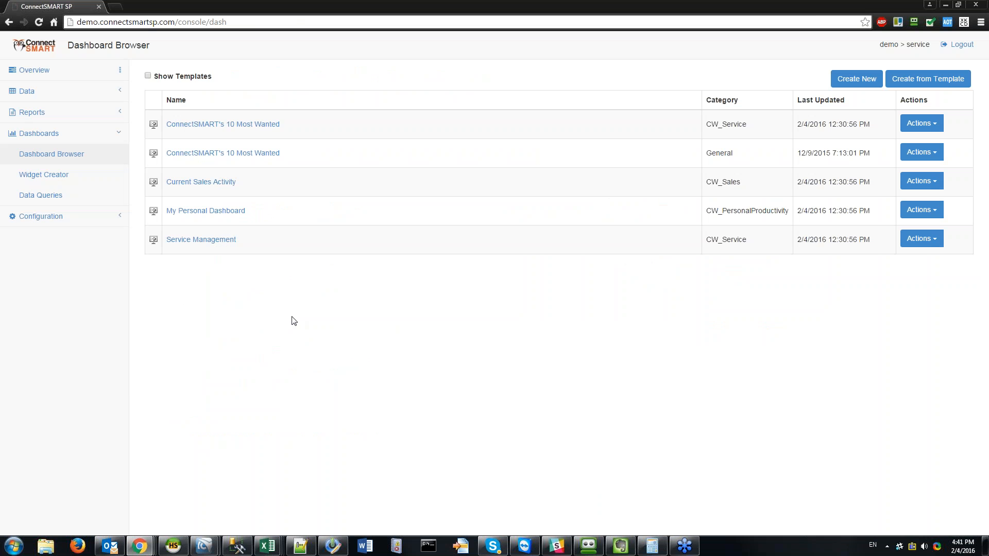
{"action": "left_click", "coordinate": [72, 175]}
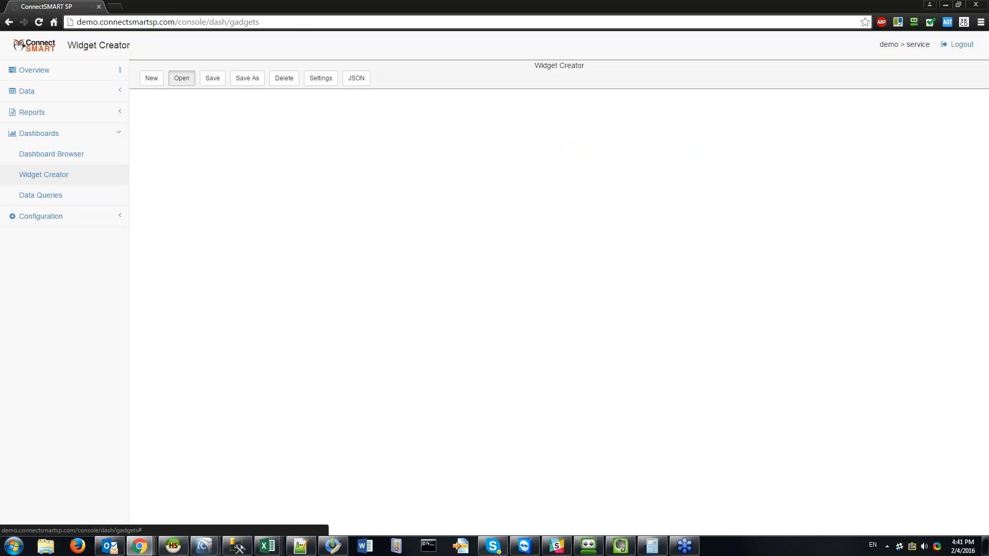
{"action": "left_click", "coordinate": [182, 78]}
{"action": "left_click", "coordinate": [654, 93]}
{"action": "type", "text": "ope"}
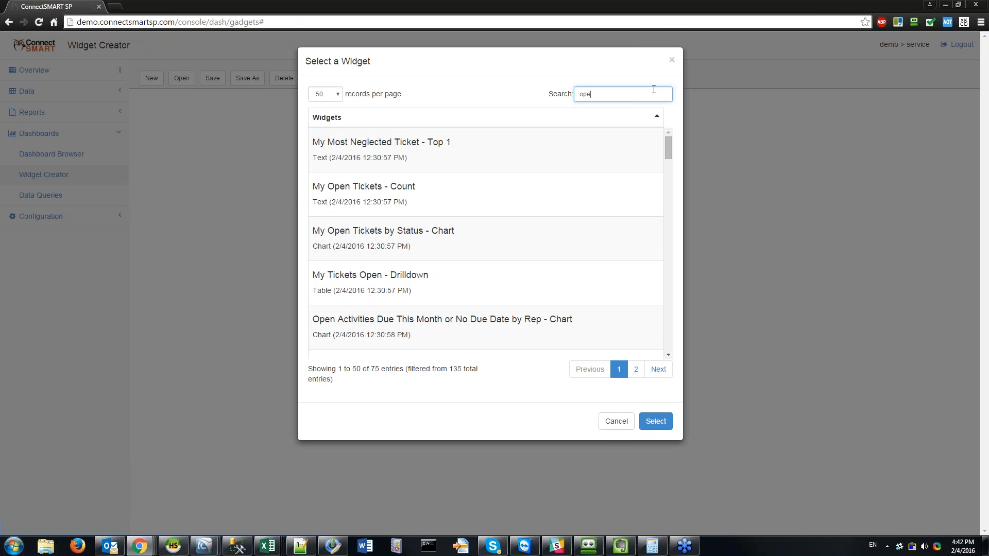
{"action": "type", "text": "n tickets"}
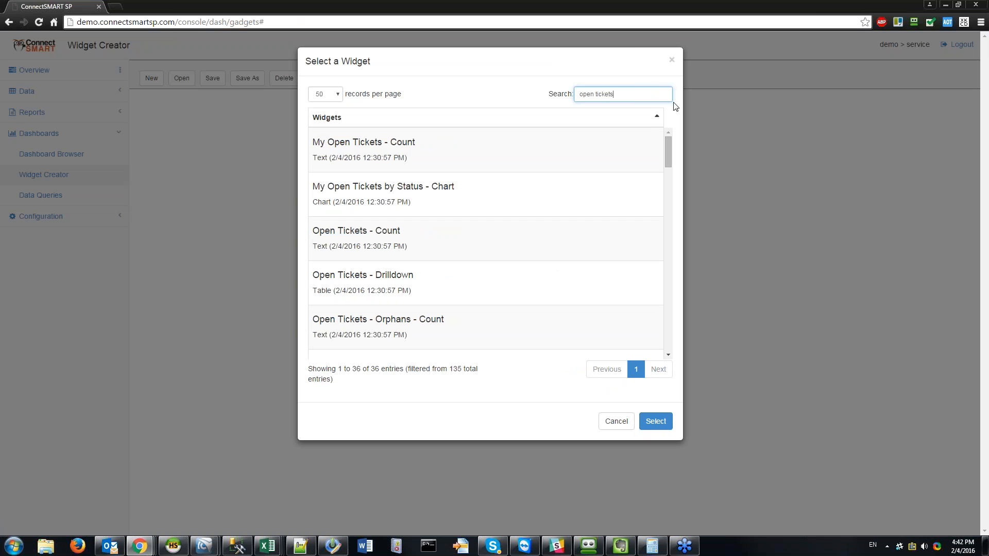
{"action": "left_click", "coordinate": [592, 237]}
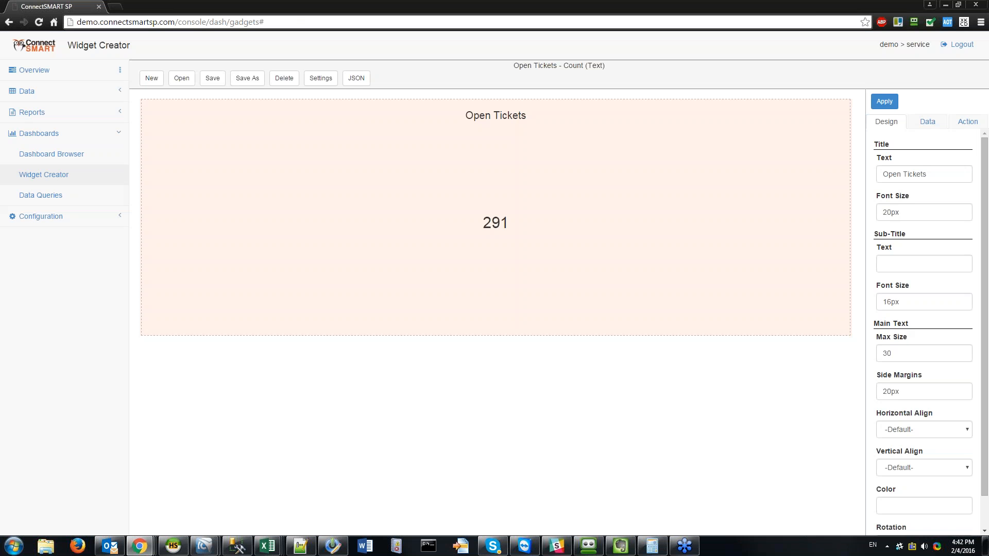
{"action": "left_click", "coordinate": [927, 122]}
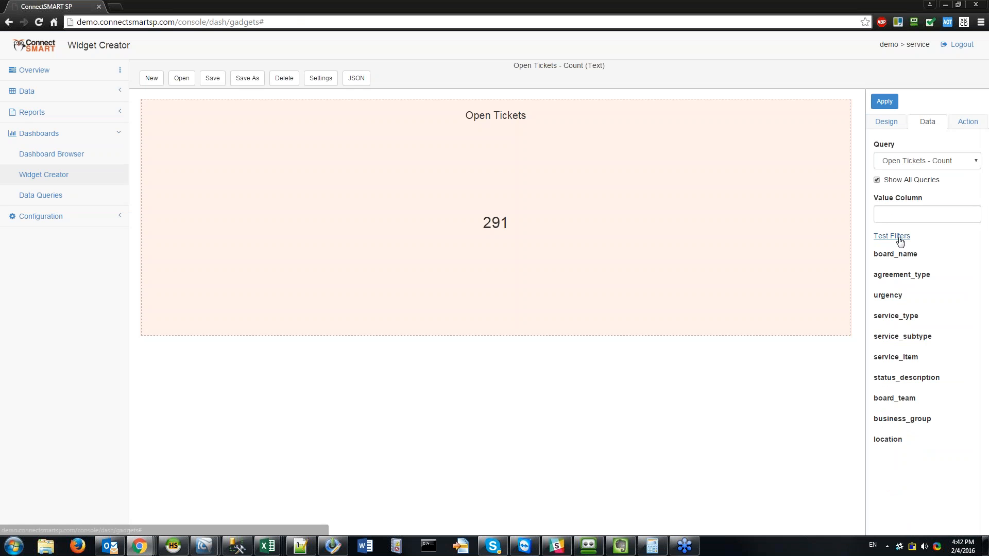
Step: Test-filter the widget to the Helpdesk board, dropping it from 291 to 41, and preview its drilldown
{"action": "left_click", "coordinate": [892, 236]}
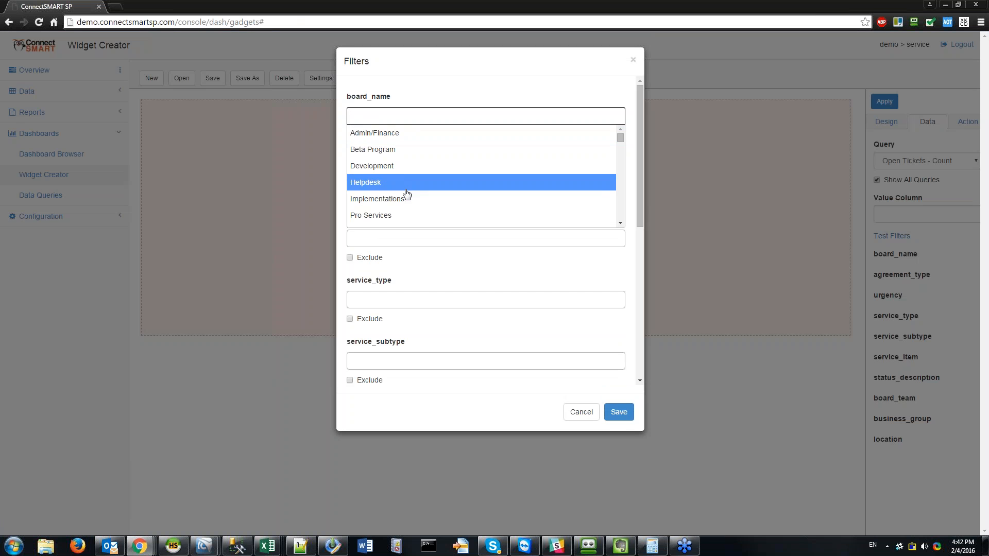
{"action": "scroll", "coordinate": [403, 194], "scroll_direction": "down", "scroll_amount": 3}
{"action": "scroll", "coordinate": [438, 155], "scroll_direction": "up", "scroll_amount": 3}
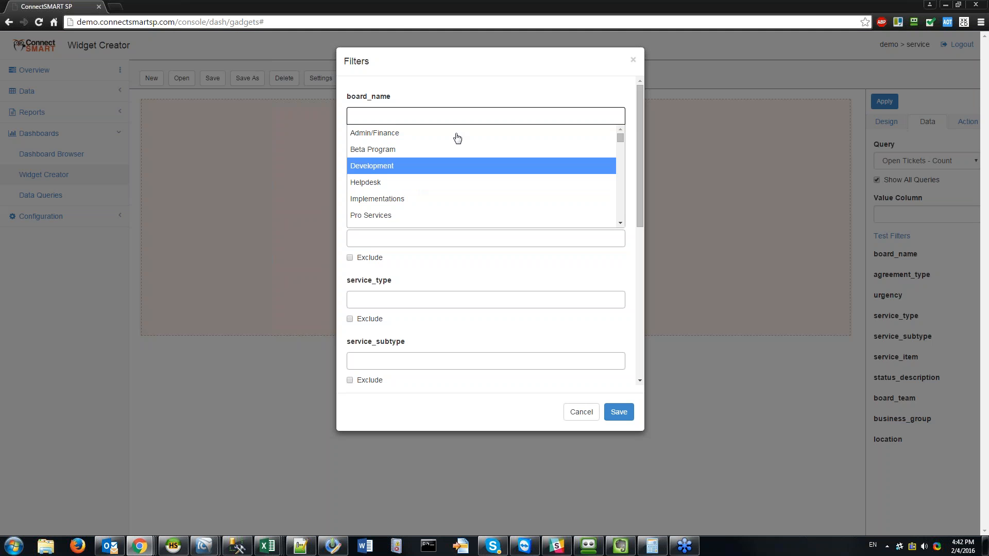
{"action": "left_click", "coordinate": [391, 183]}
{"action": "left_click", "coordinate": [619, 412]}
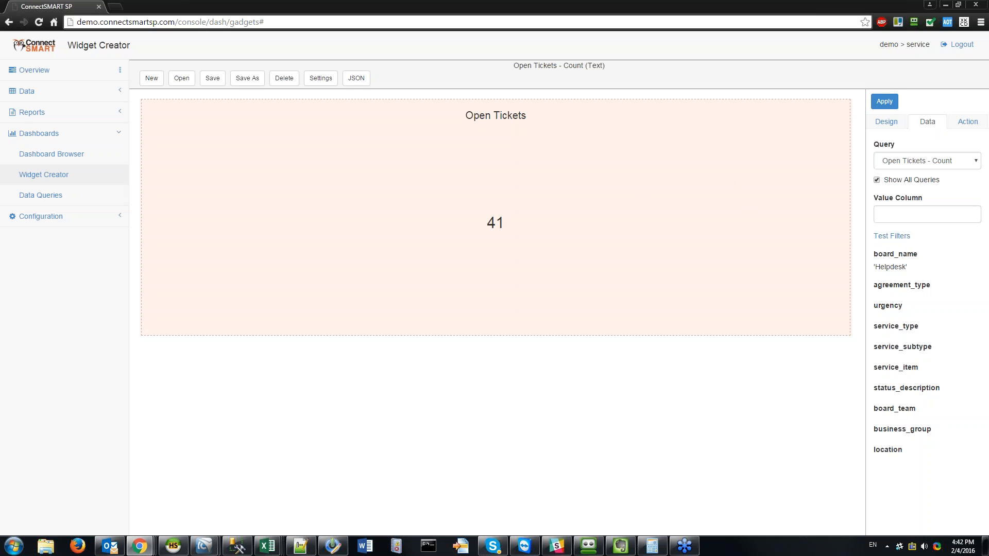
{"action": "left_click", "coordinate": [823, 105]}
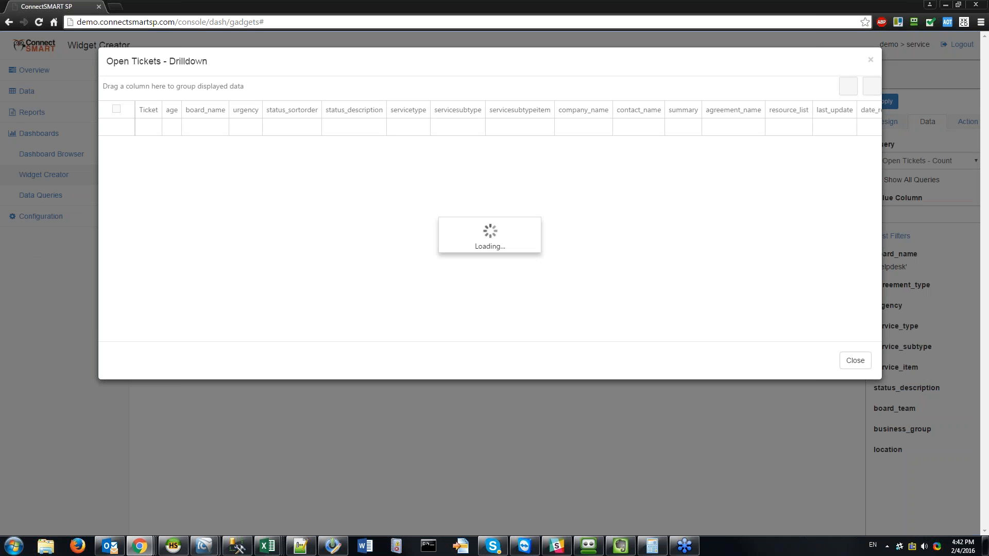
{"action": "left_click", "coordinate": [870, 59]}
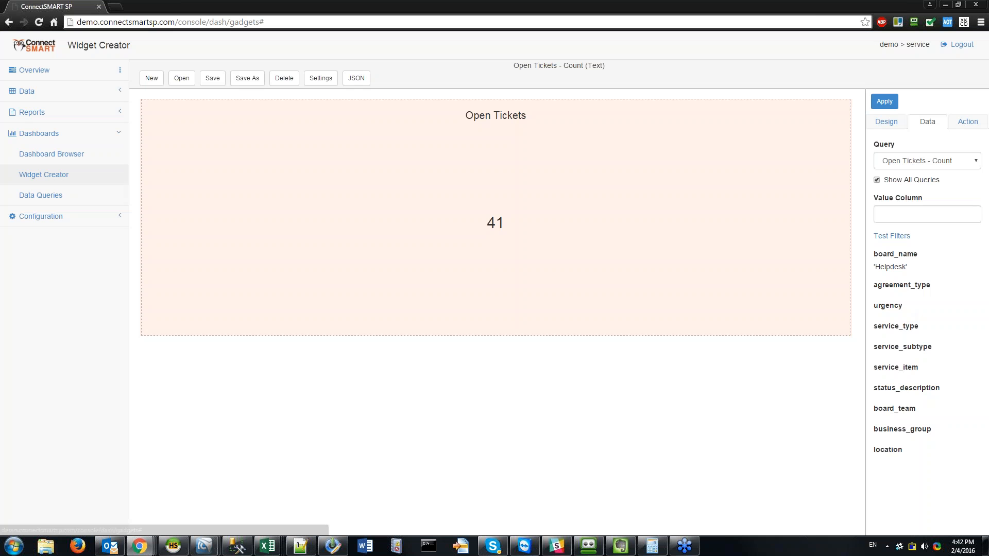
{"action": "left_click_drag", "start_coordinate": [878, 254], "coordinate": [926, 430]}
Step: Edit the Open Tickets - Count data query and enlarge its SQL on the Query tab
{"action": "left_click", "coordinate": [899, 431]}
{"action": "left_click", "coordinate": [41, 196]}
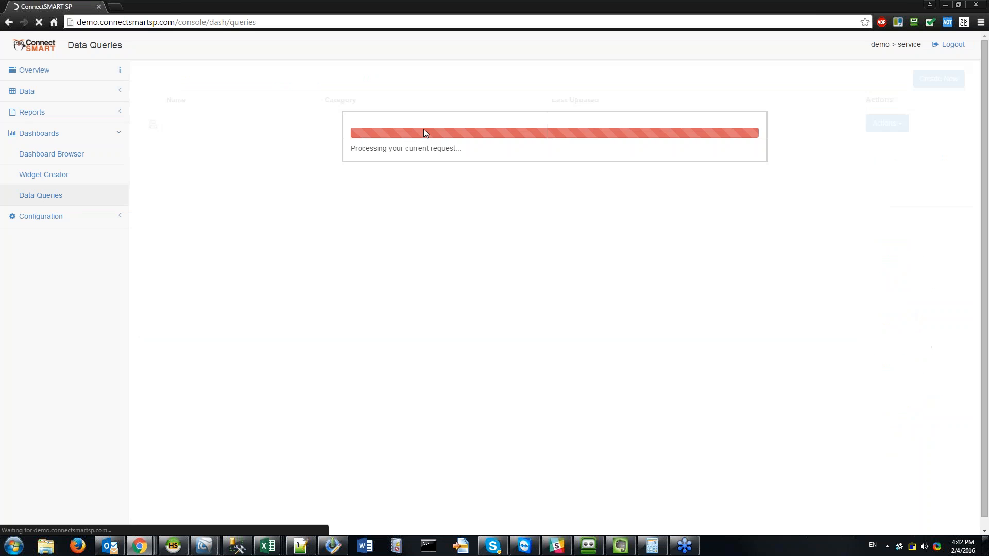
{"action": "left_click", "coordinate": [896, 98]}
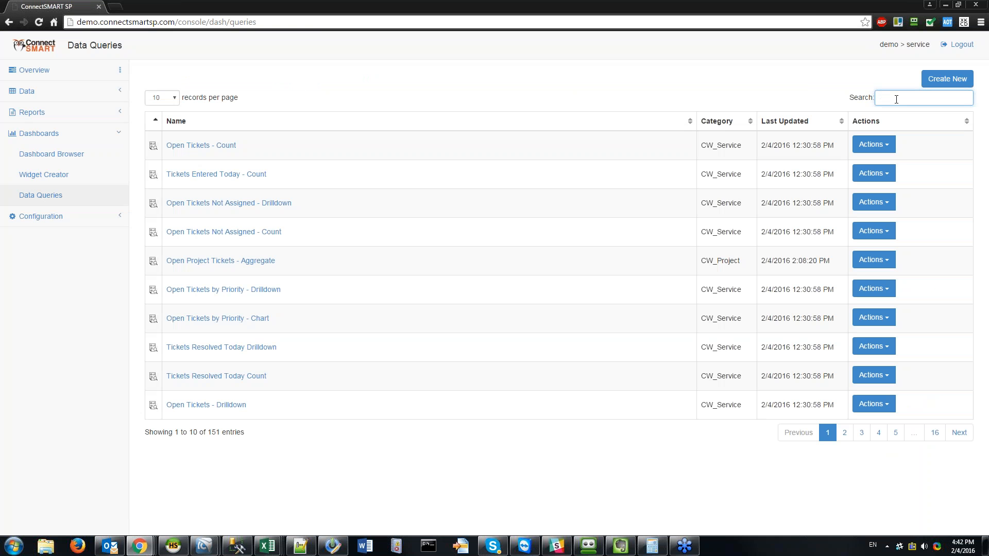
{"action": "left_click", "coordinate": [878, 147]}
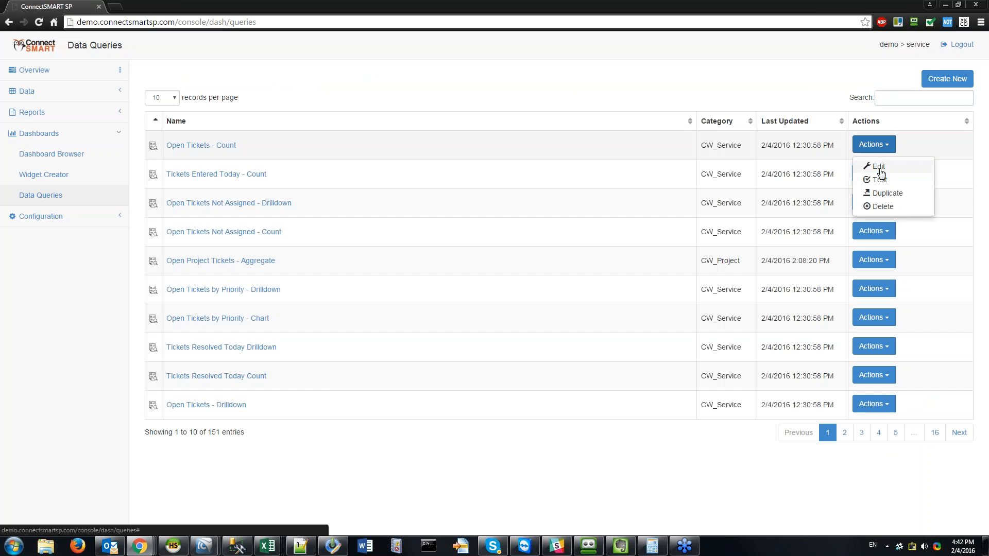
{"action": "left_click", "coordinate": [879, 169]}
{"action": "left_click", "coordinate": [394, 97]}
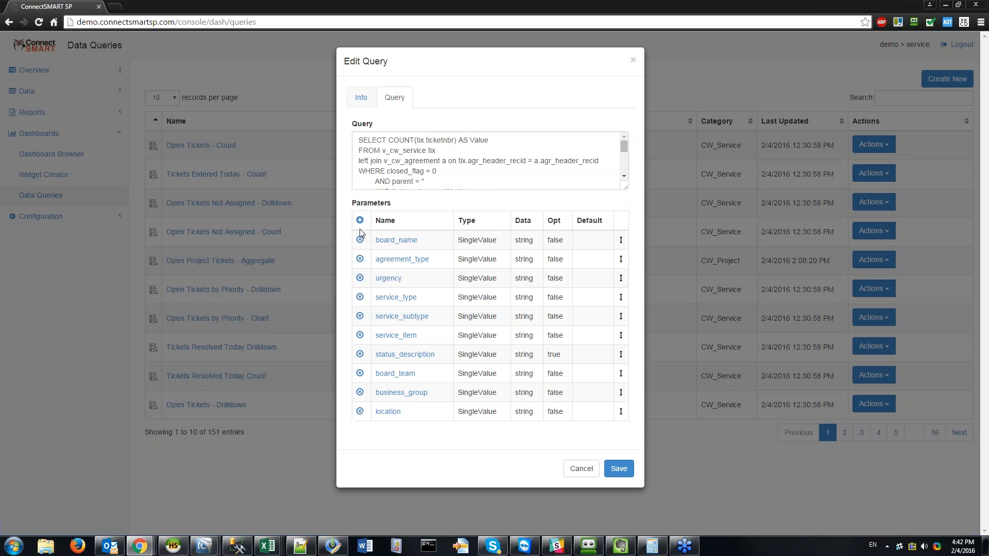
{"action": "left_click_drag", "start_coordinate": [626, 187], "coordinate": [629, 335]}
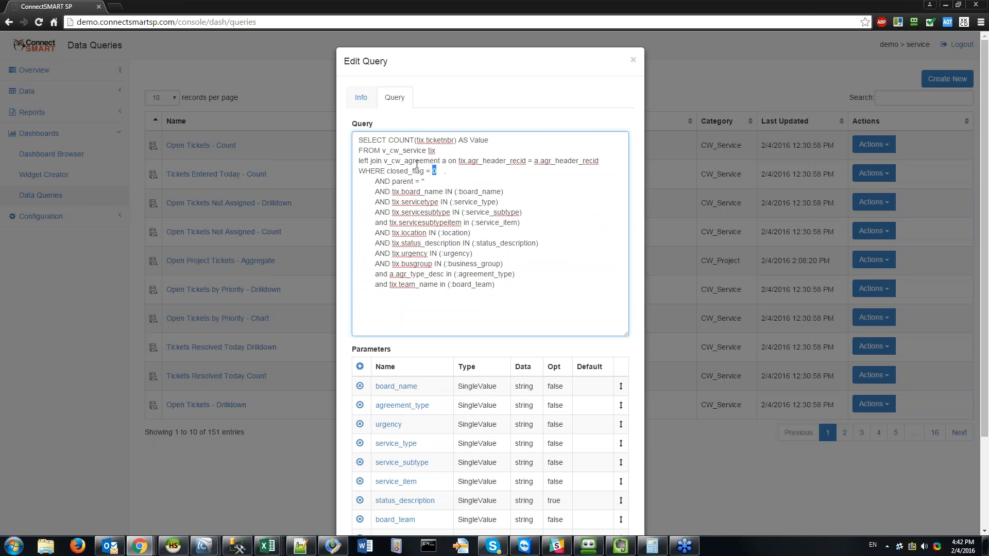
Step: Highlight the base SELECT and the ten filter conditions, then close the editor without saving
{"action": "left_click_drag", "start_coordinate": [436, 171], "coordinate": [347, 137]}
{"action": "left_click", "coordinate": [456, 171]}
{"action": "left_click_drag", "start_coordinate": [376, 192], "coordinate": [523, 294]}
{"action": "left_click", "coordinate": [524, 293]}
{"action": "left_click_drag", "start_coordinate": [395, 191], "coordinate": [509, 283]}
{"action": "left_click", "coordinate": [510, 281]}
{"action": "left_click", "coordinate": [633, 59]}
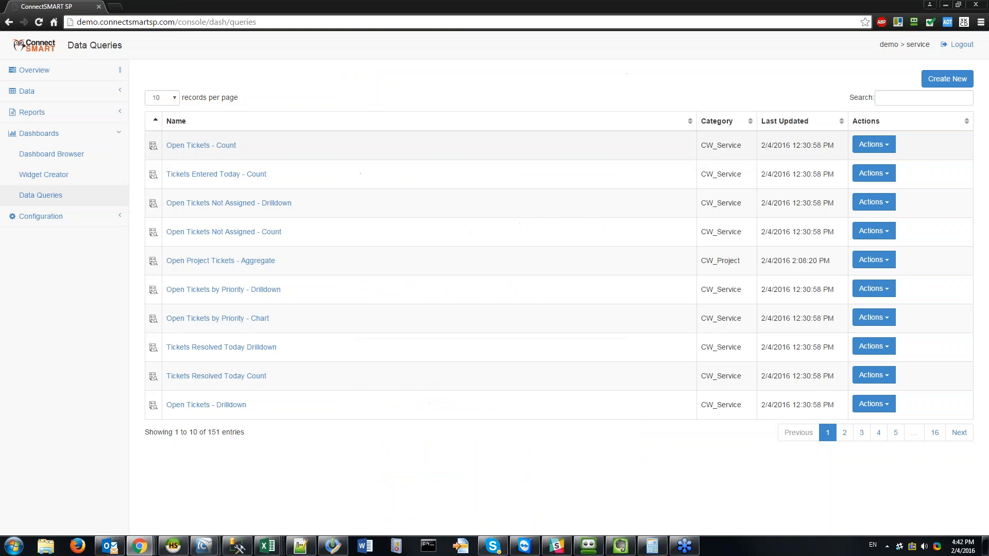
Step: Study the Confluence 'Identify appropriate parameters' screenshot, then return to HeidiSQL's Query #4
{"action": "left_click", "coordinate": [945, 4]}
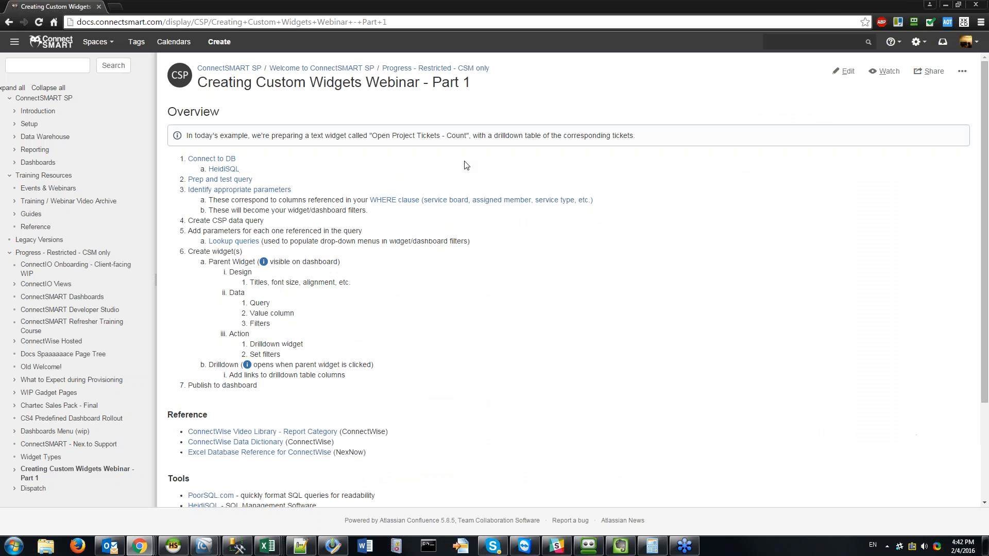
{"action": "left_click", "coordinate": [173, 546]}
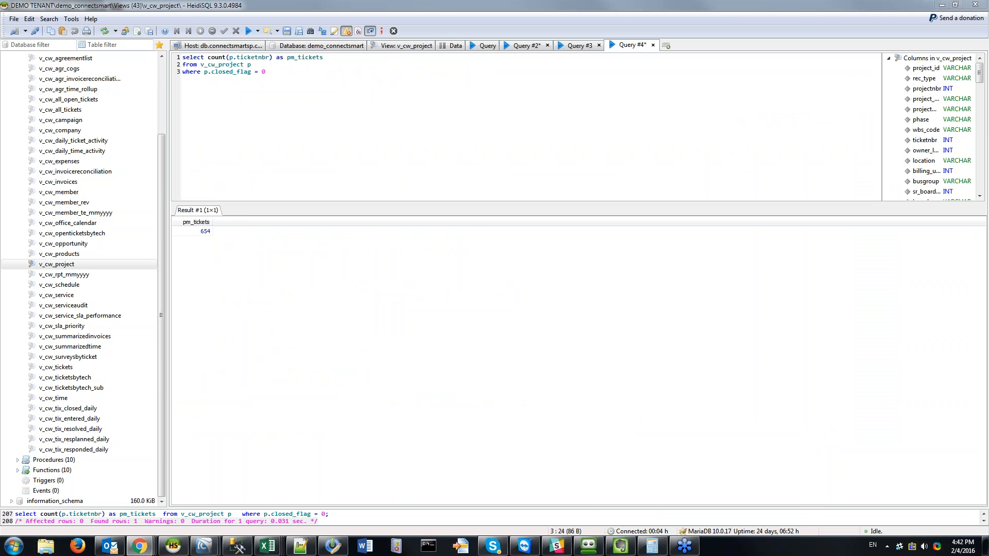
{"action": "left_click_drag", "start_coordinate": [0, 72], "coordinate": [316, 34]}
{"action": "double_click", "coordinate": [316, 34]}
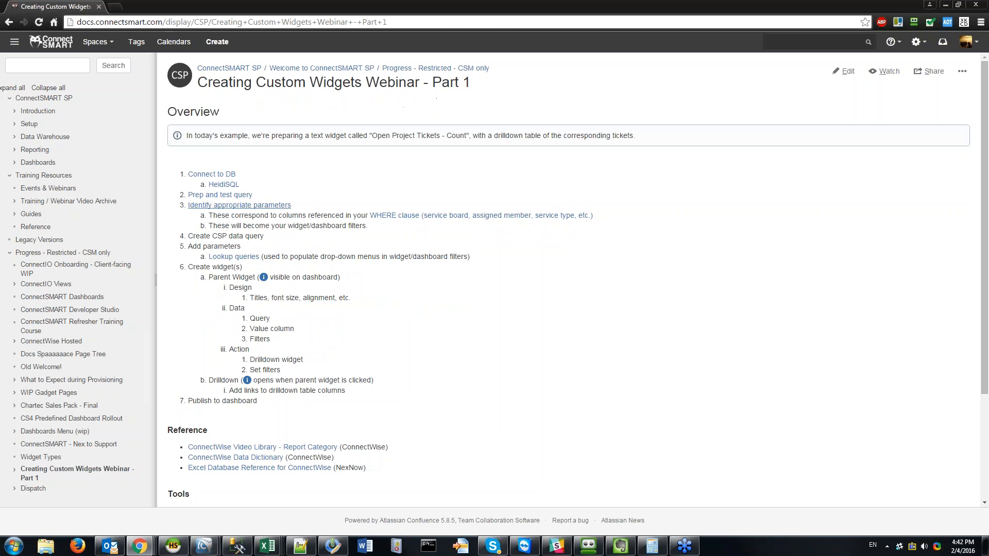
{"action": "left_click", "coordinate": [283, 206]}
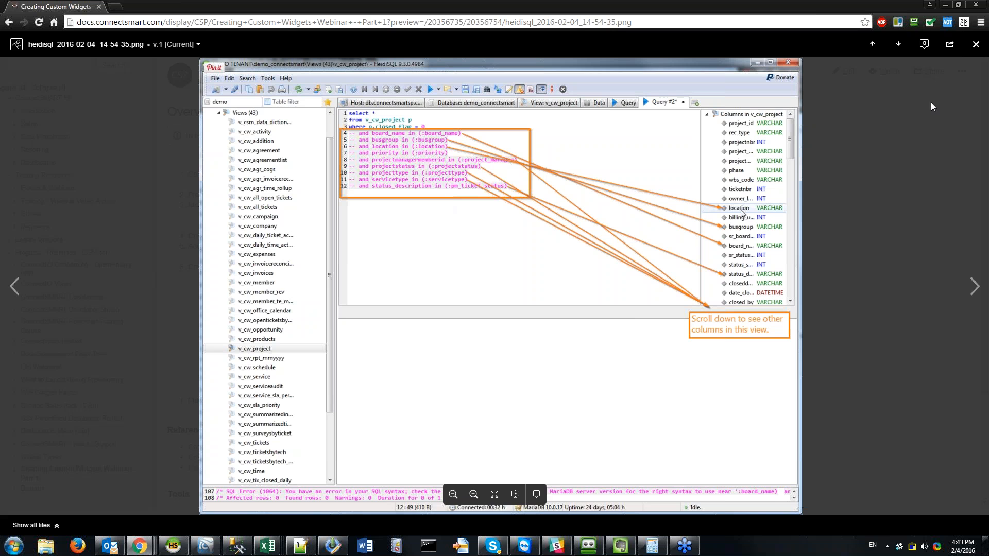
{"action": "left_click", "coordinate": [976, 44]}
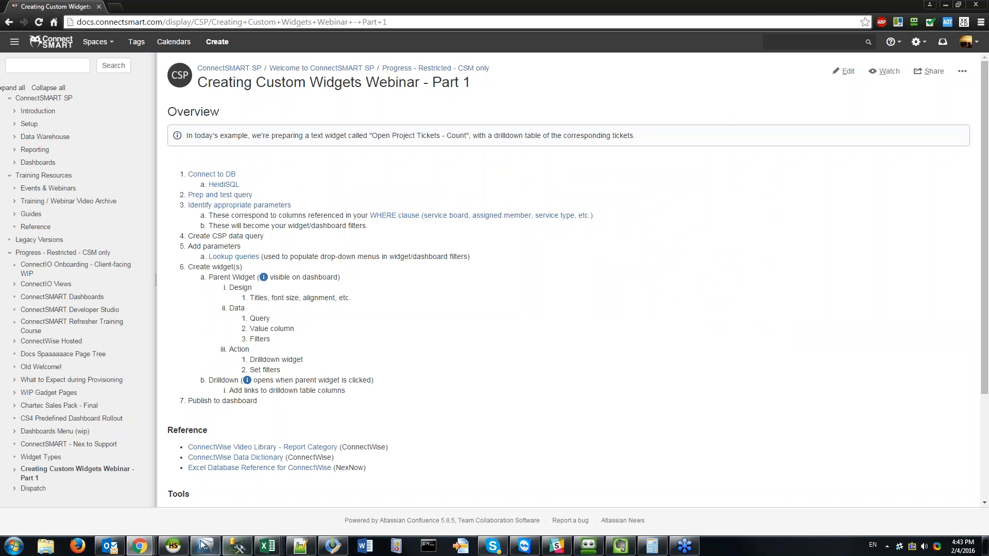
{"action": "left_click", "coordinate": [174, 546]}
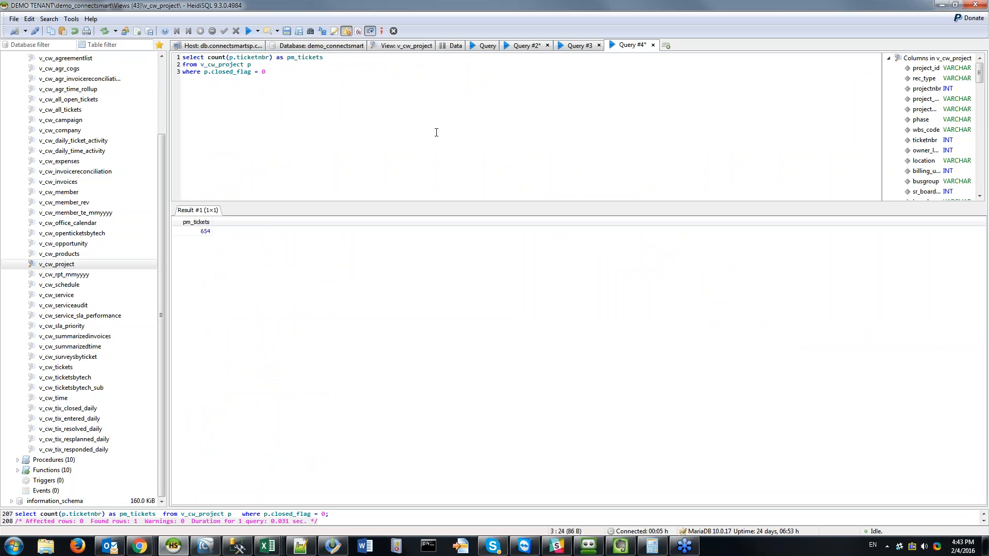
{"action": "key", "text": "Return"}
{"action": "type", "text": "and"}
{"action": "type", "text": "p"}
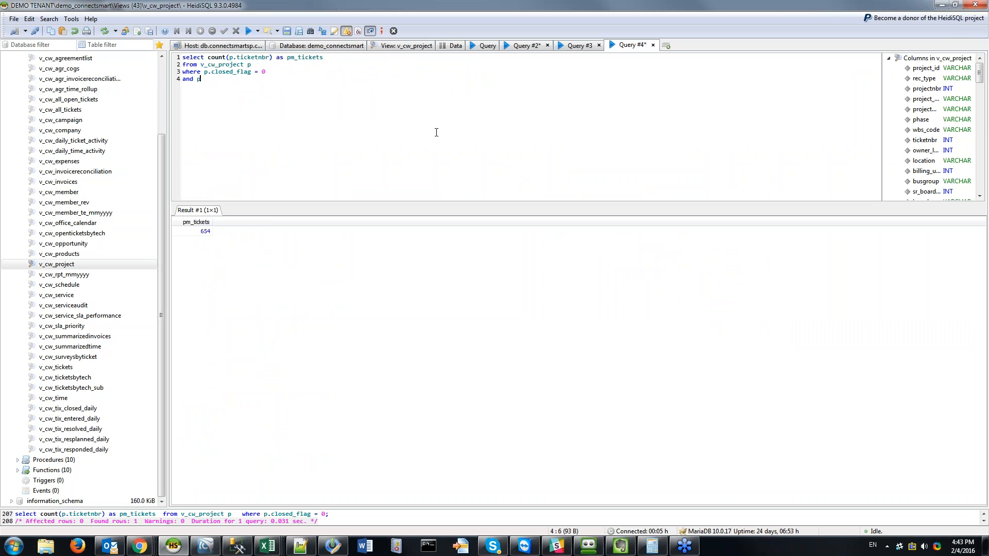
{"action": "type", "text": ".proje"}
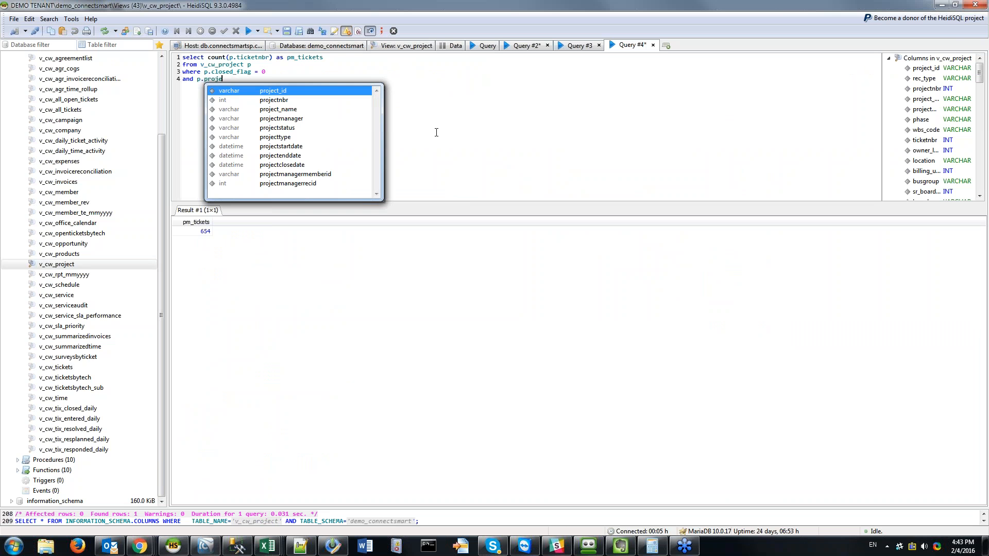
{"action": "type", "text": "ct_"}
{"action": "key", "text": "BackSpace"}
{"action": "type", "text": "manager"}
{"action": "key", "text": "BackSpace"}
{"action": "key", "text": "BackSpace"}
{"action": "key", "text": "BackSpace"}
{"action": "key", "text": "BackSpace"}
{"action": "key", "text": "BackSpace"}
{"action": "key", "text": "BackSpace"}
{"action": "key", "text": "BackSpace"}
{"action": "key", "text": "BackSpace"}
{"action": "key", "text": "BackSpace"}
{"action": "key", "text": "BackSpace"}
{"action": "key", "text": "BackSpace"}
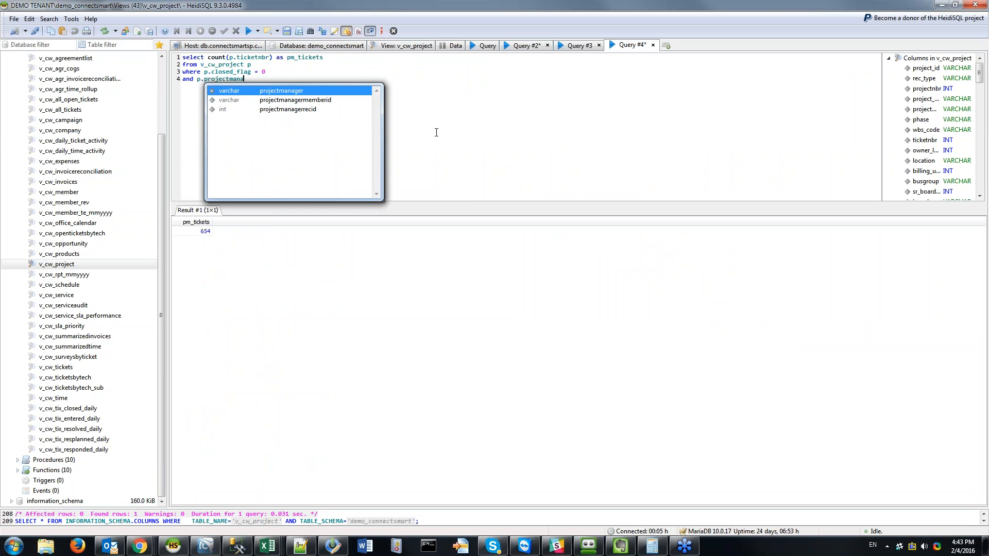
{"action": "key", "text": "BackSpace"}
{"action": "key", "text": "BackSpace"}
{"action": "key", "text": "BackSpace"}
{"action": "type", "text": "board_n"}
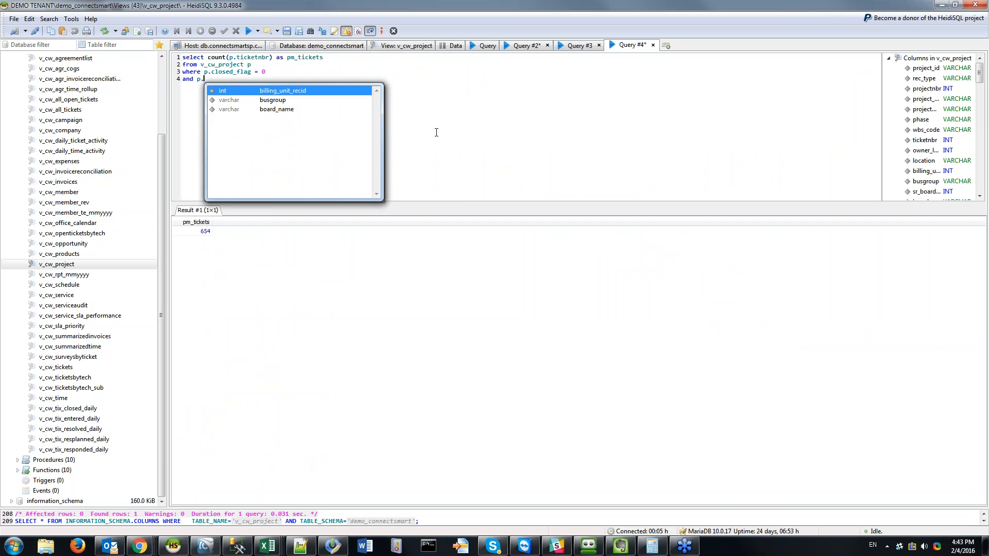
{"action": "key", "text": "Return"}
{"action": "type", "text": "in "}
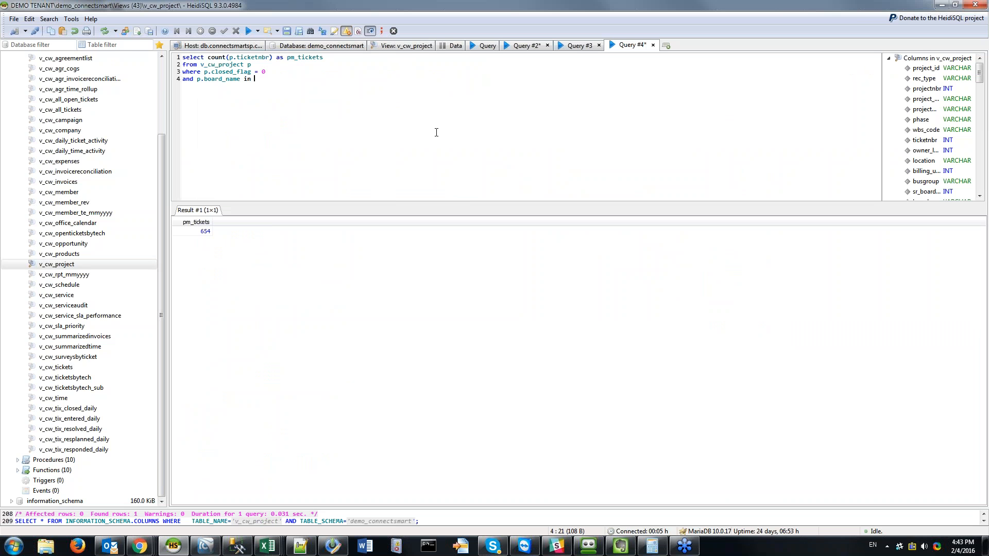
{"action": "type", "text": "(:project_board)"}
{"action": "key", "text": "Left"}
{"action": "key", "text": "Left"}
{"action": "key", "text": "Left"}
{"action": "key", "text": "Left"}
{"action": "key", "text": "Left"}
{"action": "key", "text": "Left"}
{"action": "key", "text": "Left"}
{"action": "key", "text": "Right"}
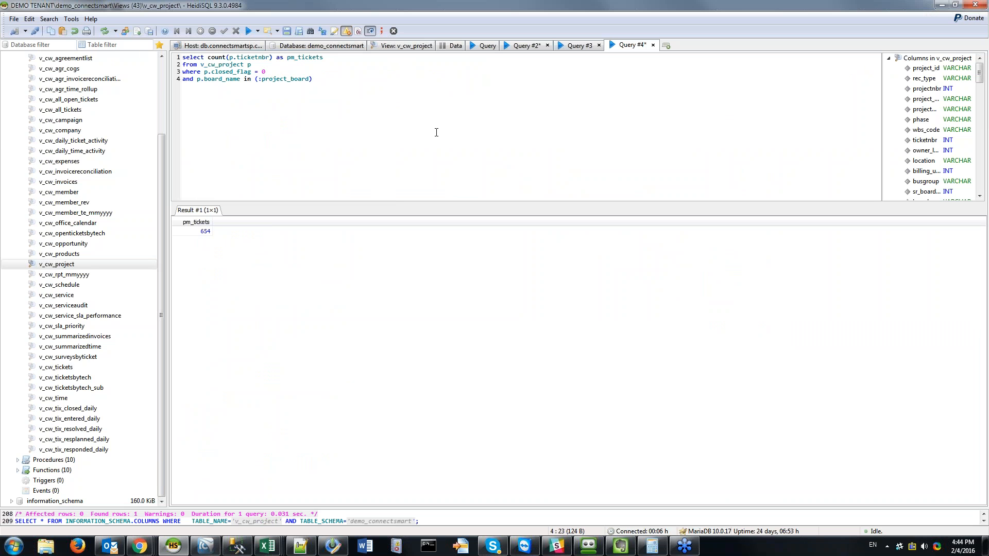
{"action": "key", "text": "Left"}
{"action": "key", "text": "shift+Right"}
{"action": "type", "text": "@"}
Step: Insert an empty first line above the select statement
{"action": "key", "text": "Home"}
{"action": "key", "text": "Return"}
{"action": "key", "text": "Up"}
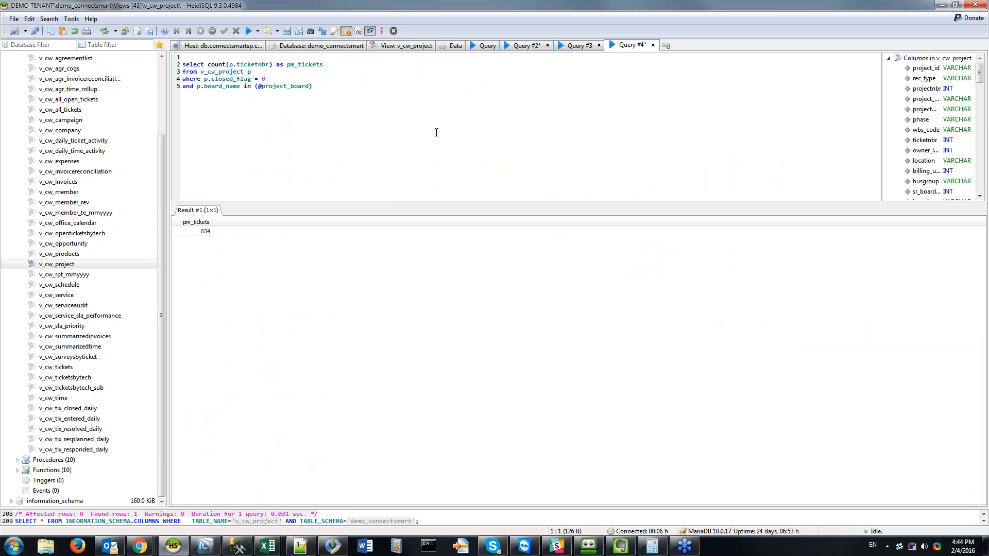
{"action": "key", "text": "Down"}
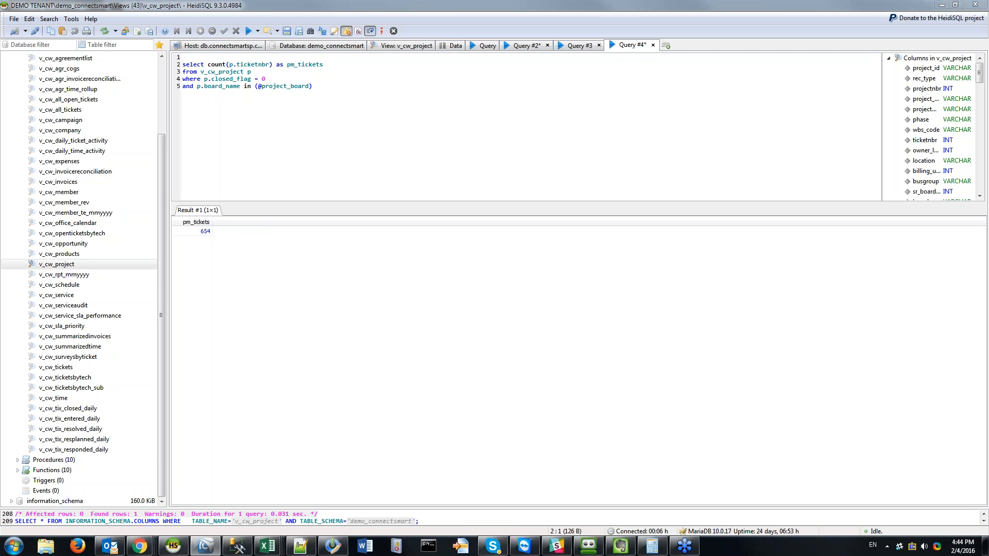
{"action": "key", "text": "Up"}
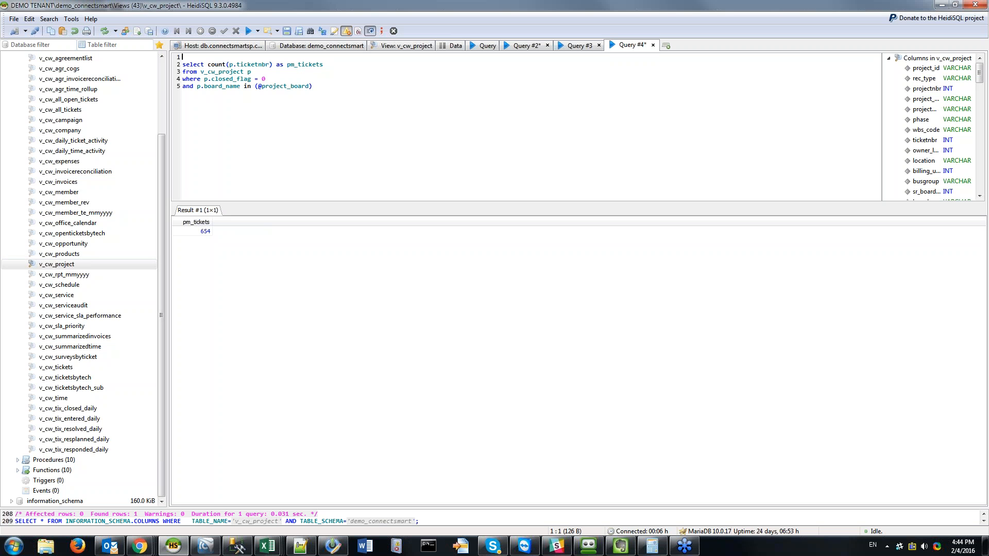
{"action": "type", "text": "set @project_"}
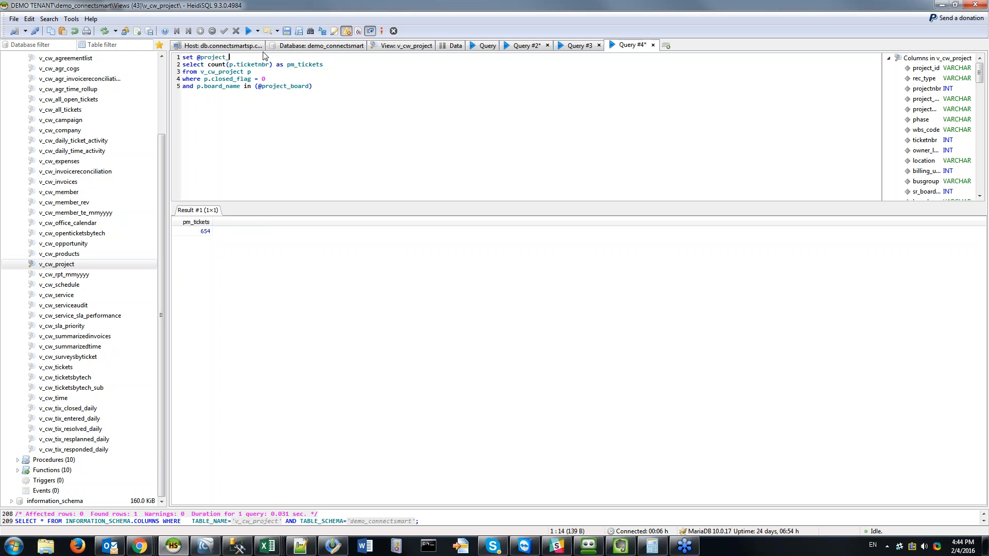
{"action": "type", "text": "board = '"}
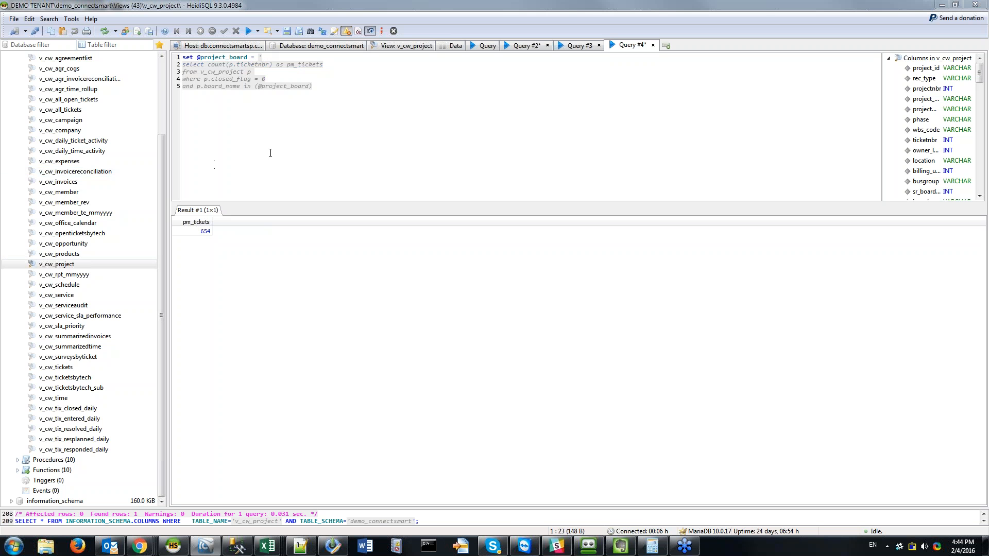
{"action": "left_click", "coordinate": [275, 48]}
{"action": "left_click", "coordinate": [629, 44]}
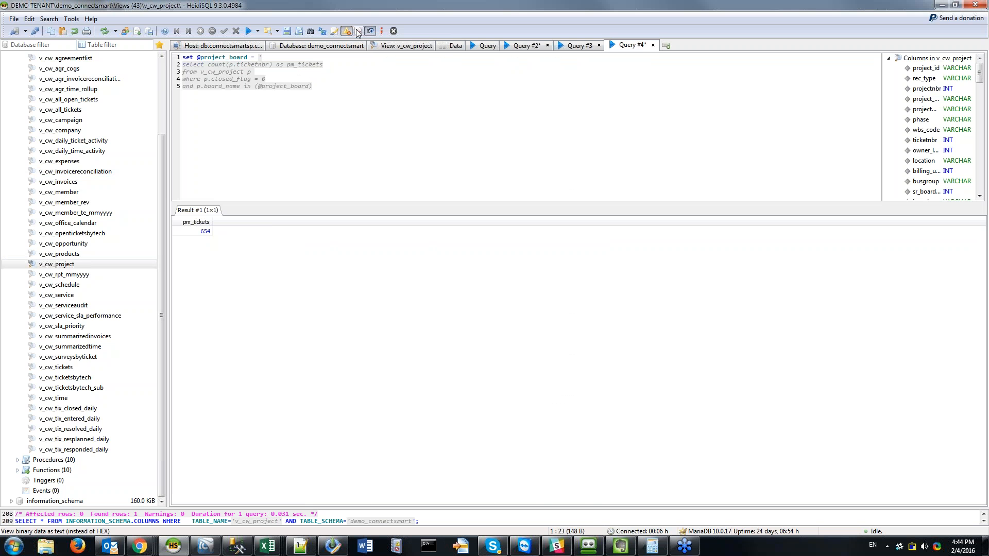
{"action": "type", "text": "app dev';"}
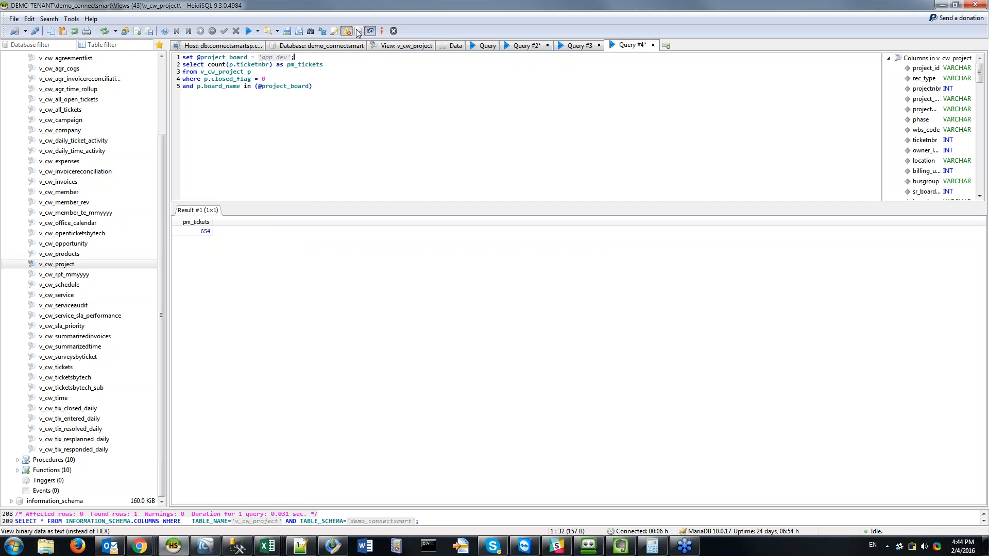
{"action": "key", "text": "F9"}
{"action": "left_click", "coordinate": [391, 112]}
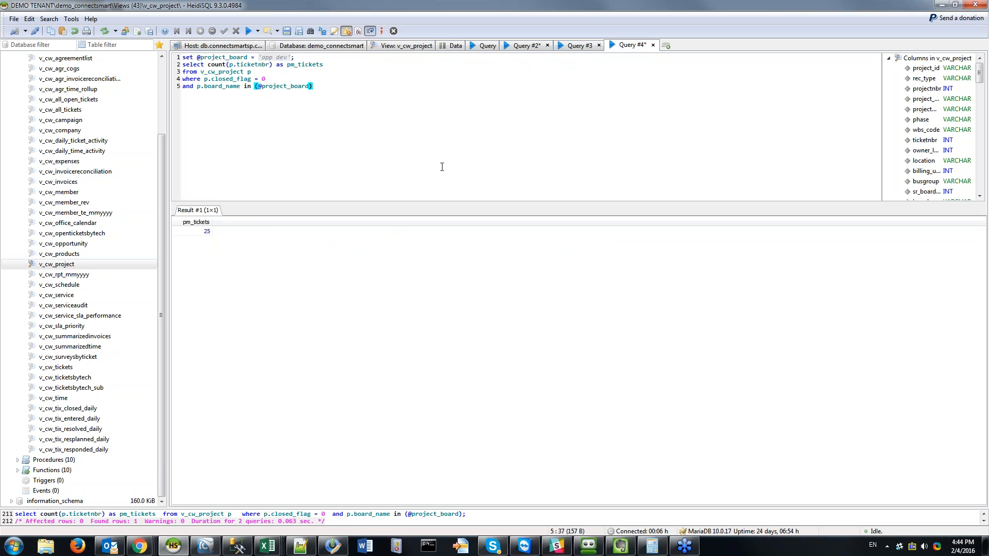
{"action": "left_click", "coordinate": [261, 86]}
{"action": "key", "text": "Home"}
{"action": "key", "text": "shift+End"}
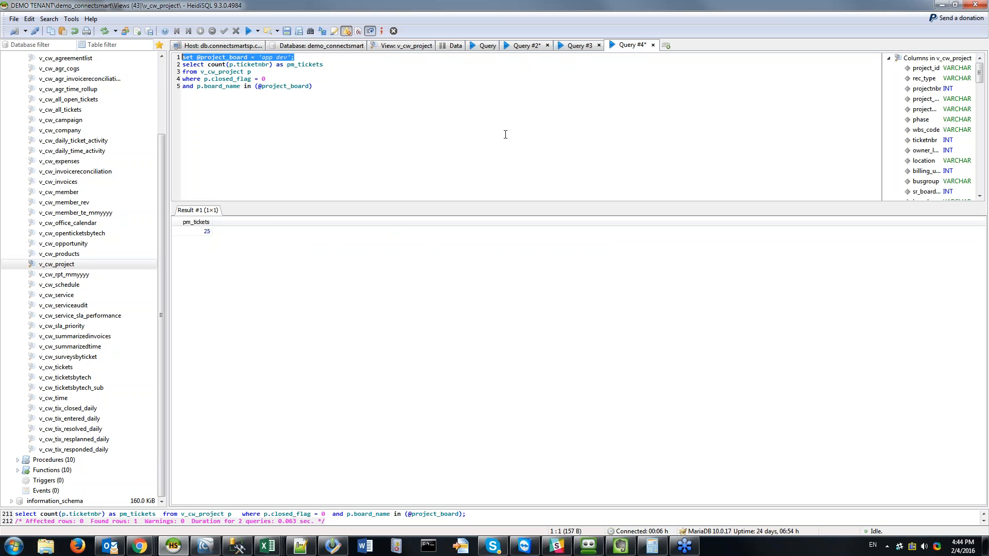
{"action": "key", "text": "Delete"}
{"action": "key", "text": "Delete"}
{"action": "key", "text": "Down"}
{"action": "key", "text": "Down"}
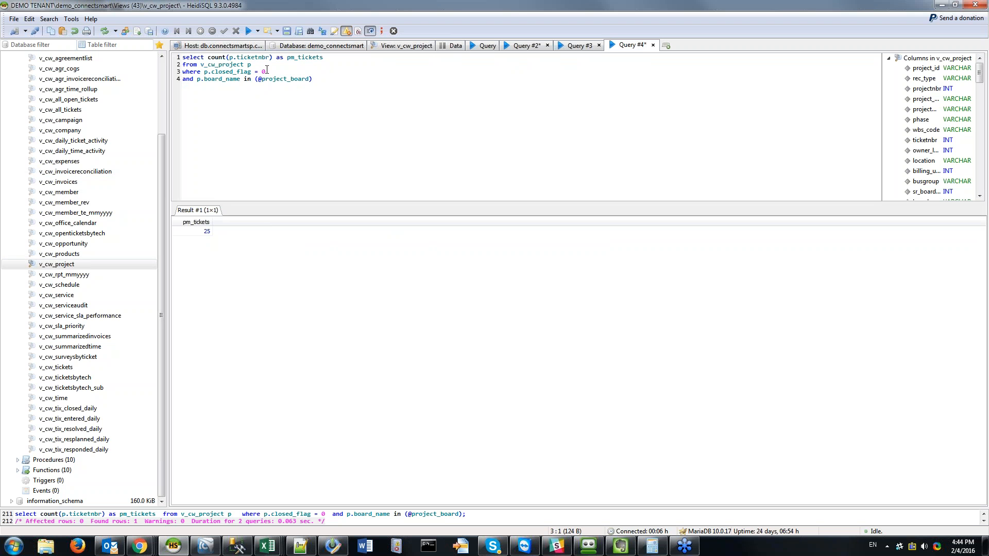
{"action": "left_click", "coordinate": [262, 78]}
{"action": "key", "text": "BackSpace"}
{"action": "type", "text": ":"}
Step: Copy the query lines above the board filter and switch to ConnectSMART SP
{"action": "key", "text": "End"}
{"action": "key", "text": "ctrl+shift+Home"}
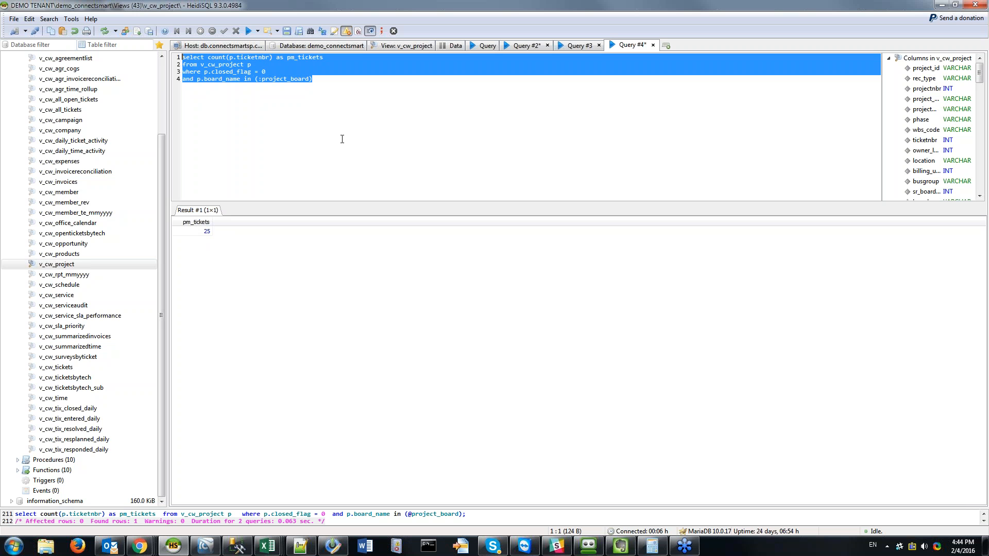
{"action": "key", "text": "ctrl+End"}
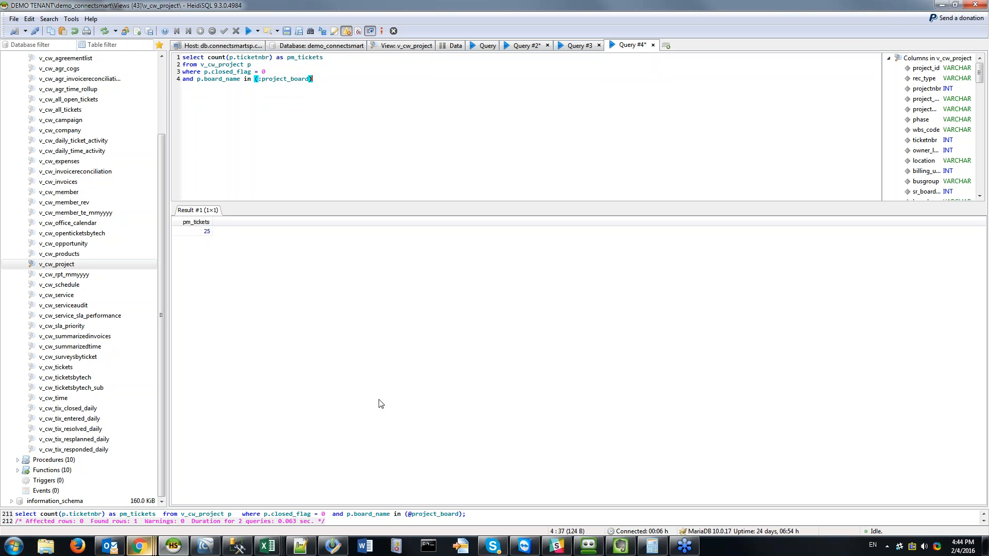
{"action": "key", "text": "Up"}
{"action": "key", "text": "shift+Home"}
{"action": "key", "text": "shift+Up"}
{"action": "key", "text": "shift+Up"}
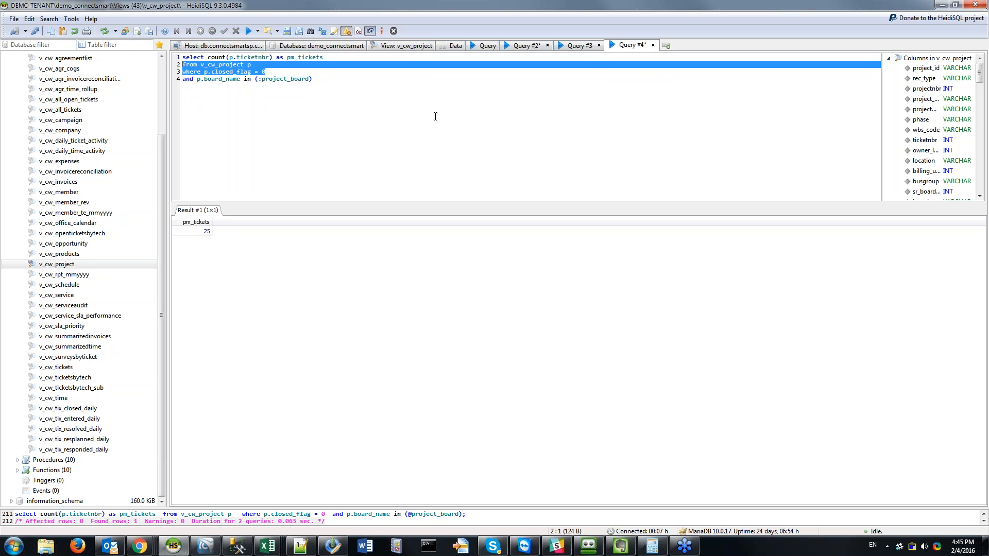
{"action": "key", "text": "ctrl+End"}
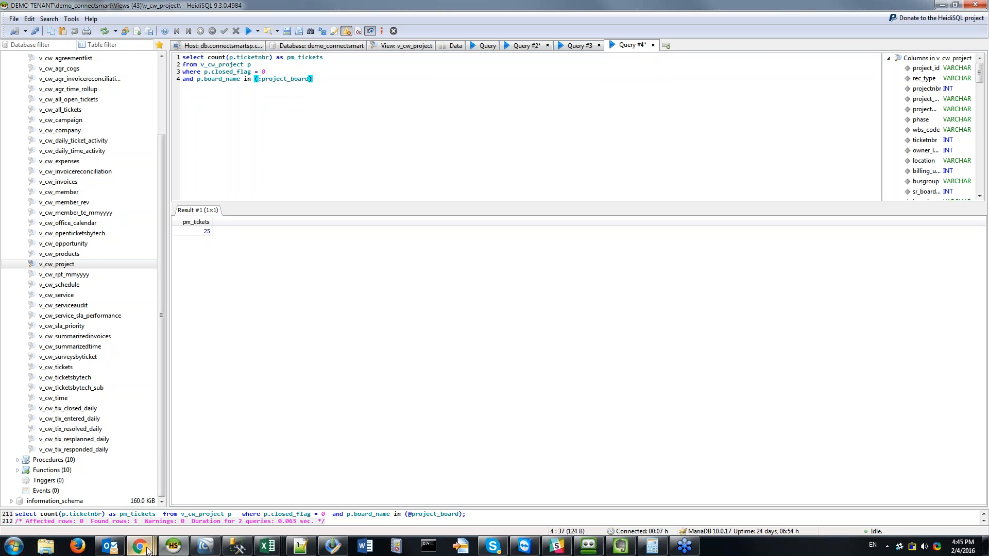
{"action": "mouse_move", "coordinate": [139, 546]}
{"action": "left_click", "coordinate": [514, 492]}
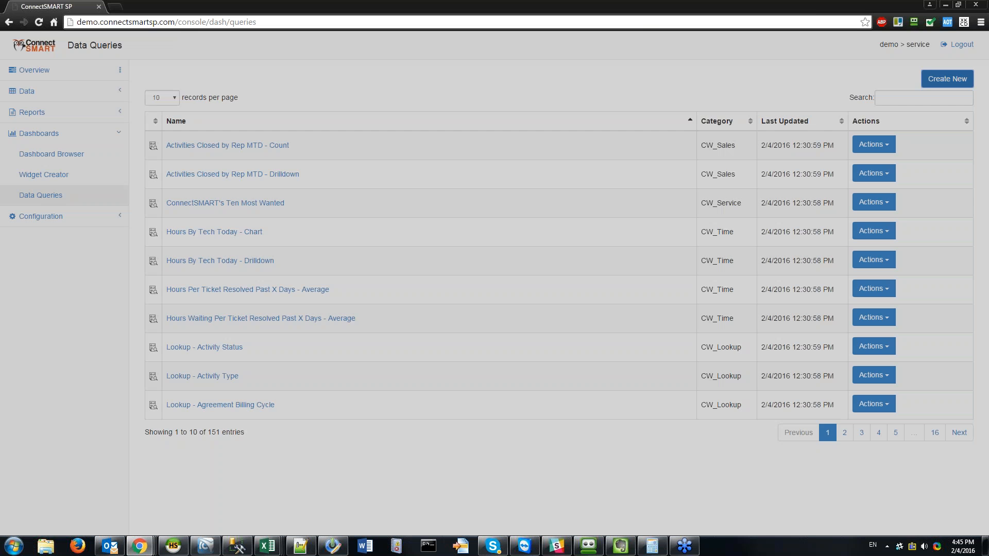
Step: Start a new data query and paste the copied SQL into it
{"action": "left_click", "coordinate": [948, 78]}
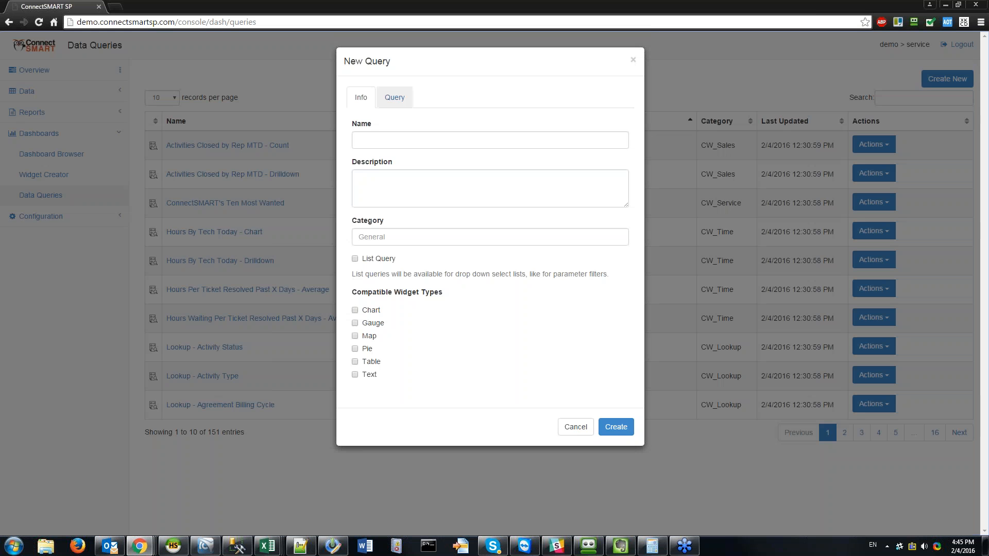
{"action": "left_click", "coordinate": [395, 97]}
{"action": "left_click", "coordinate": [449, 174]}
{"action": "key", "text": "ctrl+v"}
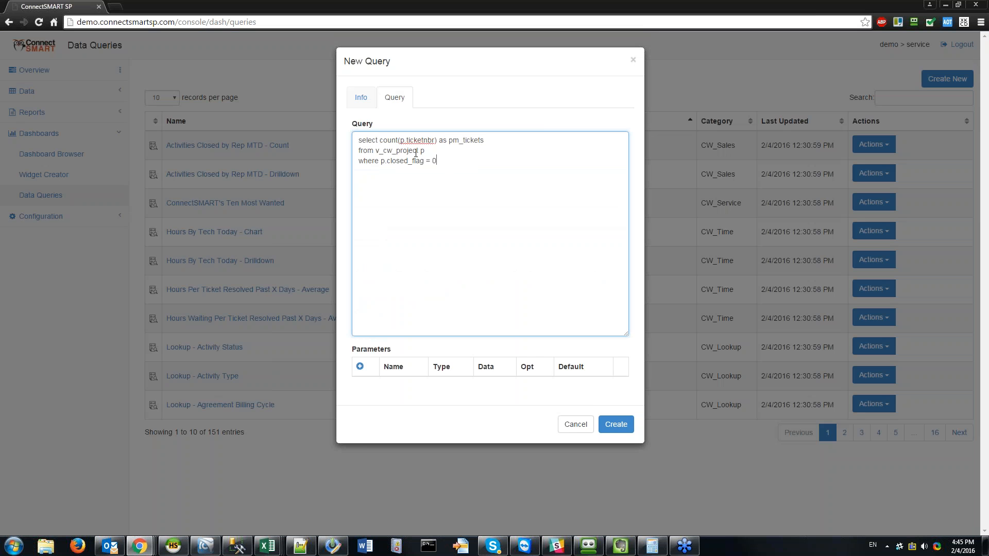
Step: Name it 'Open Project Tickets - Count', add a no-parameters description, tick Text, category CW_Project, and create
{"action": "left_click", "coordinate": [360, 97]}
{"action": "left_click", "coordinate": [389, 139]}
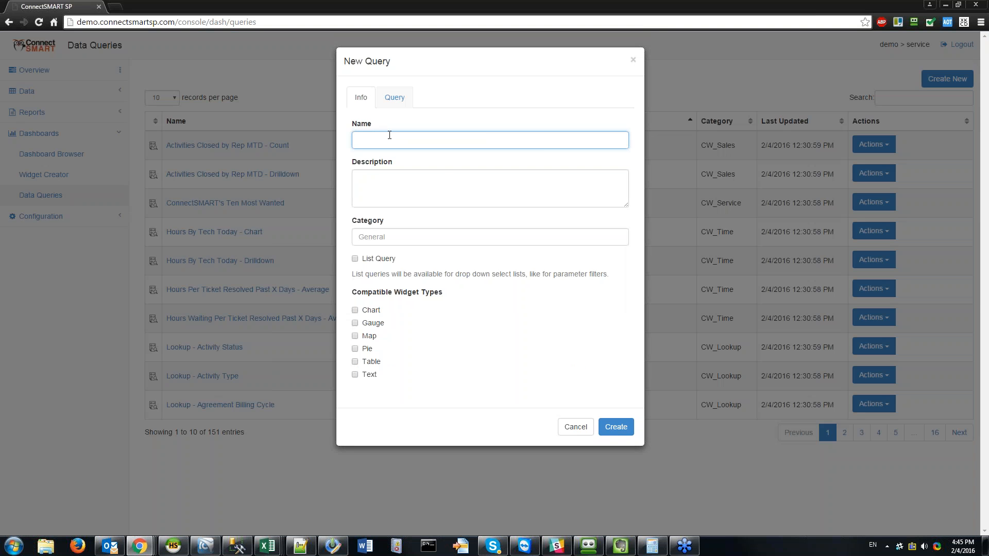
{"action": "type", "text": "Open Ti"}
{"action": "key", "text": "BackSpace"}
{"action": "type", "text": "Project Tickets - Count"}
{"action": "key", "text": "Tab"}
{"action": "type", "text": "Count of al"}
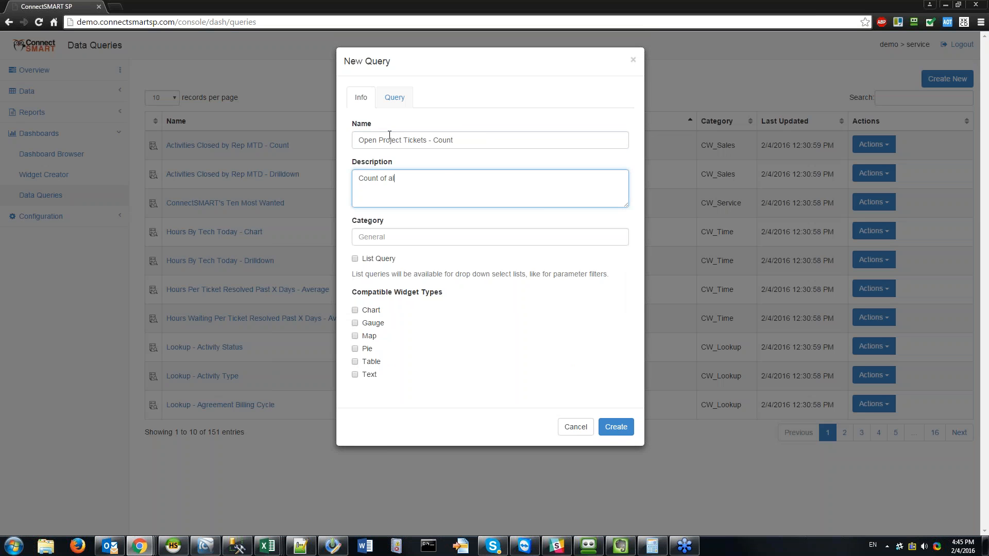
{"action": "type", "text": "l open project tickets - no parameters"}
{"action": "key", "text": "Tab"}
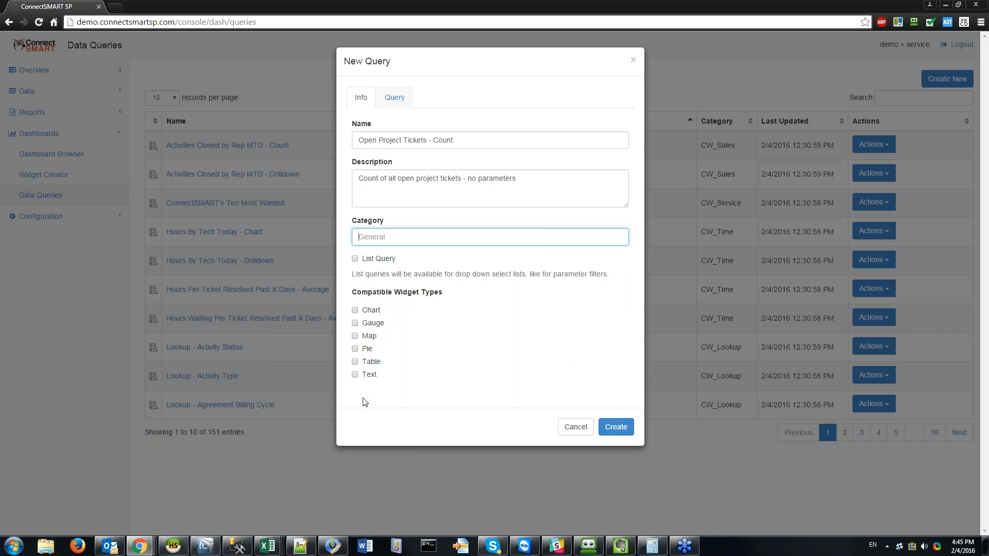
{"action": "left_click", "coordinate": [354, 375]}
{"action": "left_click", "coordinate": [416, 237]}
{"action": "type", "text": "CW_Project"}
{"action": "left_click", "coordinate": [616, 427]}
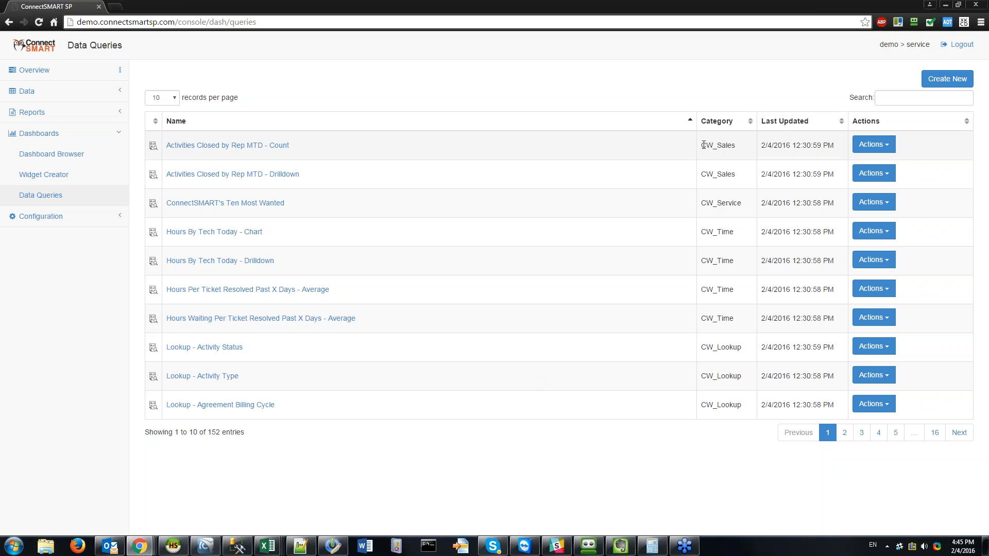
Step: Sort the data queries by Last Updated, newest first
{"action": "left_click", "coordinate": [788, 129]}
{"action": "left_click", "coordinate": [798, 129]}
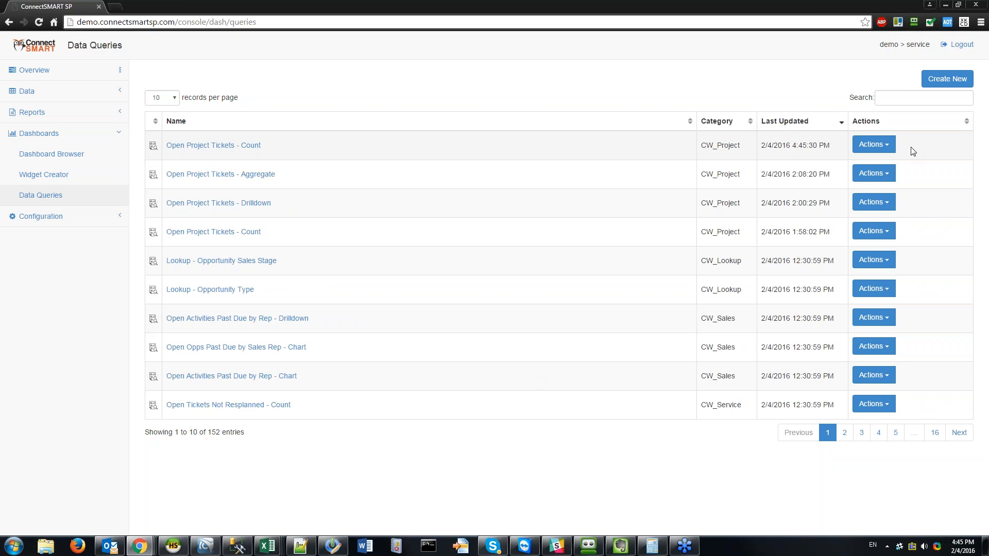
{"action": "left_click", "coordinate": [874, 144]}
{"action": "left_click", "coordinate": [876, 165]}
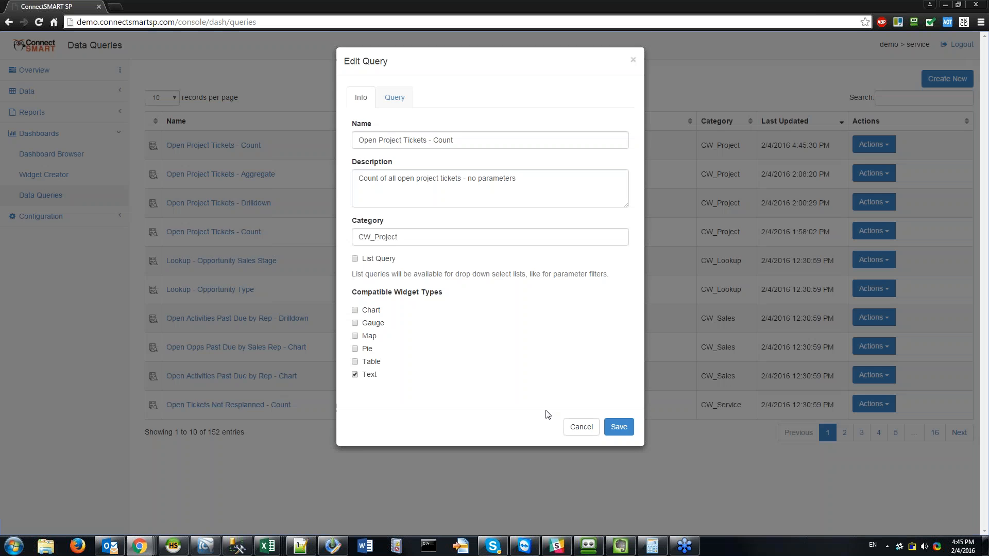
{"action": "left_click", "coordinate": [587, 426]}
Step: Test the new query, which returns 654, and inspect its generated SQL via Debug Query
{"action": "left_click", "coordinate": [890, 144]}
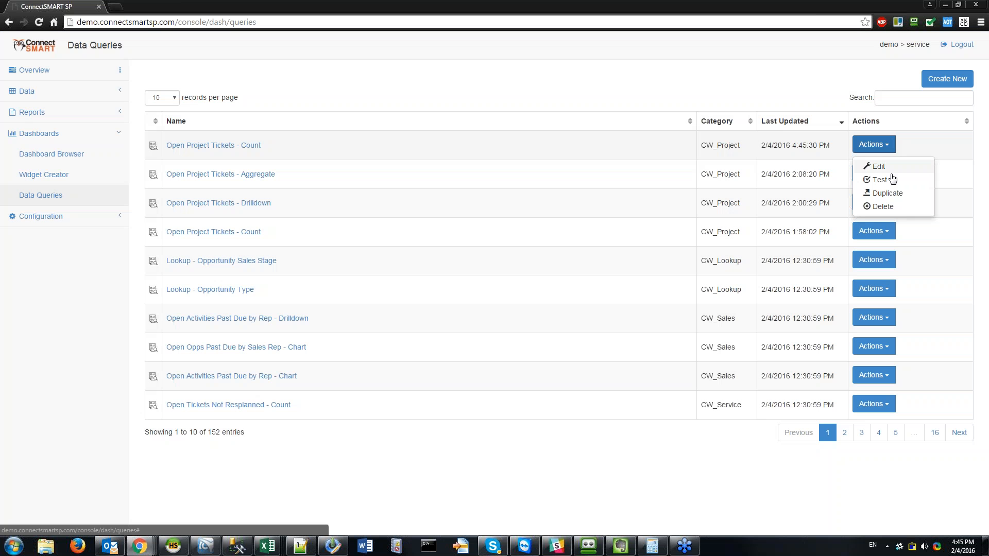
{"action": "left_click", "coordinate": [881, 180]}
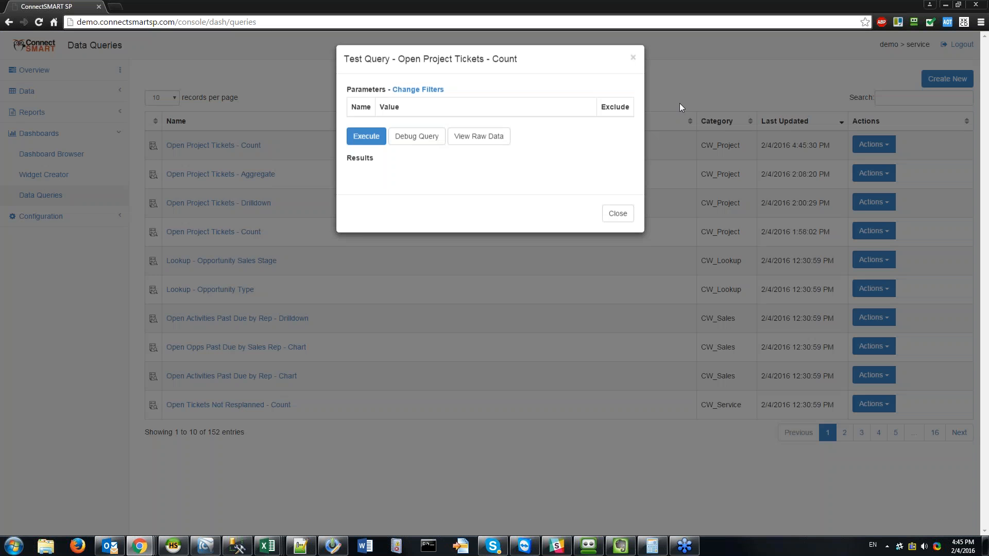
{"action": "left_click", "coordinate": [364, 140]}
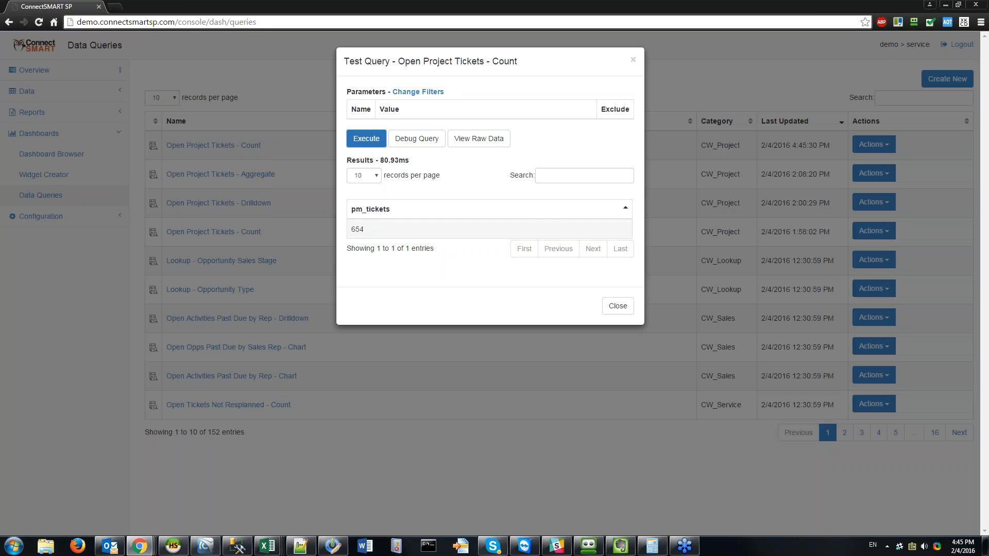
{"action": "double_click", "coordinate": [357, 229]}
{"action": "left_click", "coordinate": [380, 232]}
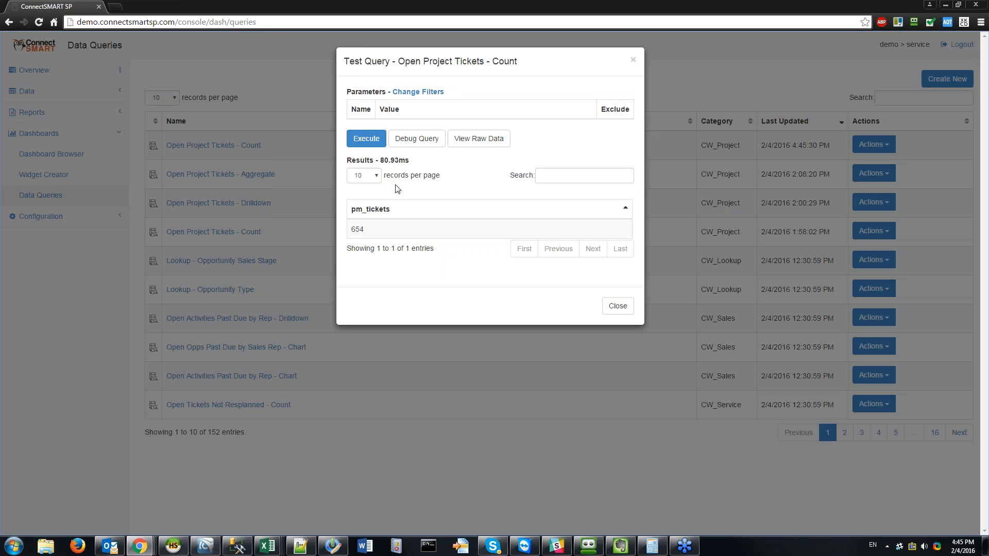
{"action": "left_click", "coordinate": [417, 139]}
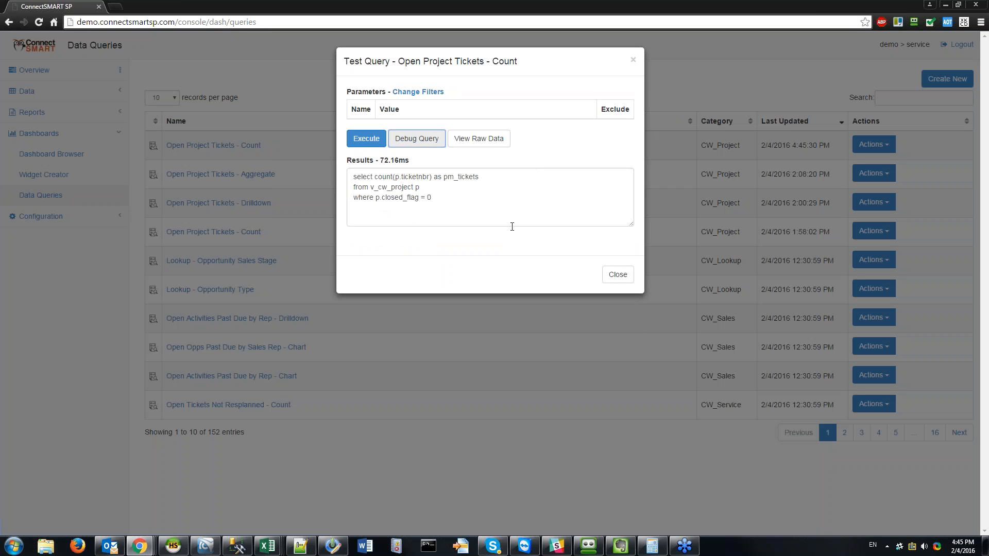
{"action": "left_click", "coordinate": [468, 214]}
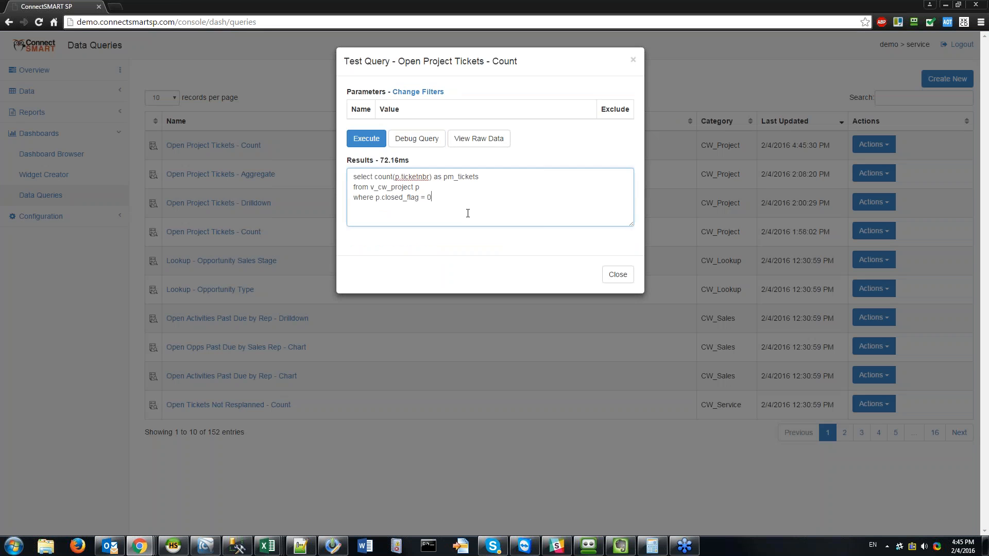
{"action": "key", "text": "ctrl+a"}
{"action": "key", "text": "Right"}
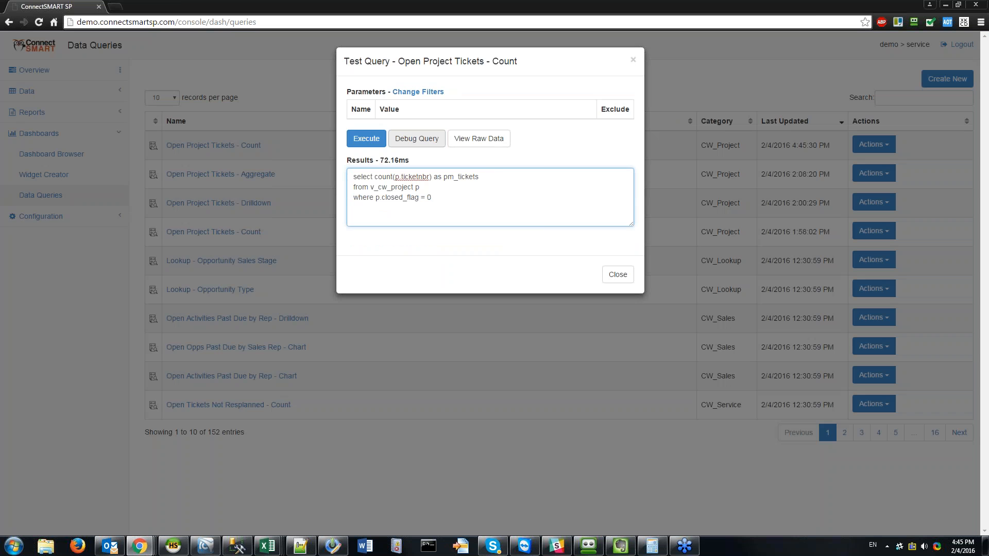
Step: Check the parameter filters and raw result data, then close the test
{"action": "left_click", "coordinate": [417, 92]}
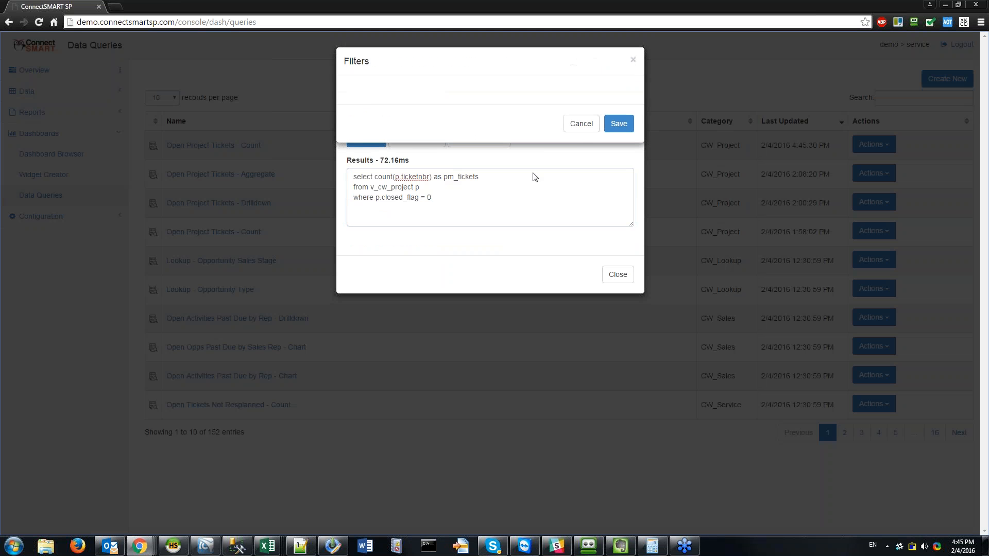
{"action": "left_click", "coordinate": [582, 124]}
{"action": "left_click", "coordinate": [484, 201]}
{"action": "left_click", "coordinate": [479, 139]}
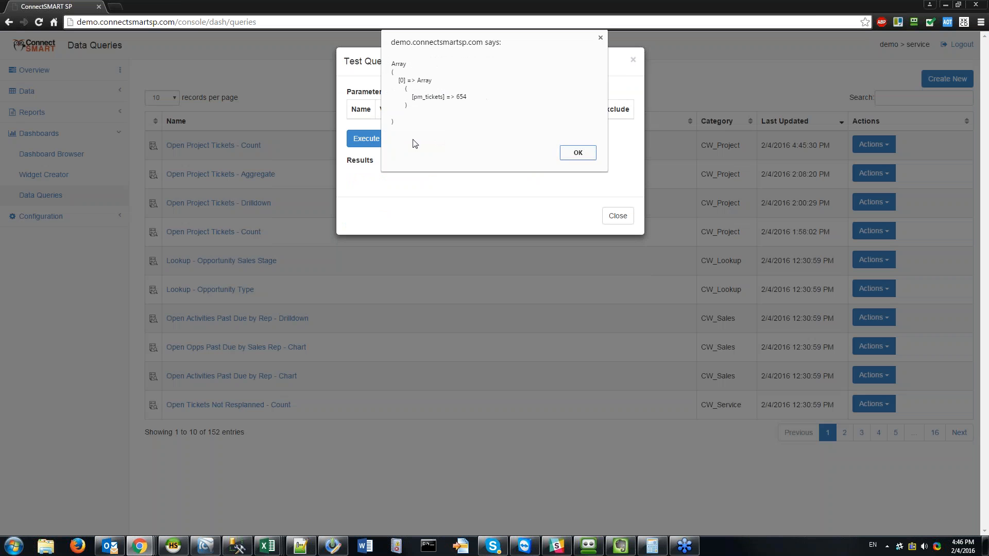
{"action": "left_click", "coordinate": [579, 153]}
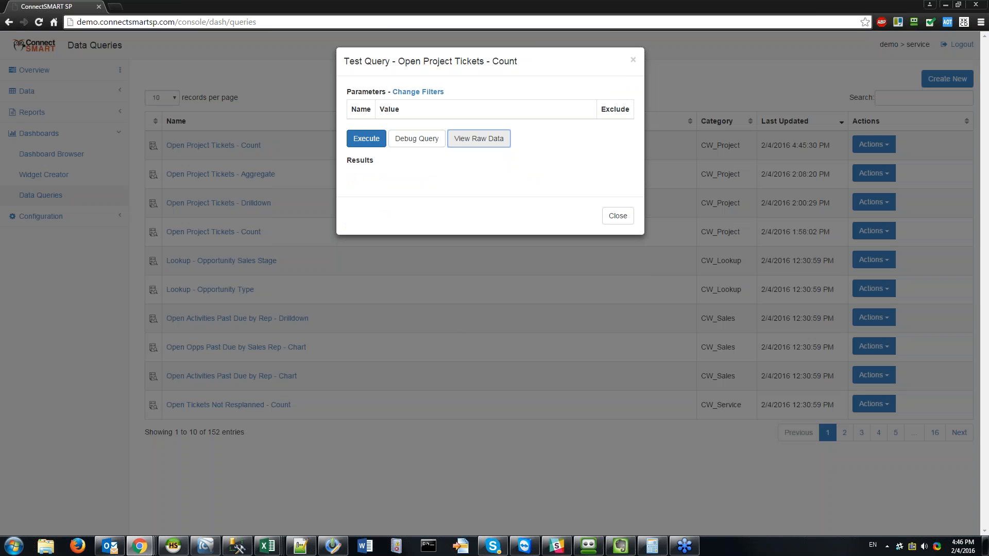
{"action": "left_click", "coordinate": [617, 215]}
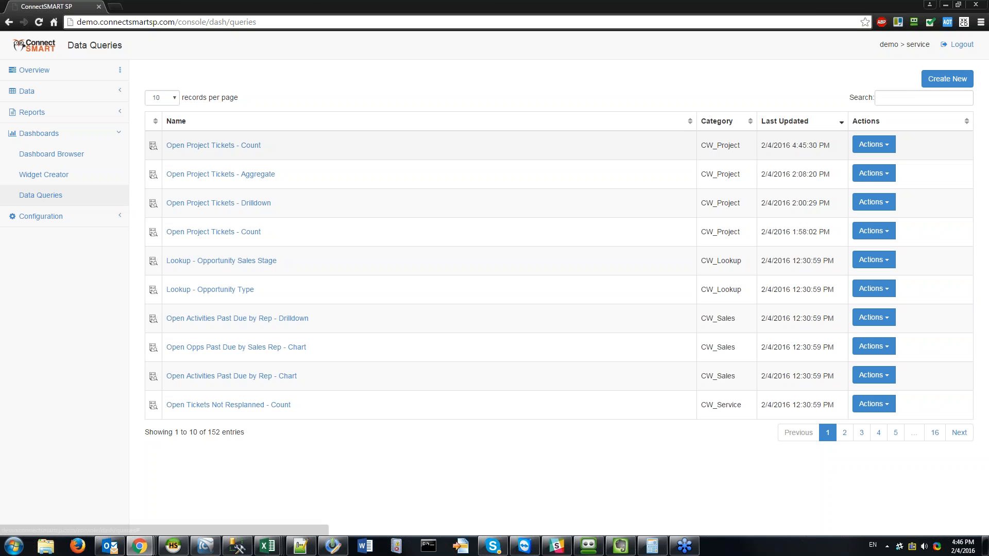
Step: Duplicate the new count query, removing the 'Copy of' prefix from the copy's name
{"action": "left_click", "coordinate": [873, 145]}
{"action": "left_click", "coordinate": [876, 204]}
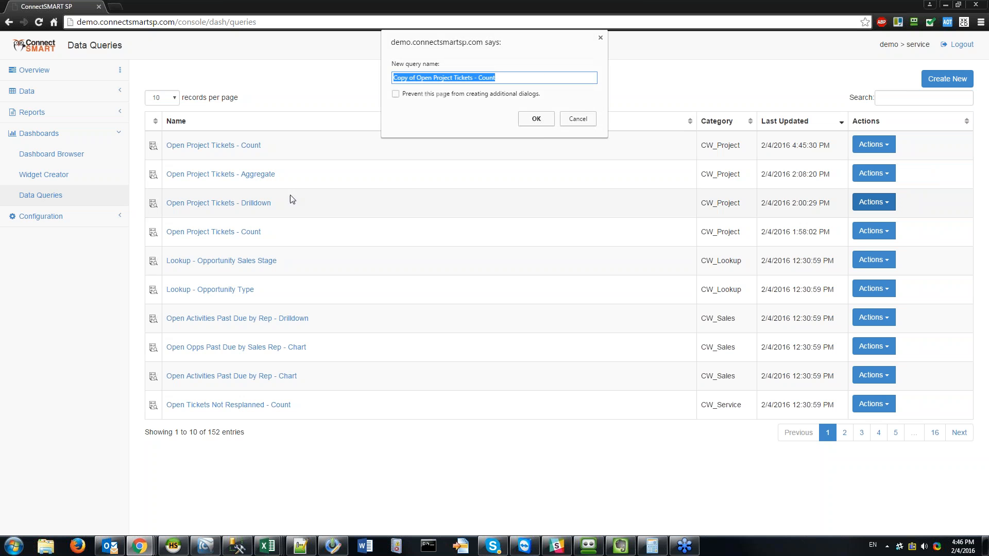
{"action": "left_click", "coordinate": [548, 73]}
{"action": "key", "text": "ctrl+shift+Right"}
{"action": "key", "text": "ctrl+shift+Right"}
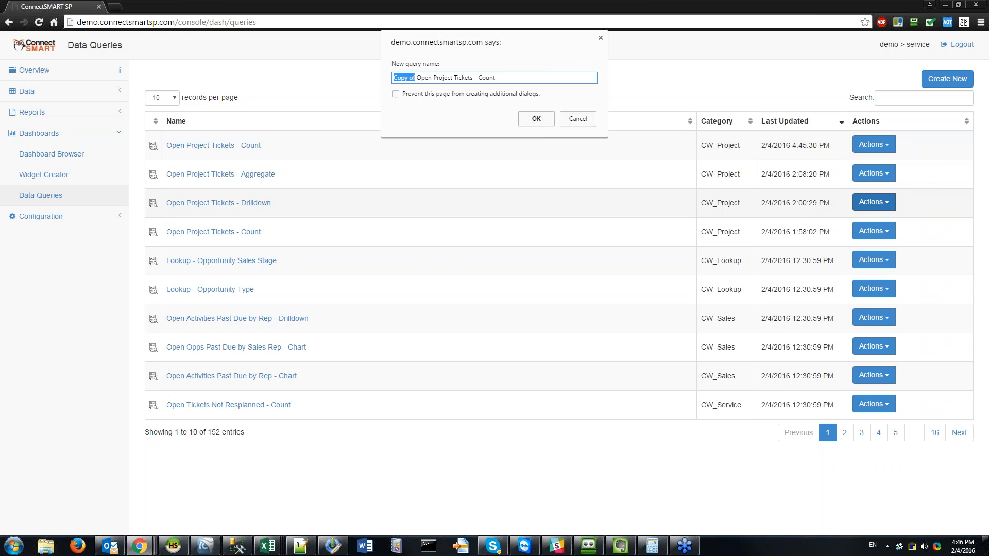
{"action": "key", "text": "Delete"}
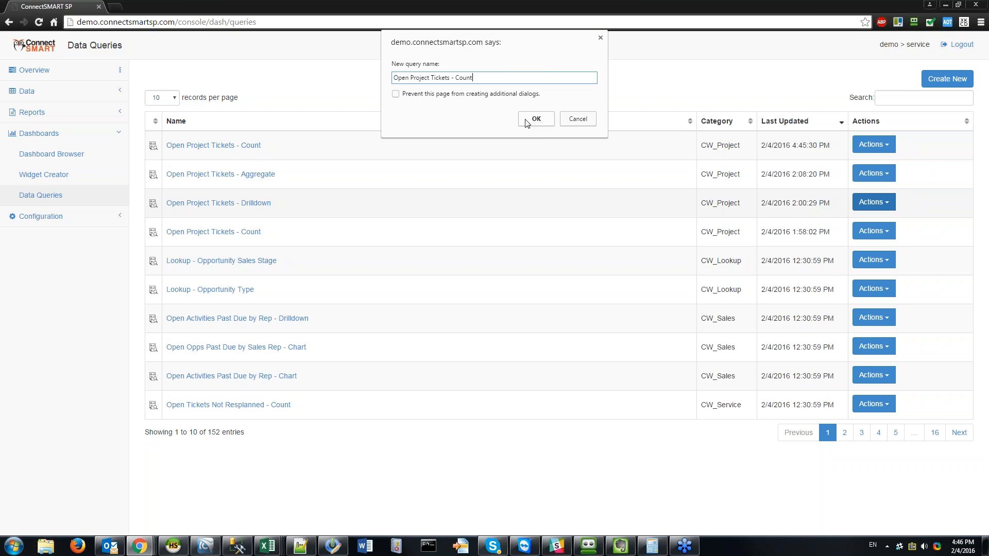
{"action": "left_click", "coordinate": [533, 120]}
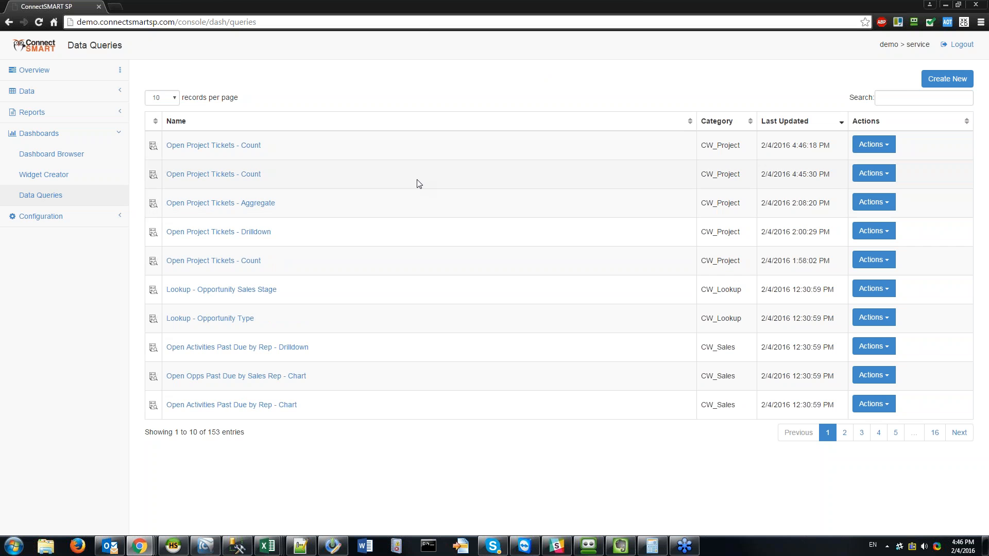
Step: Append ' - no parameters' to the duplicate's name and save it
{"action": "left_click", "coordinate": [874, 144]}
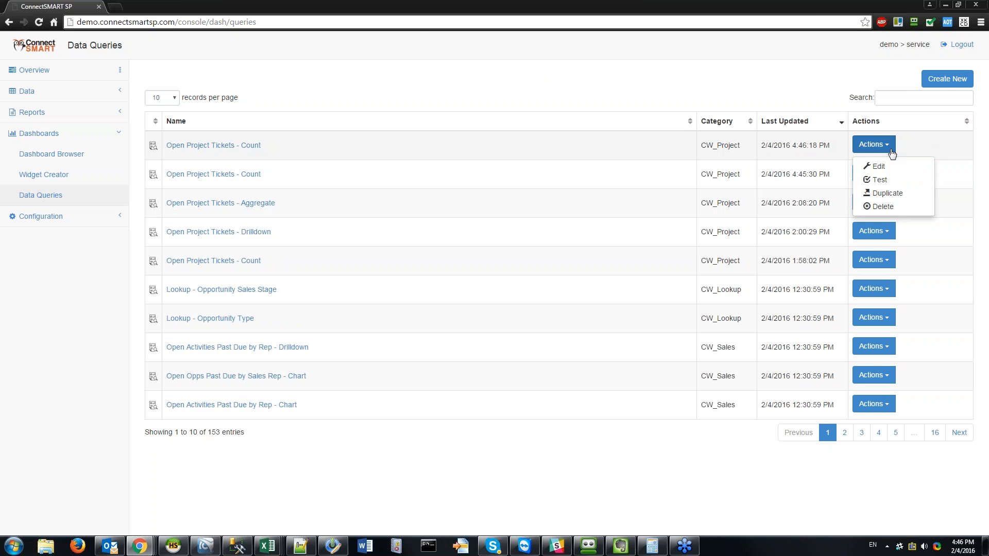
{"action": "left_click", "coordinate": [872, 164]}
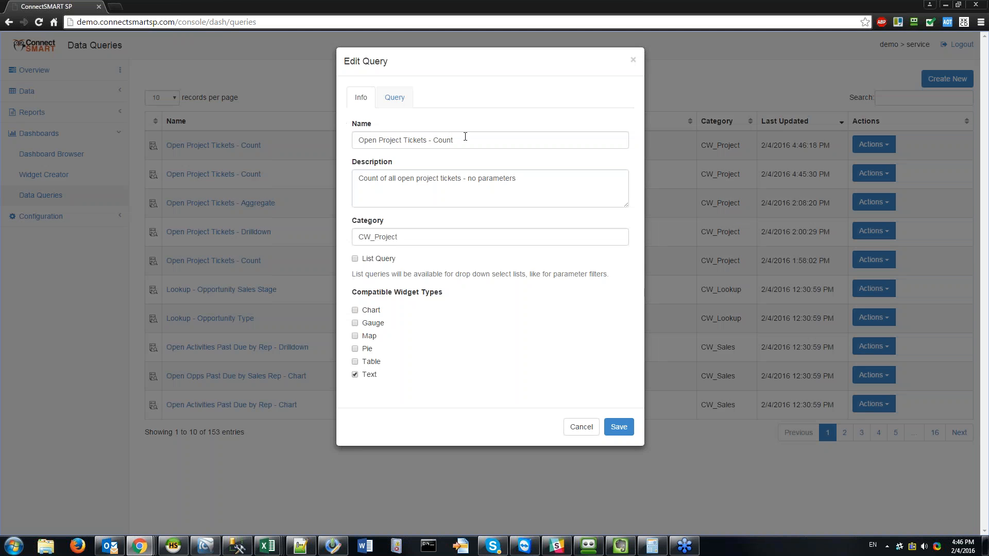
{"action": "left_click", "coordinate": [463, 139]}
{"action": "type", "text": "-"}
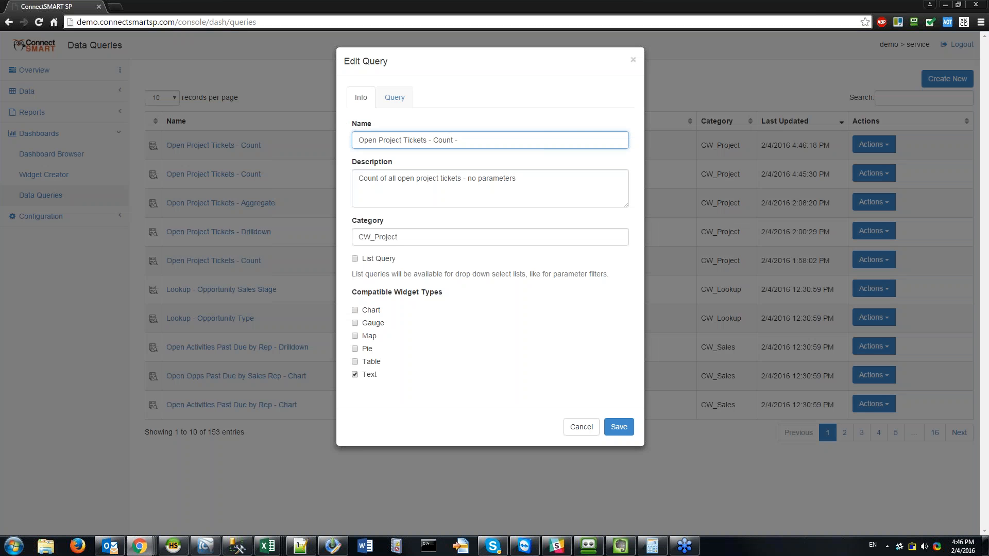
{"action": "type", "text": " no parameters"}
{"action": "key", "text": "Tab"}
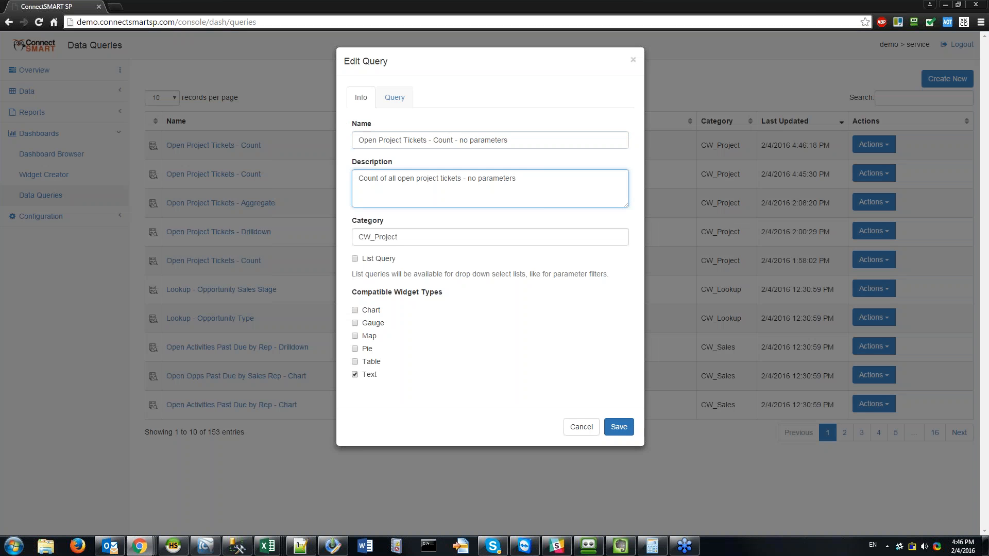
{"action": "left_click", "coordinate": [618, 427]}
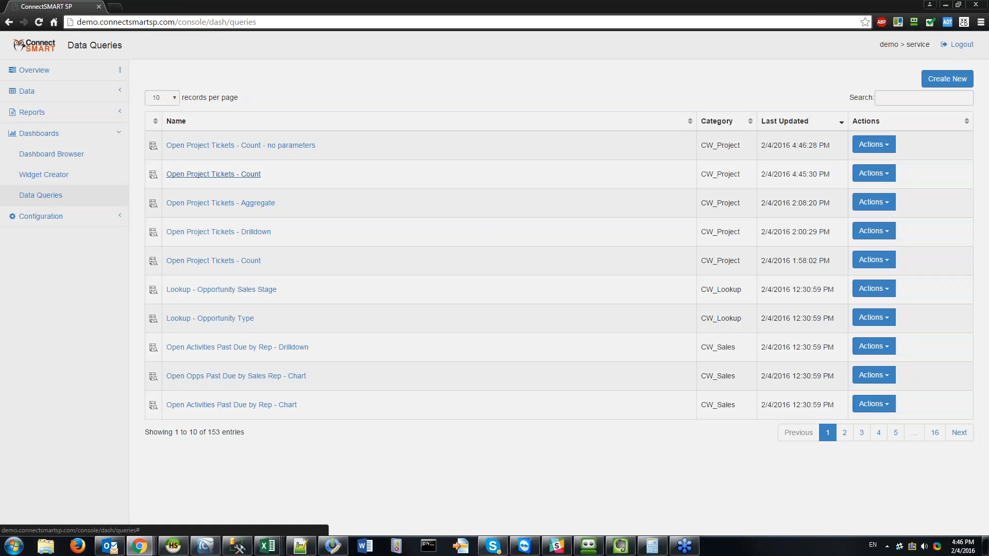
{"action": "left_click", "coordinate": [214, 174]}
Step: Paste the line 'and p.board_name in (:project_board)' from HeidiSQL into the query's SQL
{"action": "left_click", "coordinate": [394, 98]}
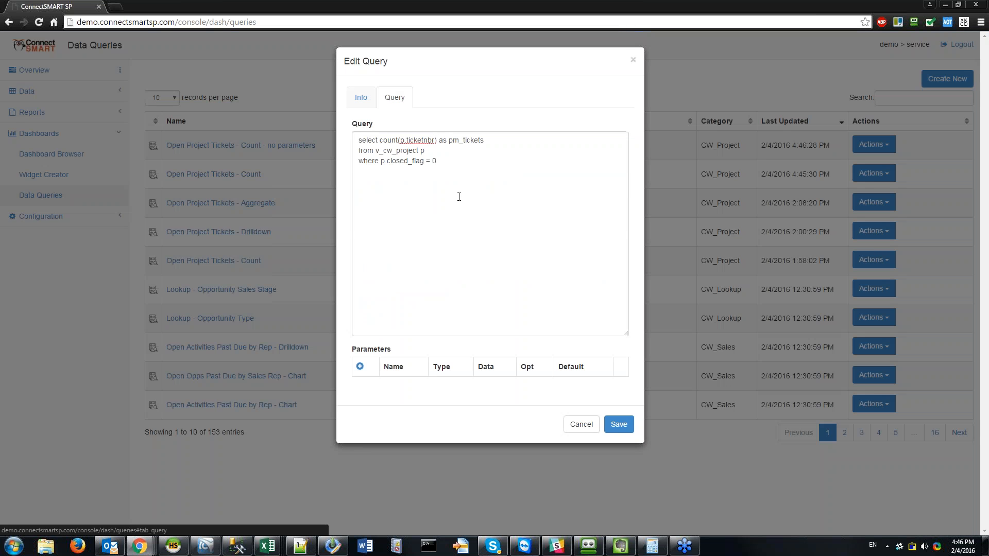
{"action": "left_click", "coordinate": [515, 189]}
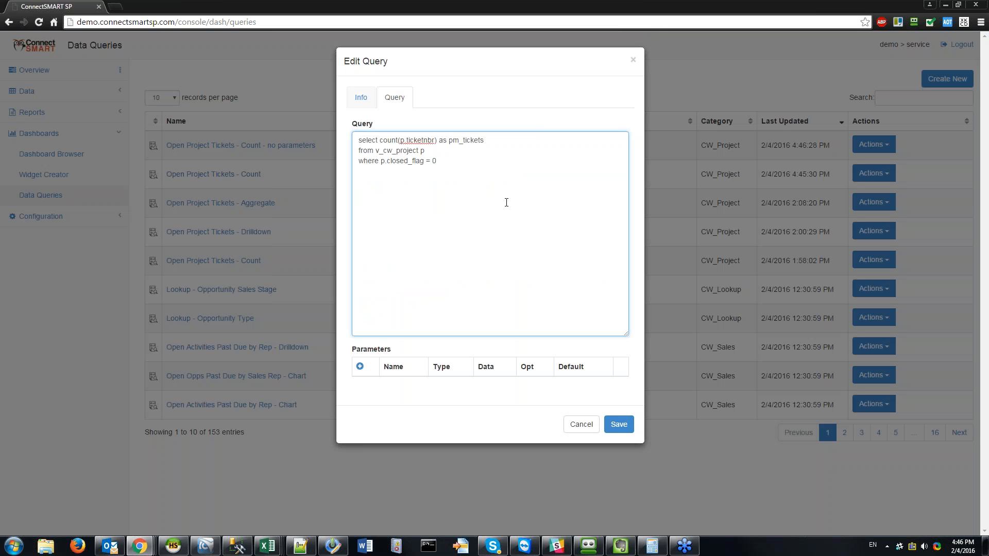
{"action": "key", "text": "alt+Tab"}
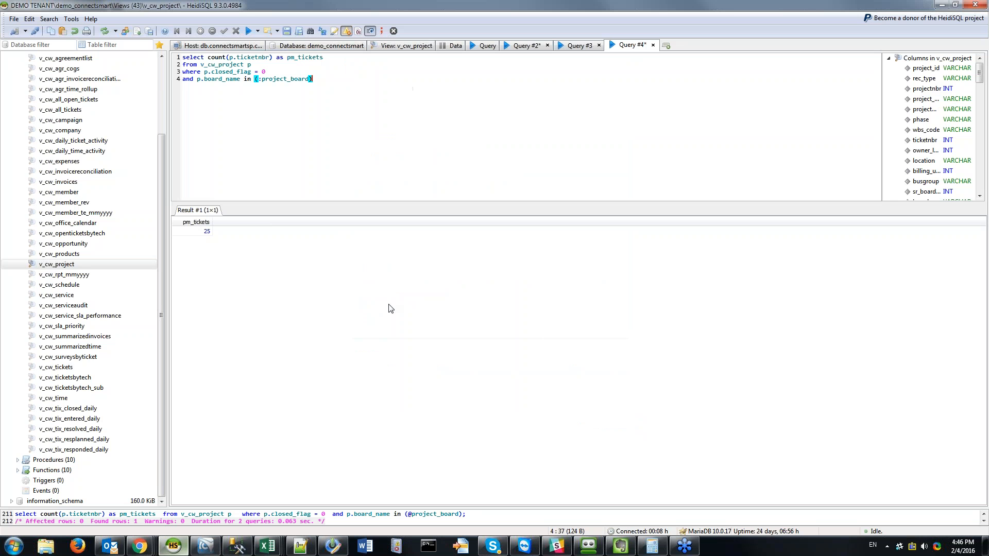
{"action": "key", "text": "shift+Home"}
{"action": "key", "text": "alt+Tab"}
{"action": "key", "text": "Return"}
{"action": "key", "text": "ctrl+v"}
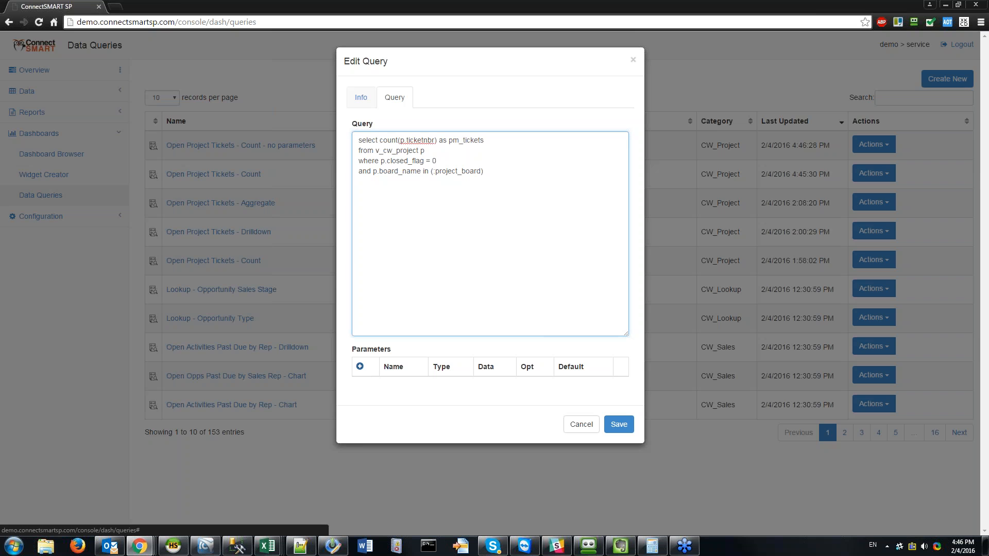
Step: Add a project_board parameter sourced from Lookup - Project Board and save the query
{"action": "left_click", "coordinate": [360, 366]}
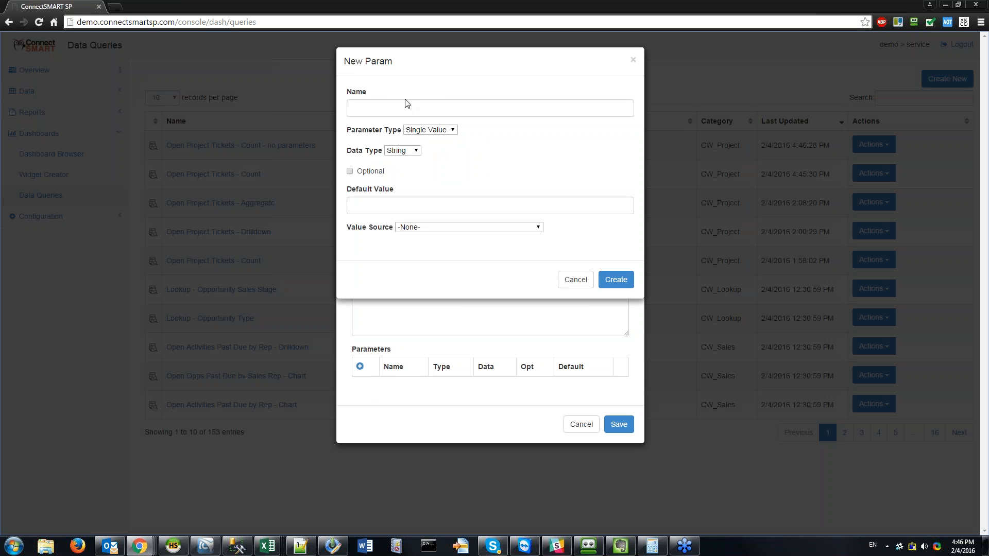
{"action": "left_click", "coordinate": [395, 110]}
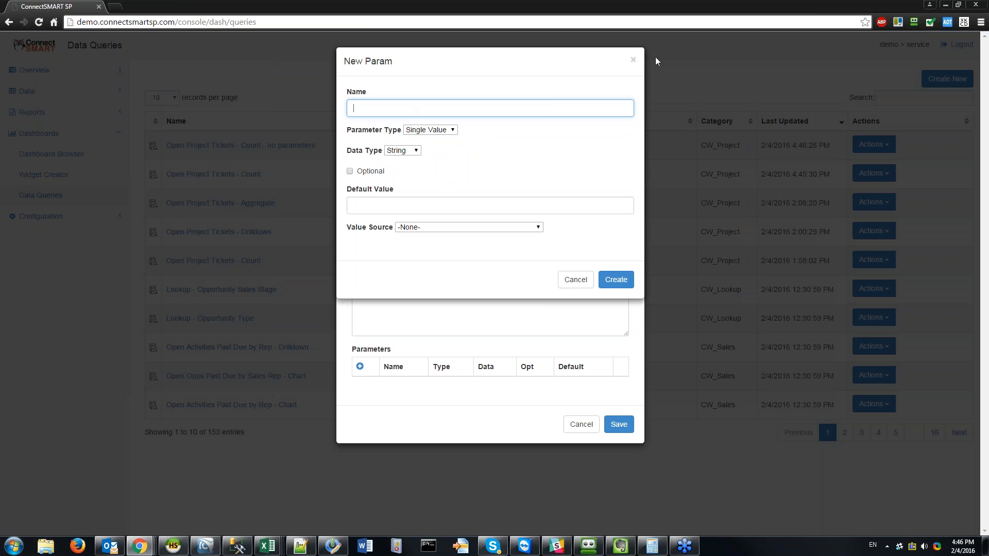
{"action": "left_click", "coordinate": [633, 60]}
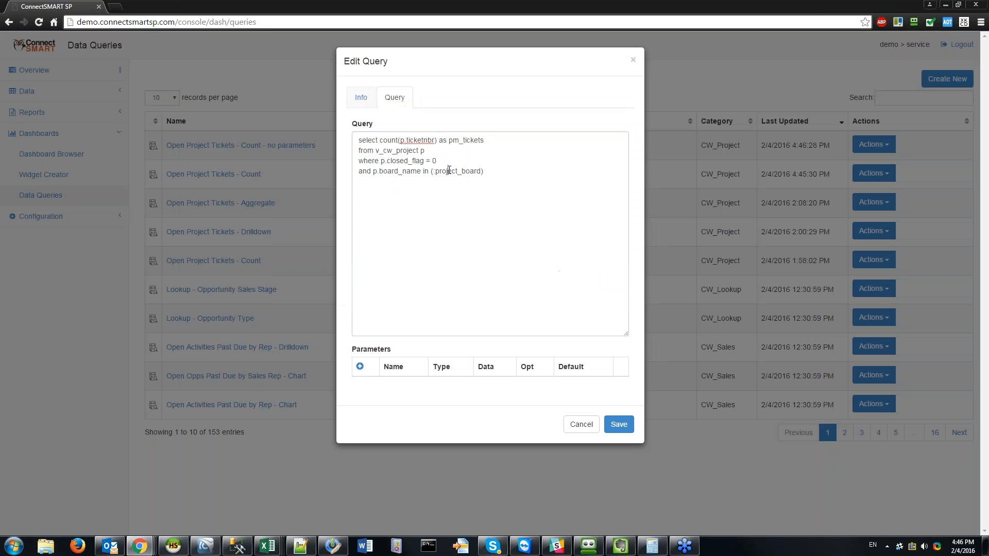
{"action": "double_click", "coordinate": [456, 172]}
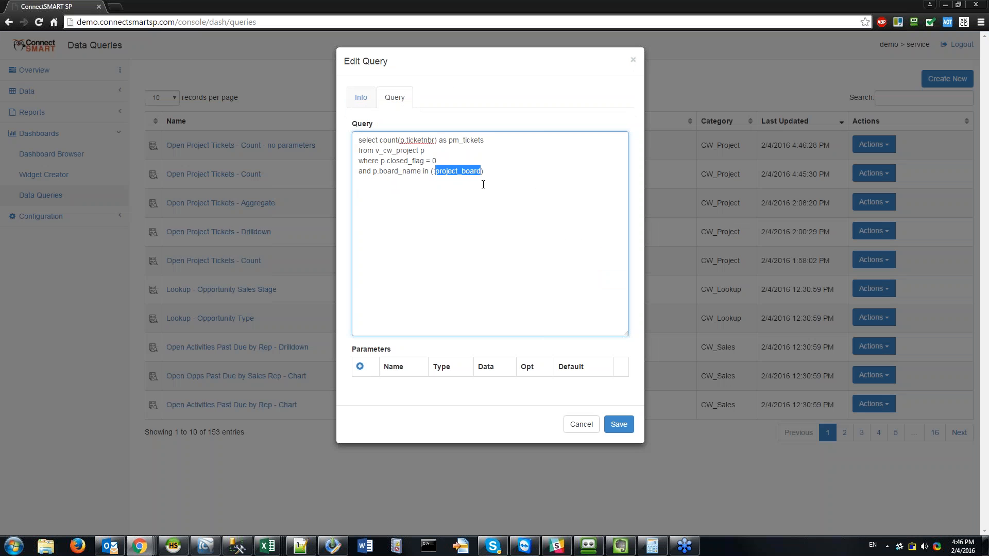
{"action": "left_click", "coordinate": [359, 366]}
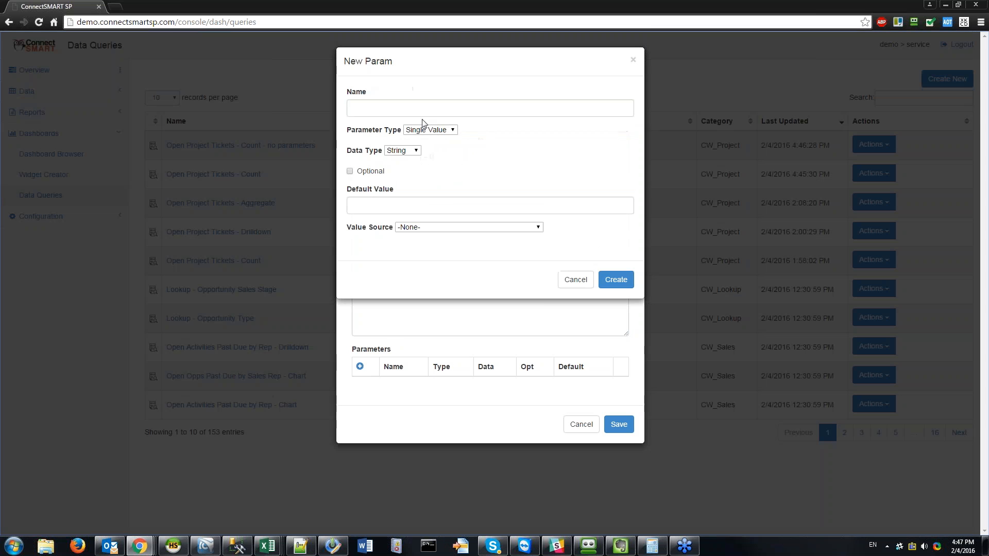
{"action": "left_click", "coordinate": [426, 102]}
{"action": "type", "text": "project_board"}
{"action": "left_click", "coordinate": [413, 206]}
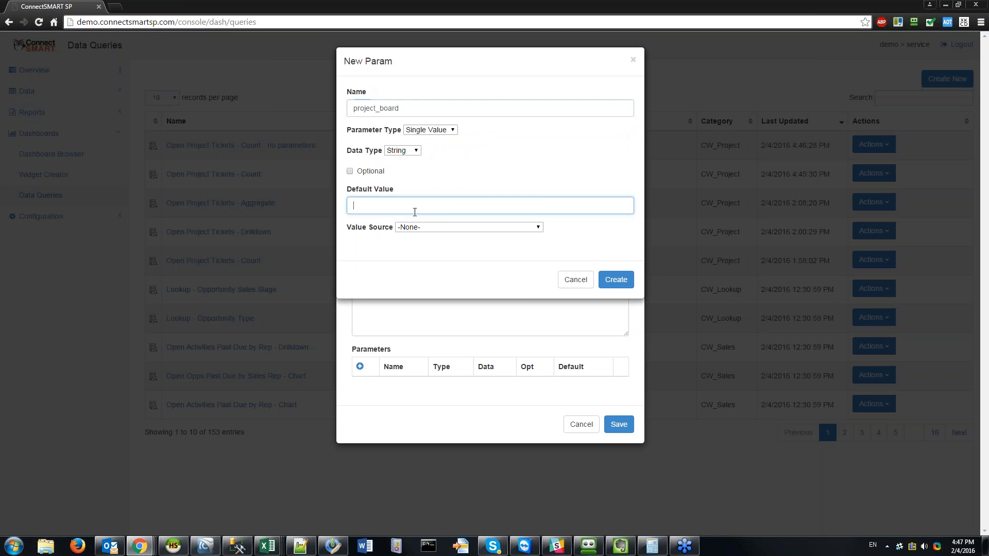
{"action": "left_click", "coordinate": [435, 227]}
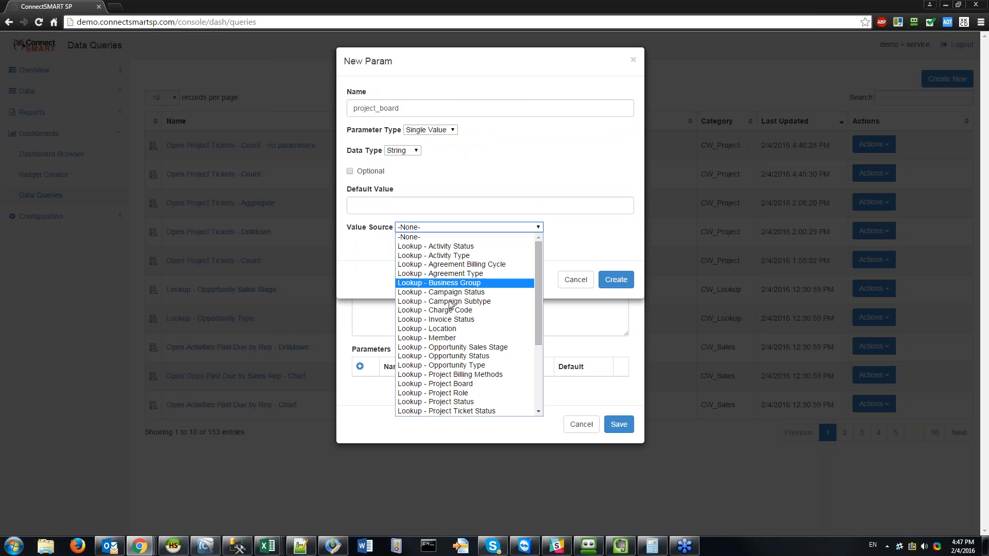
{"action": "left_click", "coordinate": [438, 385]}
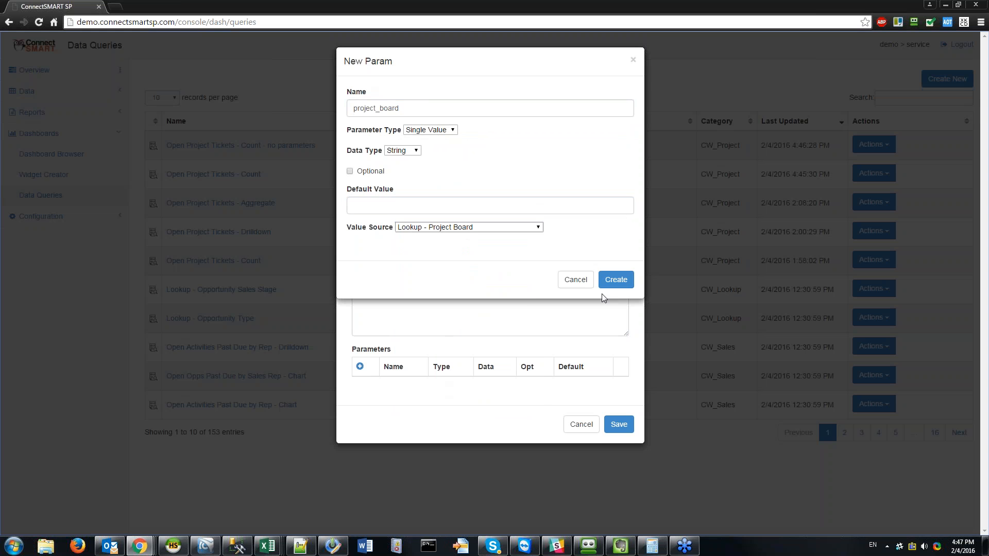
{"action": "left_click", "coordinate": [616, 280]}
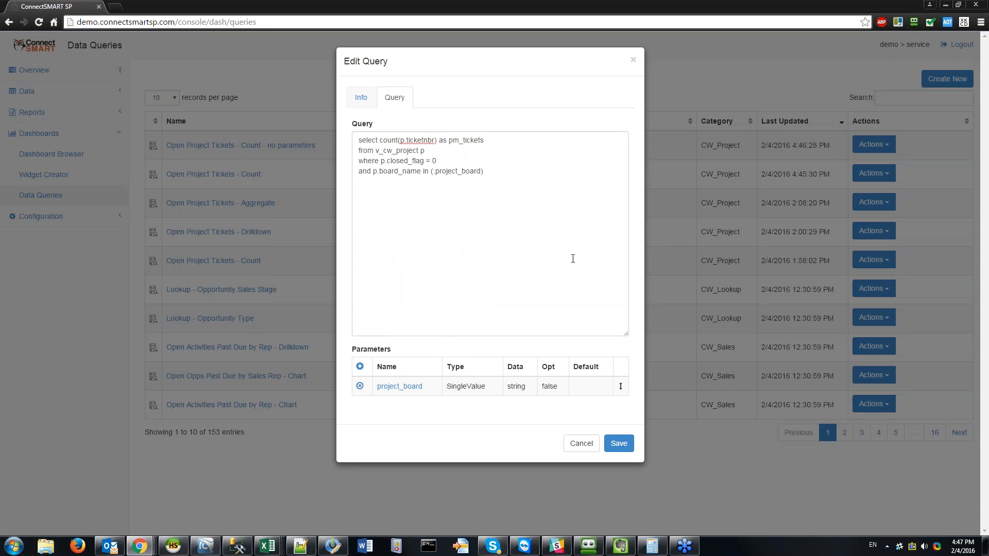
{"action": "left_click", "coordinate": [567, 291]}
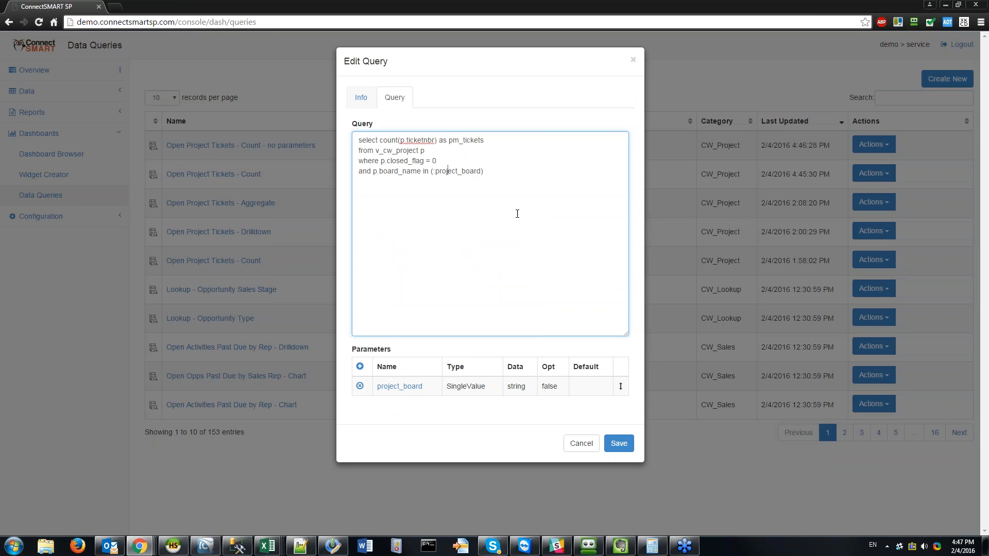
{"action": "left_click", "coordinate": [619, 443]}
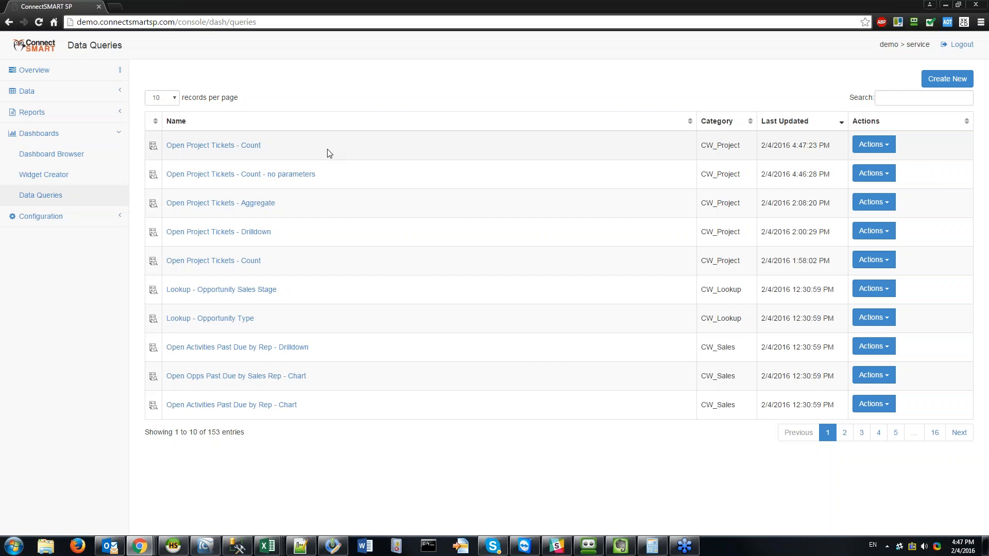
{"action": "left_click", "coordinate": [874, 144]}
{"action": "left_click", "coordinate": [877, 179]}
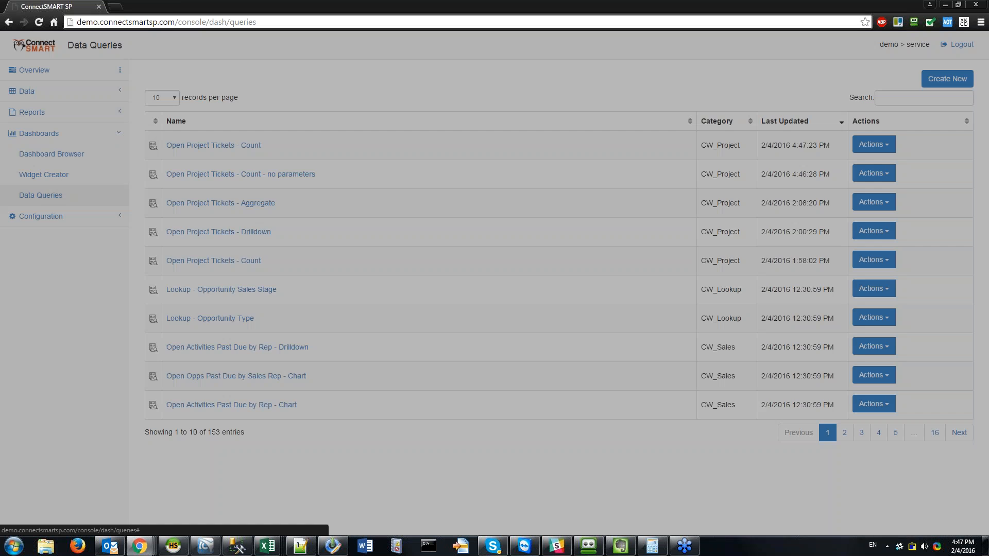
{"action": "left_click", "coordinate": [366, 160]}
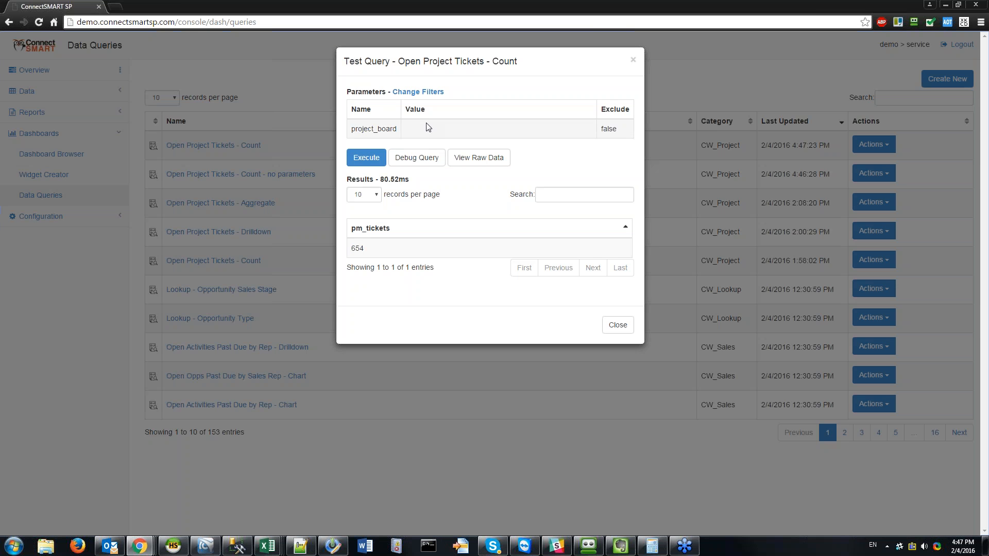
{"action": "left_click", "coordinate": [418, 92]}
{"action": "left_click", "coordinate": [416, 113]}
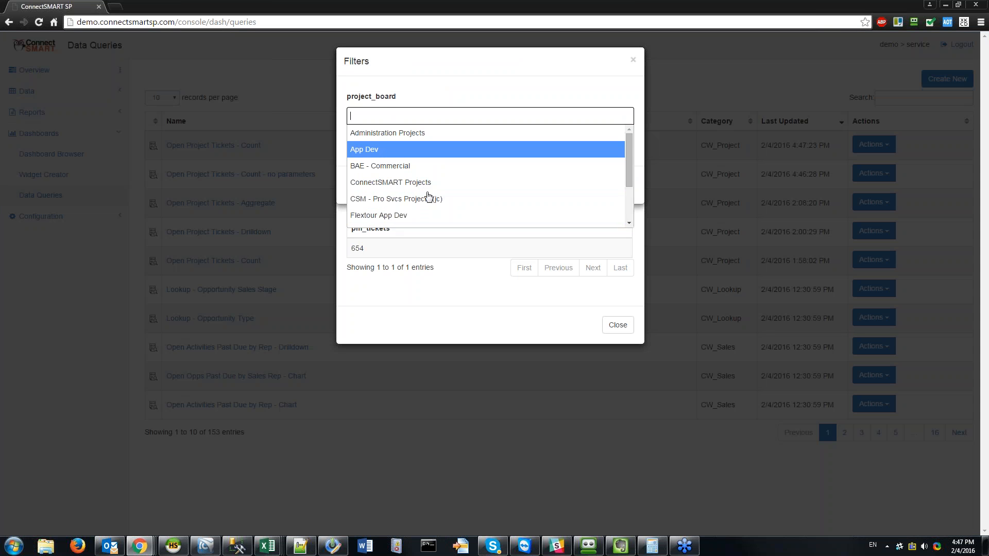
{"action": "left_click", "coordinate": [390, 150]}
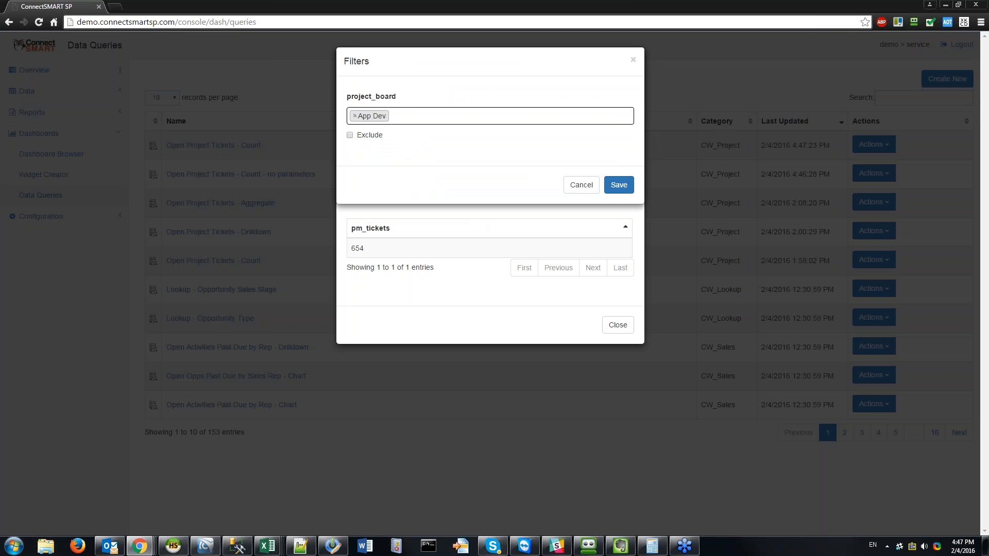
{"action": "left_click", "coordinate": [619, 185]}
{"action": "left_click", "coordinate": [366, 158]}
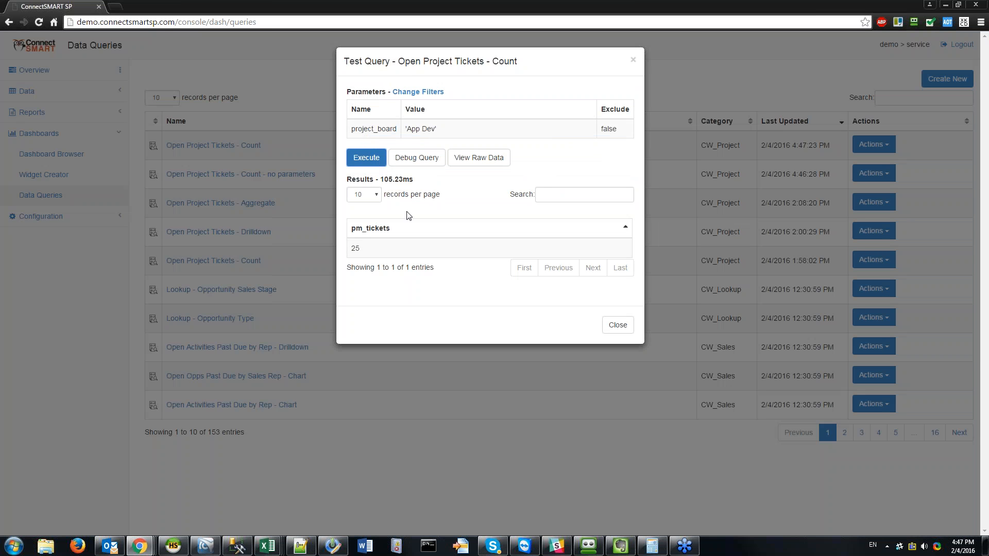
{"action": "left_click", "coordinate": [416, 159]}
{"action": "left_click_drag", "start_coordinate": [473, 215], "coordinate": [427, 208]}
{"action": "left_click", "coordinate": [496, 232]}
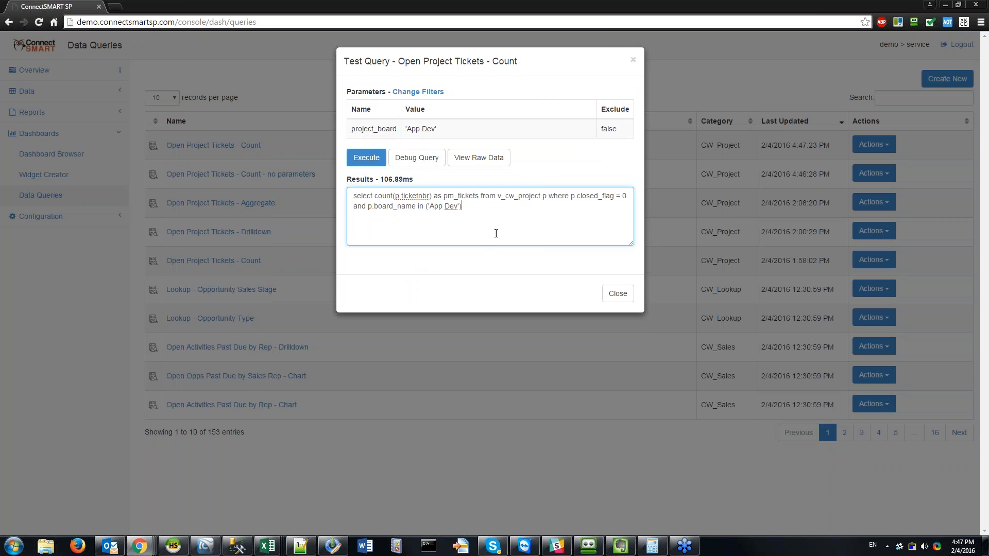
{"action": "left_click", "coordinate": [499, 164]}
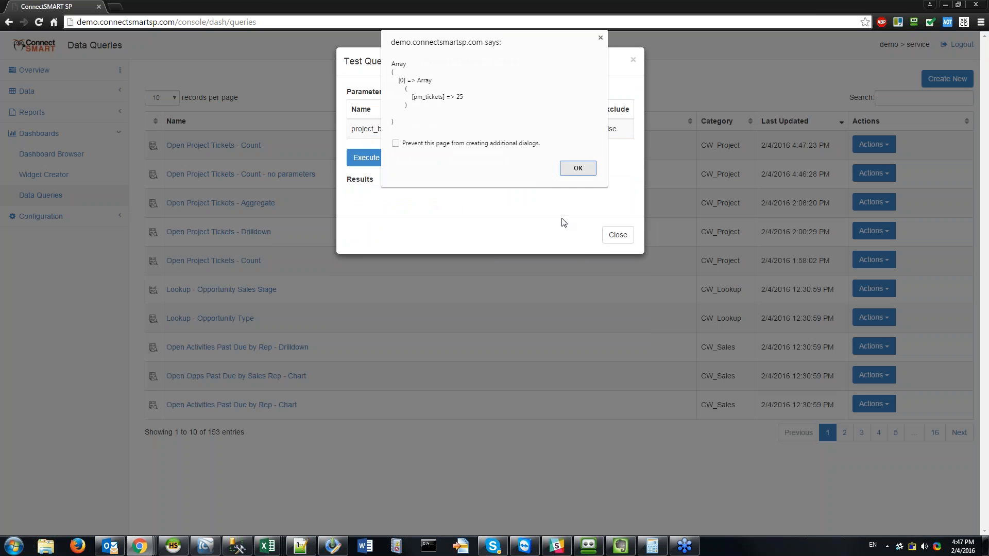
{"action": "left_click", "coordinate": [578, 168]}
{"action": "left_click", "coordinate": [618, 235]}
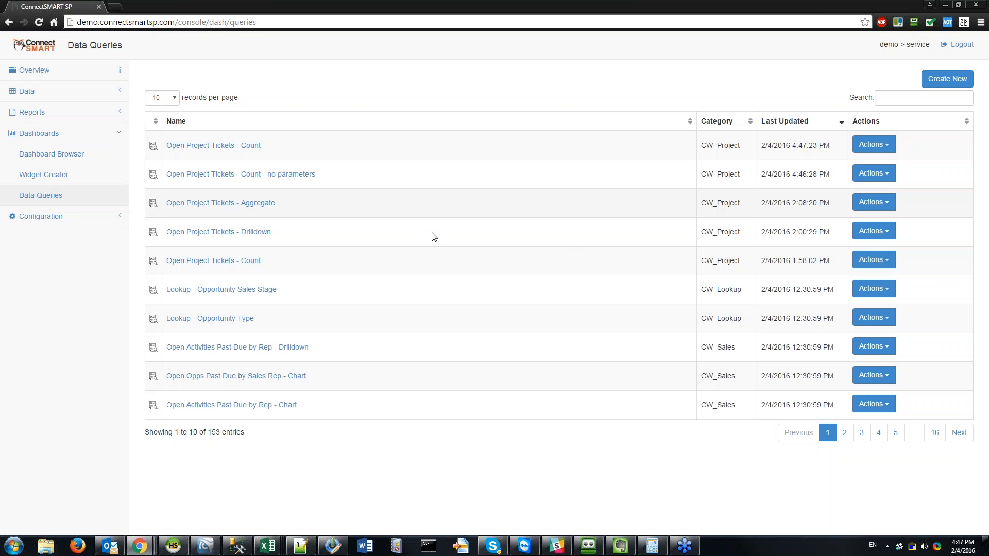
Step: In HeidiSQL, add and copy the condition 'and p.projectmanagermemberid in (:project_manager)'
{"action": "left_click", "coordinate": [173, 546]}
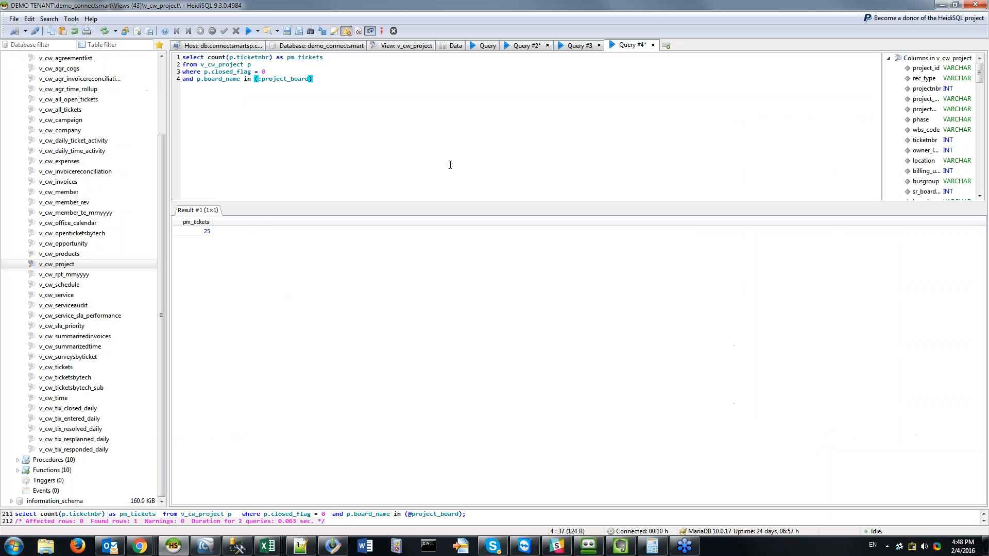
{"action": "key", "text": "Return"}
{"action": "type", "text": "and p.project"}
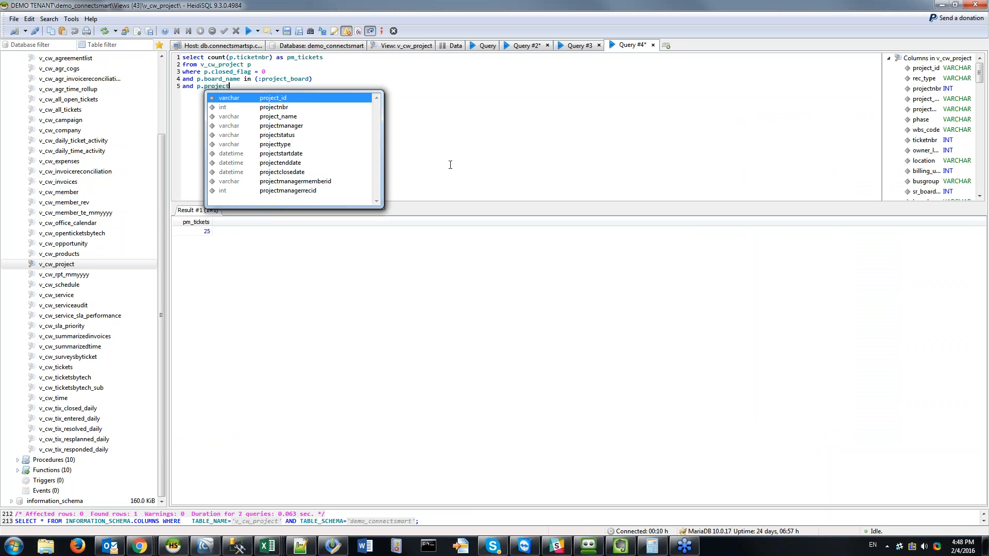
{"action": "type", "text": "man"}
{"action": "key", "text": "Down"}
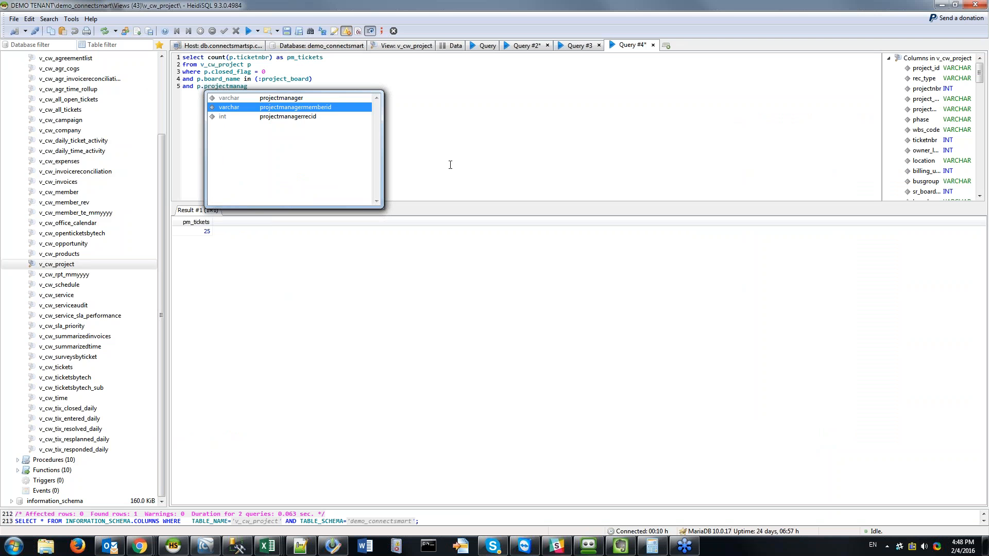
{"action": "key", "text": "Return"}
{"action": "type", "text": "in (:pm_"}
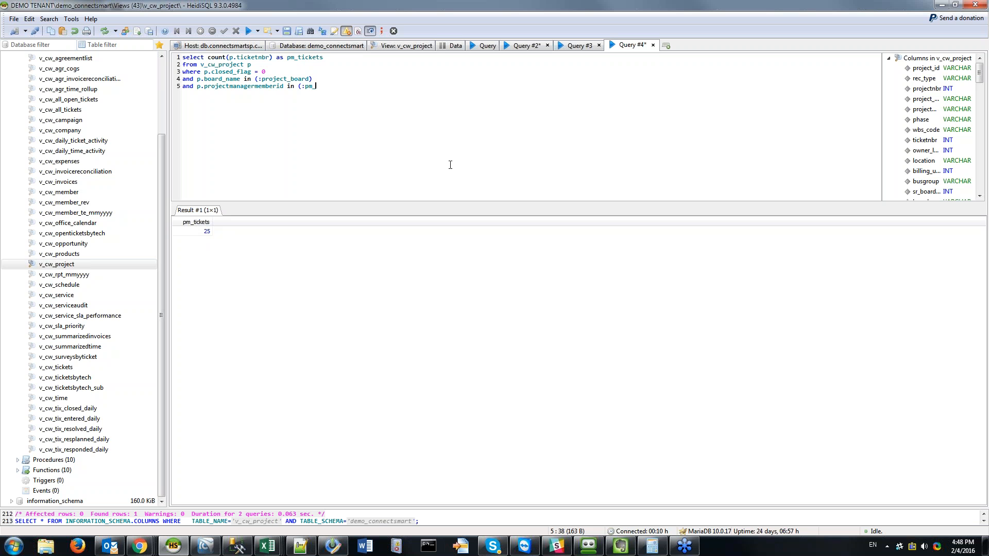
{"action": "type", "text": "id"}
{"action": "key", "text": "BackSpace"}
{"action": "key", "text": "BackSpace"}
{"action": "key", "text": "BackSpace"}
{"action": "type", "text": "roject"}
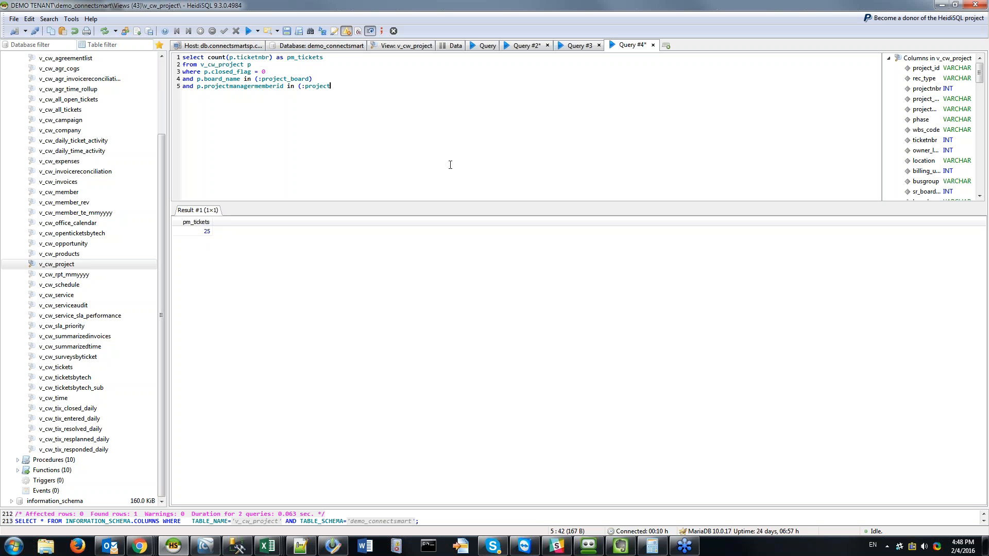
{"action": "type", "text": "_manager)"}
{"action": "left_click_drag", "start_coordinate": [426, 109], "coordinate": [178, 96]}
{"action": "key", "text": "ctrl+c"}
{"action": "key", "text": "End"}
{"action": "mouse_move", "coordinate": [139, 547]}
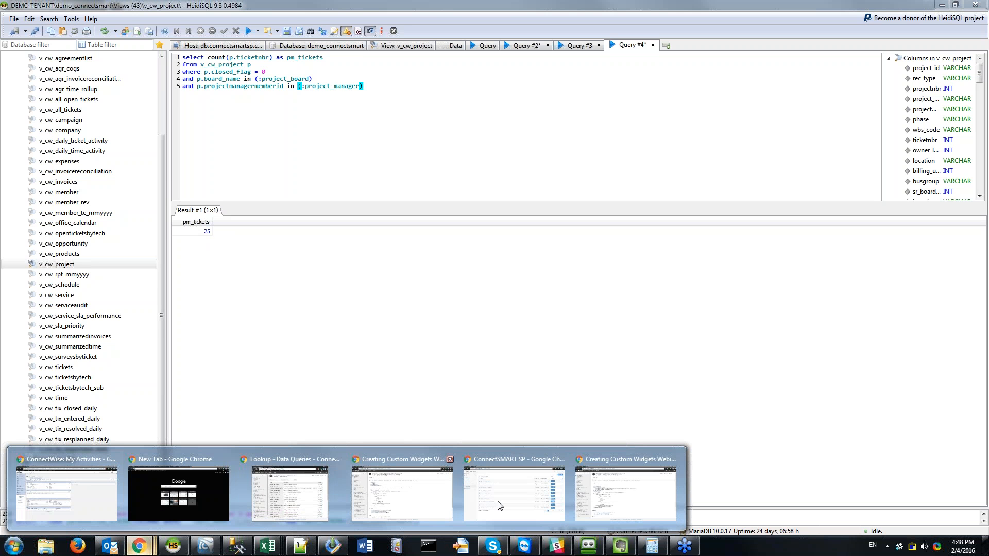
Step: Paste the projectmanagermemberid filter line into the Open Project Tickets - Count query's SQL
{"action": "mouse_move", "coordinate": [659, 481]}
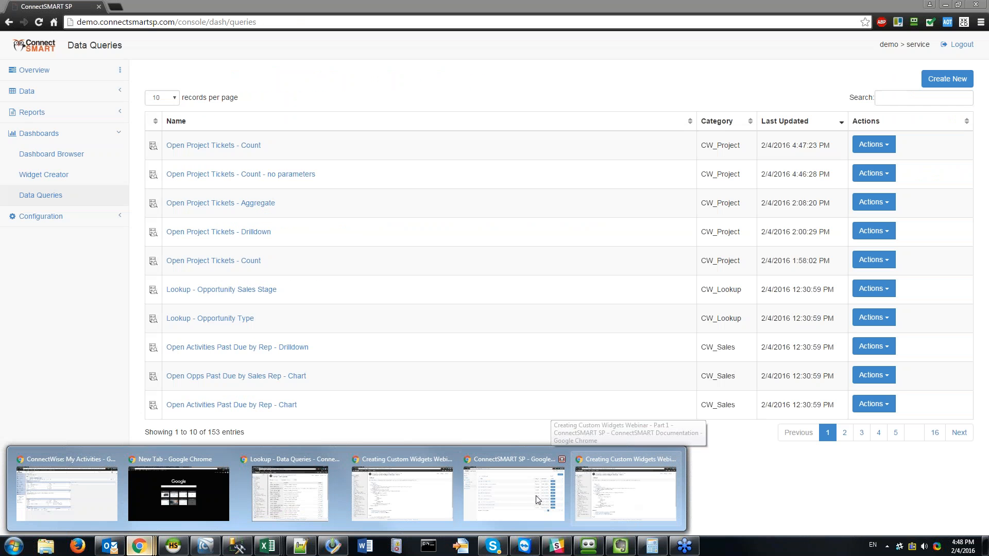
{"action": "left_click", "coordinate": [531, 495]}
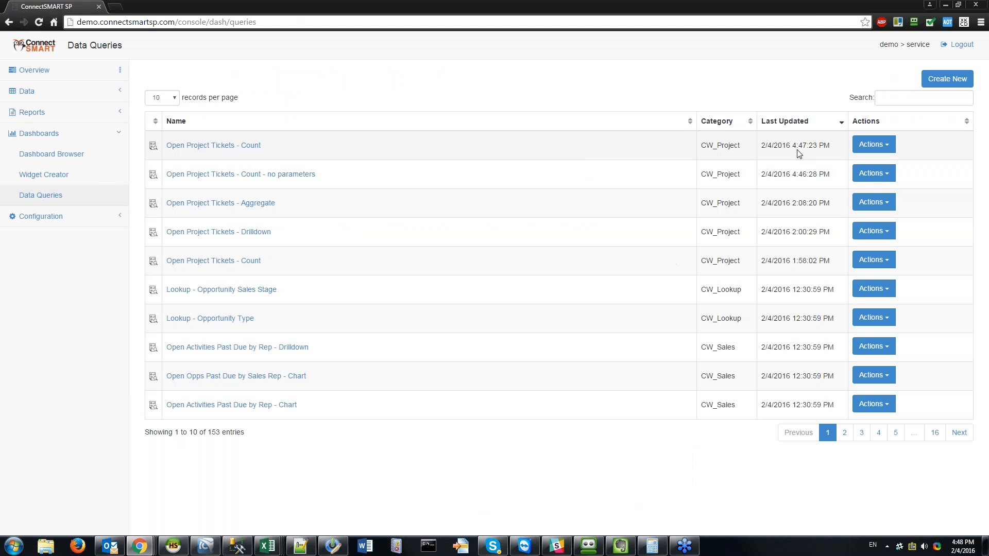
{"action": "left_click", "coordinate": [874, 145]}
{"action": "left_click", "coordinate": [881, 165]}
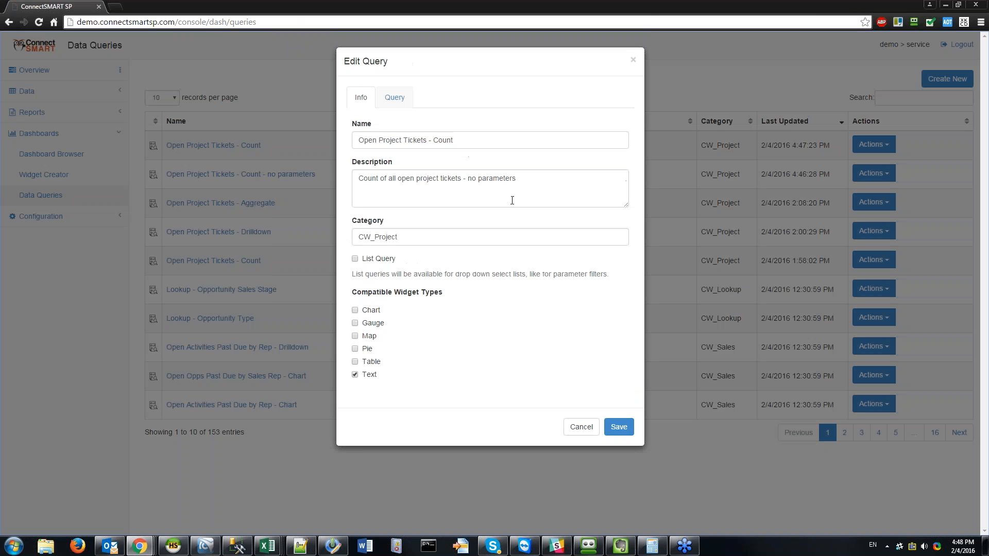
{"action": "left_click", "coordinate": [394, 98]}
{"action": "left_click", "coordinate": [535, 220]}
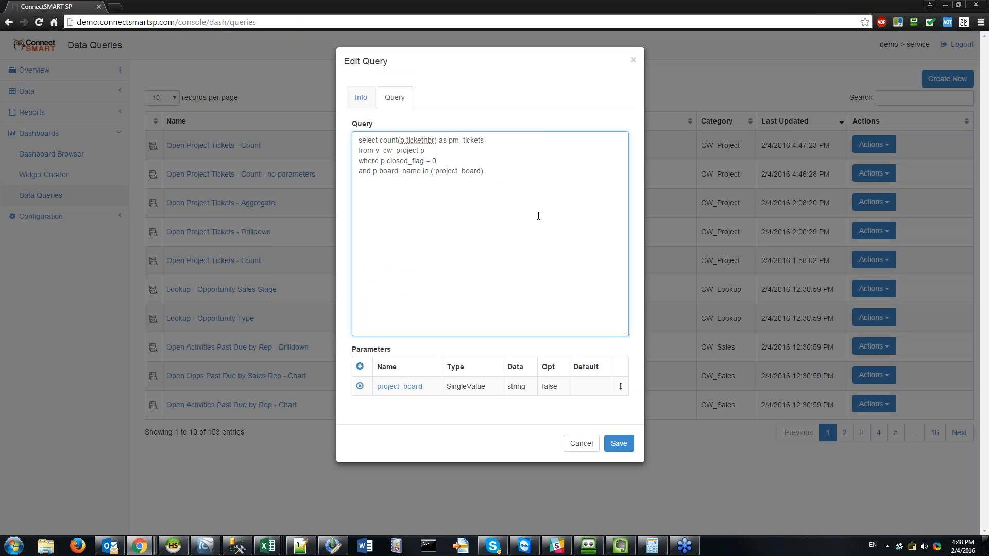
{"action": "key", "text": "ctrl+v"}
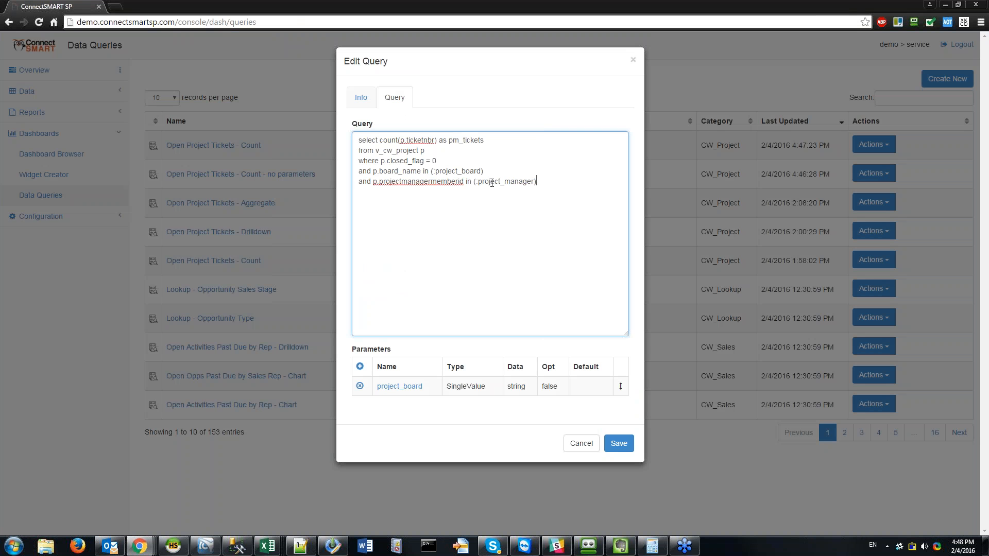
Step: Add a project_manager parameter fed by Lookup - Member and save the query
{"action": "double_click", "coordinate": [493, 181]}
{"action": "key", "text": "ctrl+c"}
{"action": "left_click", "coordinate": [564, 207]}
{"action": "left_click", "coordinate": [360, 366]}
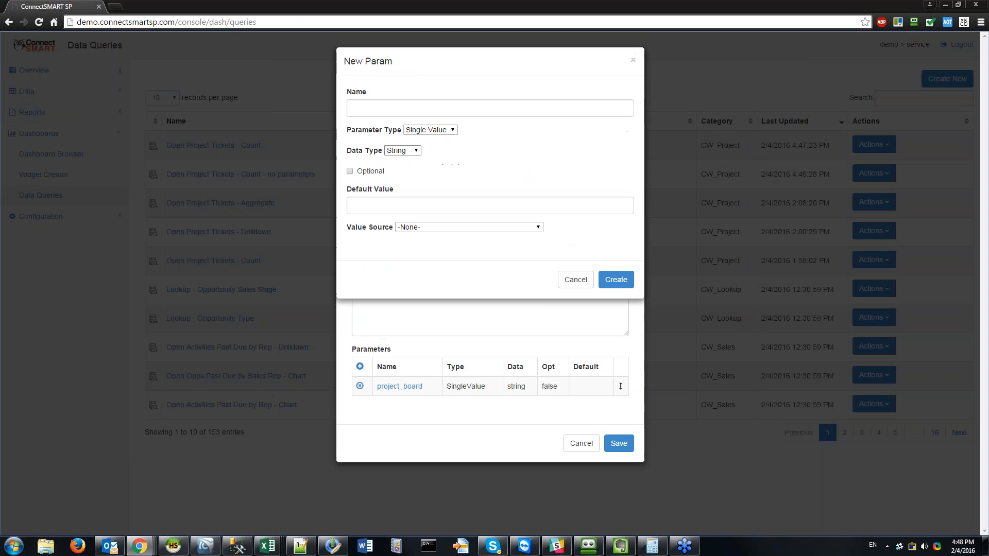
{"action": "left_click", "coordinate": [368, 108]}
{"action": "key", "text": "ctrl+v"}
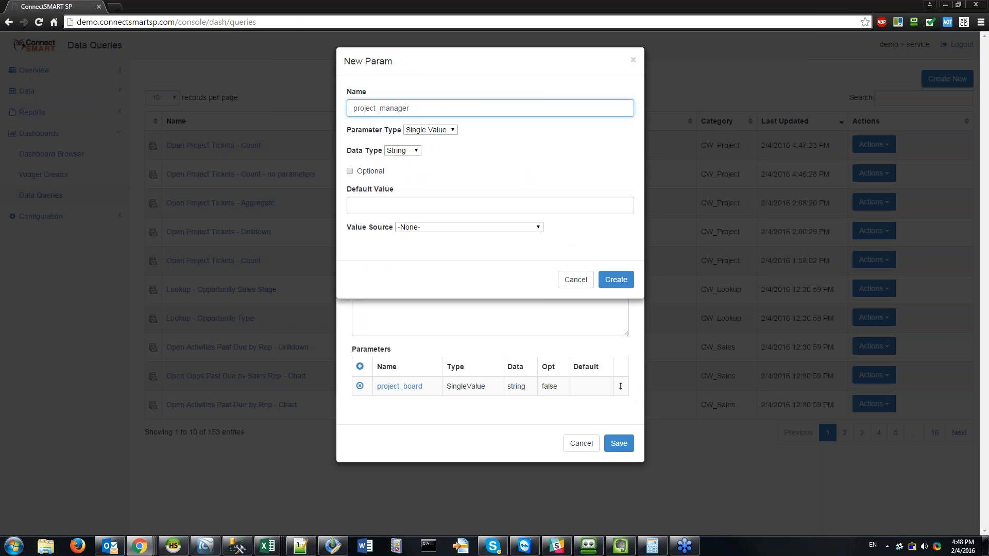
{"action": "double_click", "coordinate": [377, 105]}
{"action": "left_click", "coordinate": [468, 105]}
{"action": "left_click", "coordinate": [501, 227]}
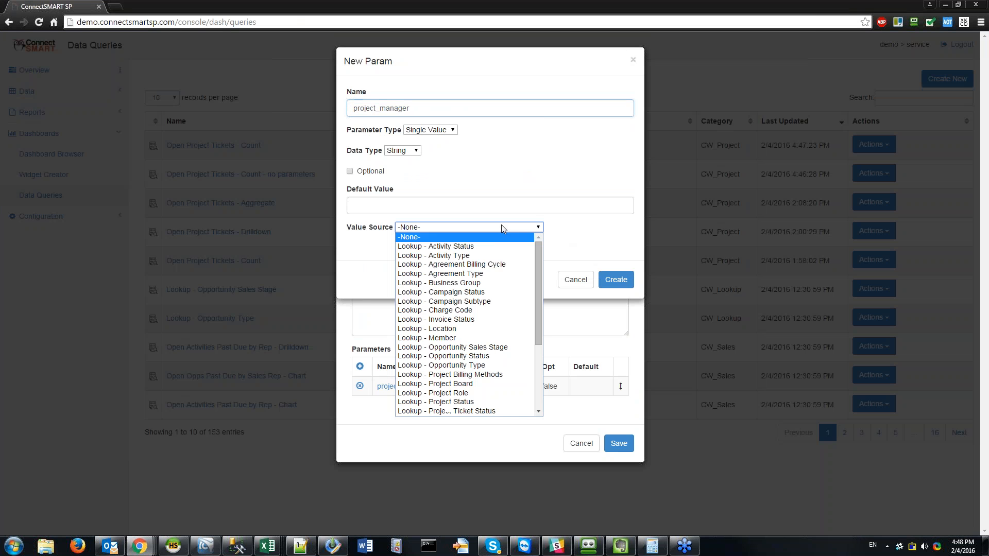
{"action": "left_click", "coordinate": [459, 338]}
{"action": "left_click", "coordinate": [628, 280]}
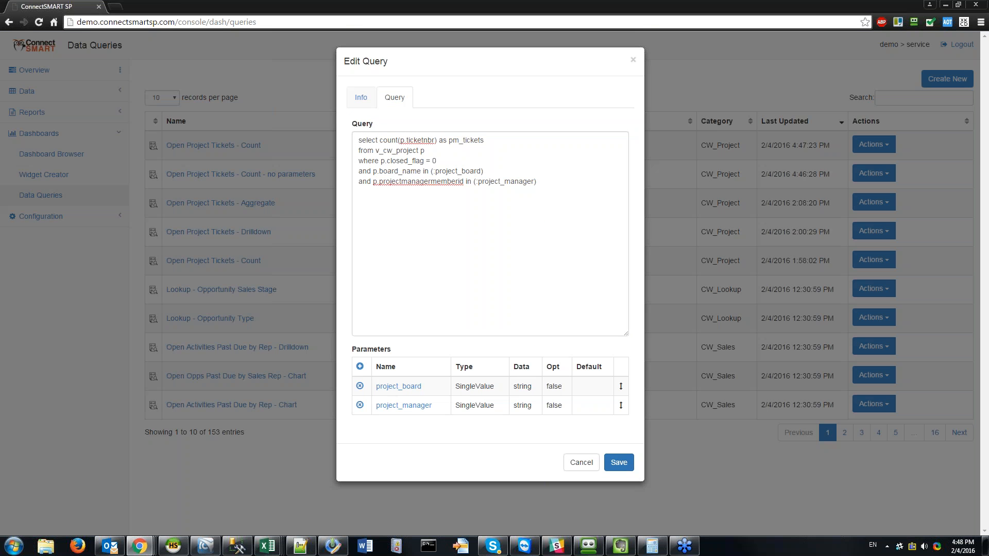
{"action": "left_click", "coordinate": [626, 464]}
{"action": "left_click", "coordinate": [865, 149]}
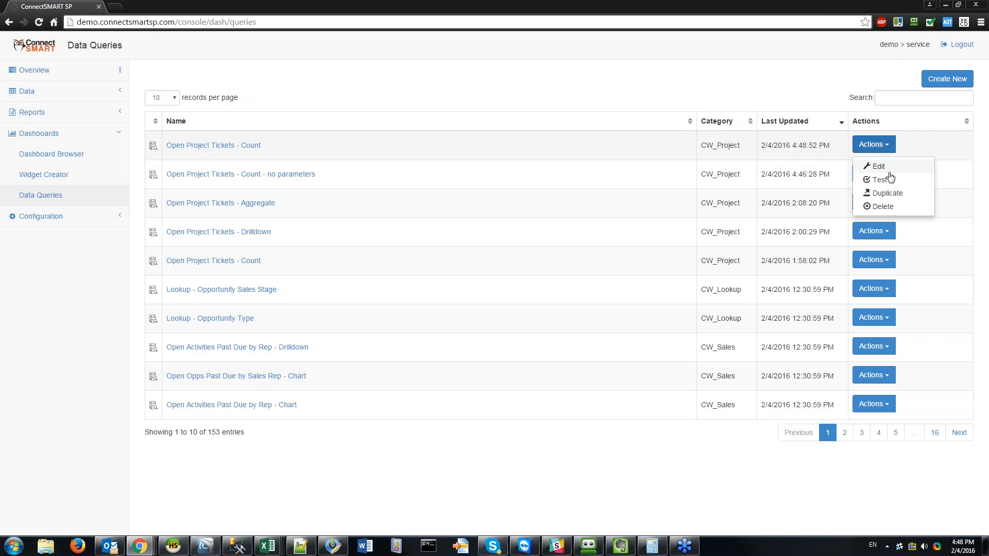
Step: Test the count query filtered to one project manager, returning 9 pm_tickets
{"action": "left_click", "coordinate": [881, 179]}
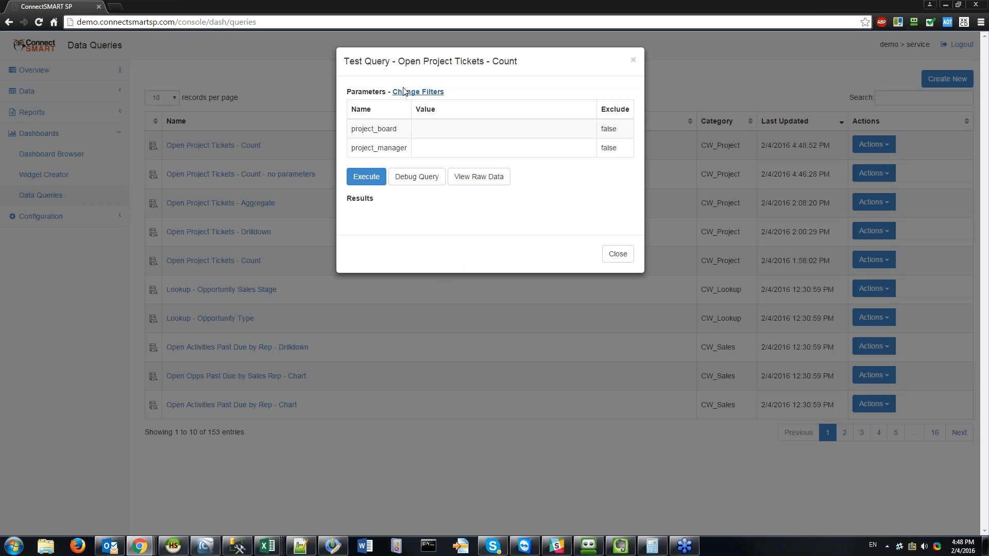
{"action": "left_click", "coordinate": [418, 91]}
{"action": "left_click", "coordinate": [390, 175]}
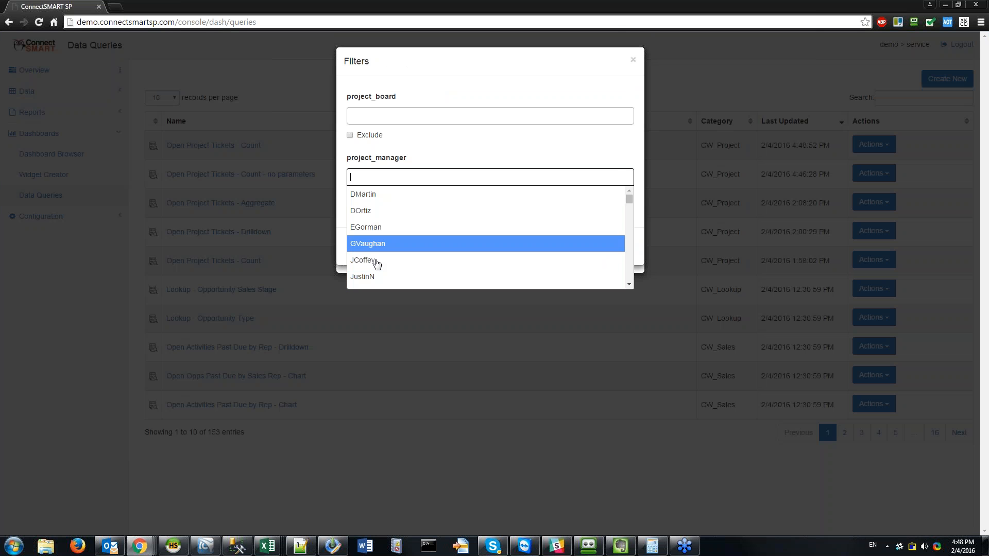
{"action": "left_click", "coordinate": [375, 260]}
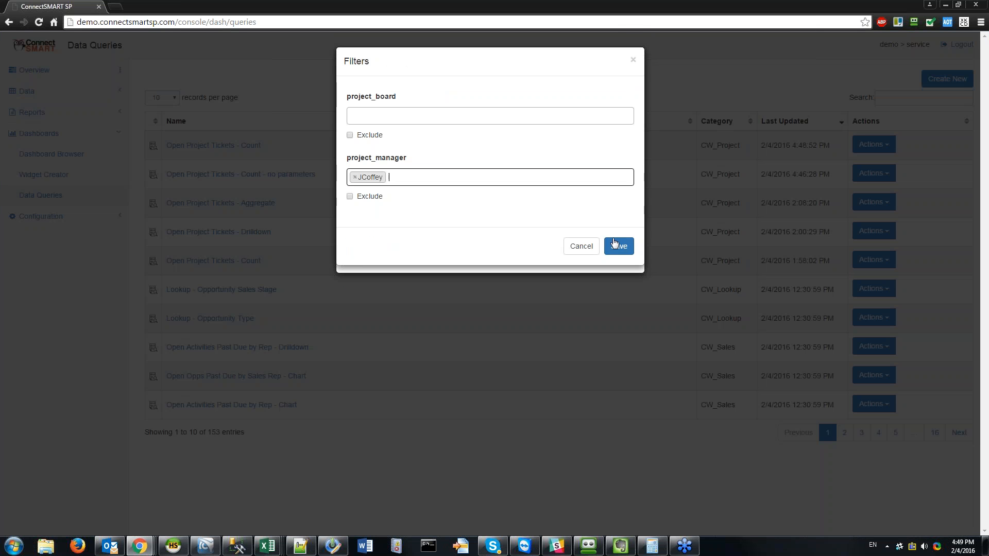
{"action": "left_click", "coordinate": [616, 245]}
{"action": "left_click", "coordinate": [366, 177]}
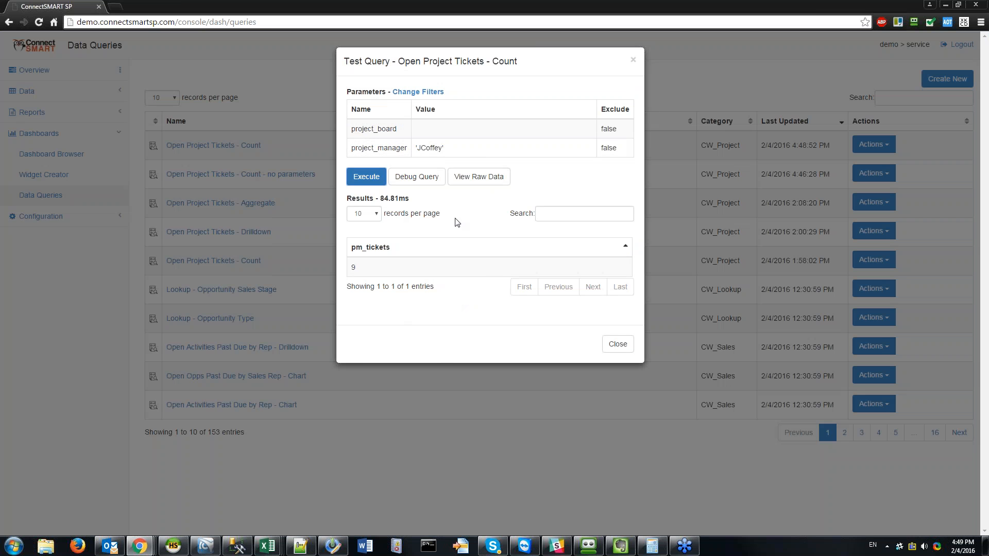
Step: Review the generated SQL's project manager condition, then close the test results
{"action": "left_click", "coordinate": [417, 176]}
{"action": "left_click_drag", "start_coordinate": [599, 257], "coordinate": [432, 226]}
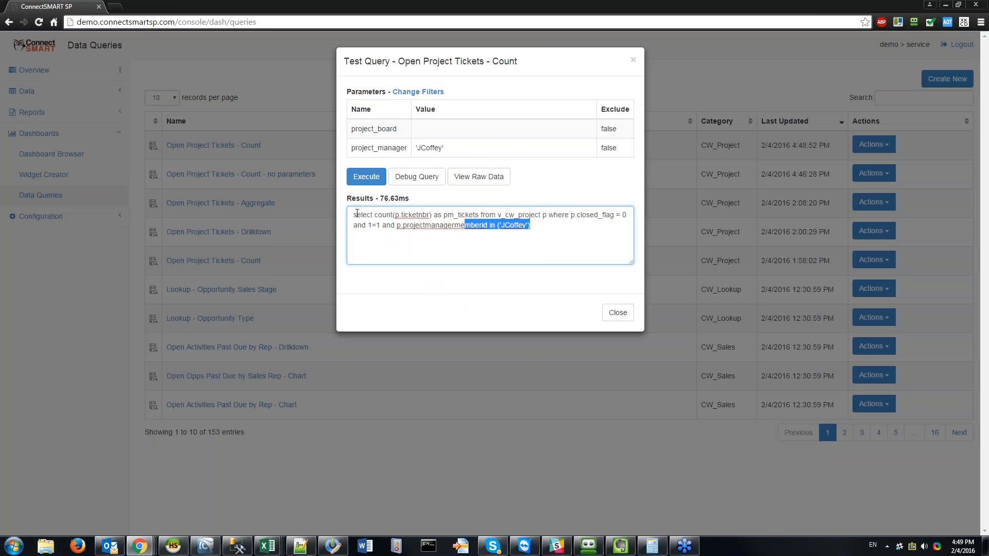
{"action": "key", "text": "ctrl+a"}
{"action": "left_click", "coordinate": [471, 245]}
{"action": "left_click_drag", "start_coordinate": [501, 223], "coordinate": [531, 225]}
{"action": "left_click", "coordinate": [546, 237]}
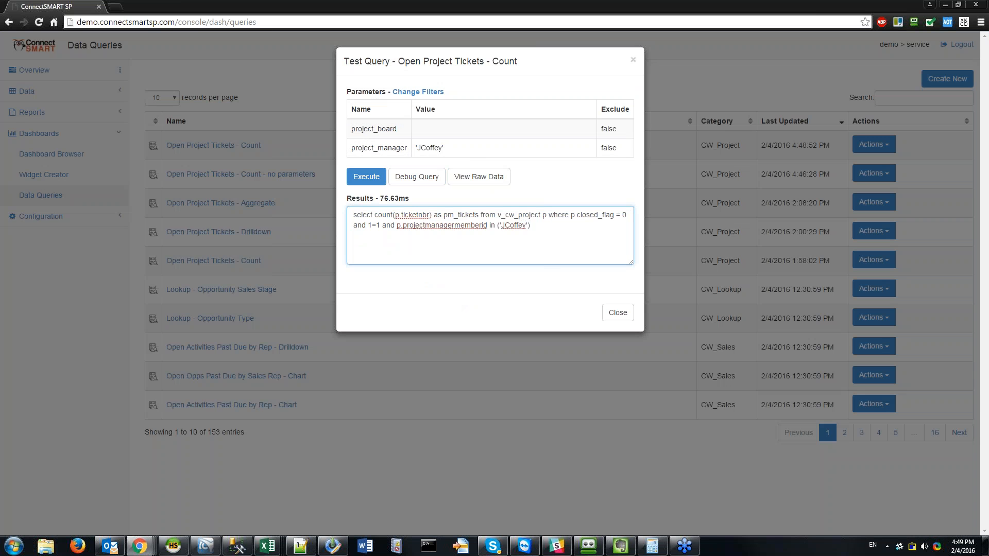
{"action": "left_click", "coordinate": [617, 312]}
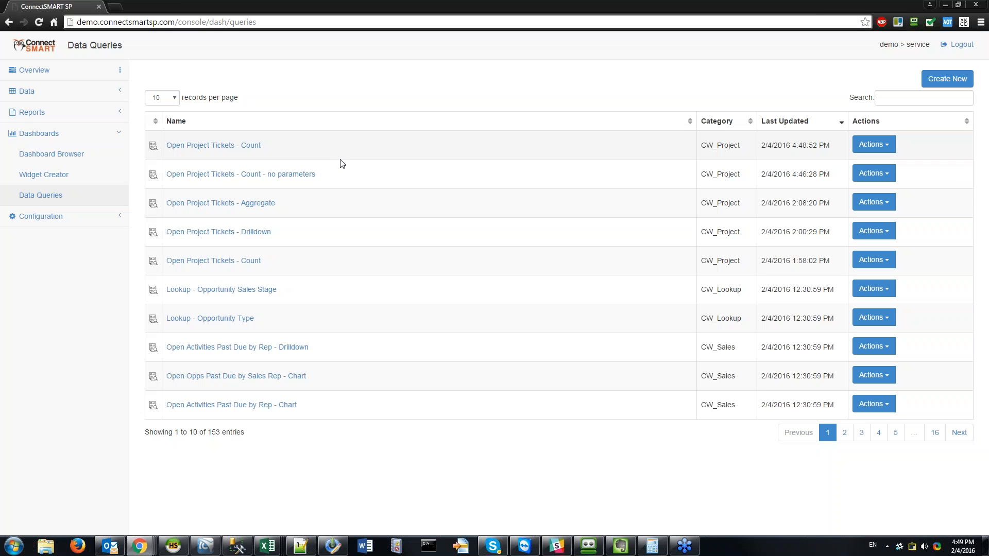
{"action": "left_click", "coordinate": [884, 149]}
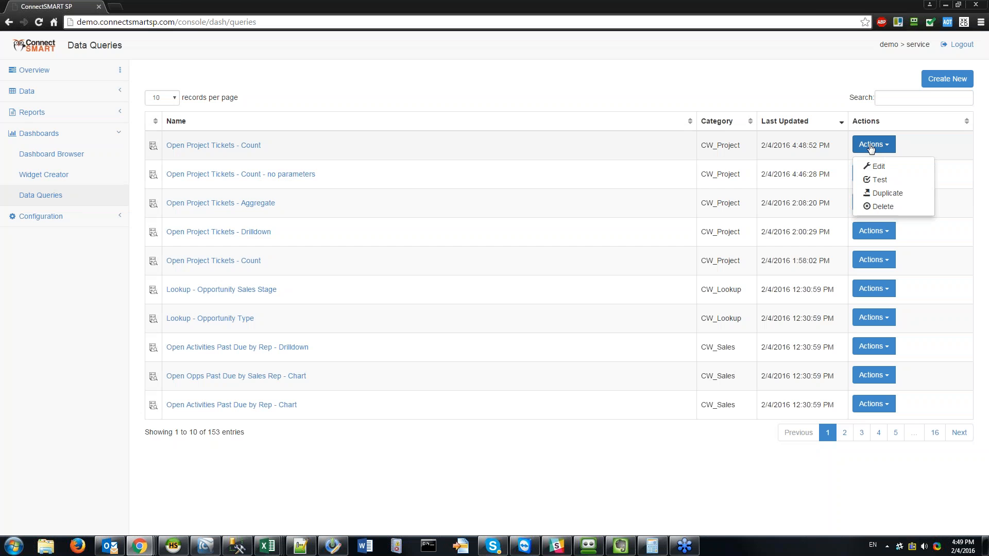
{"action": "left_click", "coordinate": [627, 236]}
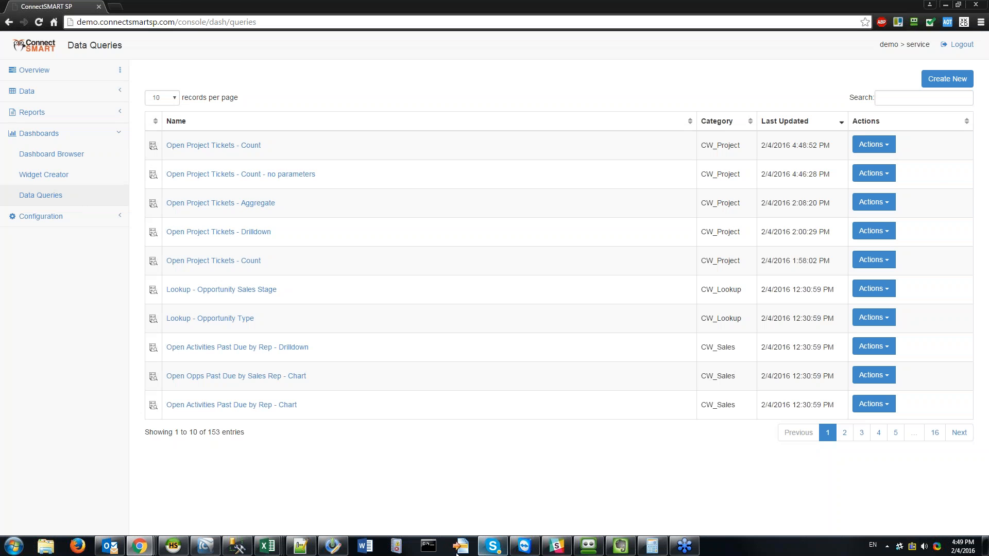
Step: Delete the board and project-manager filter lines and re-run the count, now 654
{"action": "left_click", "coordinate": [173, 546]}
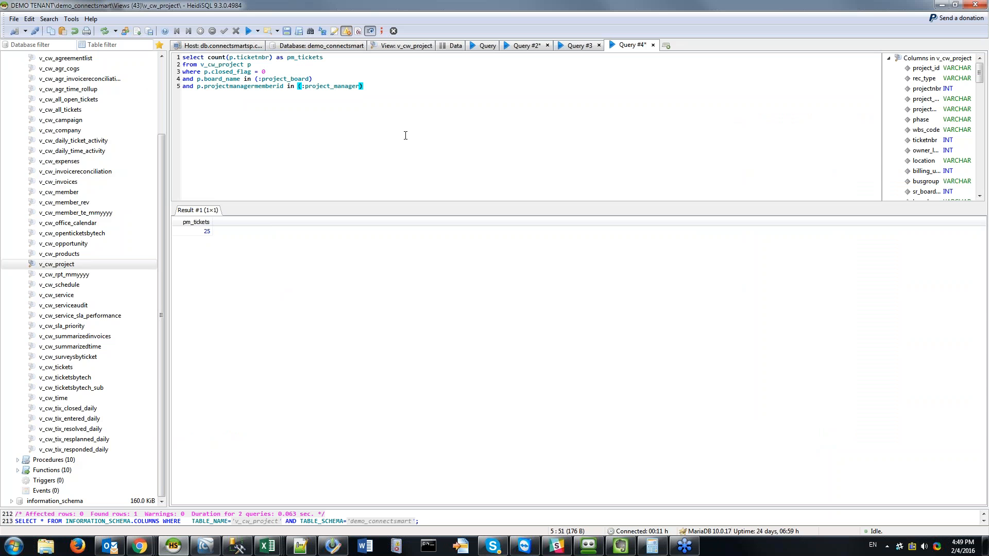
{"action": "key", "text": "shift+Home"}
{"action": "key", "text": "shift+Up"}
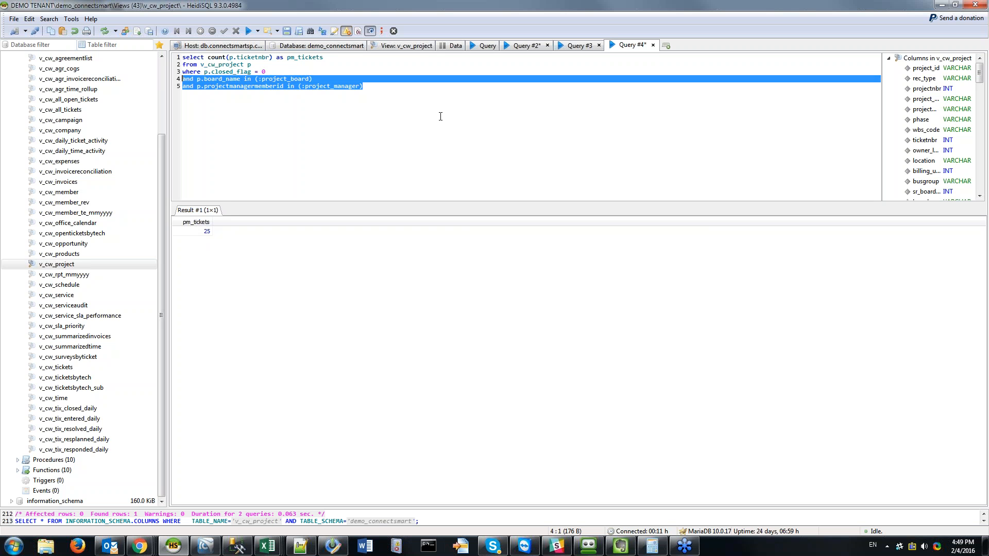
{"action": "key", "text": "Delete"}
{"action": "key", "text": "BackSpace"}
{"action": "key", "text": "F9"}
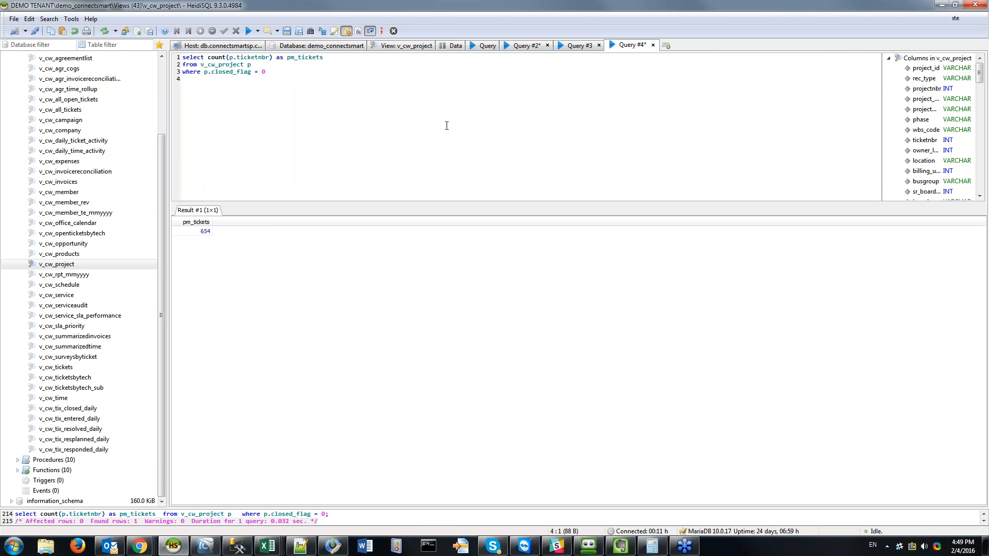
Step: Add the condition 'and p.age > (:age)' on a new line
{"action": "key", "text": "Return"}
{"action": "type", "text": "and p.age"}
{"action": "key", "text": "BackSpace"}
{"action": "key", "text": "BackSpace"}
{"action": "key", "text": "BackSpace"}
{"action": "type", "text": "p.age > (:age)"}
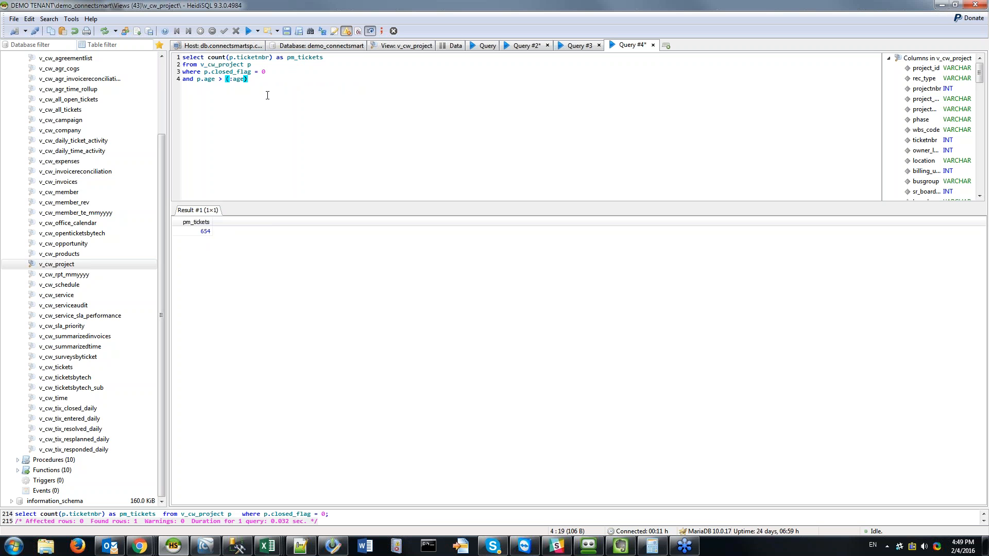
{"action": "key", "text": "shift+Home"}
{"action": "key", "text": "End"}
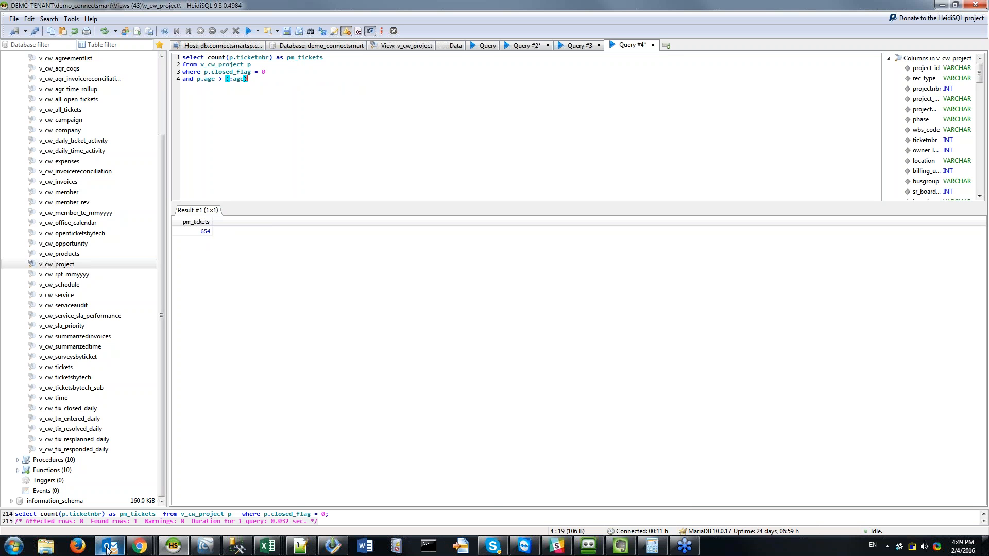
{"action": "left_click", "coordinate": [140, 546]}
Step: Duplicate Open Project Tickets - Count, naming the copy 'Open Project Tickets Older Than 7 Days - Count'
{"action": "left_click", "coordinate": [661, 499]}
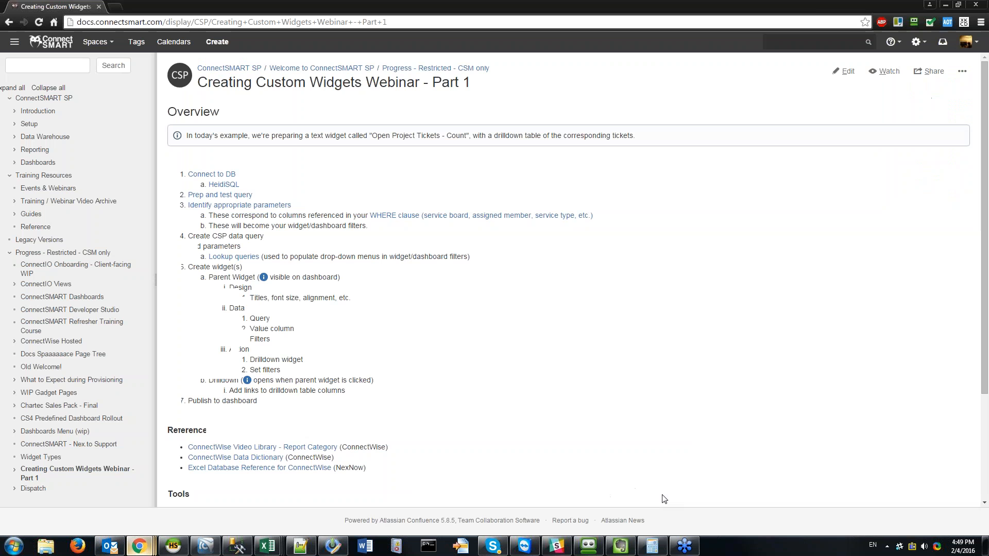
{"action": "left_click", "coordinate": [140, 547]}
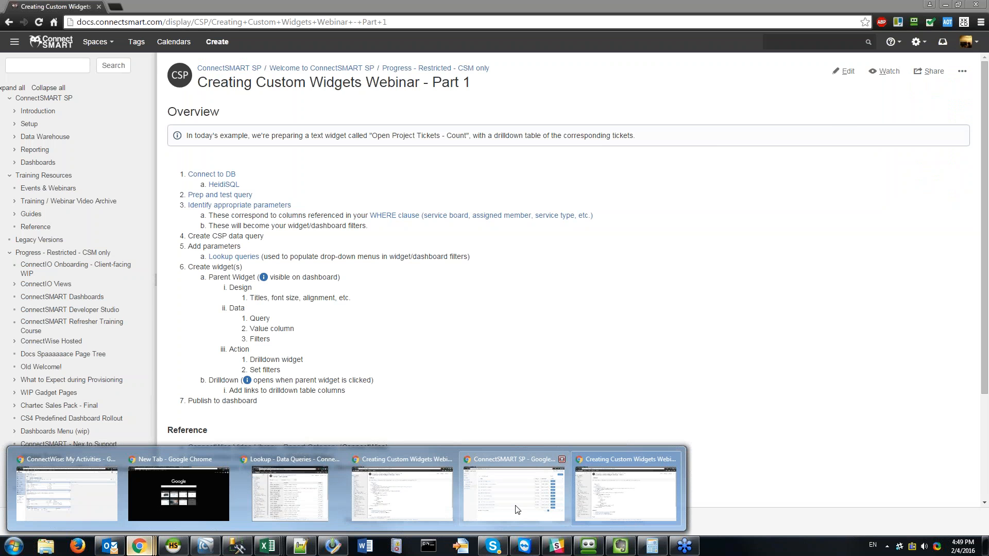
{"action": "left_click", "coordinate": [510, 498]}
{"action": "left_click", "coordinate": [874, 144]}
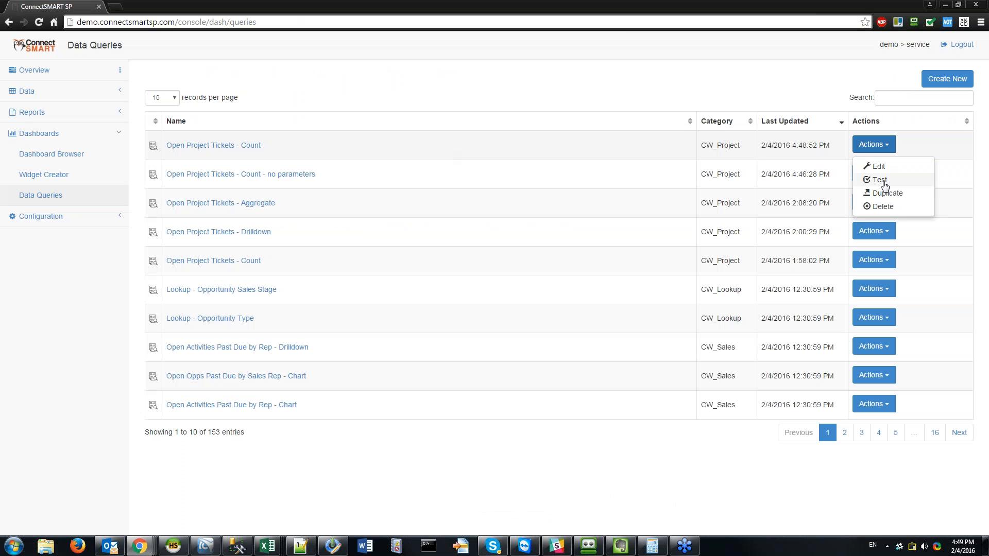
{"action": "left_click", "coordinate": [885, 193]}
{"action": "left_click", "coordinate": [466, 74]}
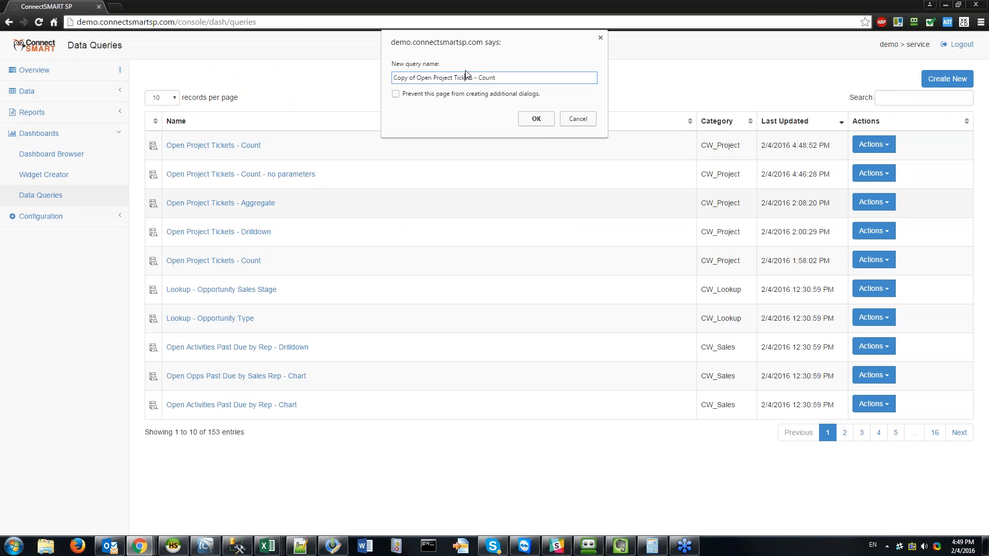
{"action": "key", "text": "ctrl+shift+Right"}
{"action": "key", "text": "ctrl+shift+Right"}
{"action": "key", "text": "Delete"}
{"action": "type", "text": "Older Than 7 Days"}
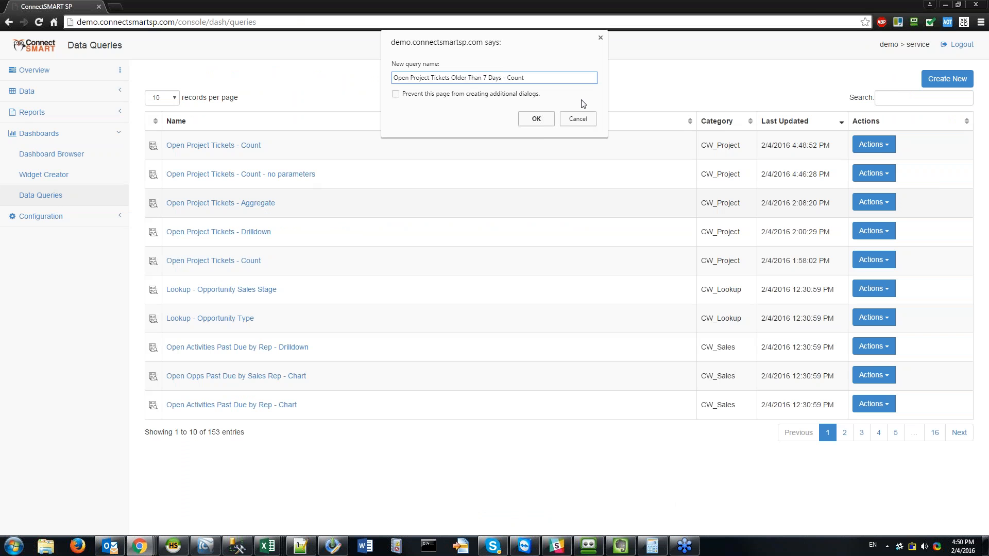
{"action": "left_click", "coordinate": [536, 119]}
{"action": "left_click", "coordinate": [874, 145]}
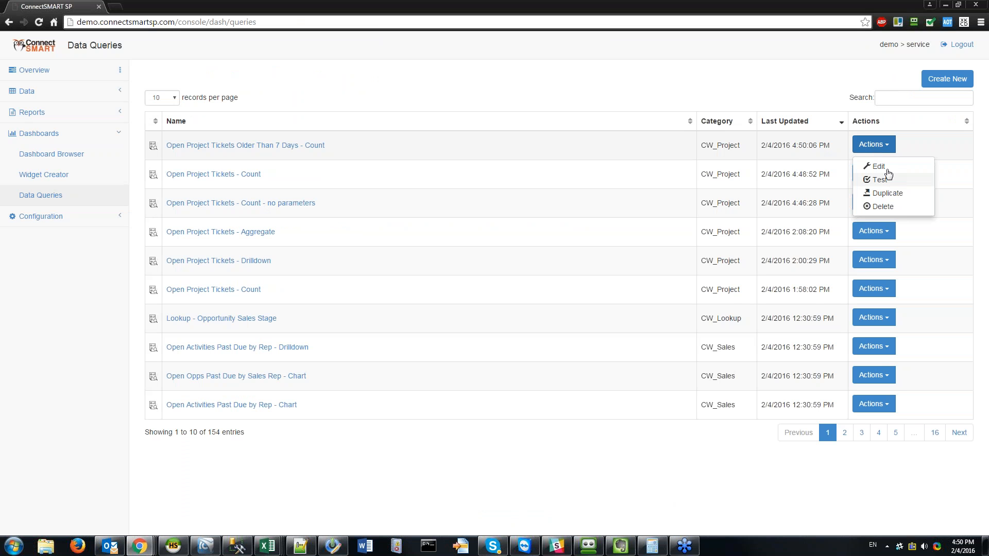
Step: Paste 'and p.age > (:age)' at the end of the Older Than 7 Days query's SQL
{"action": "left_click", "coordinate": [878, 166]}
{"action": "left_click", "coordinate": [396, 98]}
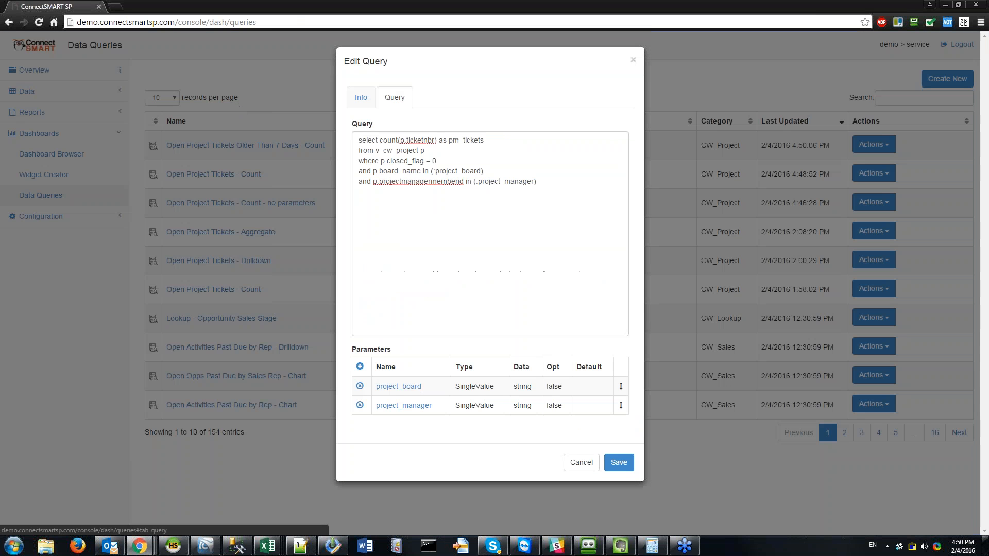
{"action": "left_click", "coordinate": [588, 216]}
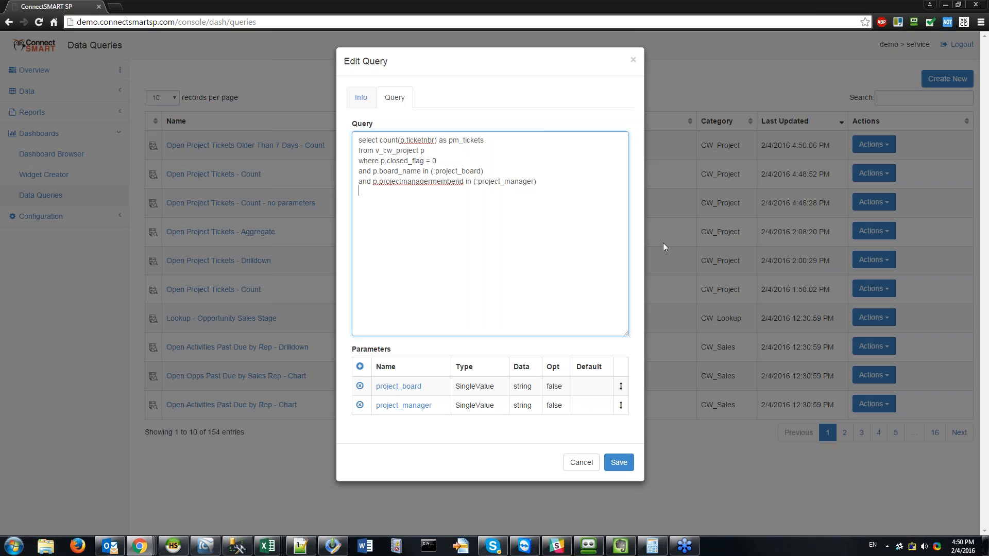
{"action": "key", "text": "ctrl+v"}
Step: Add an Integer age parameter defaulting to 7 and save the query
{"action": "left_click", "coordinate": [658, 231]}
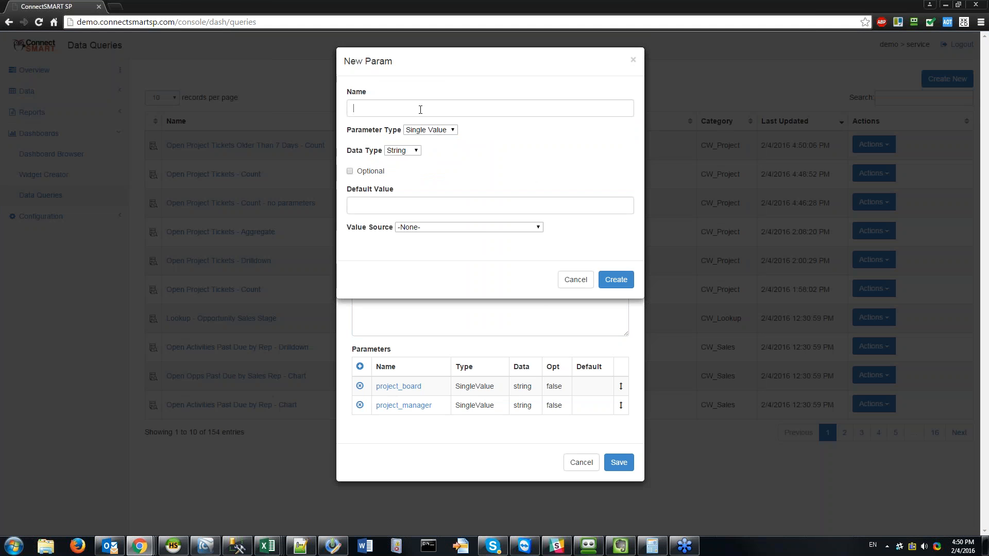
{"action": "left_click", "coordinate": [420, 109]}
{"action": "type", "text": "age"}
{"action": "key", "text": "Tab"}
{"action": "left_click", "coordinate": [417, 207]}
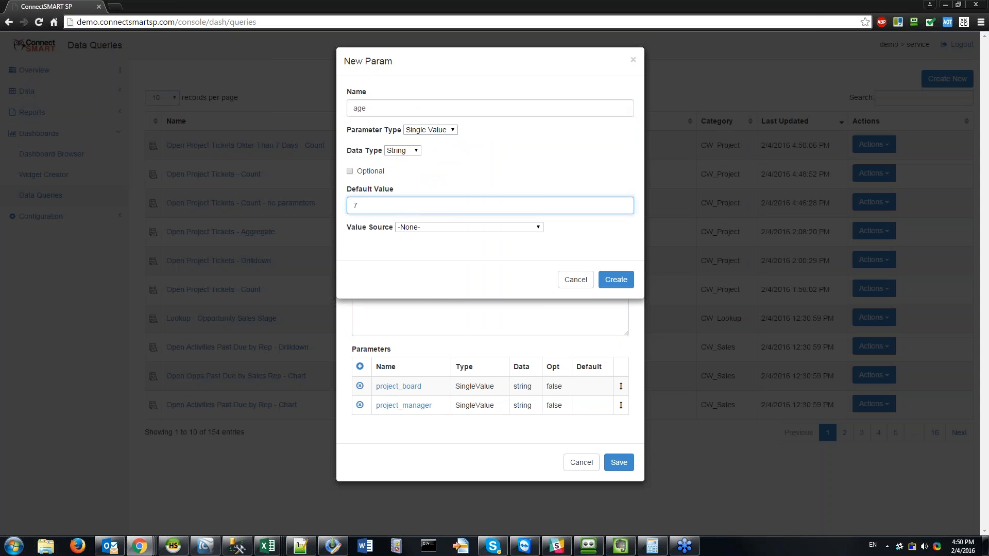
{"action": "left_click", "coordinate": [441, 228]}
{"action": "left_click", "coordinate": [514, 172]}
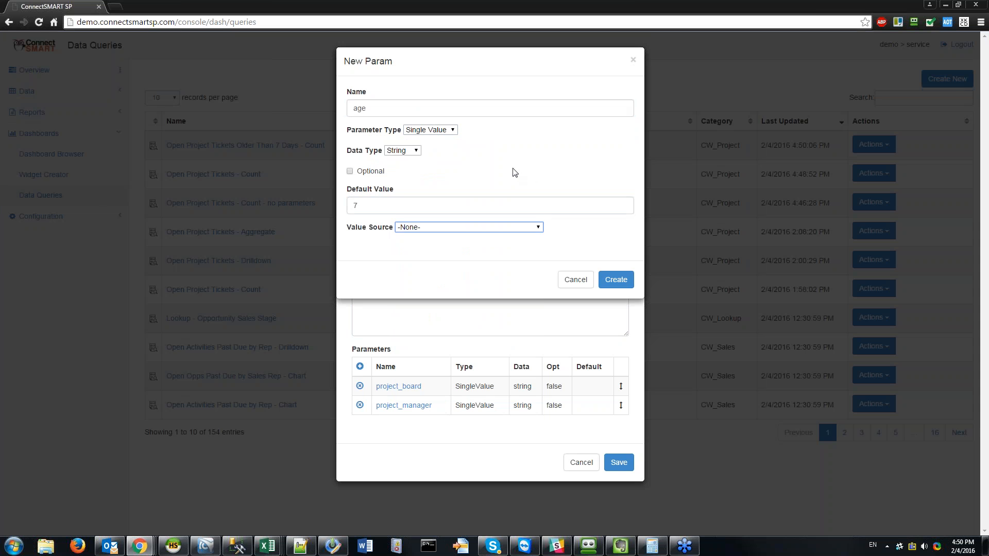
{"action": "left_click", "coordinate": [386, 206]}
{"action": "left_click", "coordinate": [402, 151]}
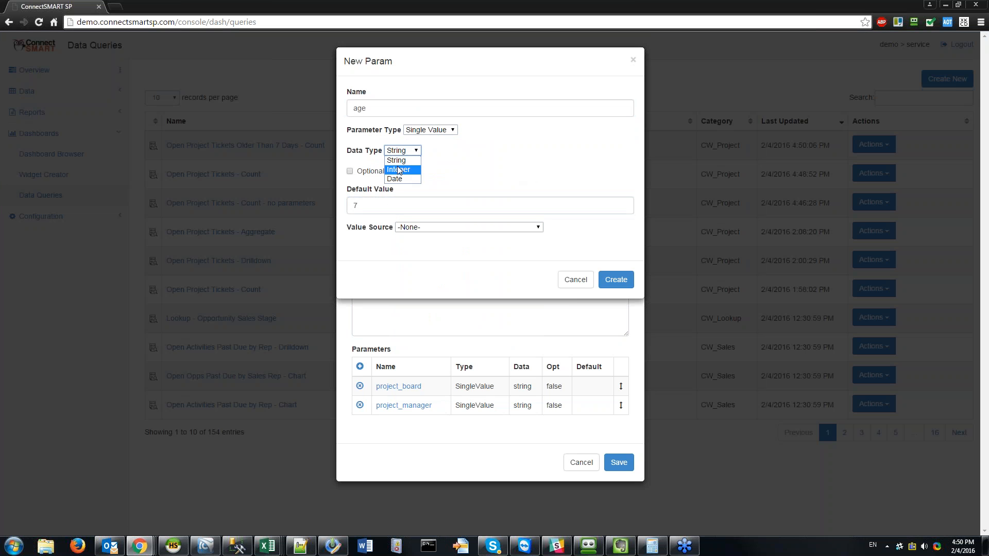
{"action": "left_click", "coordinate": [400, 170]}
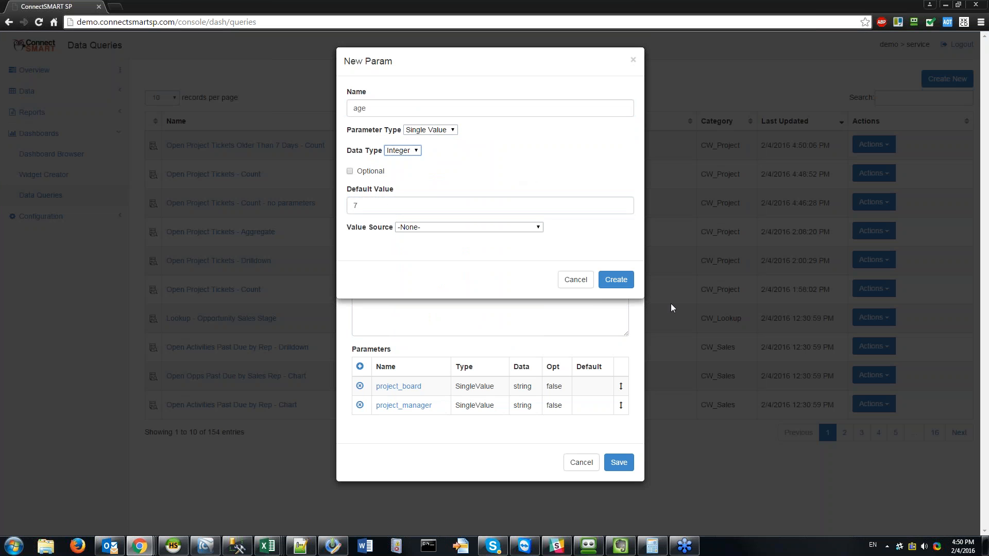
{"action": "left_click", "coordinate": [616, 279]}
{"action": "left_click", "coordinate": [618, 479]}
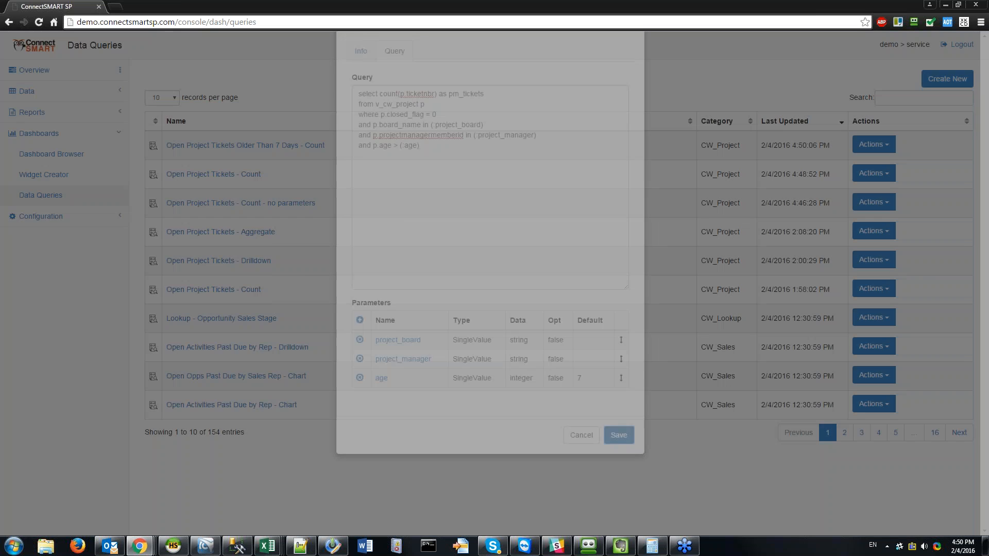
{"action": "left_click", "coordinate": [879, 144]}
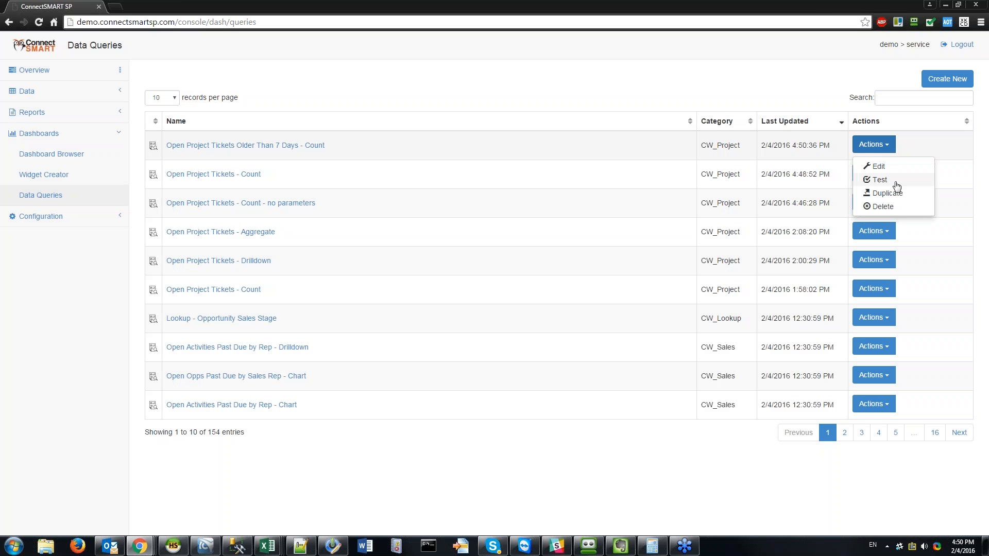
Step: Test the Older Than 7 Days count at the default age 7, then rerun with age 900
{"action": "left_click", "coordinate": [897, 186]}
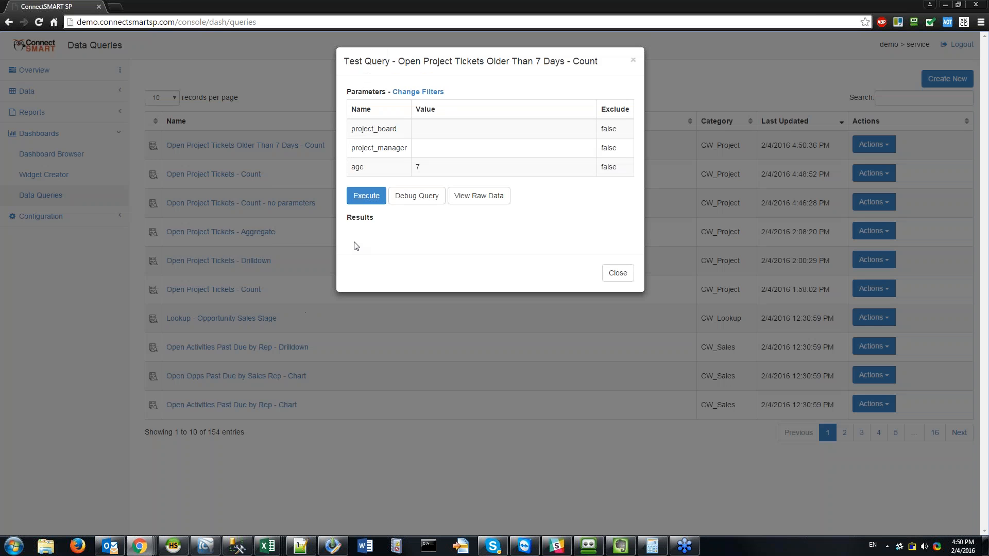
{"action": "left_click", "coordinate": [367, 196]}
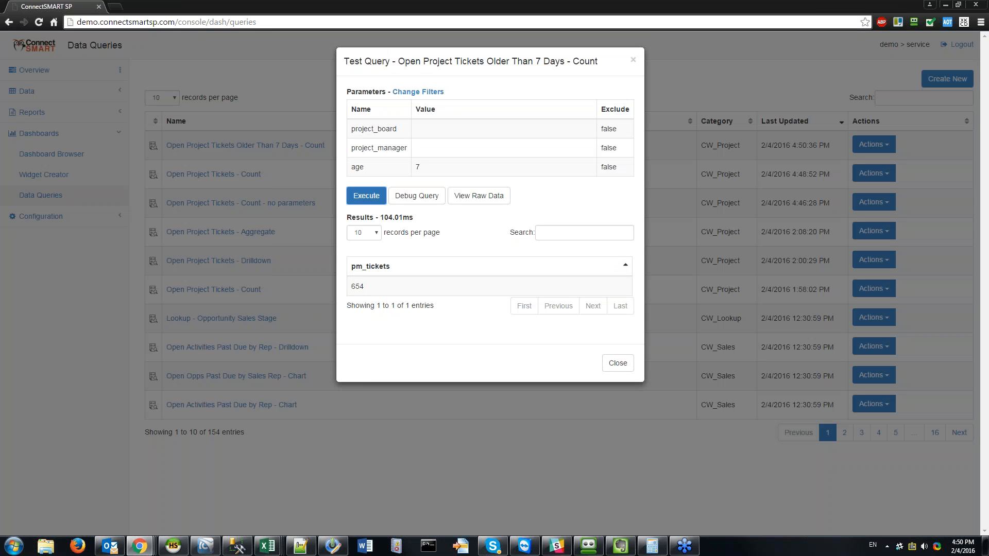
{"action": "left_click", "coordinate": [432, 93]}
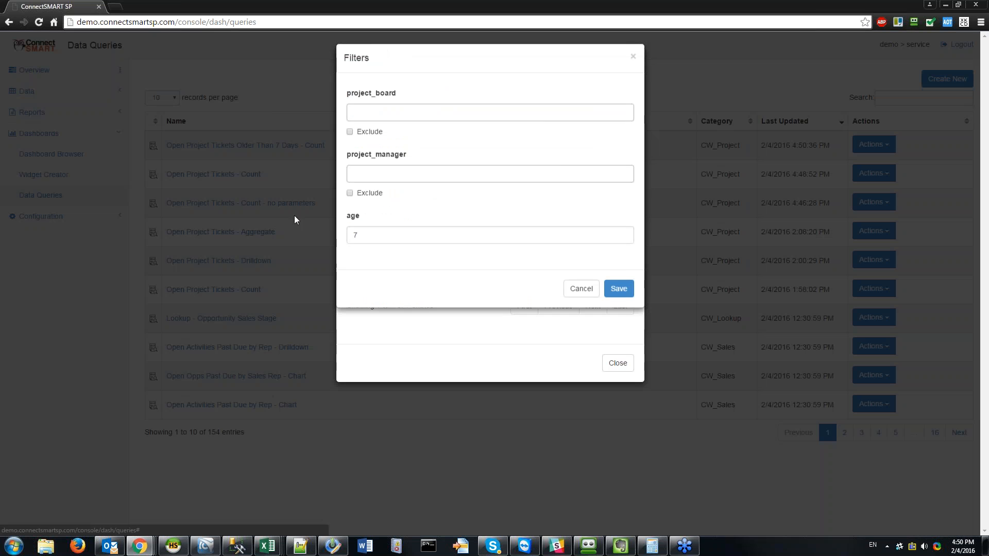
{"action": "double_click", "coordinate": [355, 238]}
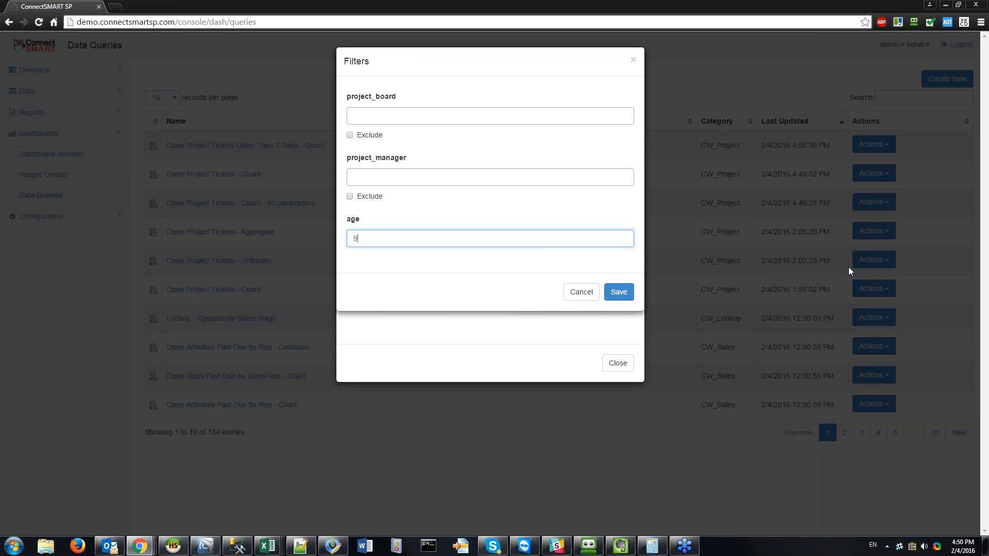
{"action": "left_click", "coordinate": [619, 291]}
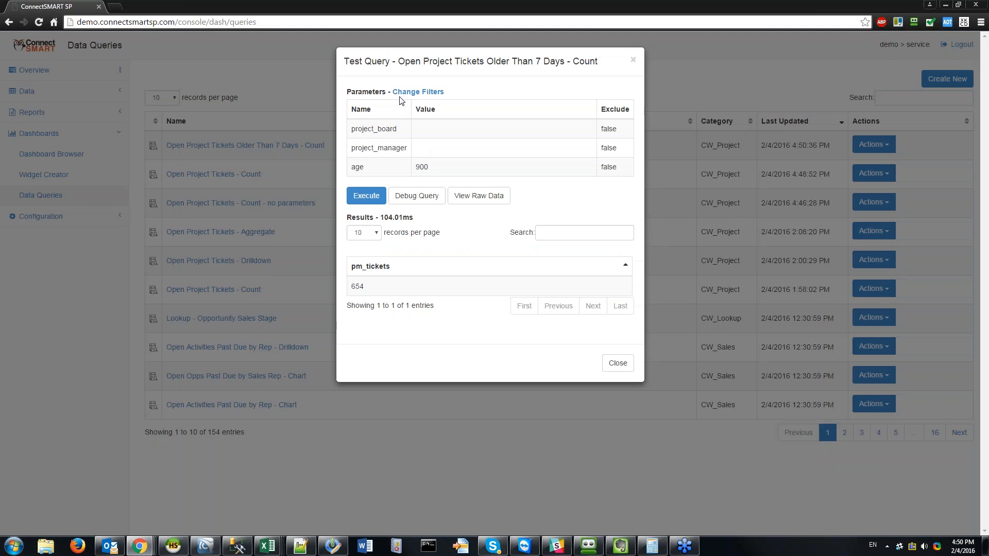
{"action": "left_click", "coordinate": [378, 198]}
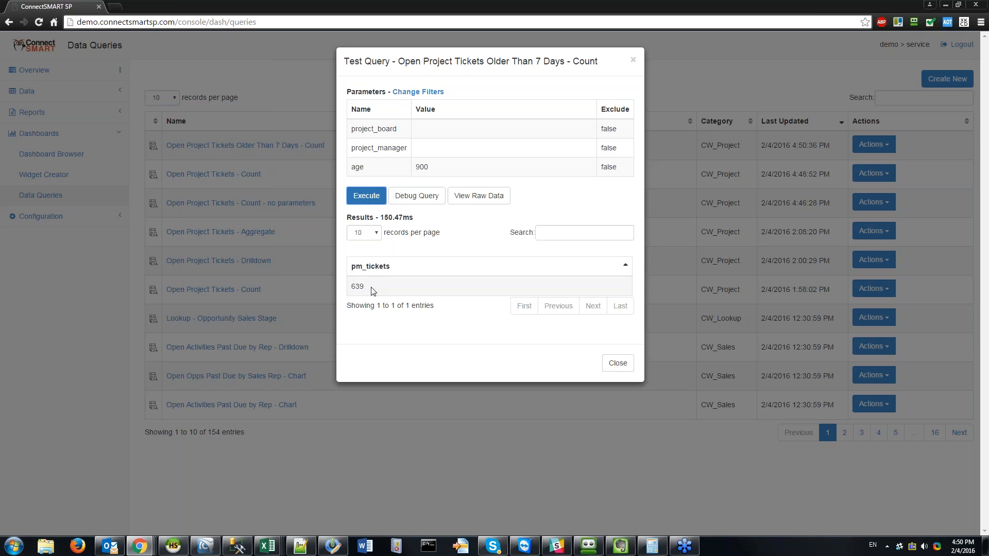
Step: Change the age filter to 1200 and execute the query again
{"action": "left_click", "coordinate": [418, 91]}
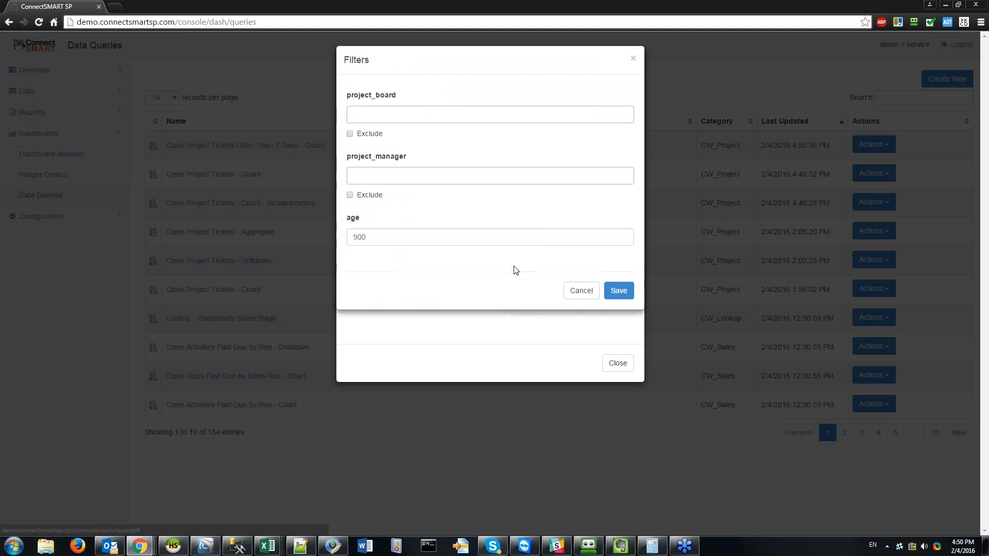
{"action": "left_click", "coordinate": [424, 240]}
{"action": "double_click", "coordinate": [414, 243]}
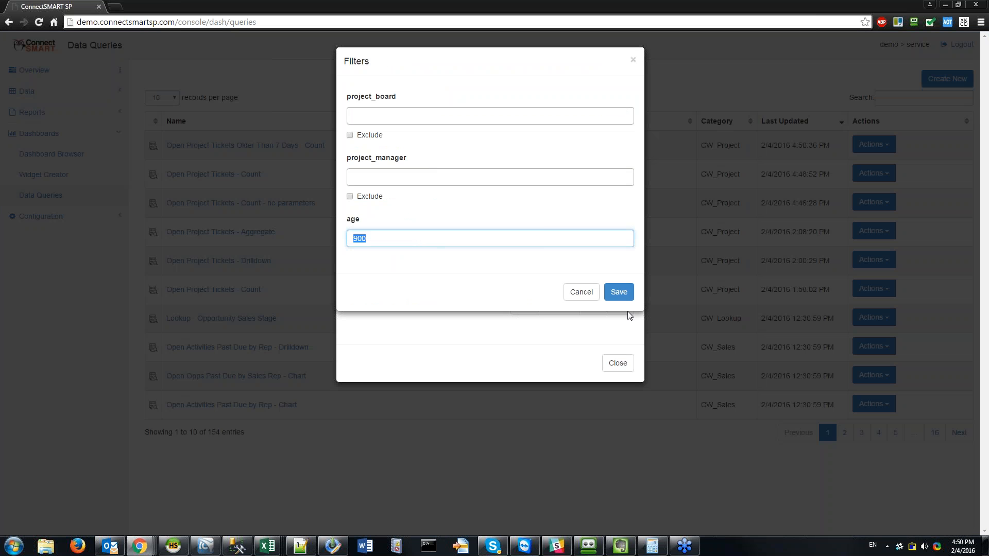
{"action": "type", "text": "1200"}
{"action": "left_click", "coordinate": [620, 291]}
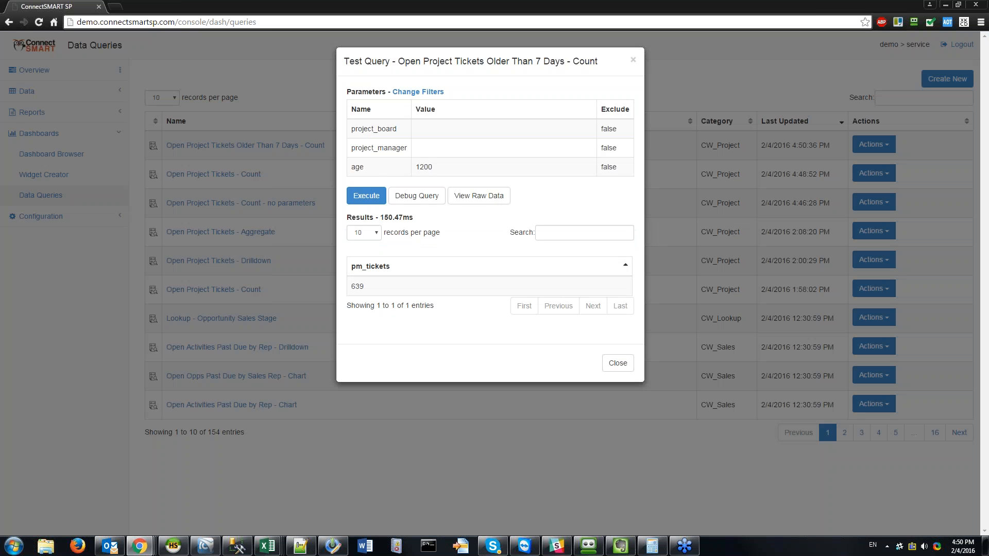
{"action": "left_click", "coordinate": [364, 200]}
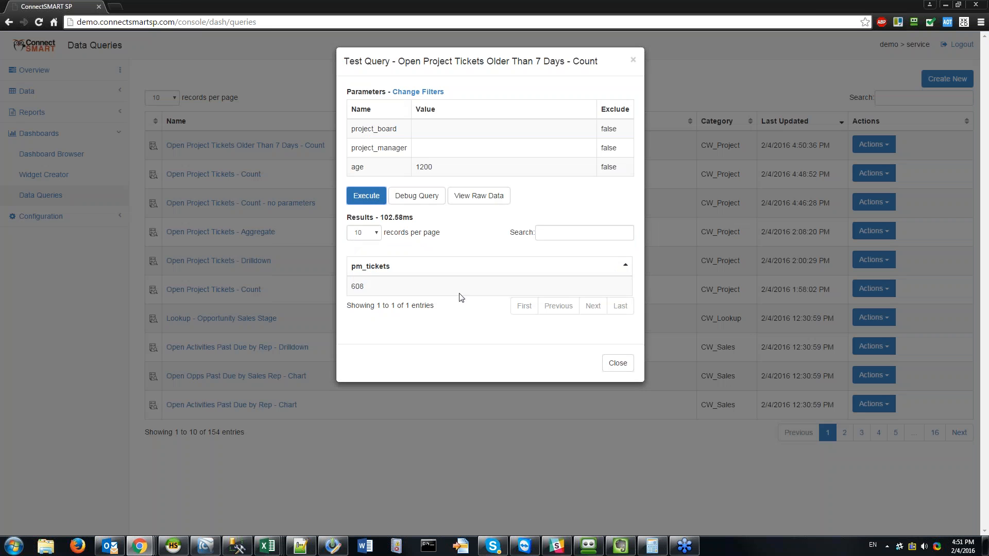
Step: Highlight the resulting count of 608 and the age value 1200
{"action": "double_click", "coordinate": [369, 292]}
{"action": "left_click", "coordinate": [369, 292]}
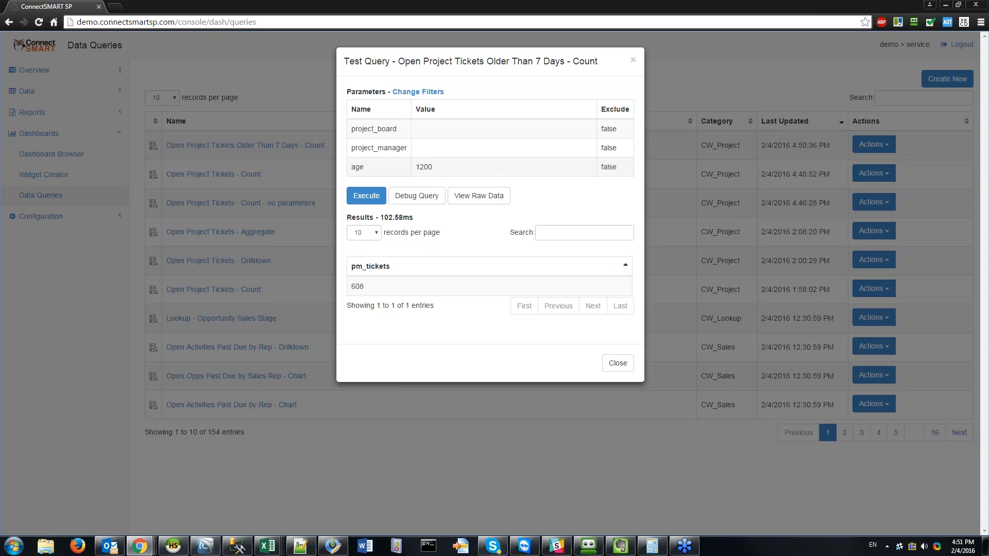
{"action": "double_click", "coordinate": [422, 166]}
{"action": "left_click", "coordinate": [430, 260]}
Step: Reopen the filter values and browse the project board list without choosing a board
{"action": "left_click", "coordinate": [417, 92]}
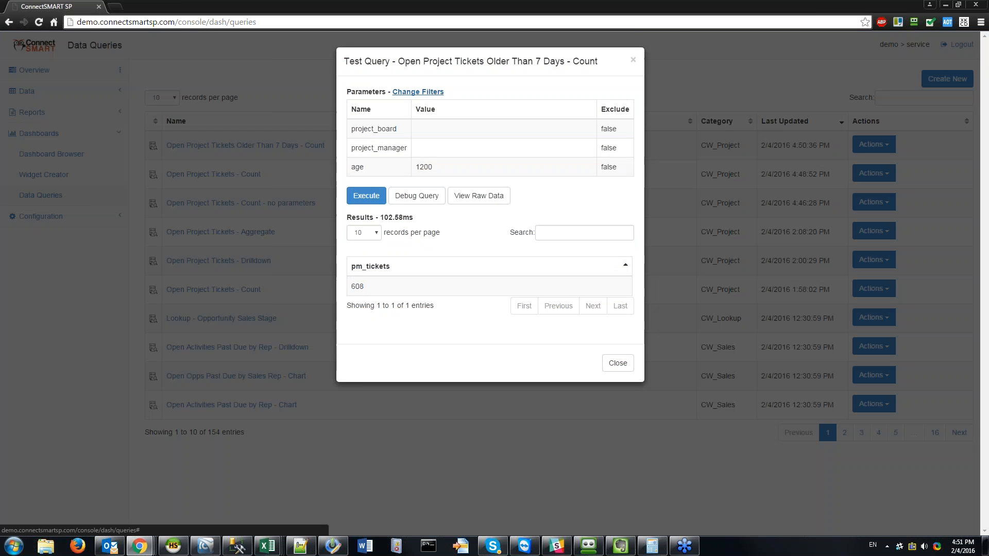
{"action": "left_click", "coordinate": [426, 236]}
{"action": "double_click", "coordinate": [426, 237]}
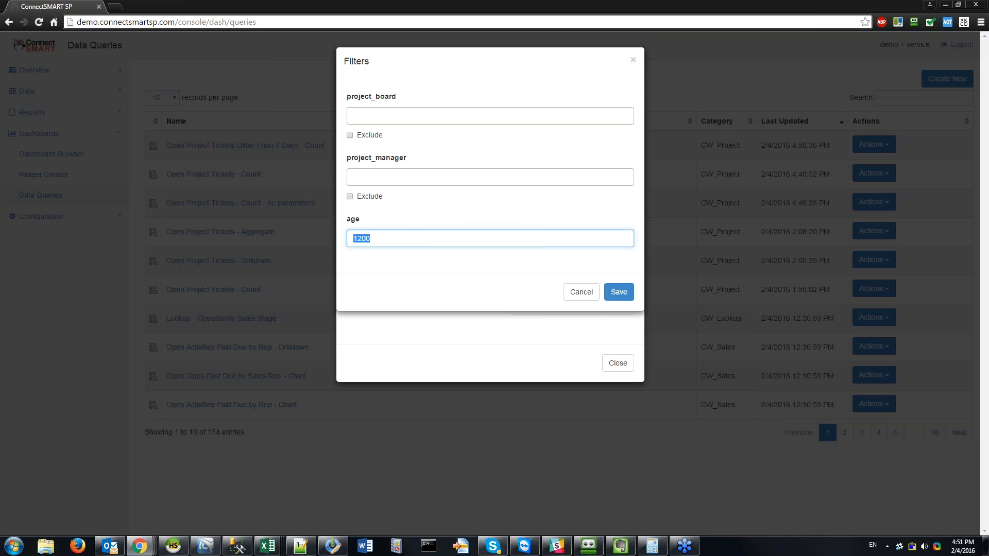
{"action": "left_click", "coordinate": [421, 246]}
{"action": "double_click", "coordinate": [393, 238]}
{"action": "left_click", "coordinate": [393, 238]}
{"action": "left_click", "coordinate": [393, 116]}
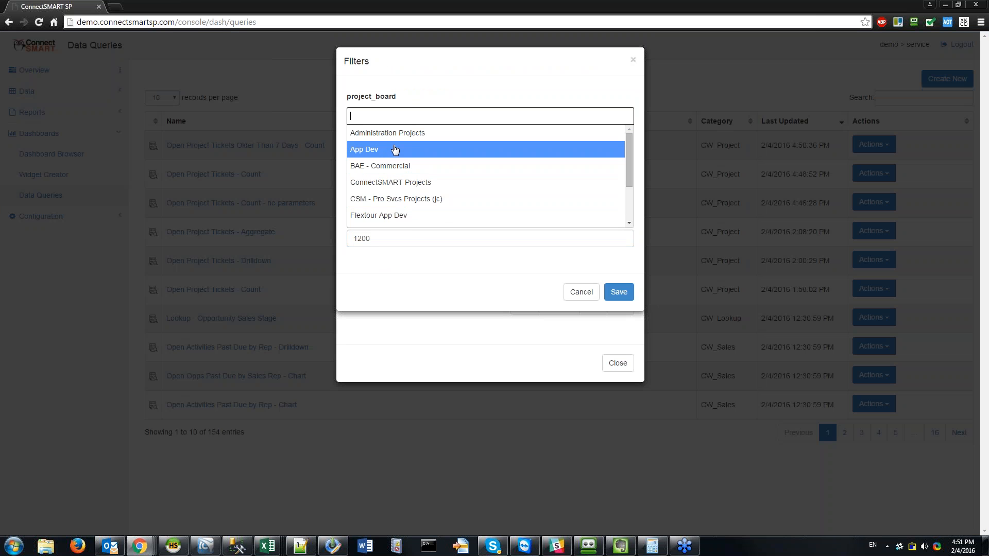
{"action": "left_click", "coordinate": [442, 93]}
Step: Clear the age value, apply the emptied filters, and close the query test
{"action": "double_click", "coordinate": [361, 238]}
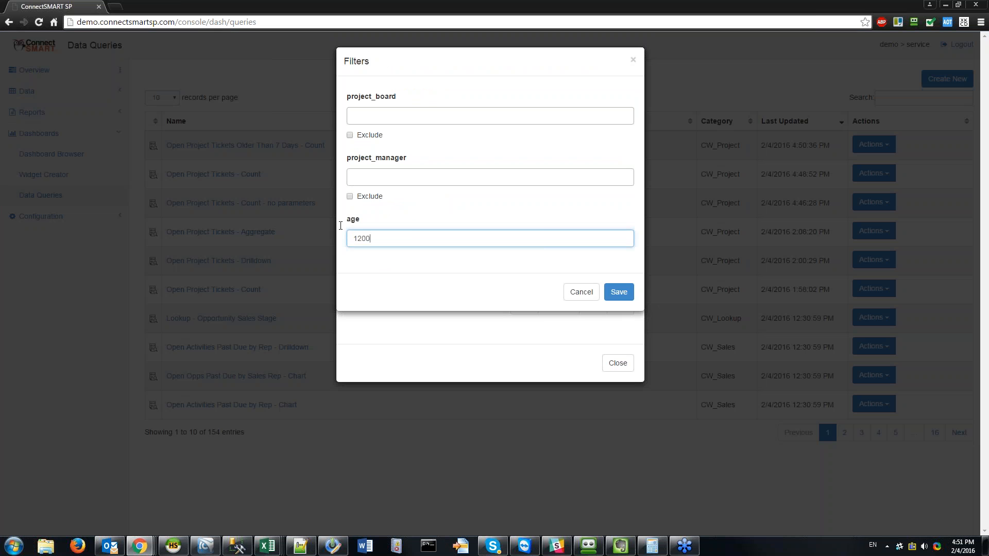
{"action": "key", "text": "BackSpace"}
{"action": "left_click", "coordinate": [618, 291]}
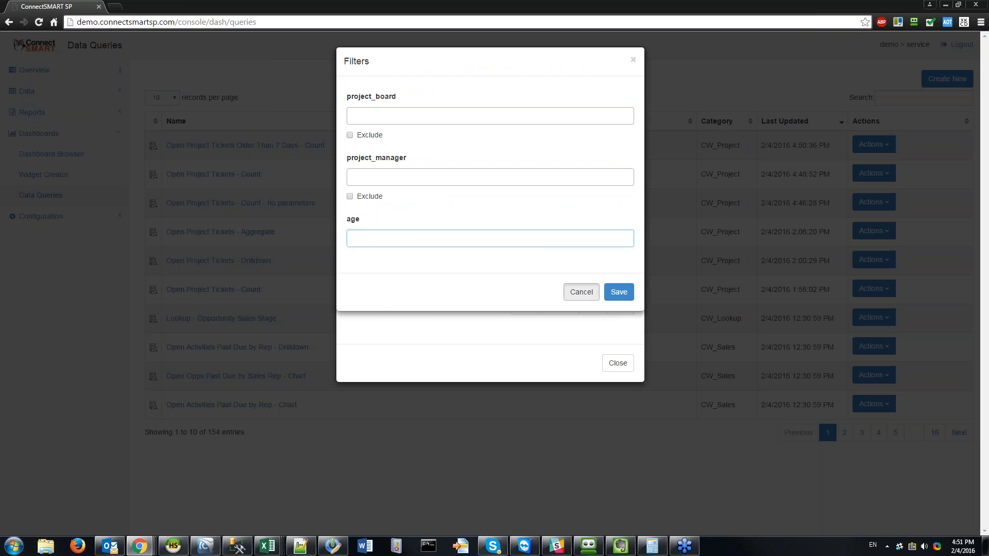
{"action": "left_click", "coordinate": [617, 362]}
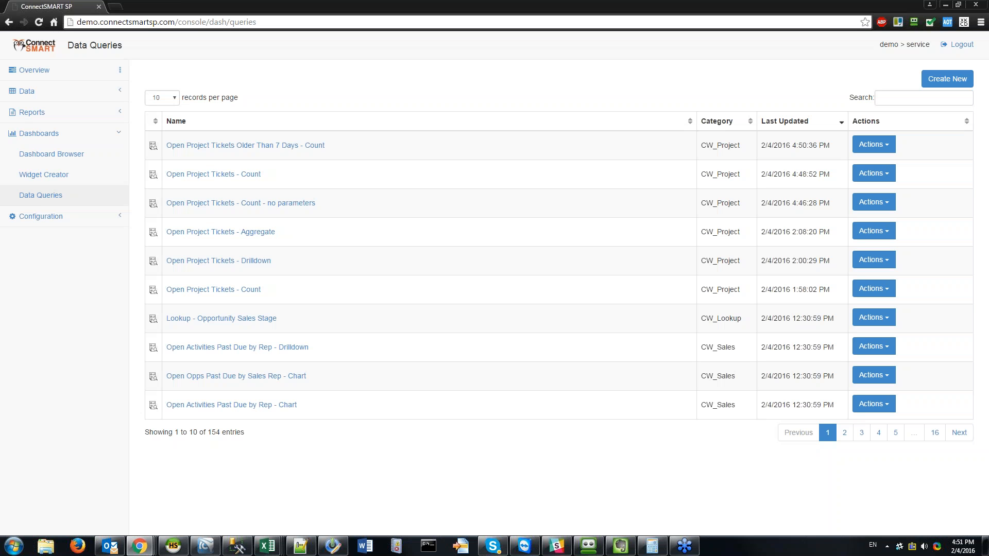
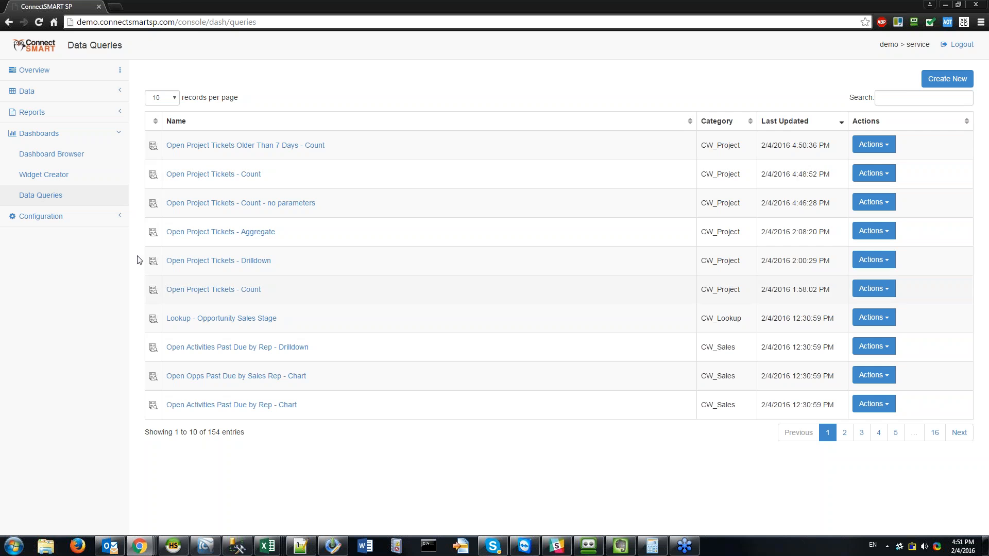
Step: Create a Text widget named 'Open Project Tickets - Count' in the CW_Project category
{"action": "left_click", "coordinate": [82, 175]}
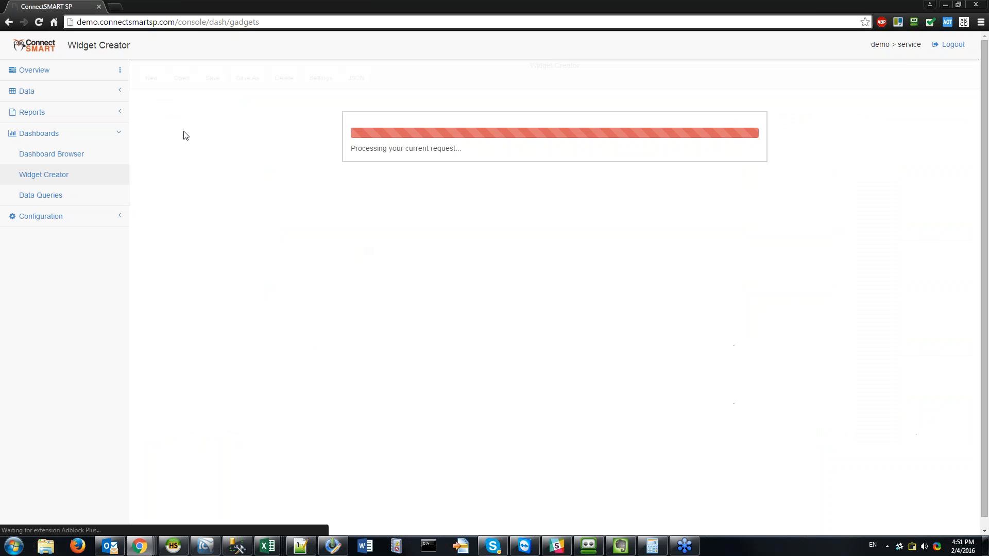
{"action": "left_click", "coordinate": [152, 78]}
{"action": "left_click", "coordinate": [379, 184]}
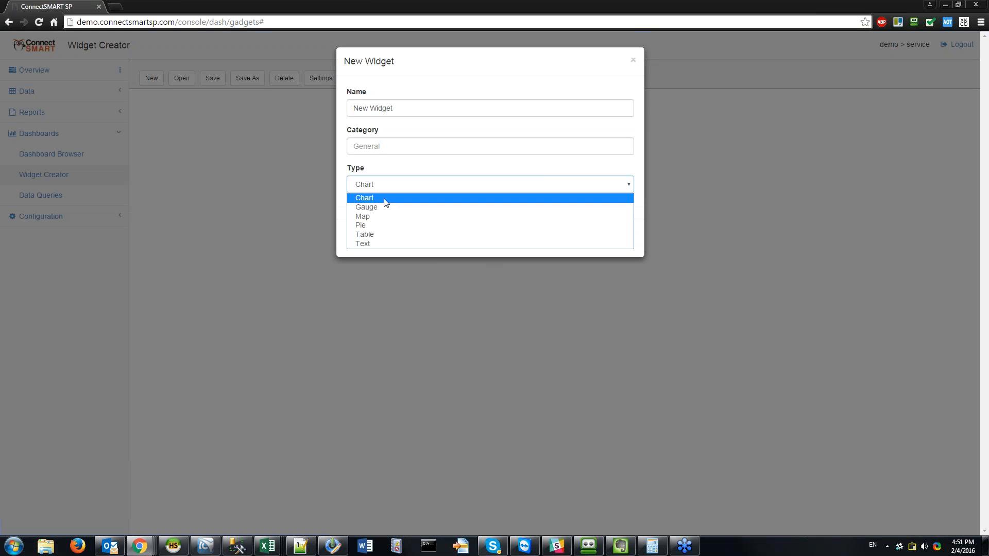
{"action": "left_click", "coordinate": [376, 243]}
{"action": "left_click_drag", "start_coordinate": [395, 108], "coordinate": [353, 109]}
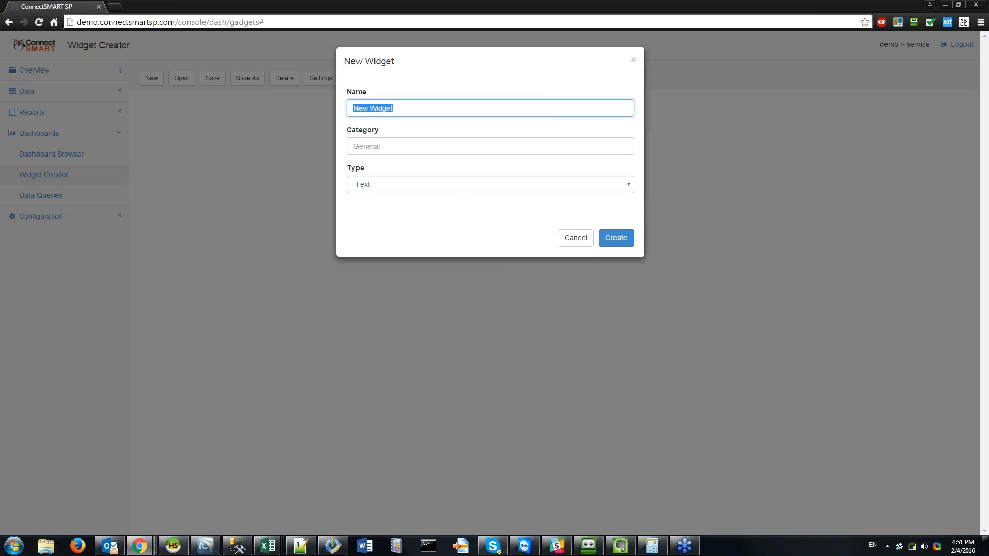
{"action": "type", "text": "Open Project Tickets 0 "}
{"action": "type", "text": "Coun"}
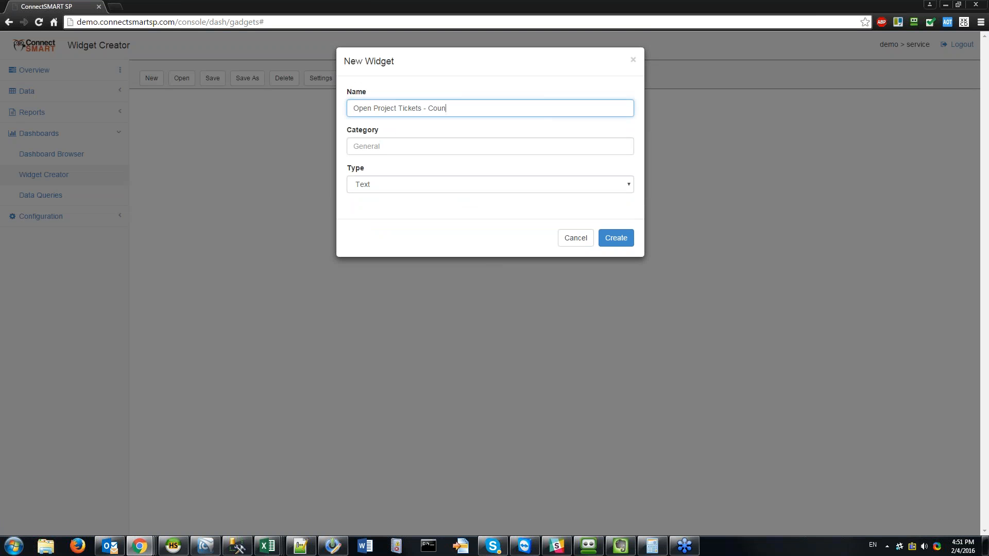
{"action": "key", "text": "Tab"}
{"action": "type", "text": "CW_"}
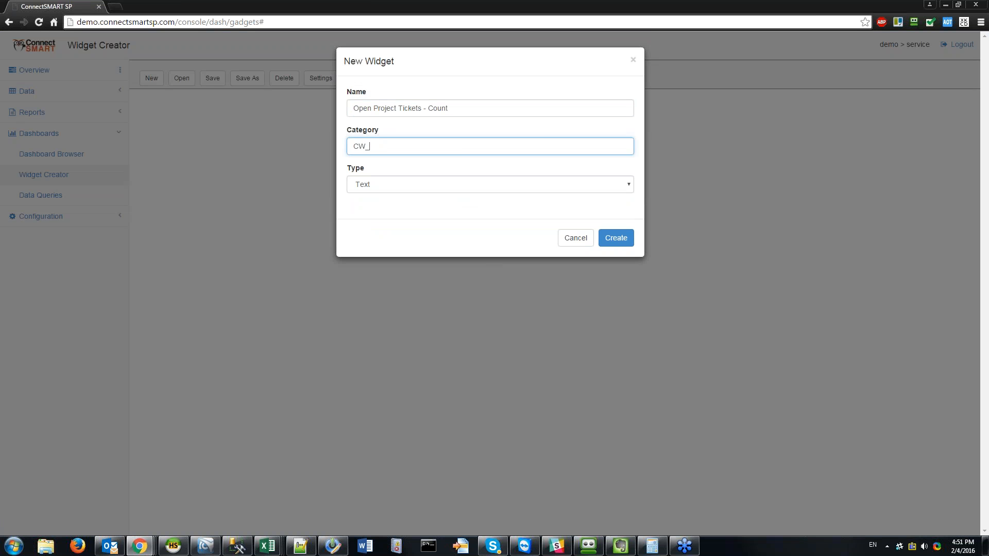
{"action": "type", "text": "Project"}
{"action": "key", "text": "Tab"}
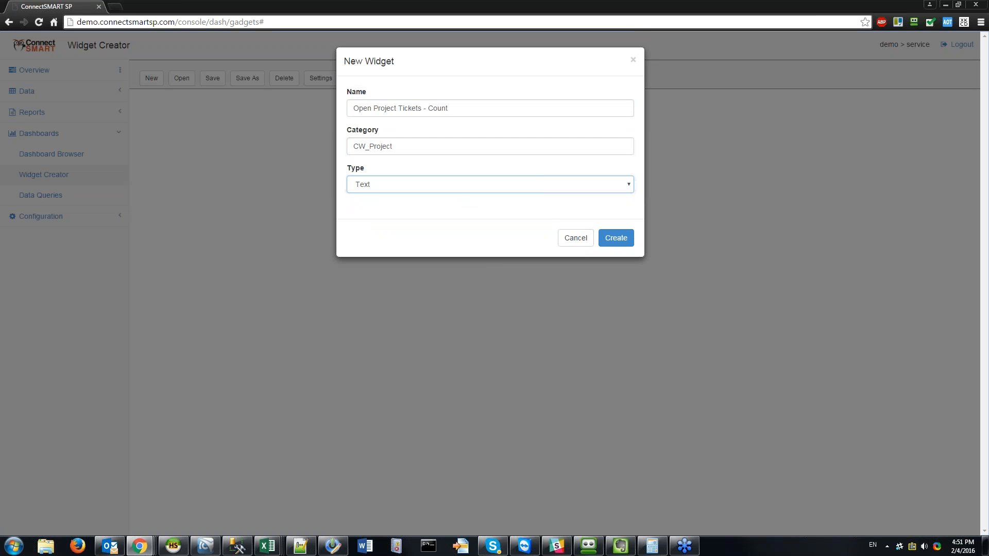
{"action": "left_click", "coordinate": [580, 299]}
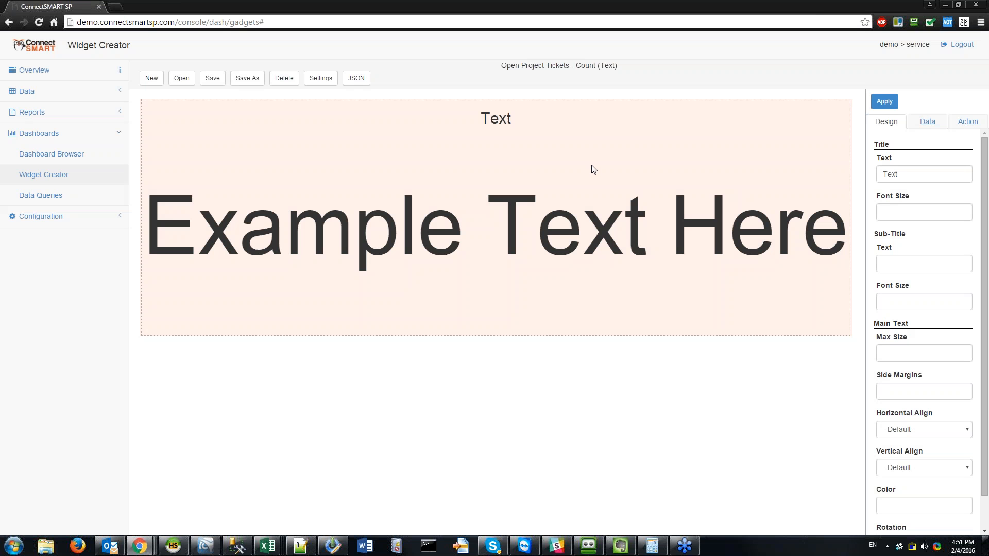
Step: Bind the widget to the Open Project Tickets - Count query and apply it so it shows 654
{"action": "left_click", "coordinate": [926, 128]}
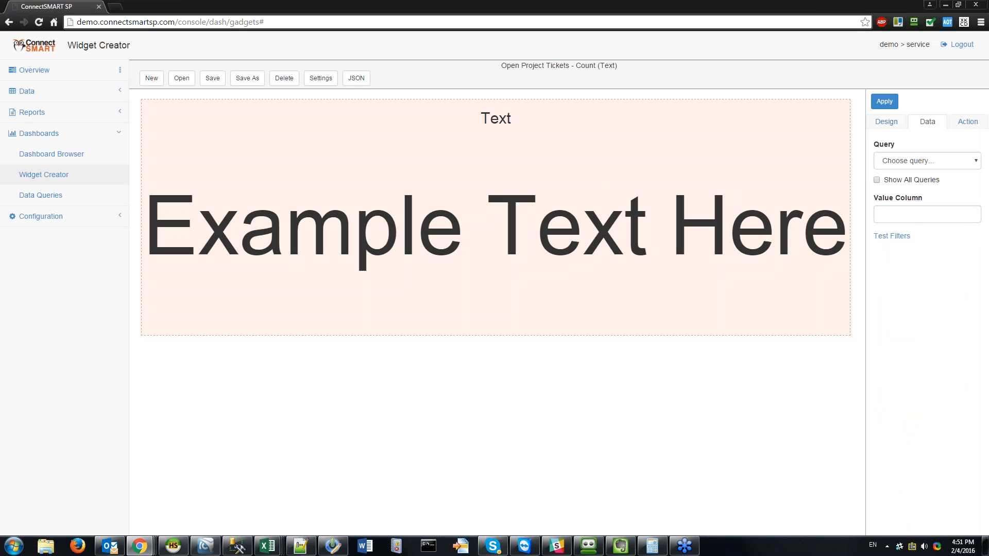
{"action": "left_click", "coordinate": [937, 161]}
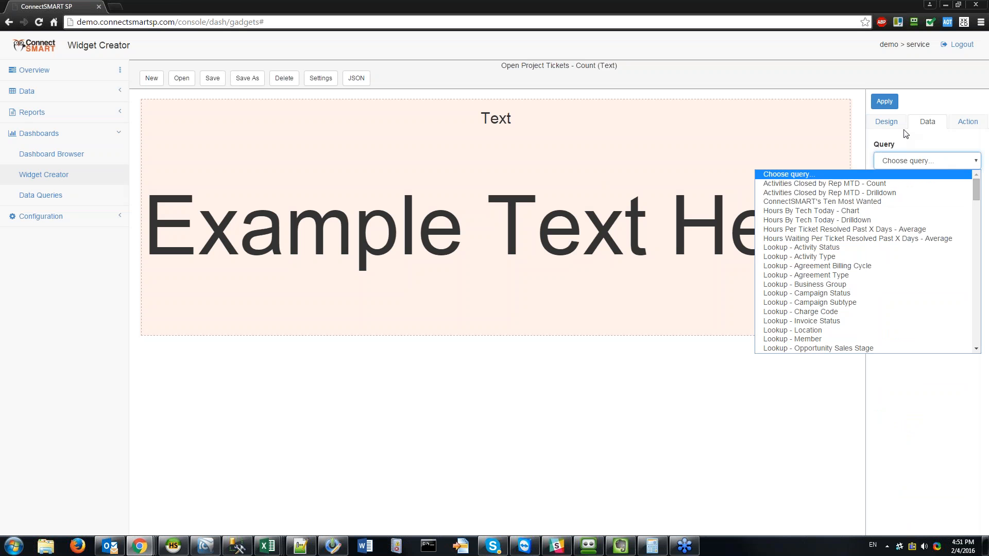
{"action": "scroll", "coordinate": [857, 234], "scroll_direction": "down", "scroll_amount": 6}
{"action": "scroll", "coordinate": [857, 235], "scroll_direction": "down", "scroll_amount": 7}
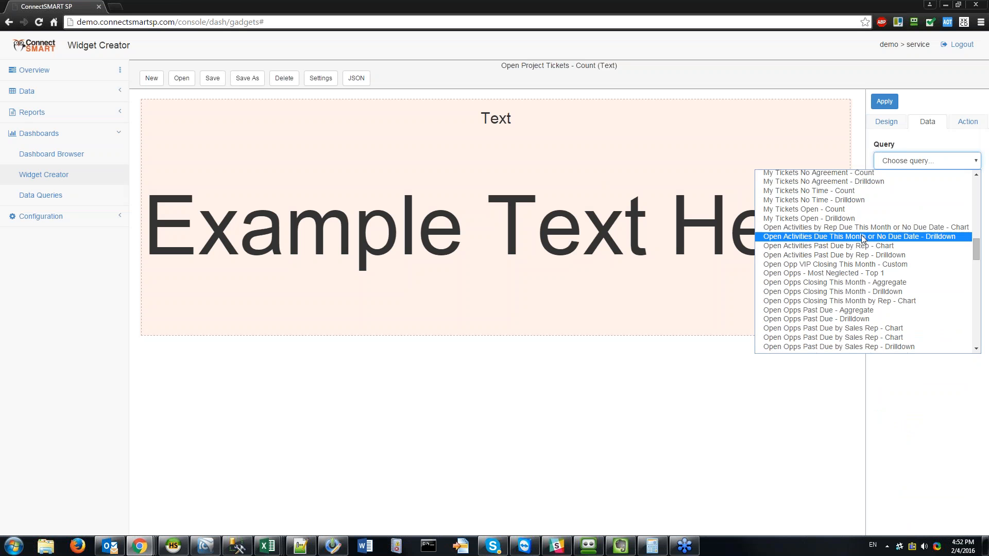
{"action": "scroll", "coordinate": [855, 230], "scroll_direction": "down", "scroll_amount": 6}
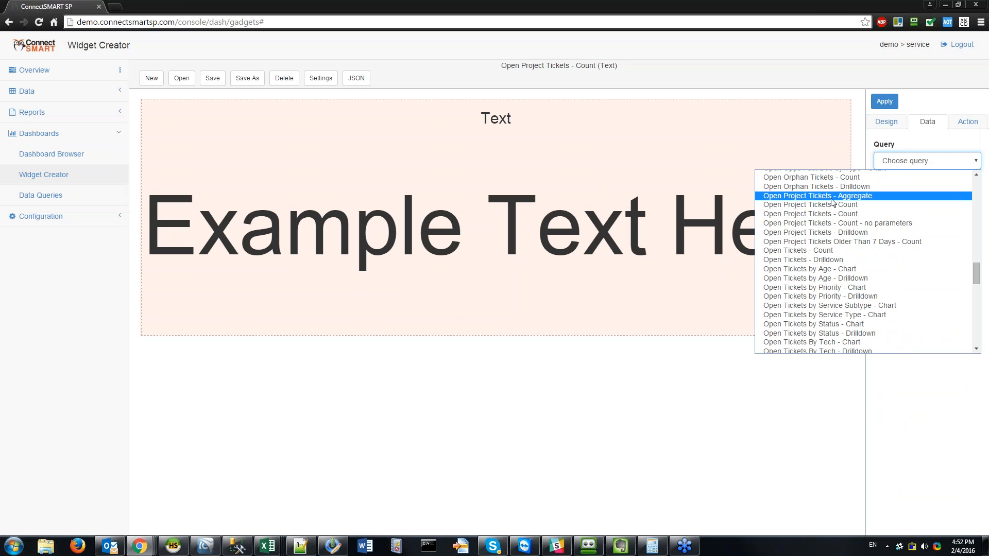
{"action": "left_click", "coordinate": [797, 206]}
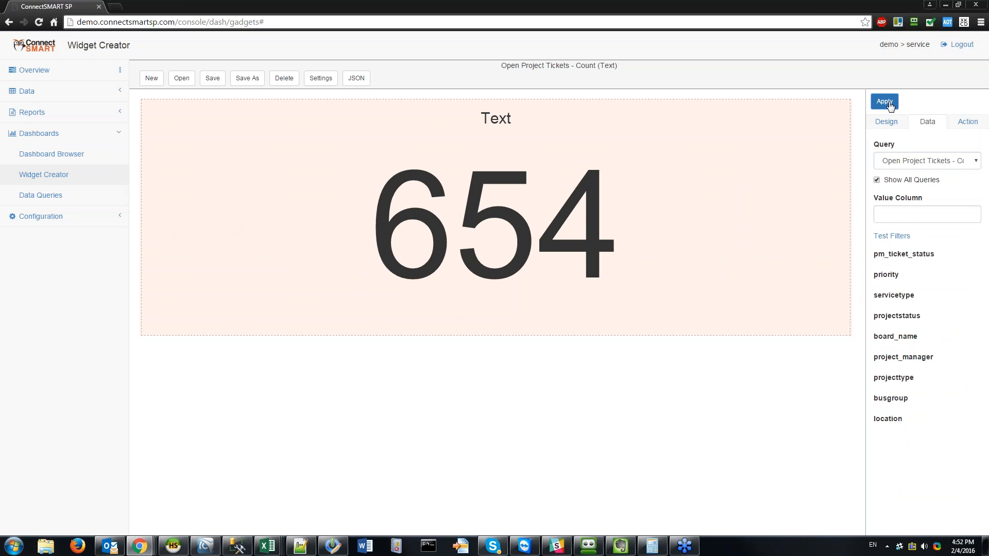
{"action": "left_click", "coordinate": [914, 161]}
{"action": "scroll", "coordinate": [869, 283], "scroll_direction": "down", "scroll_amount": 3}
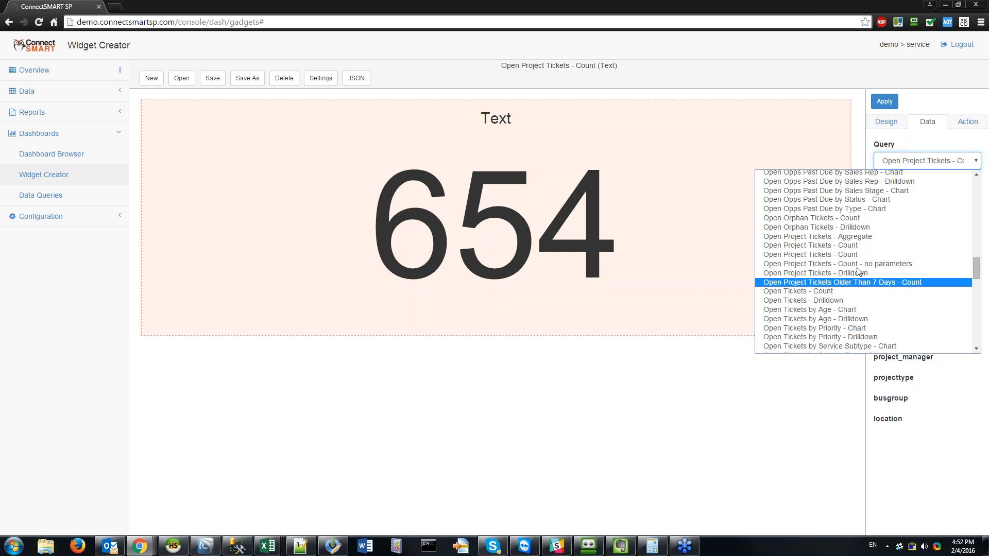
{"action": "left_click", "coordinate": [845, 255]}
{"action": "left_click", "coordinate": [886, 102]}
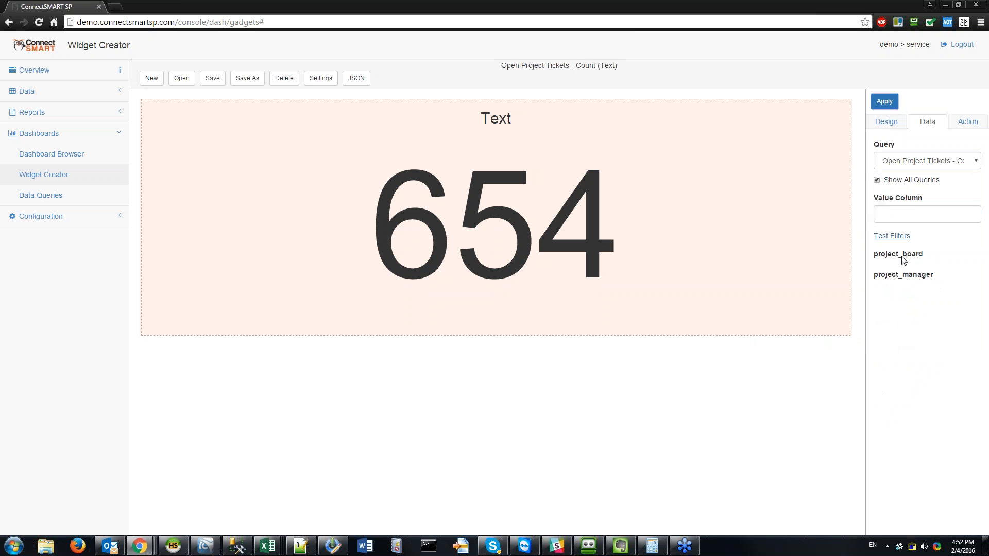
{"action": "left_click", "coordinate": [927, 215]}
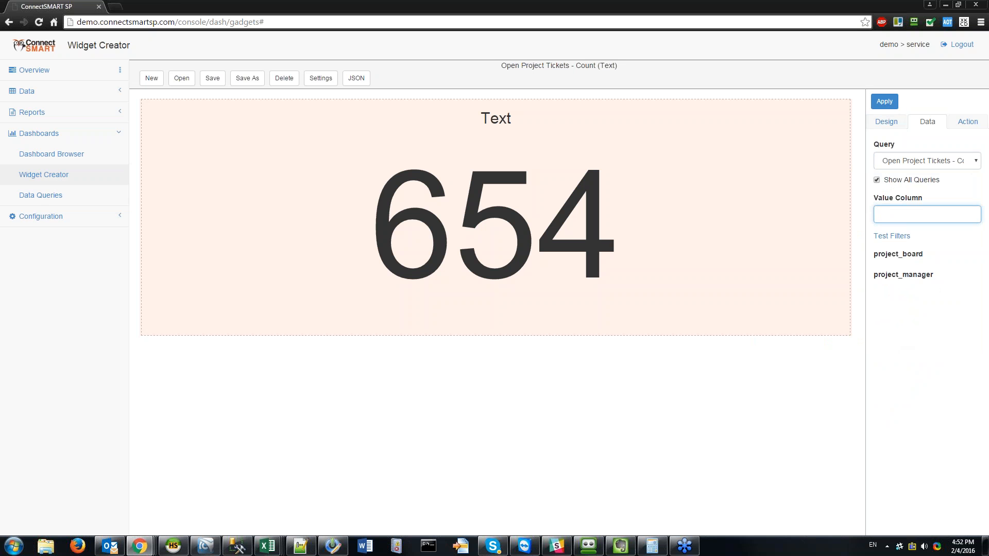
Step: In HeidiSQL, delete the age condition, add 'avg(age) as avg_age', and run the query
{"action": "left_click", "coordinate": [173, 546]}
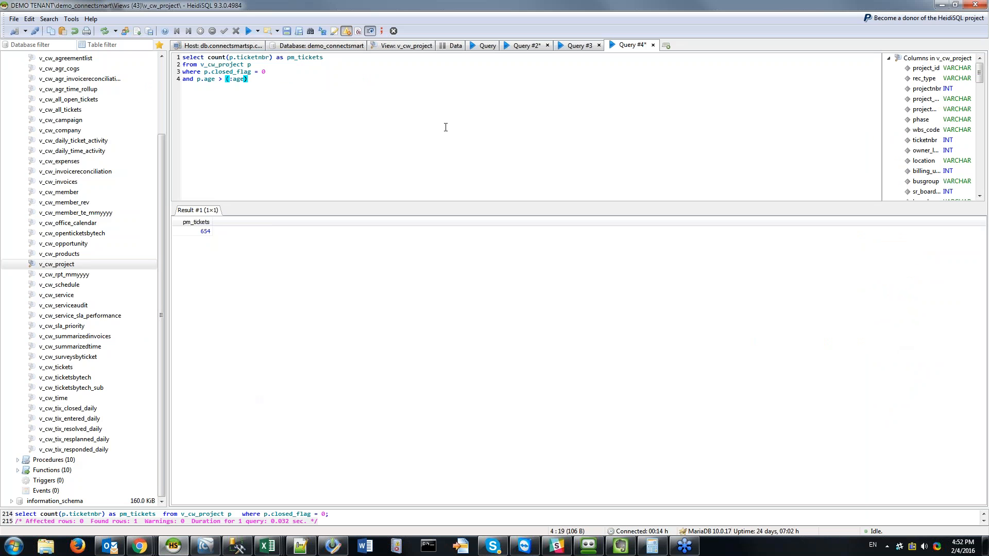
{"action": "key", "text": "Up"}
{"action": "key", "text": "Up"}
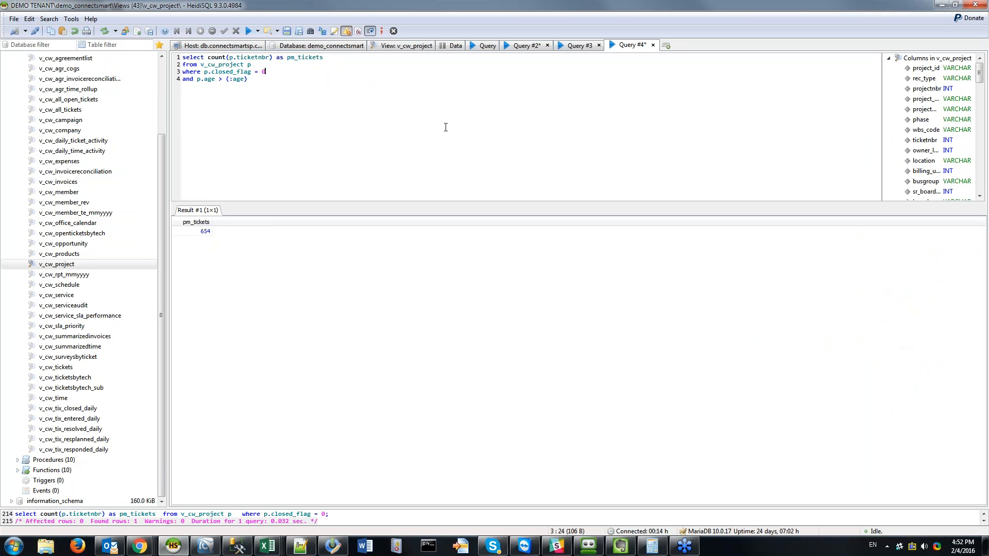
{"action": "key", "text": "shift+Down"}
{"action": "key", "text": "Delete"}
{"action": "type", "text": "avg(age)"}
{"action": "key", "text": "F9"}
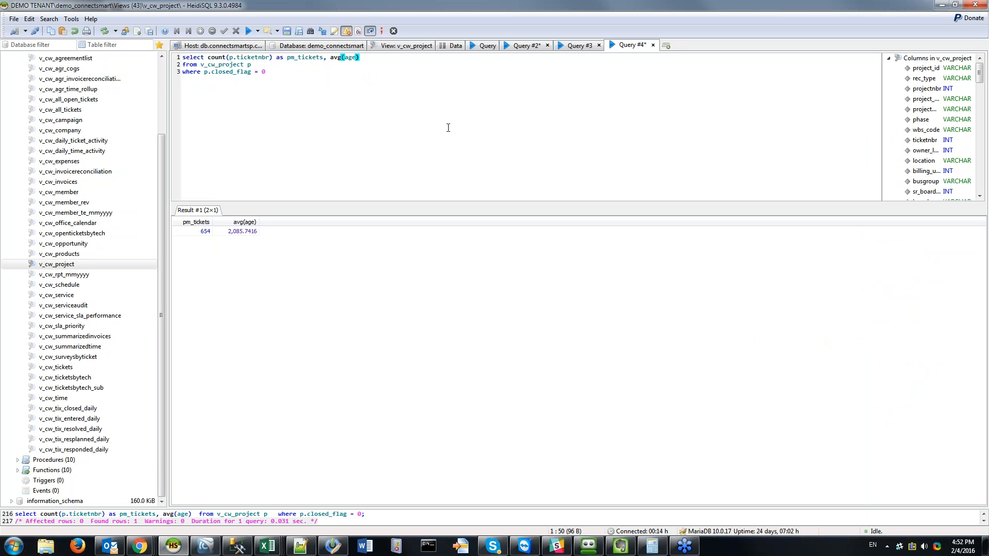
{"action": "type", "text": "as avg_age"}
{"action": "left_click", "coordinate": [421, 130]}
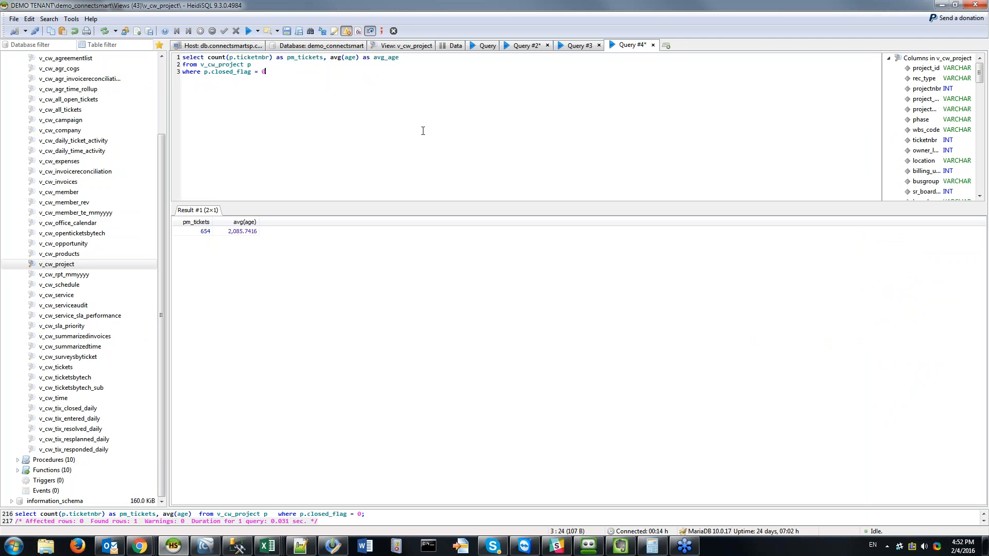
{"action": "key", "text": "F9"}
Step: Highlight the avg_age and pm_tickets aliases and the count expression, then return to the browser
{"action": "double_click", "coordinate": [381, 58]}
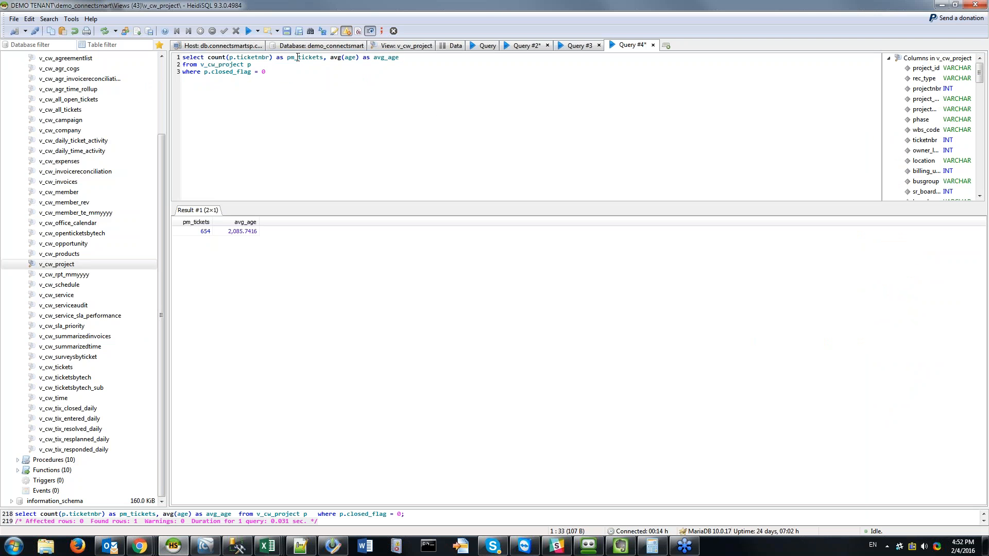
{"action": "double_click", "coordinate": [296, 57]}
{"action": "left_click", "coordinate": [287, 111]}
{"action": "left_click_drag", "start_coordinate": [207, 59], "coordinate": [281, 59]}
{"action": "left_click", "coordinate": [429, 62]}
{"action": "left_click", "coordinate": [942, 4]}
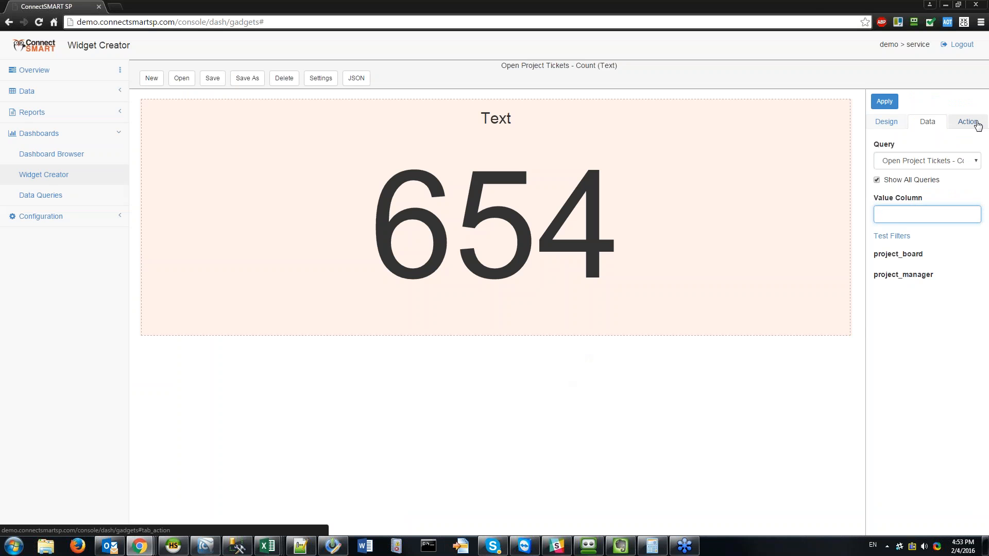
Step: Set the widget's title to 'Open Project Tickets' in its design settings and apply it
{"action": "left_click", "coordinate": [886, 122]}
{"action": "double_click", "coordinate": [891, 174]}
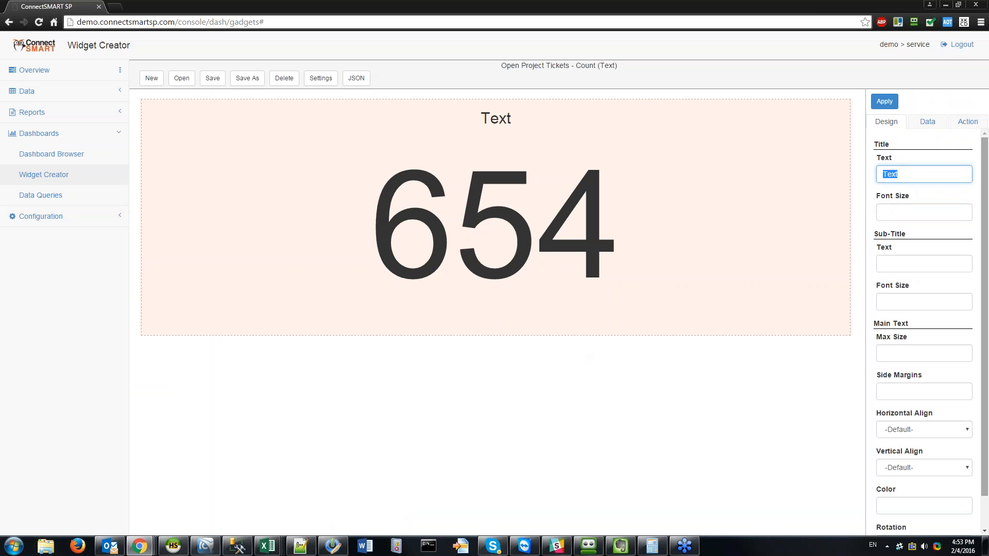
{"action": "type", "text": "Open Project Tickets"}
{"action": "left_click", "coordinate": [885, 101]}
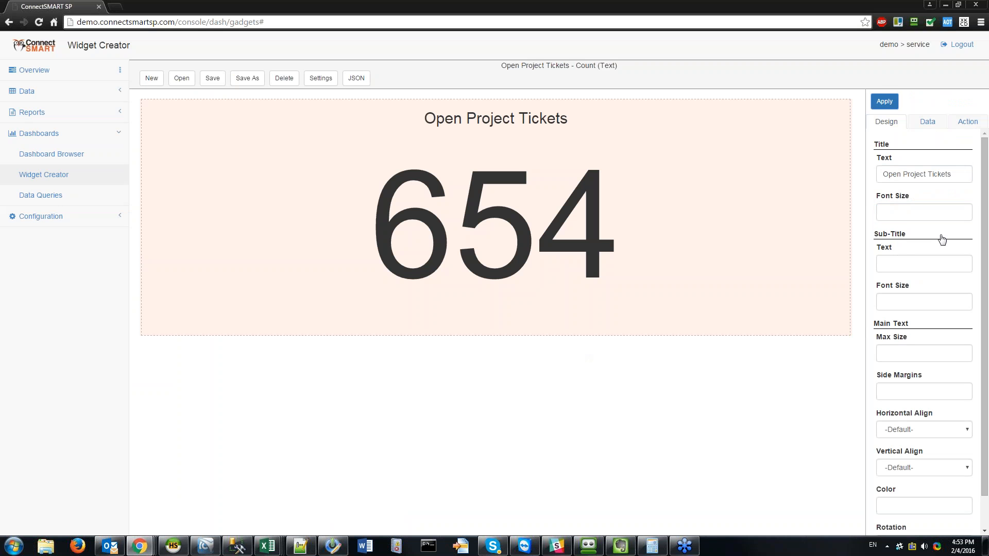
{"action": "left_click", "coordinate": [924, 212]}
{"action": "left_click", "coordinate": [924, 264]}
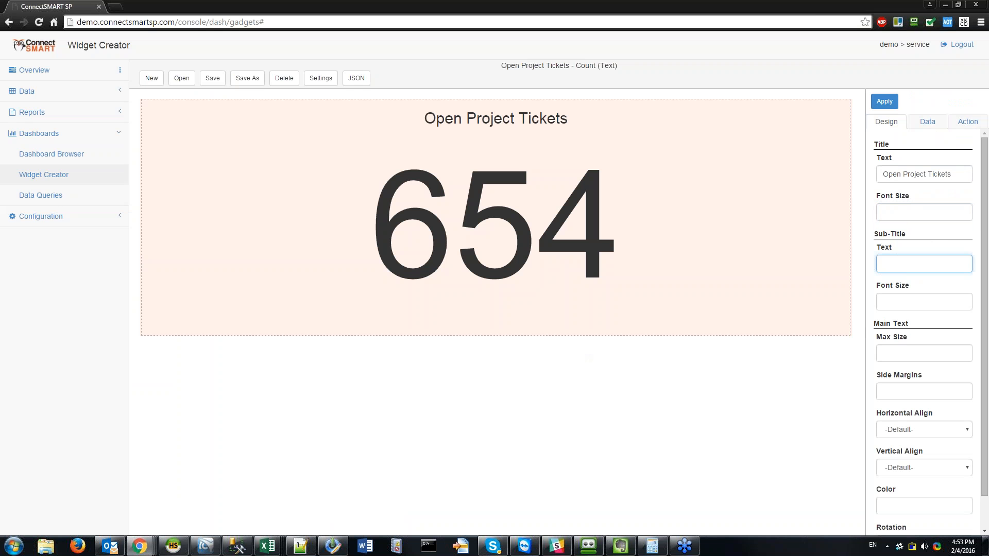
{"action": "scroll", "coordinate": [909, 265], "scroll_direction": "down", "scroll_amount": 1}
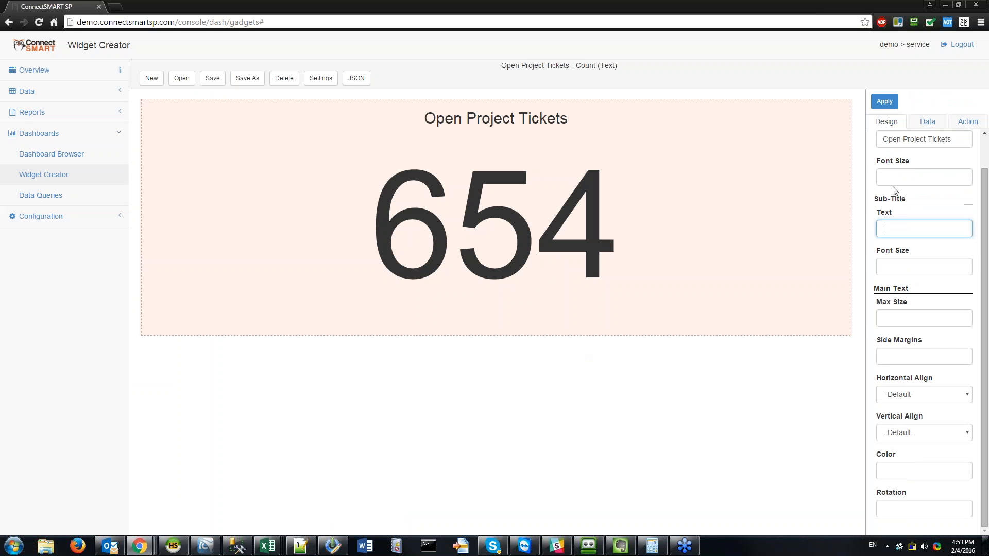
{"action": "scroll", "coordinate": [895, 192], "scroll_direction": "up", "scroll_amount": 1}
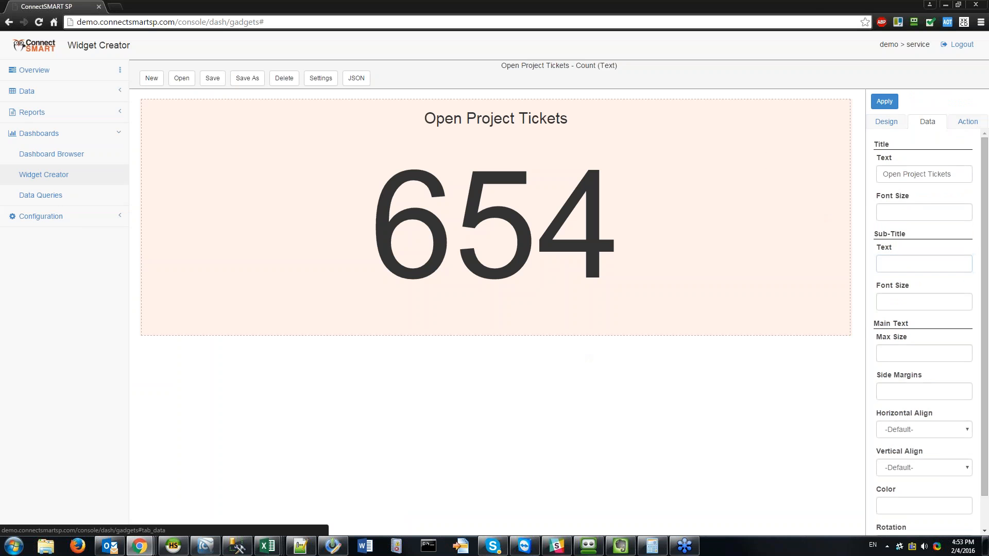
Step: Review the data and drilldown settings, save the widget as a new gadget, and go to Data Queries
{"action": "left_click", "coordinate": [927, 123]}
{"action": "left_click", "coordinate": [967, 122]}
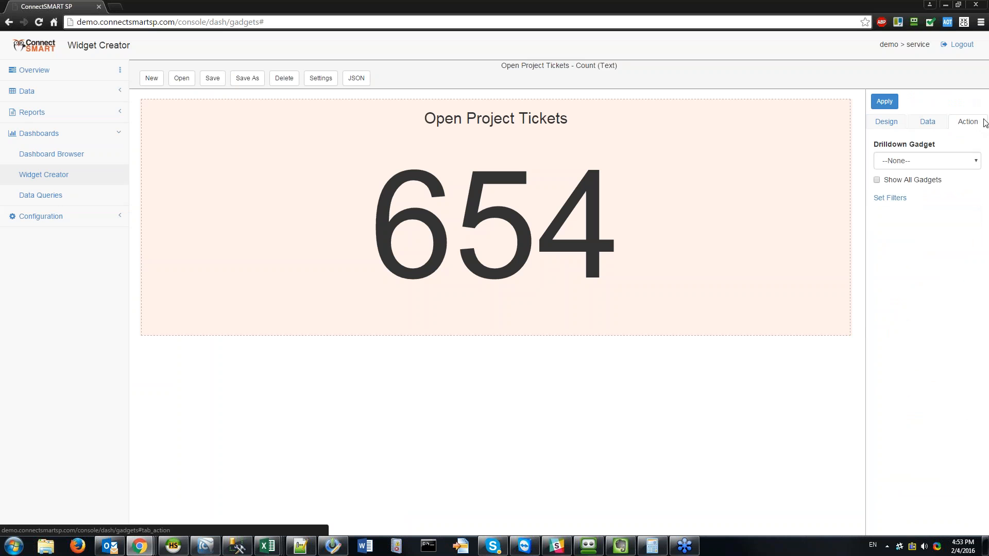
{"action": "triple_click", "coordinate": [876, 145]}
{"action": "left_click", "coordinate": [950, 147]}
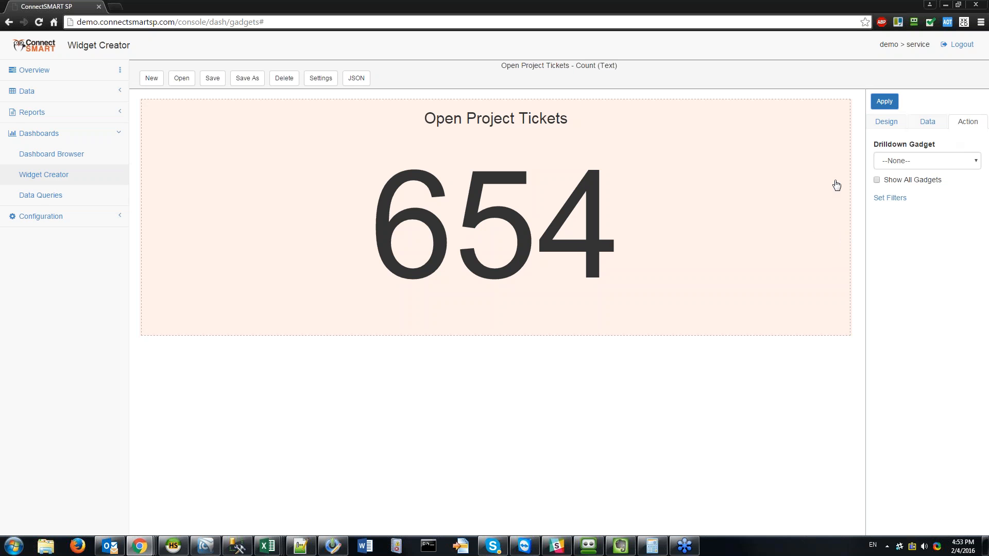
{"action": "left_click", "coordinate": [212, 78]}
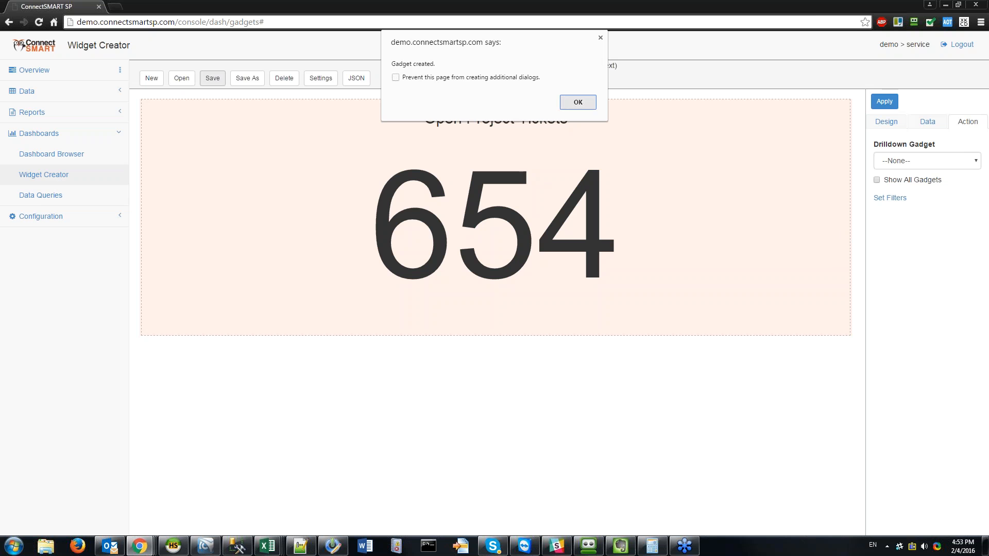
{"action": "left_click", "coordinate": [578, 102]}
{"action": "left_click", "coordinate": [85, 195]}
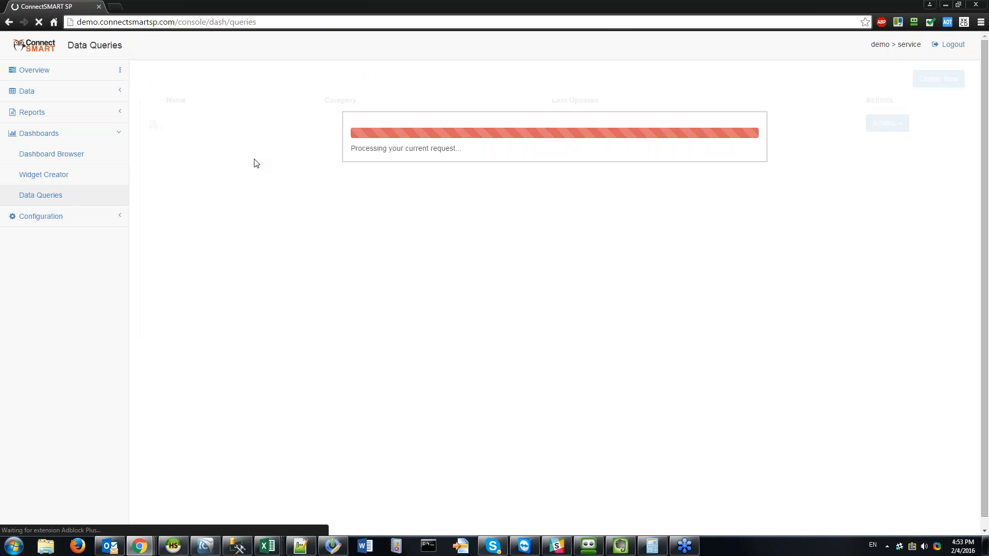
Step: Load the existing Open Tickets - Orphans - Count widget into the Widget Creator
{"action": "left_click", "coordinate": [43, 175]}
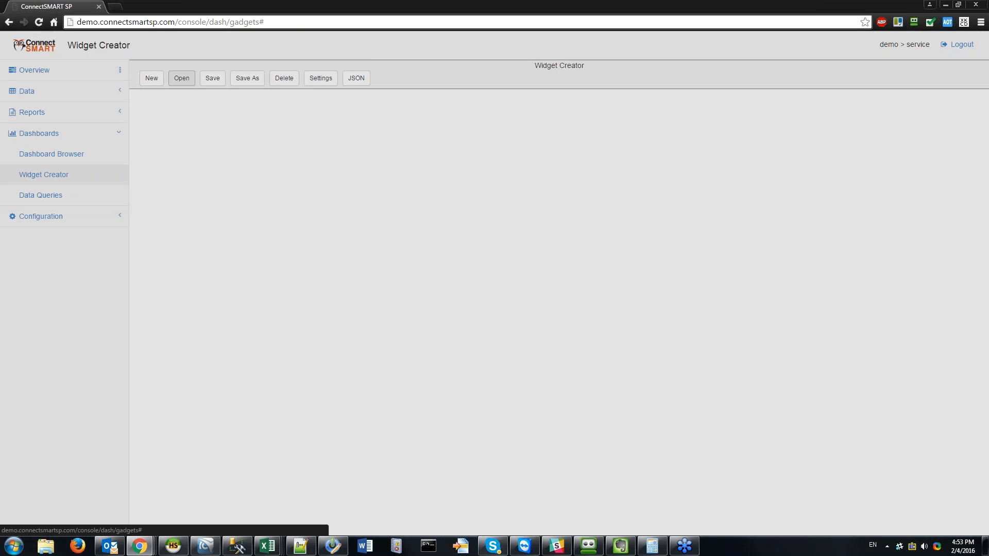
{"action": "left_click", "coordinate": [181, 78]}
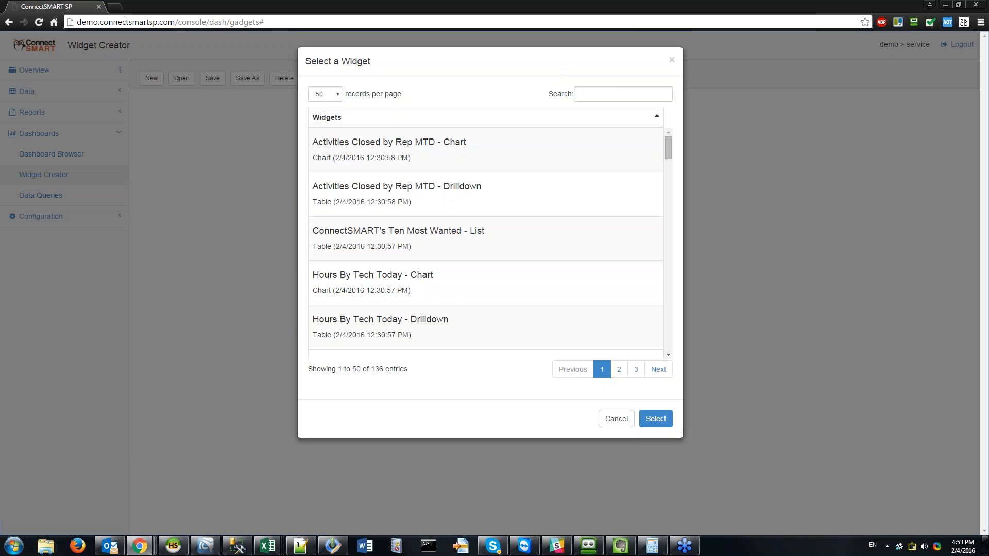
{"action": "type", "text": "open tic"}
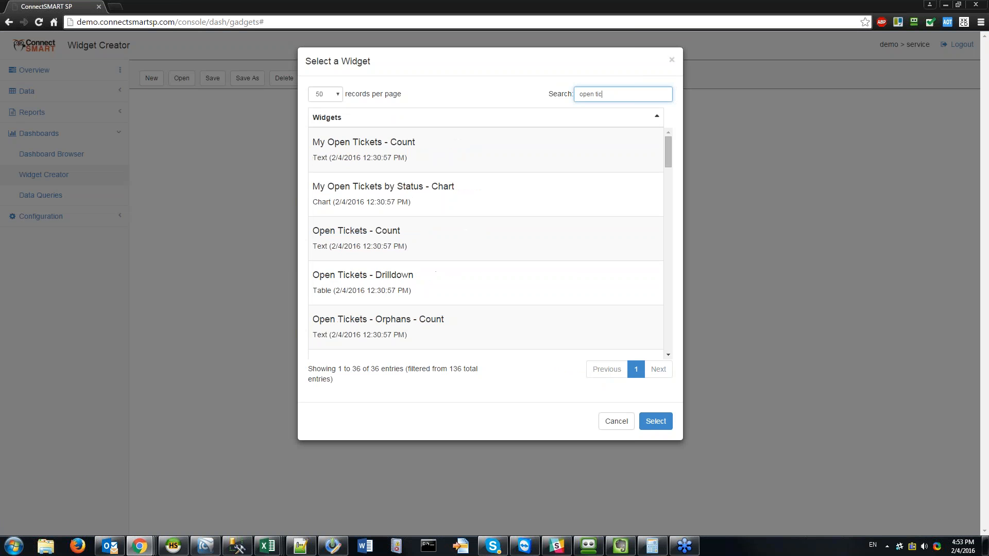
{"action": "left_click", "coordinate": [458, 240]}
{"action": "scroll", "coordinate": [459, 239], "scroll_direction": "down", "scroll_amount": 1}
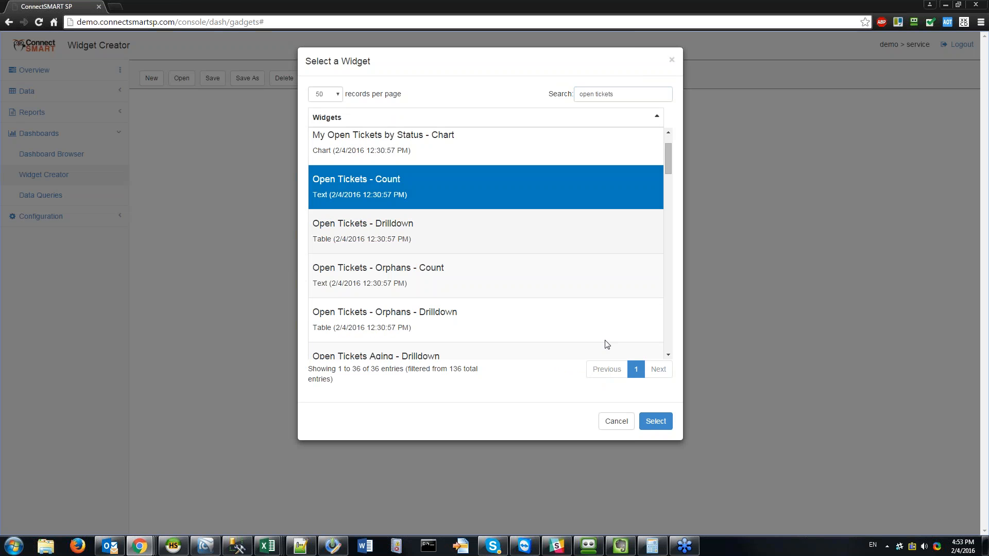
{"action": "left_click", "coordinate": [458, 289]}
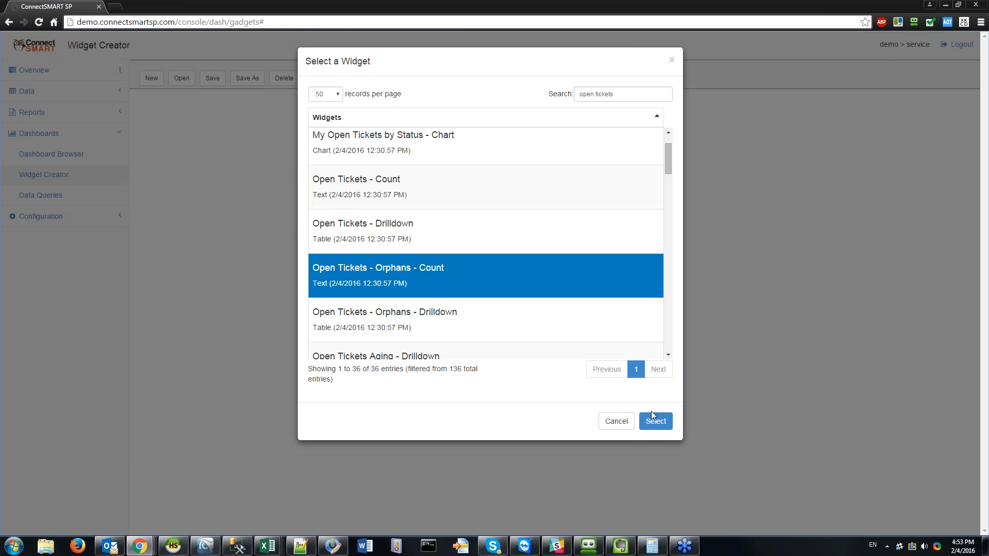
{"action": "left_click", "coordinate": [657, 423]}
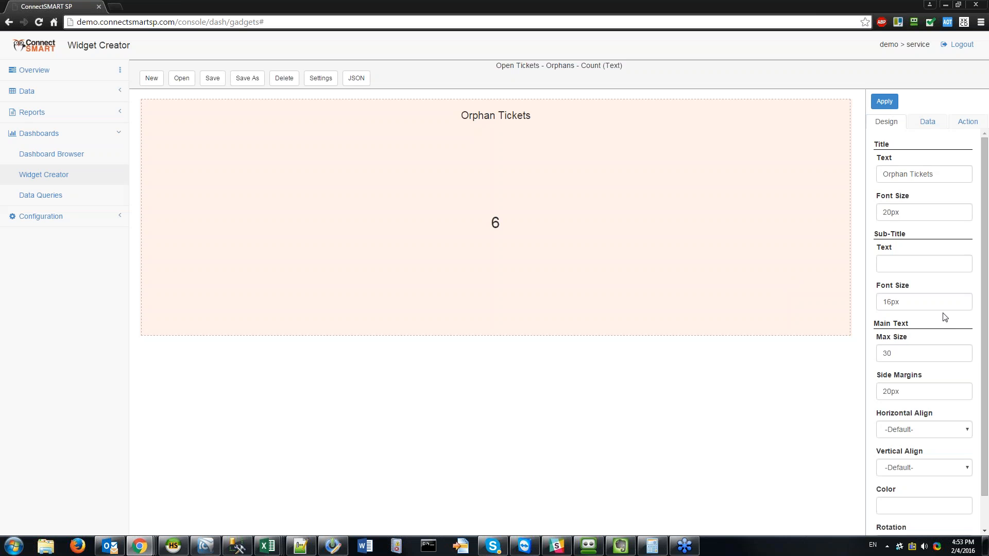
Step: Clear its maximum text size and keep Open Tickets - Drilldown as its drilldown
{"action": "double_click", "coordinate": [922, 358]}
{"action": "key", "text": "BackSpace"}
{"action": "left_click", "coordinate": [885, 101]}
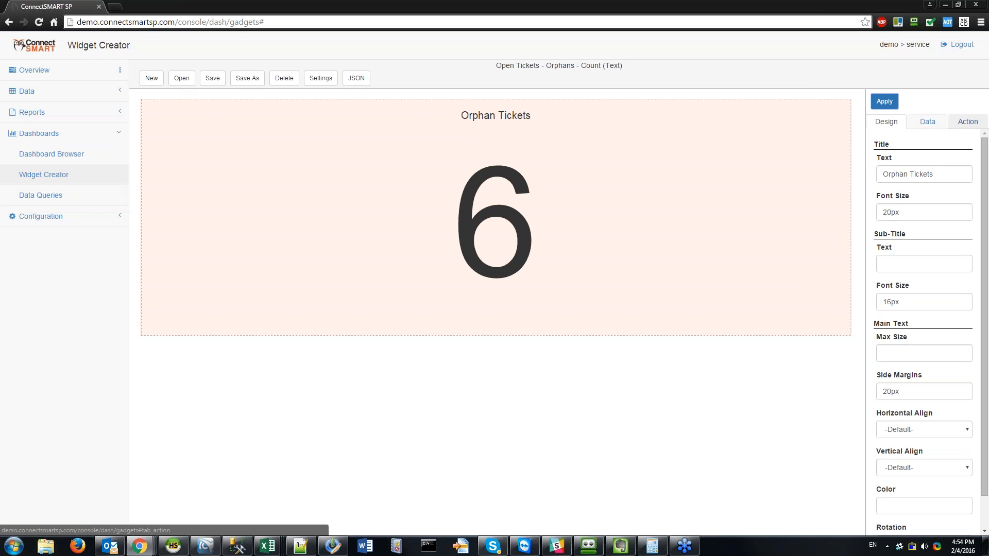
{"action": "left_click", "coordinate": [968, 121]}
{"action": "left_click", "coordinate": [936, 164]}
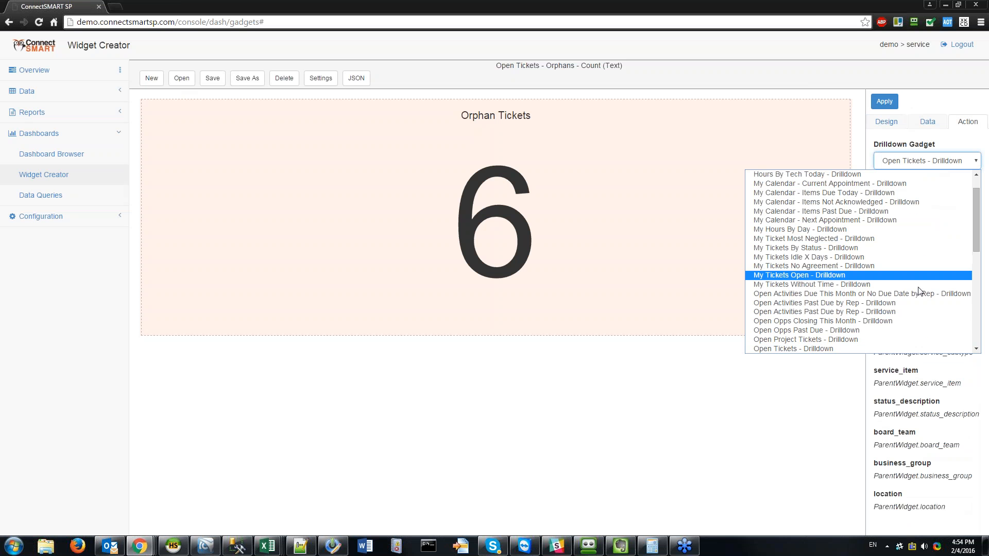
{"action": "left_click", "coordinate": [647, 77]}
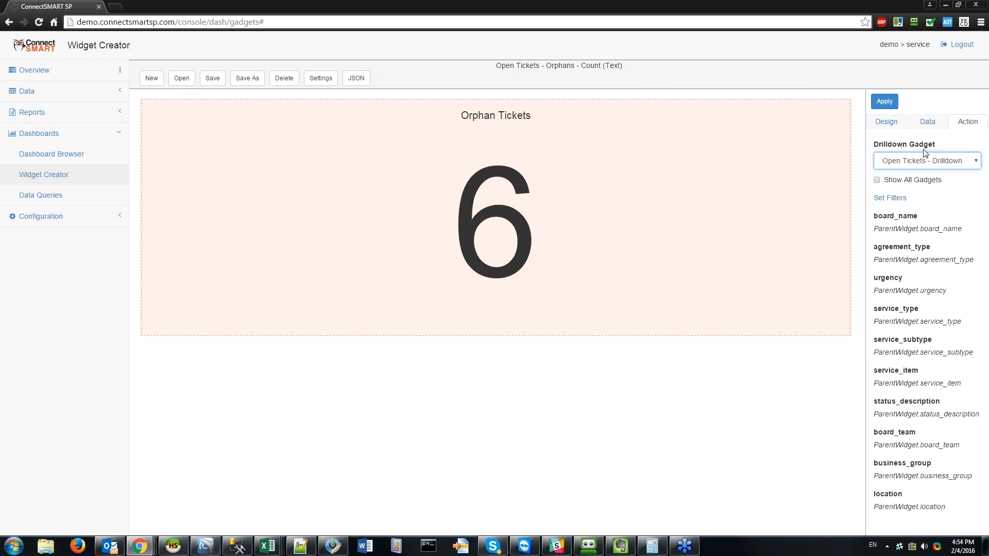
{"action": "left_click", "coordinate": [456, 332]}
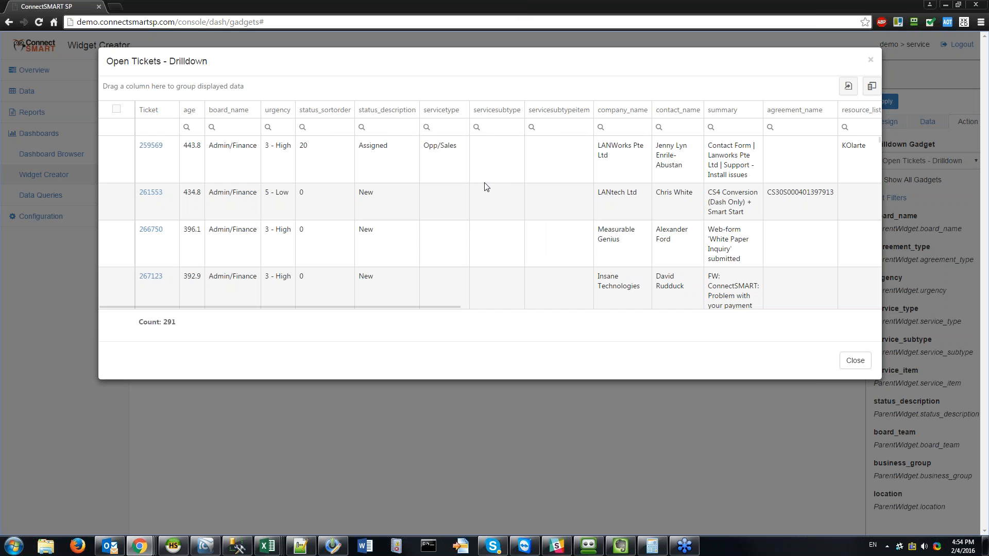
{"action": "scroll", "coordinate": [306, 175], "scroll_direction": "down", "scroll_amount": 3}
{"action": "scroll", "coordinate": [314, 206], "scroll_direction": "up", "scroll_amount": 5}
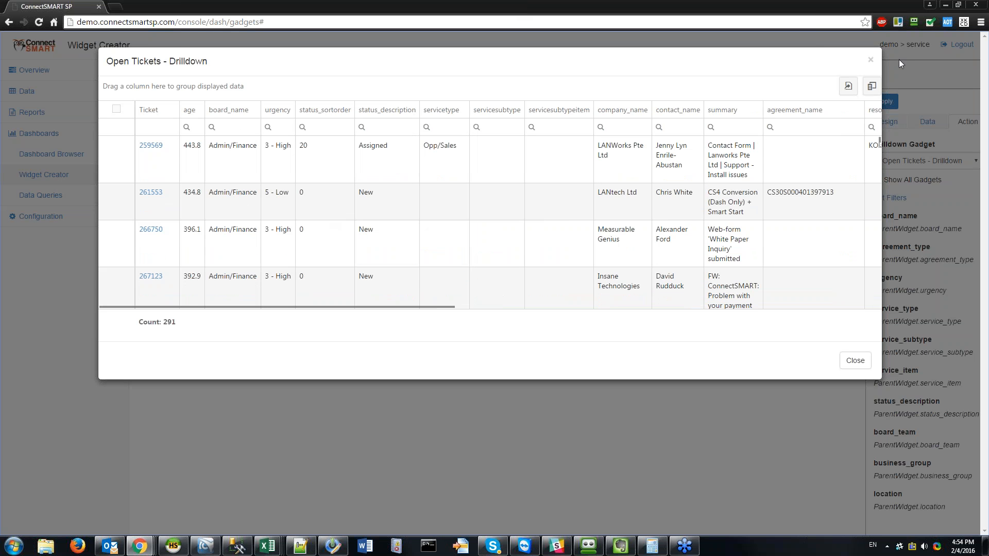
{"action": "left_click", "coordinate": [871, 61]}
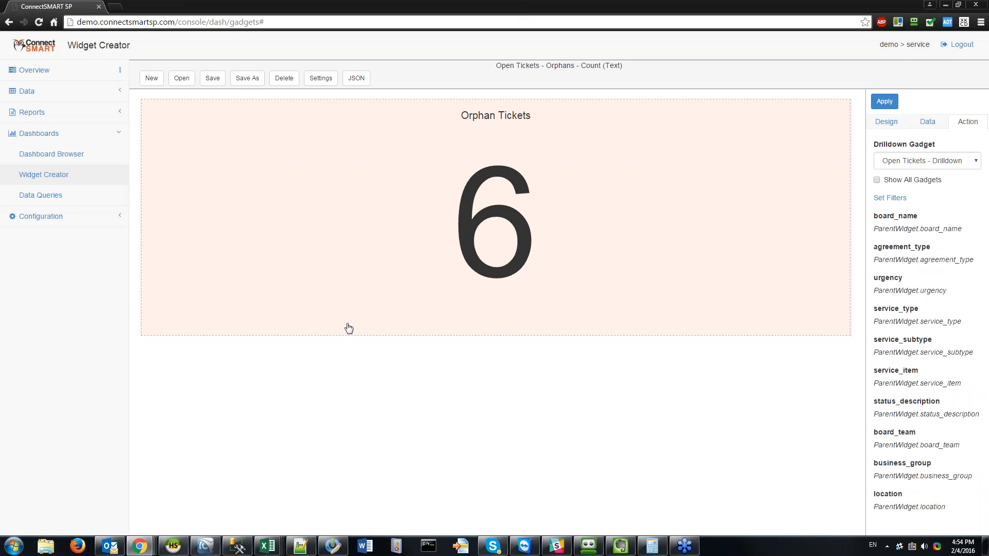
Step: Search data queries for 'proje' and edit the Open Project Tickets - Count query
{"action": "left_click", "coordinate": [101, 200]}
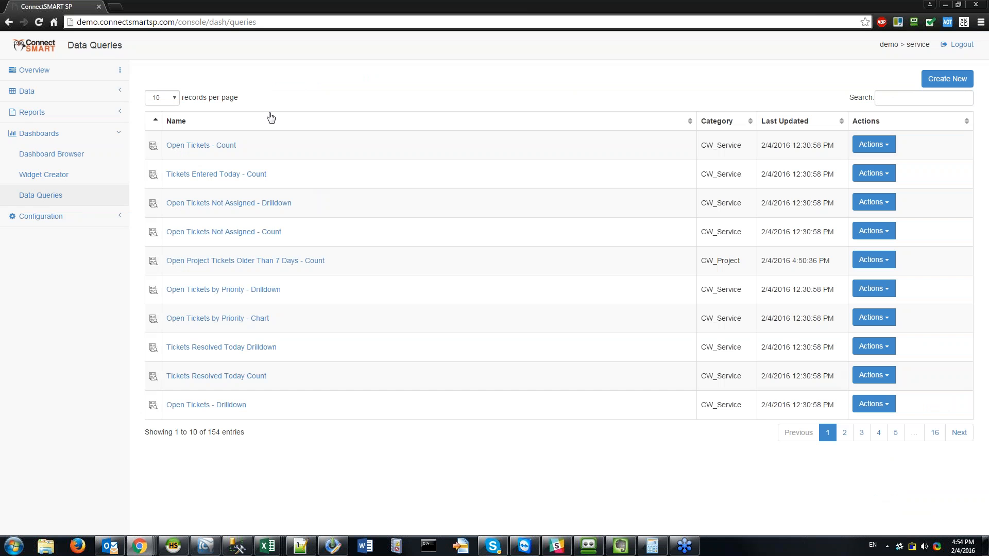
{"action": "left_click", "coordinate": [912, 95]}
{"action": "type", "text": "project"}
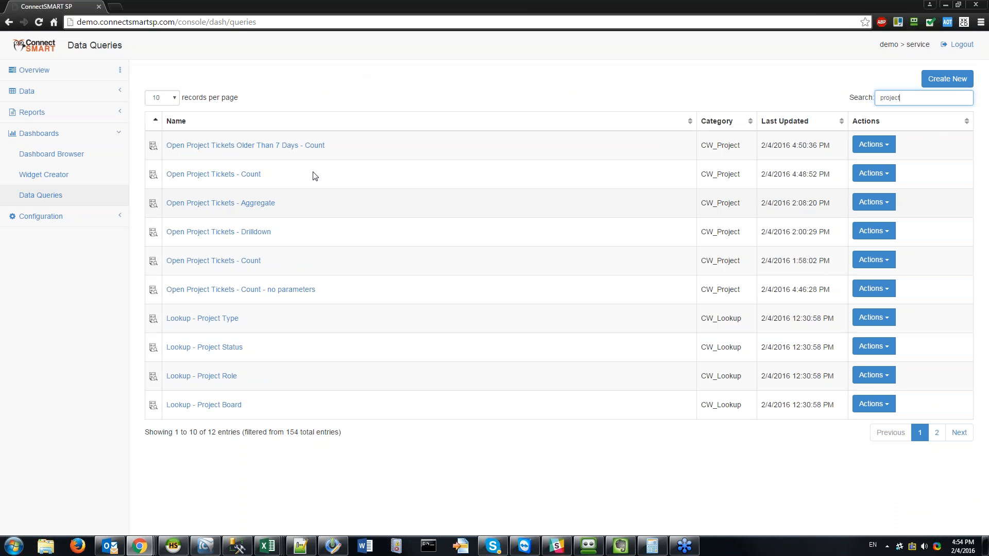
{"action": "left_click", "coordinate": [870, 173]}
{"action": "left_click", "coordinate": [888, 197]}
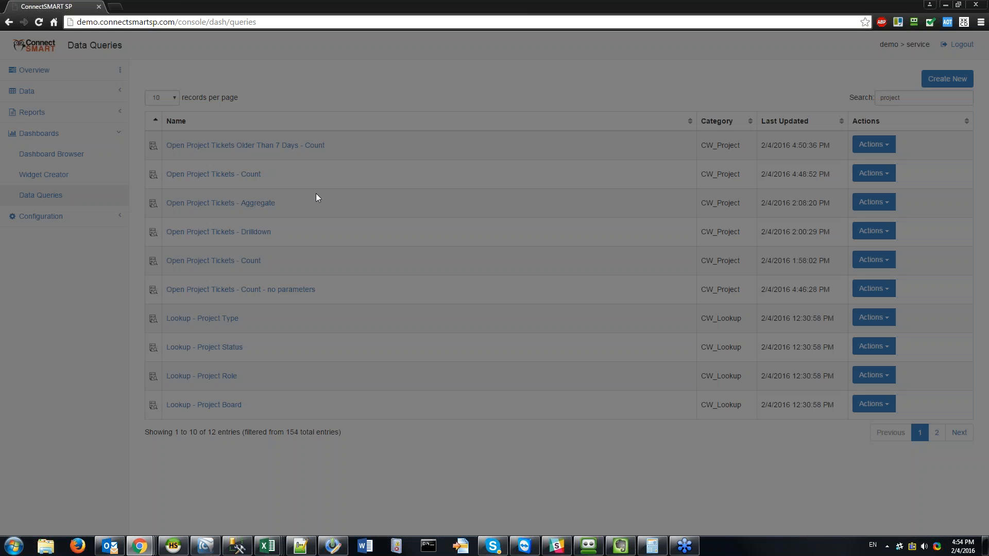
Step: Select the query's full SQL text, close the editor without saving, and switch to HeidiSQL
{"action": "left_click", "coordinate": [394, 98]}
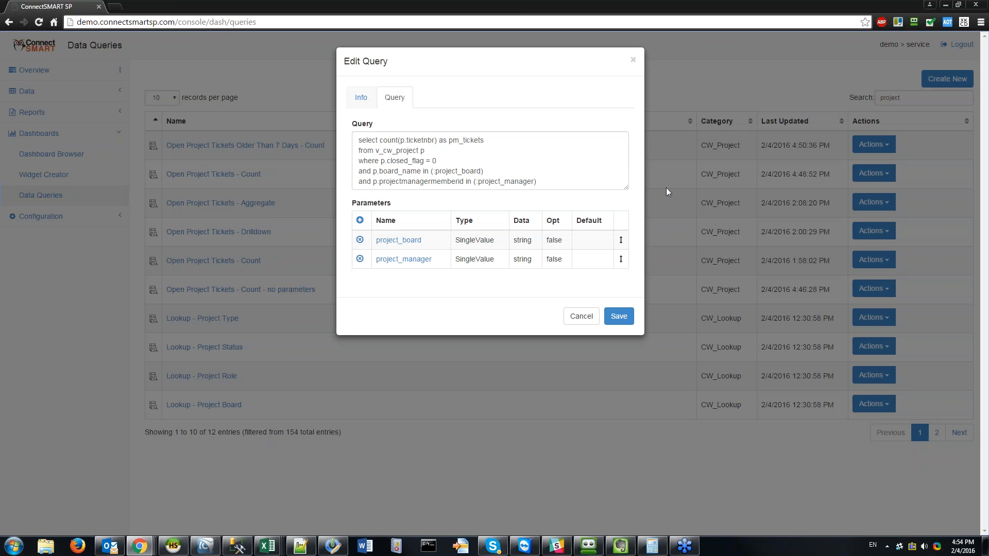
{"action": "left_click_drag", "start_coordinate": [627, 188], "coordinate": [627, 286]}
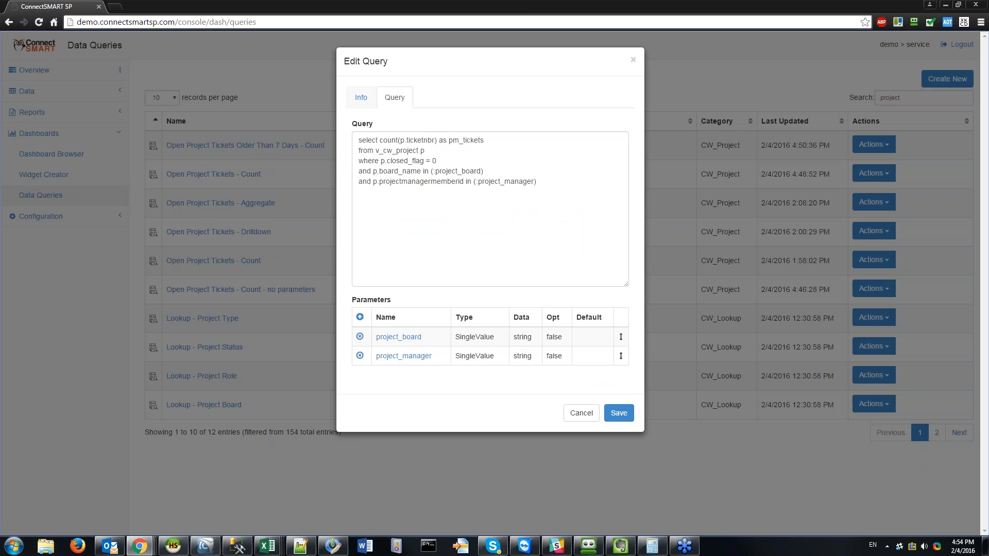
{"action": "left_click_drag", "start_coordinate": [537, 182], "coordinate": [348, 149]}
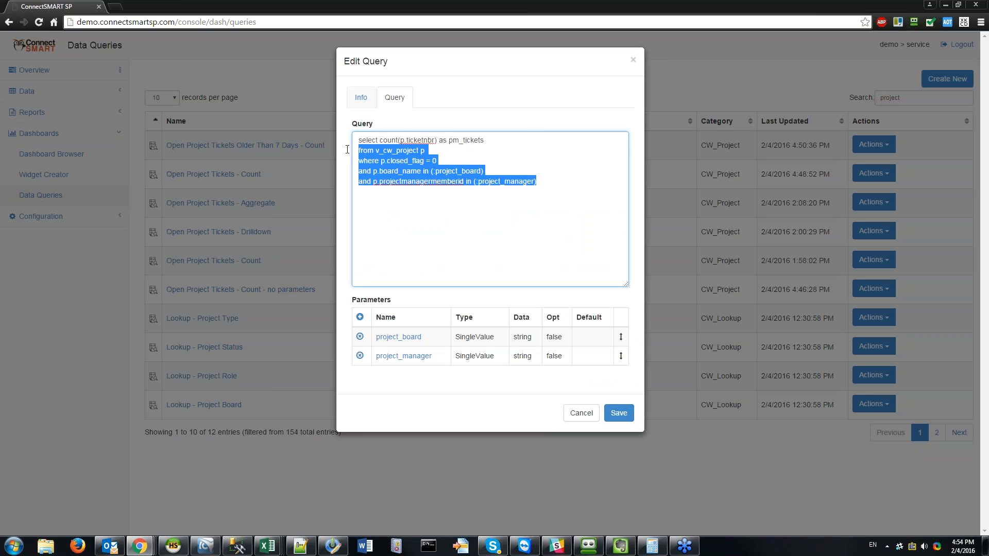
{"action": "key", "text": "ctrl+a"}
{"action": "key", "text": "ctrl+c"}
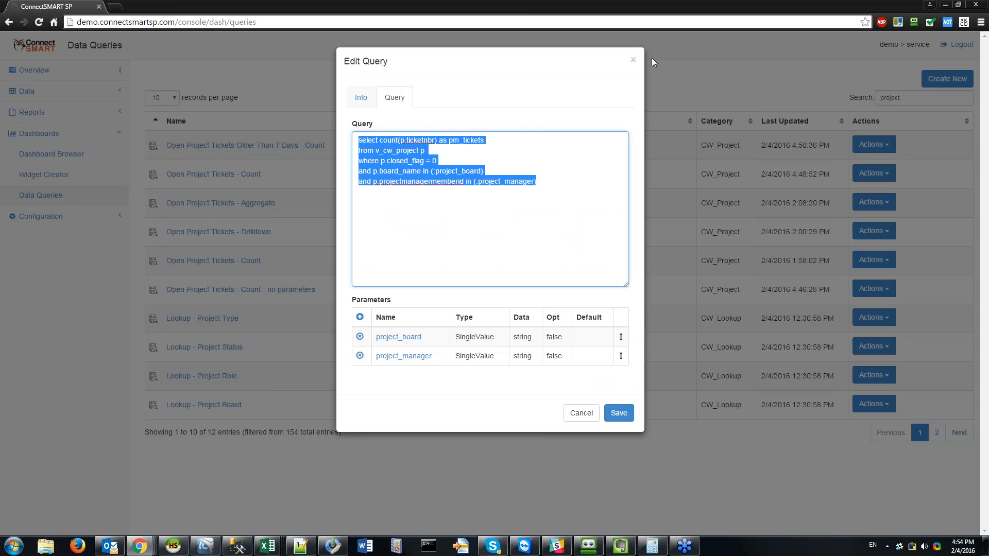
{"action": "left_click", "coordinate": [651, 62]}
{"action": "left_click", "coordinate": [173, 546]}
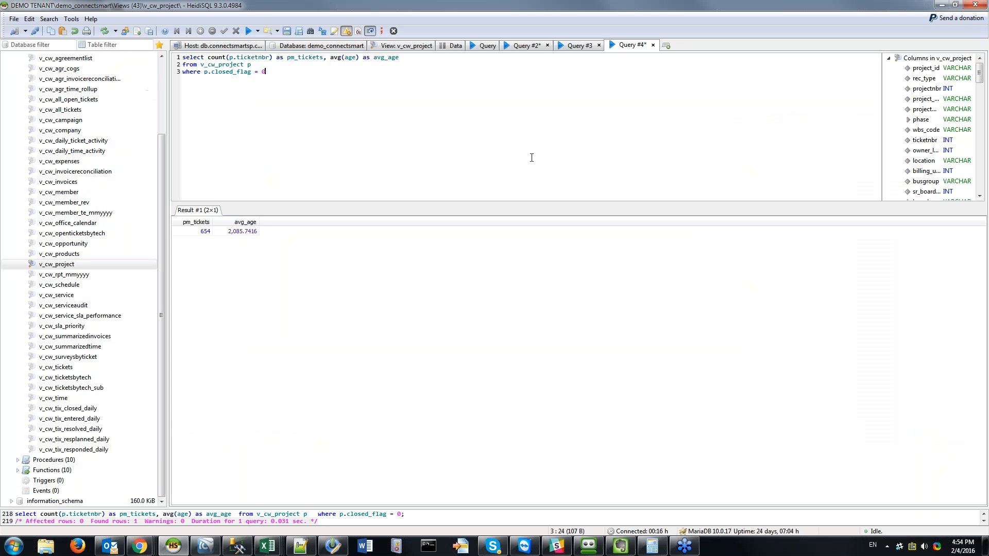
Step: Paste the copied project tickets query into HeidiSQL and comment out the board and manager filters
{"action": "key", "text": "ctrl+a"}
{"action": "key", "text": "ctrl+v"}
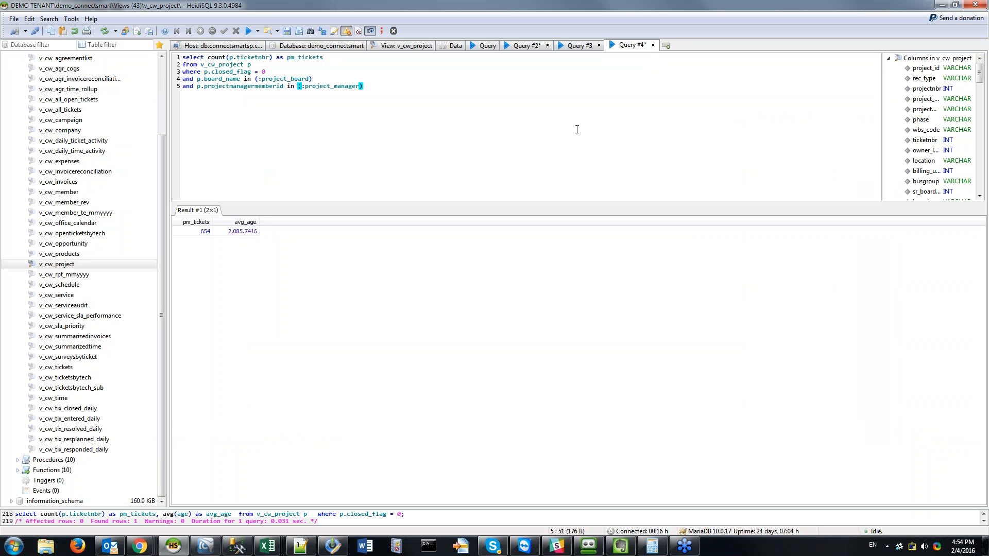
{"action": "key", "text": "Home"}
{"action": "key", "text": "shift+Up"}
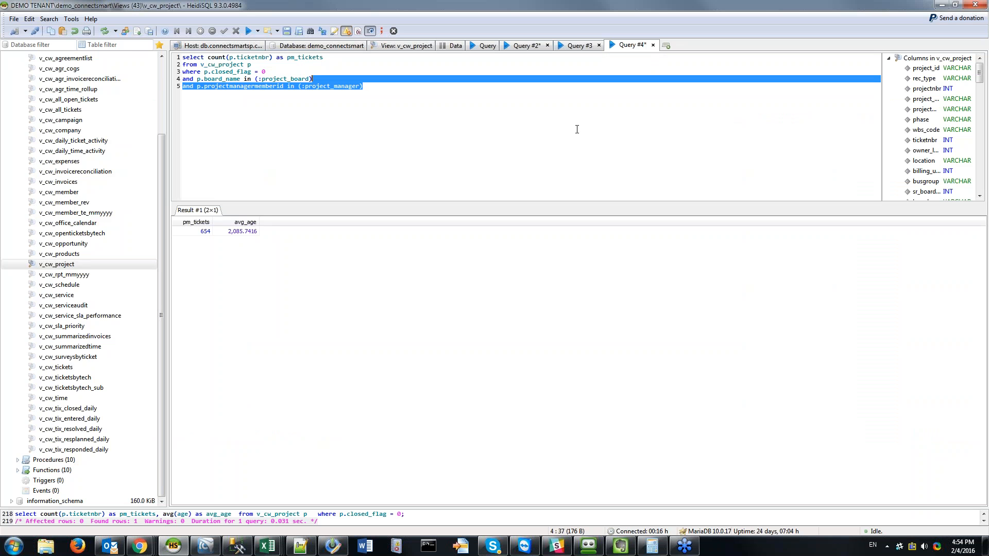
{"action": "key", "text": "ctrl+slash"}
{"action": "key", "text": "End"}
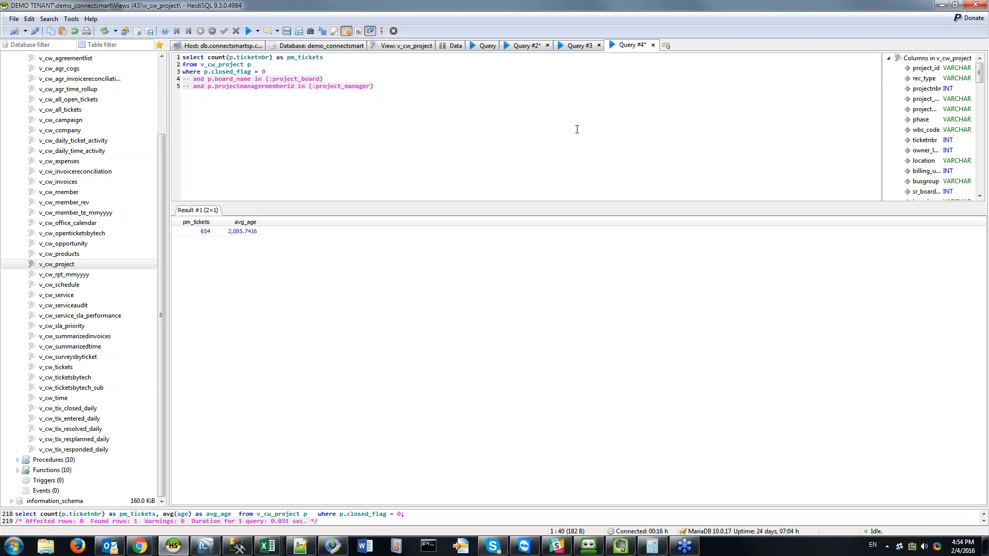
Step: Replace the count expression with * and run it, then browse the 654 project rows
{"action": "key", "text": "ctrl+shift+Left"}
{"action": "key", "text": "ctrl+shift+Left"}
{"action": "key", "text": "Left"}
{"action": "key", "text": "Left"}
{"action": "key", "text": "Left"}
{"action": "key", "text": "Left"}
{"action": "key", "text": "Left"}
{"action": "key", "text": "Left"}
{"action": "key", "text": "Left"}
{"action": "key", "text": "Left"}
{"action": "key", "text": "ctrl+Left"}
{"action": "key", "text": "shift+End"}
{"action": "type", "text": "*"}
{"action": "key", "text": "F9"}
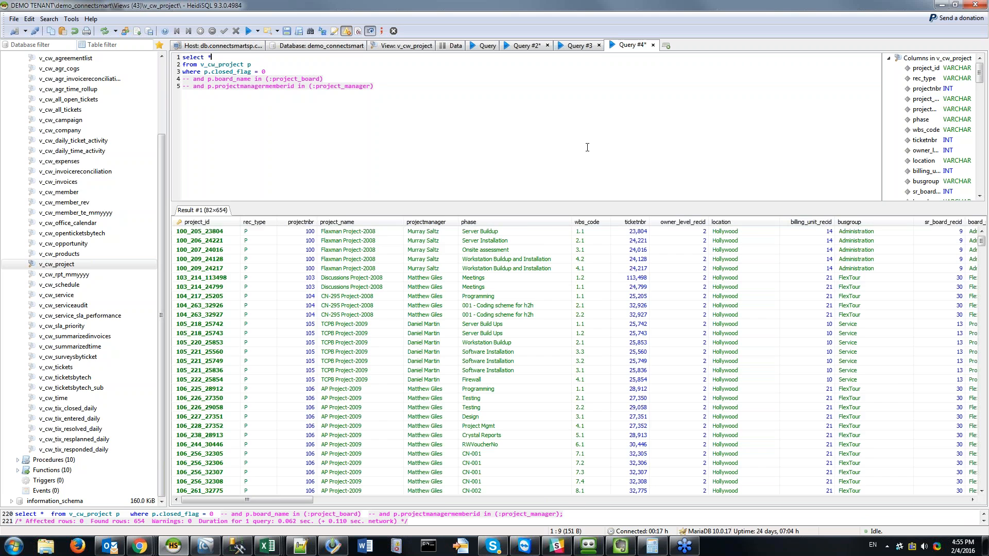
{"action": "left_click_drag", "start_coordinate": [291, 500], "coordinate": [232, 481]}
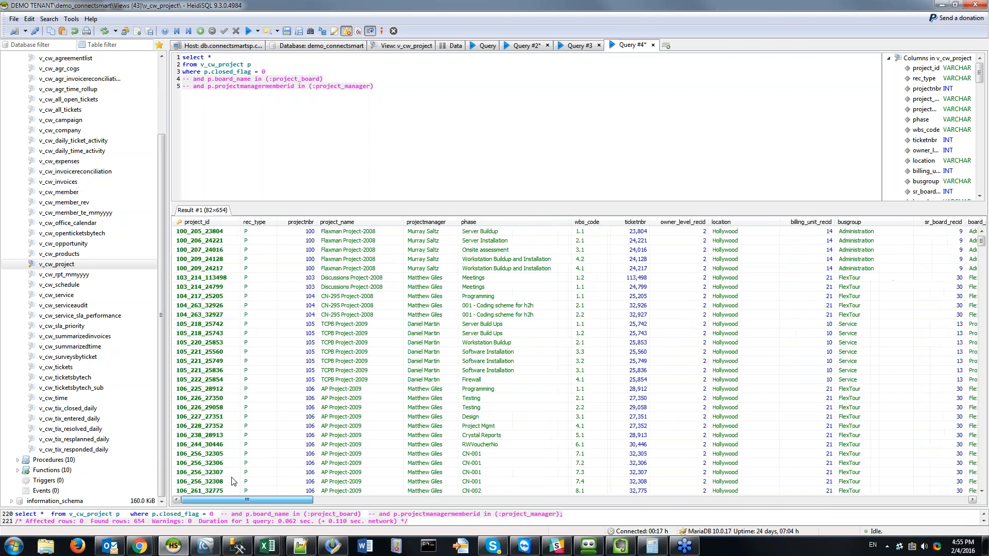
{"action": "left_click", "coordinate": [405, 281]}
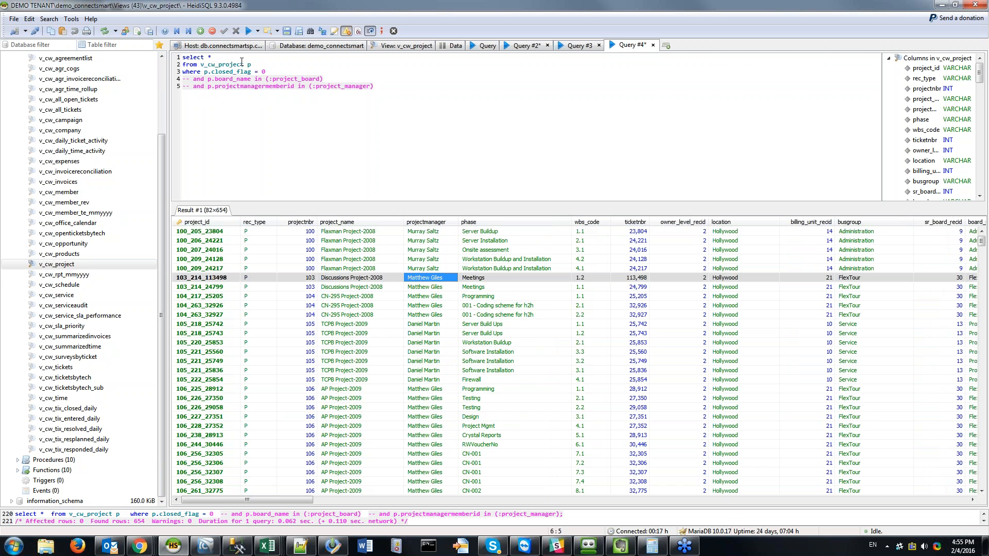
{"action": "key", "text": "Up"}
{"action": "key", "text": "Up"}
{"action": "key", "text": "Up"}
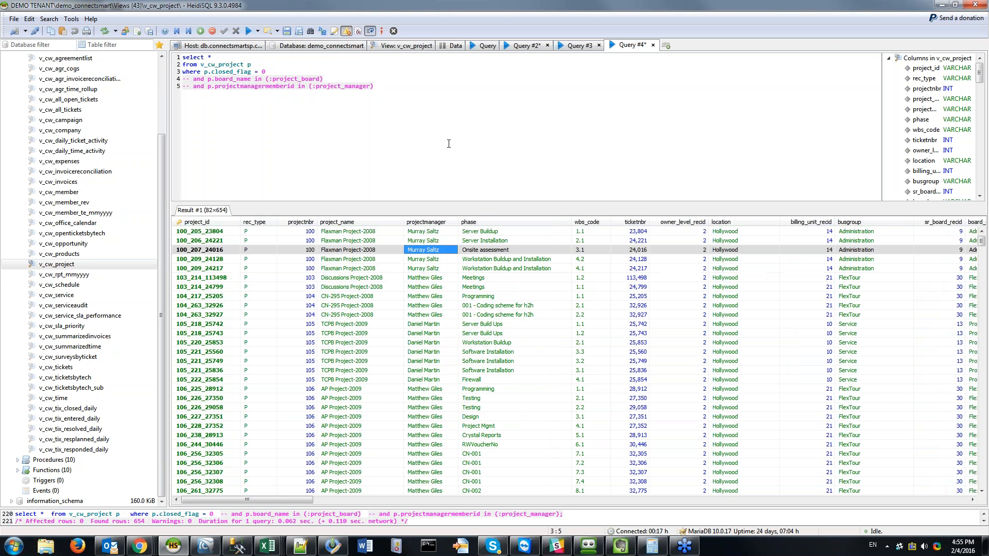
Step: Select columns ticketnbr, company_name, project_name, projectnbr, projectmanager and board_name instead of *, and run
{"action": "left_click", "coordinate": [238, 57]}
{"action": "type", "text": "p.ticketnbr"}
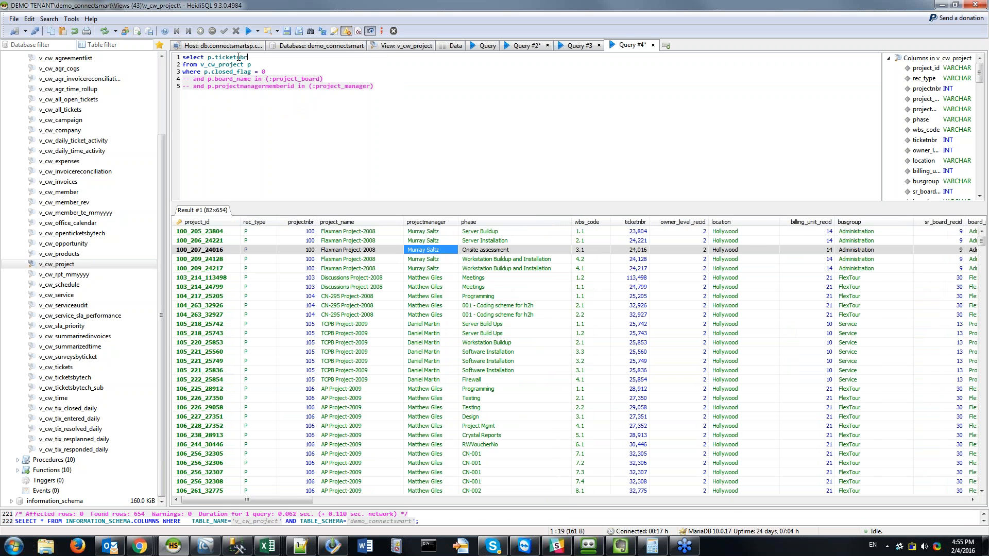
{"action": "type", "text": ", p.compa"}
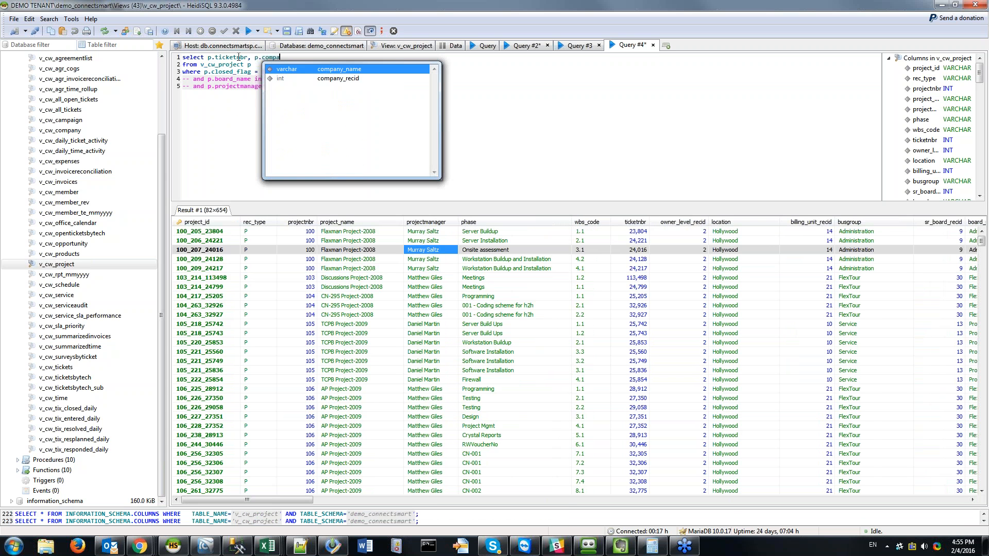
{"action": "type", "text": "r"}
{"action": "key", "text": "Return"}
{"action": "type", "text": ", p.pro"}
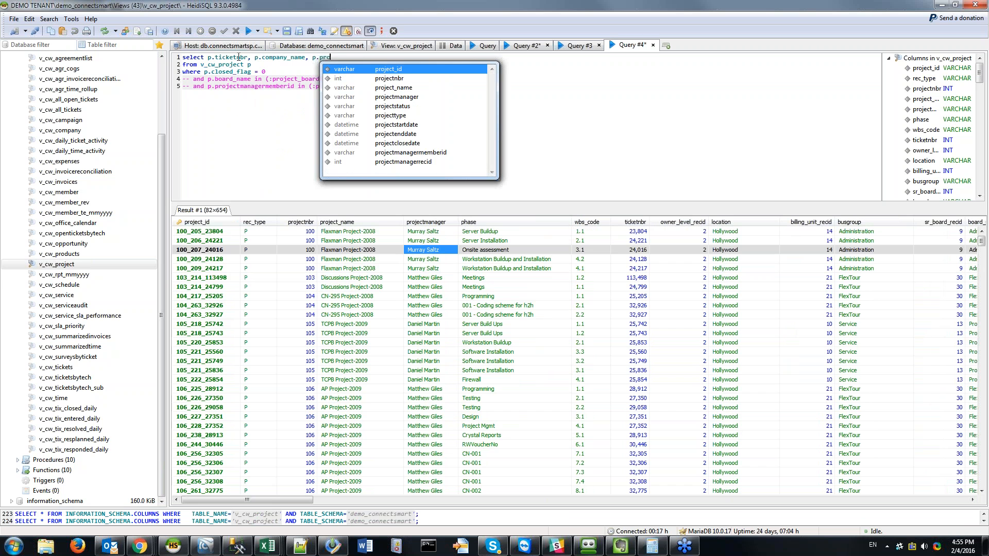
{"action": "type", "text": "jectnam"}
{"action": "key", "text": "BackSpace"}
{"action": "key", "text": "BackSpace"}
{"action": "key", "text": "BackSpace"}
{"action": "key", "text": "Down"}
{"action": "key", "text": "Down"}
{"action": "key", "text": "Return"}
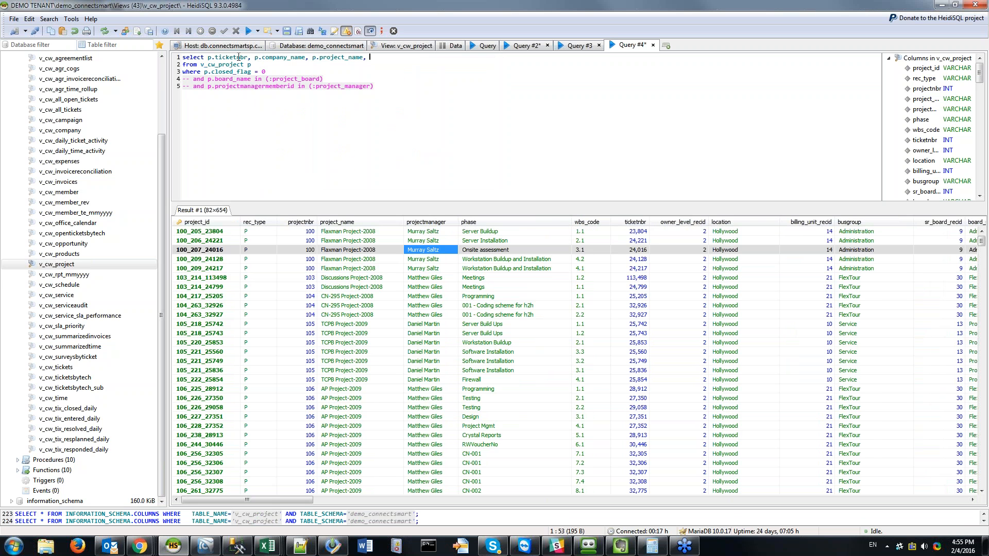
{"action": "type", "text": ", p.project"}
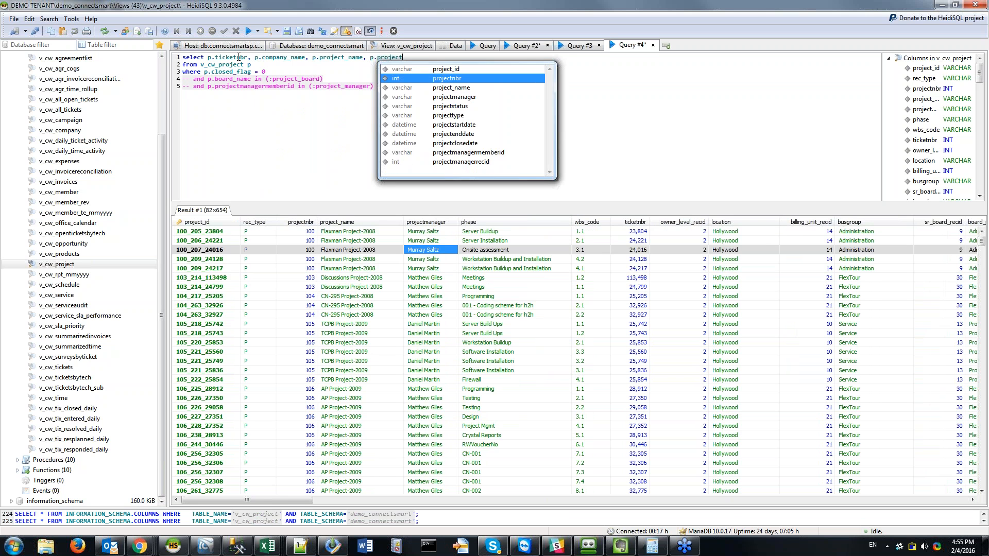
{"action": "key", "text": "Down"}
{"action": "key", "text": "Return"}
{"action": "type", "text": ", p.proj"}
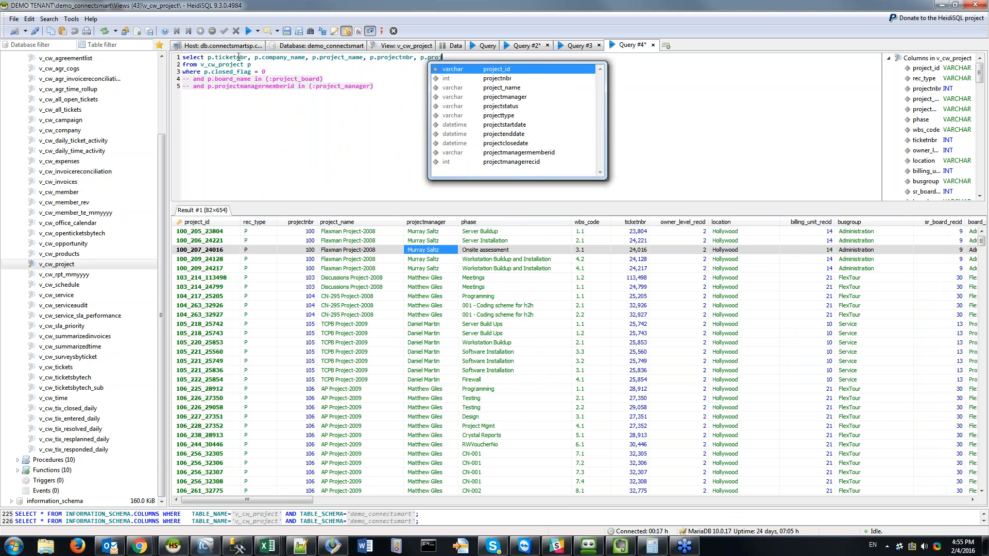
{"action": "key", "text": "Down"}
{"action": "key", "text": "Down"}
{"action": "key", "text": "Down"}
{"action": "key", "text": "Return"}
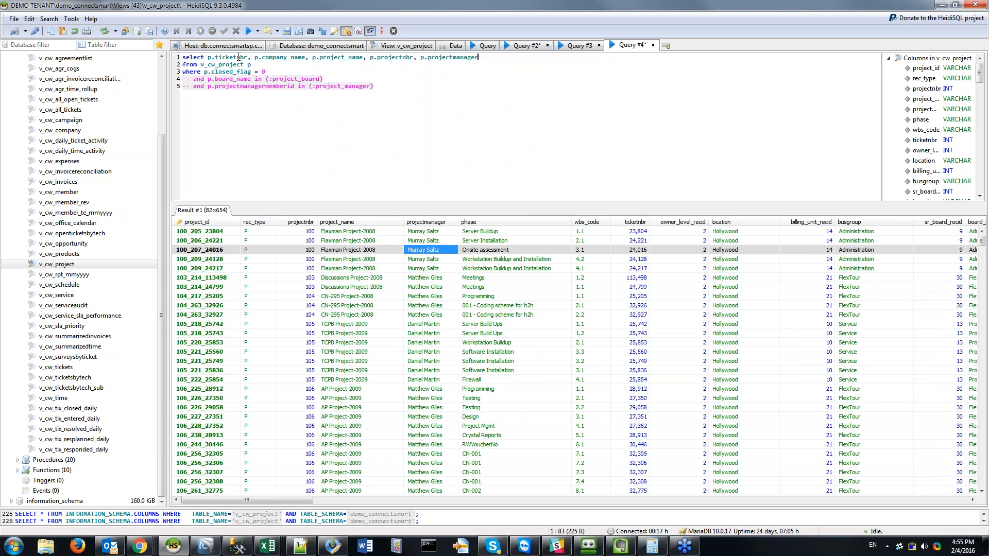
{"action": "type", "text": ", p.bo"}
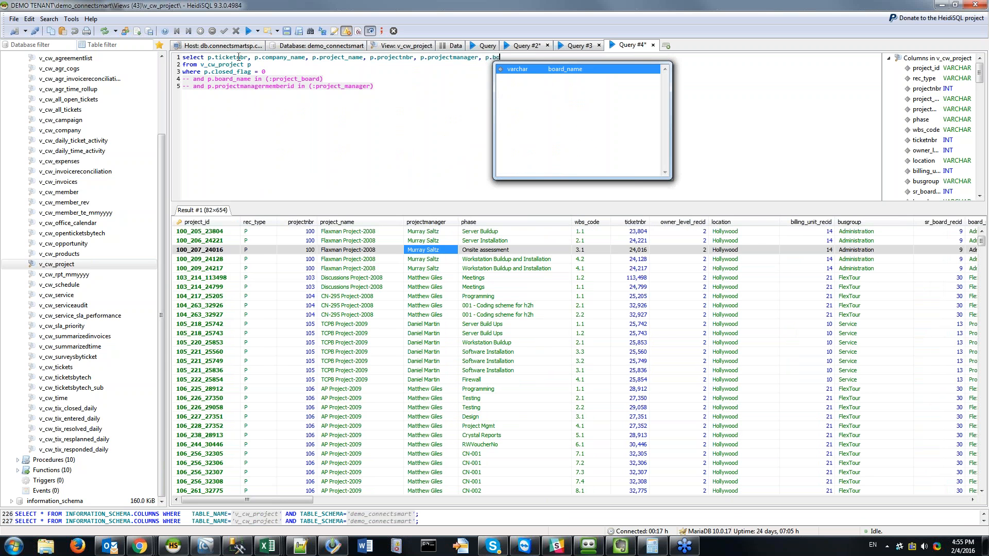
{"action": "type", "text": "ard"}
{"action": "key", "text": "Return"}
{"action": "key", "text": "F9"}
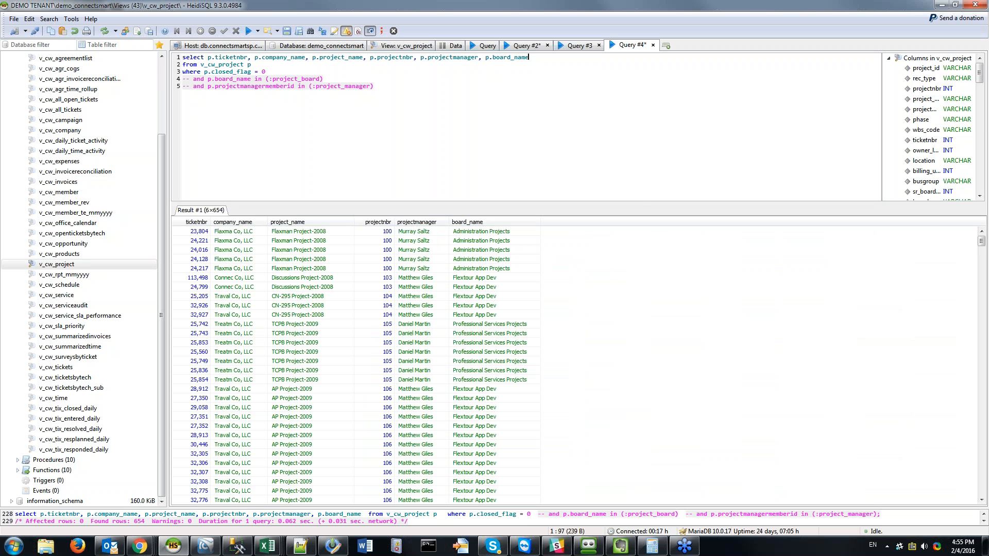
Step: Insert company_recid before company_name and rerun the query
{"action": "key", "text": "Home"}
{"action": "key", "text": "ctrl+Right"}
{"action": "key", "text": "ctrl+Right"}
{"action": "key", "text": "ctrl+Right"}
{"action": "type", "text": "p.comp"}
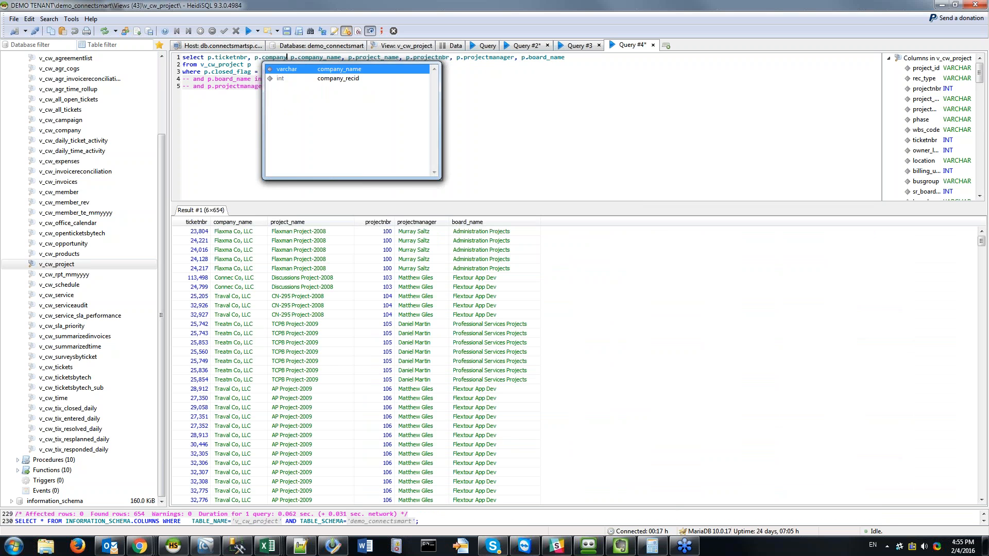
{"action": "key", "text": "Down"}
{"action": "key", "text": "Return"}
{"action": "type", "text": ","}
{"action": "key", "text": "F9"}
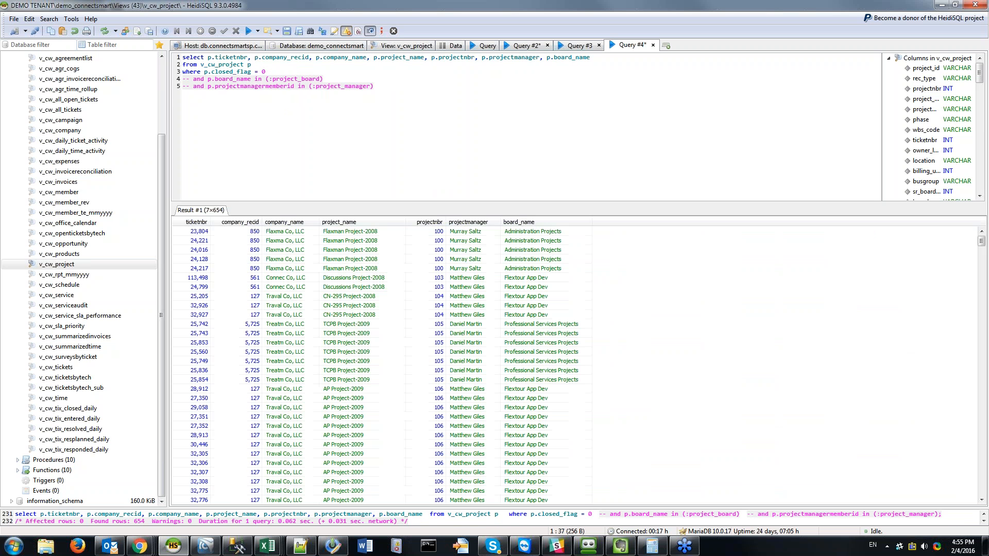
Step: Append resource_list and priority to the column list and run the query
{"action": "left_click", "coordinate": [635, 59]}
{"action": "type", "text": ", p.resourc"}
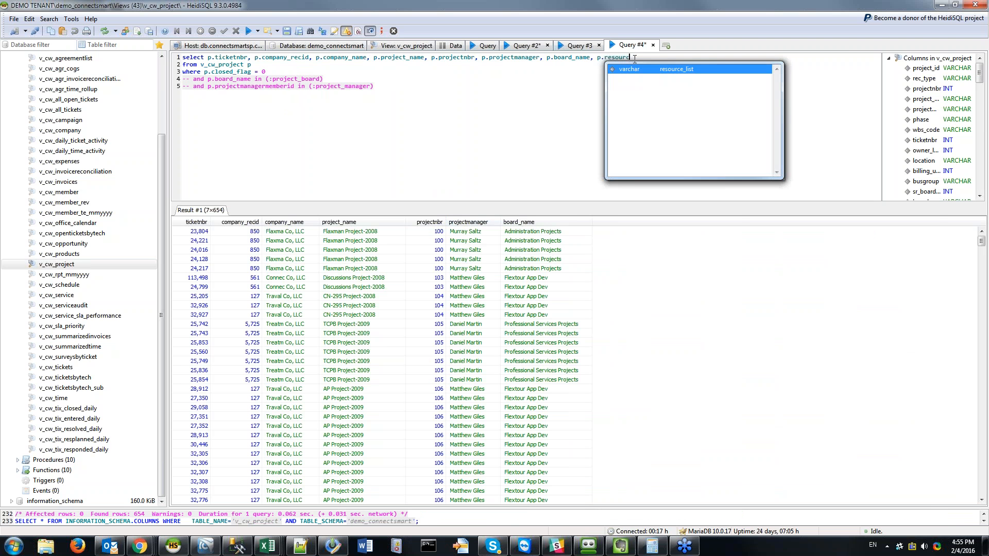
{"action": "key", "text": "Return"}
{"action": "type", "text": ", p."}
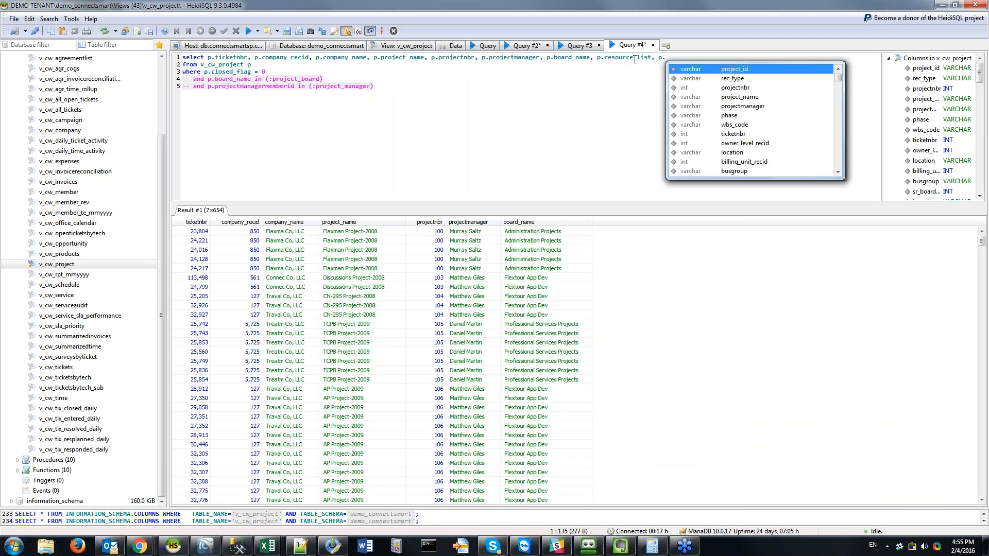
{"action": "key", "text": "Down"}
{"action": "key", "text": "Down"}
{"action": "key", "text": "Down"}
{"action": "key", "text": "Down"}
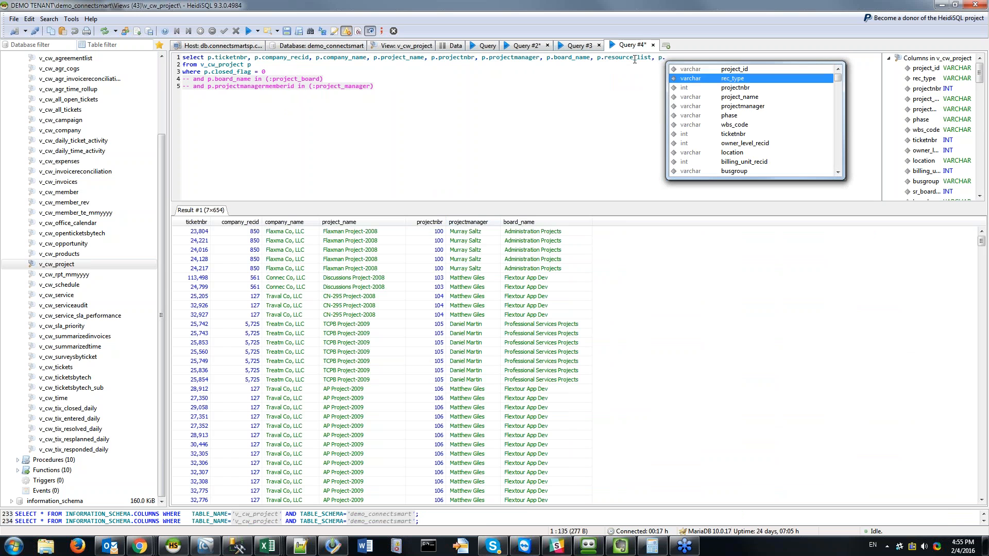
{"action": "type", "text": "prior"}
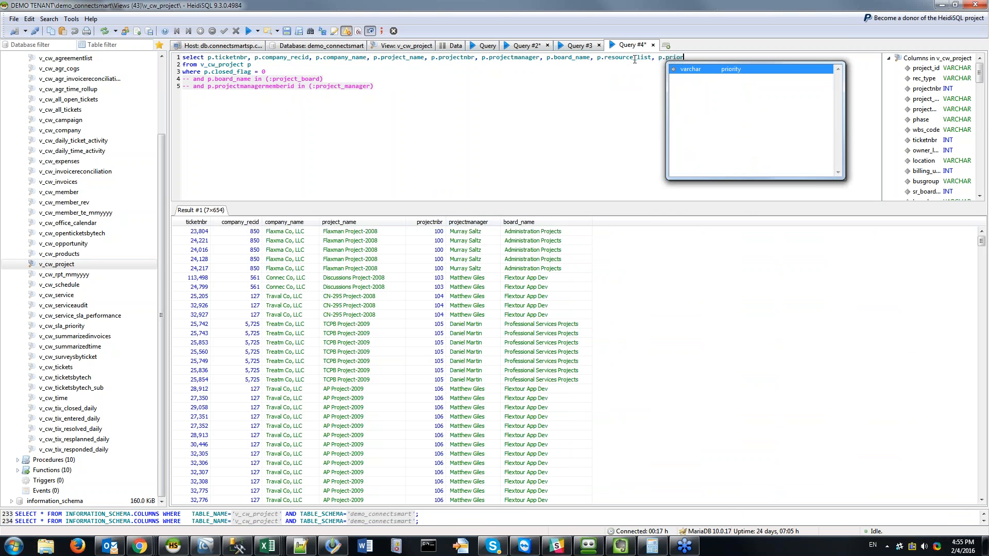
{"action": "key", "text": "Return"}
{"action": "key", "text": "F9"}
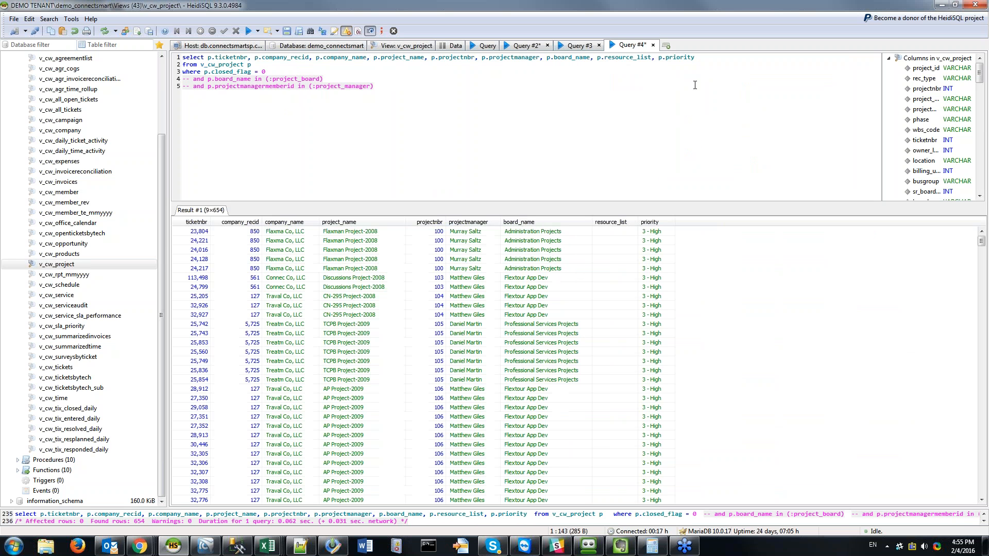
Step: Uncomment the board and project manager filter lines
{"action": "key", "text": "Down"}
{"action": "key", "text": "End"}
{"action": "key", "text": "shift+Up"}
{"action": "key", "text": "shift+Home"}
{"action": "key", "text": "ctrl+slash"}
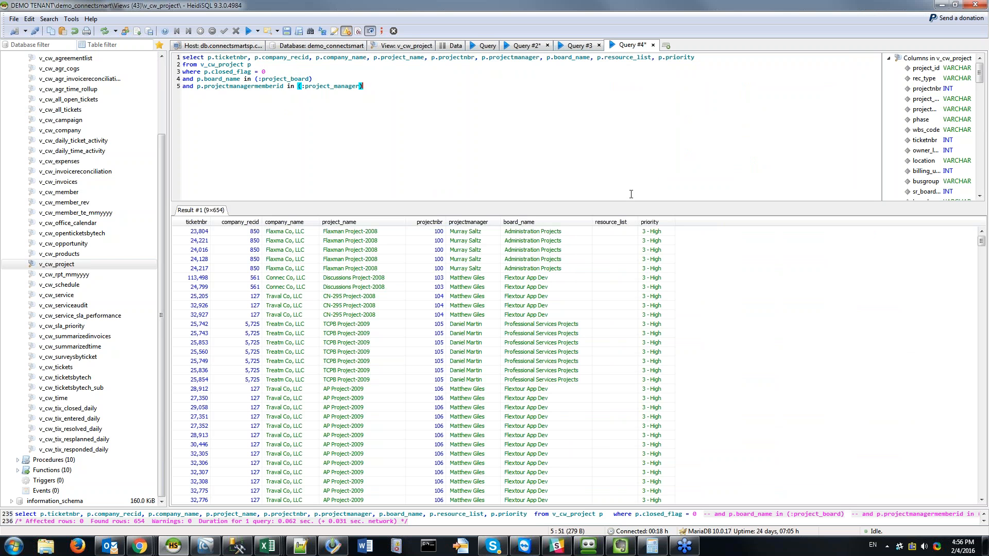
Step: Select the entire finished query text in HeidiSQL's SQL editor
{"action": "key", "text": "shift+Home"}
{"action": "key", "text": "shift+Up"}
{"action": "key", "text": "shift+Up"}
{"action": "key", "text": "shift+Up"}
{"action": "key", "text": "shift+Up"}
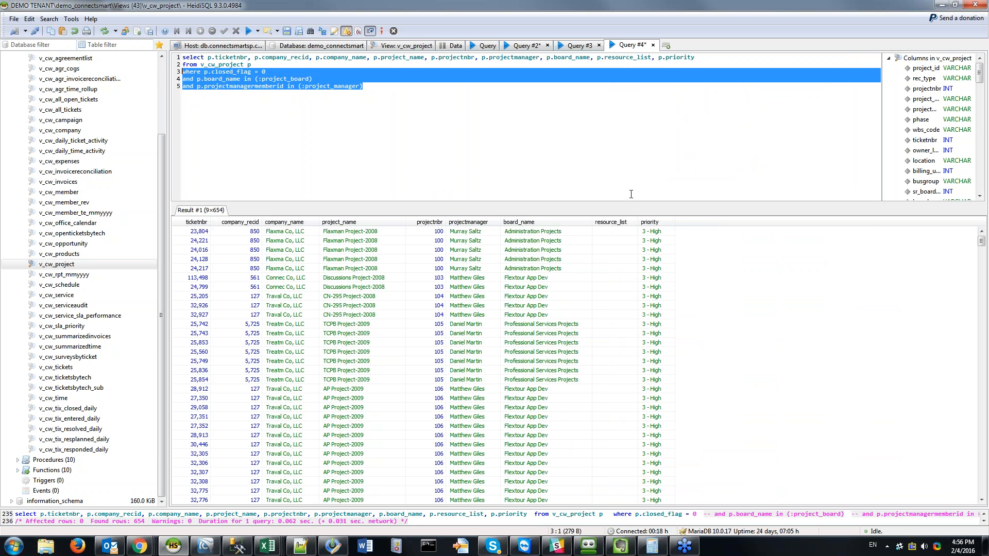
{"action": "left_click", "coordinate": [259, 305]}
{"action": "left_click", "coordinate": [481, 126]}
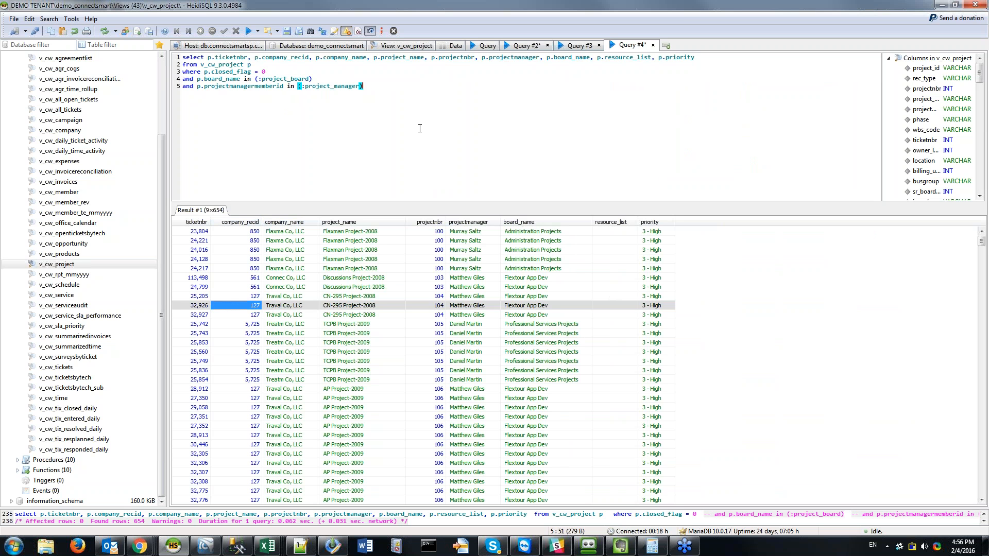
{"action": "key", "text": "ctrl+a"}
{"action": "key", "text": "ctrl+c"}
{"action": "left_click", "coordinate": [498, 110]}
Step: Switch back to the ConnectSMART SP Data Queries page in the browser
{"action": "left_click", "coordinate": [139, 546]}
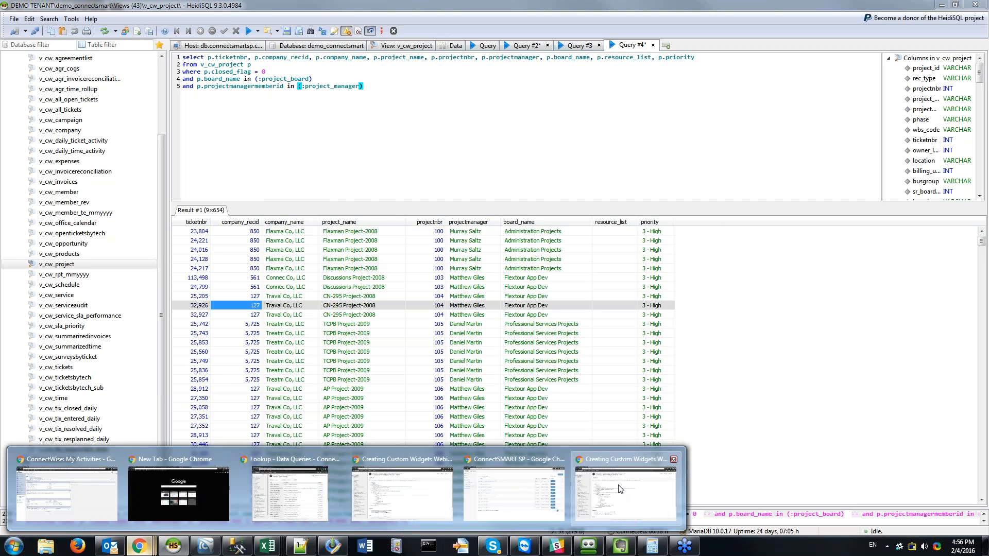
{"action": "left_click", "coordinate": [626, 492]}
{"action": "left_click", "coordinate": [138, 546]}
{"action": "left_click", "coordinate": [481, 486]}
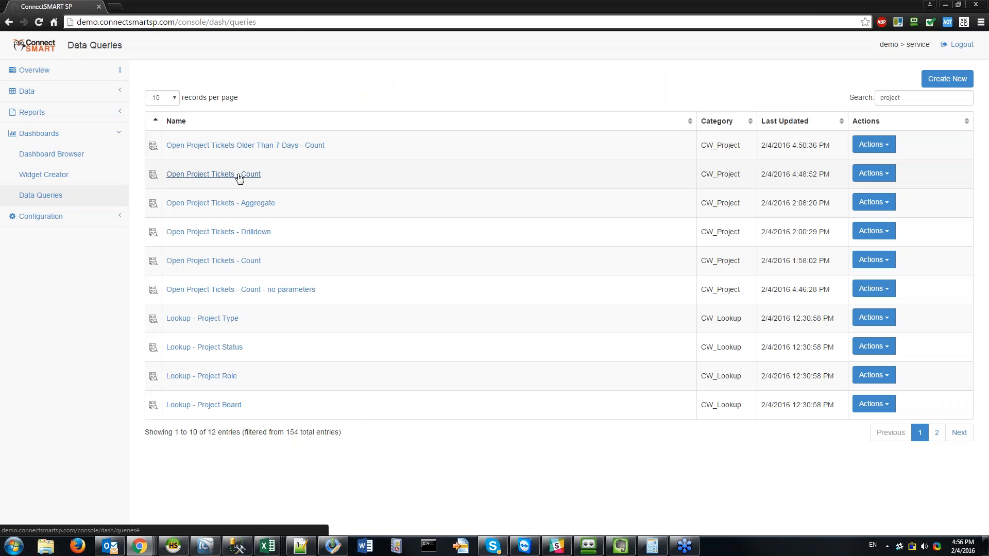
Step: Duplicate the Open Project Tickets - Count query and rename the copy 'Open Project Tickets - Drilldown'
{"action": "left_click", "coordinate": [874, 173]}
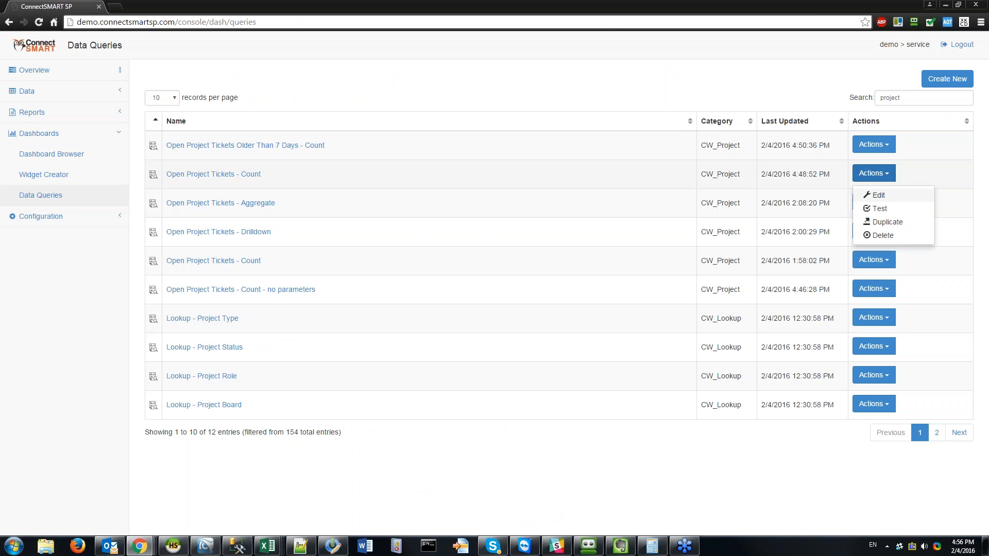
{"action": "left_click", "coordinate": [887, 222]}
{"action": "left_click", "coordinate": [465, 78]}
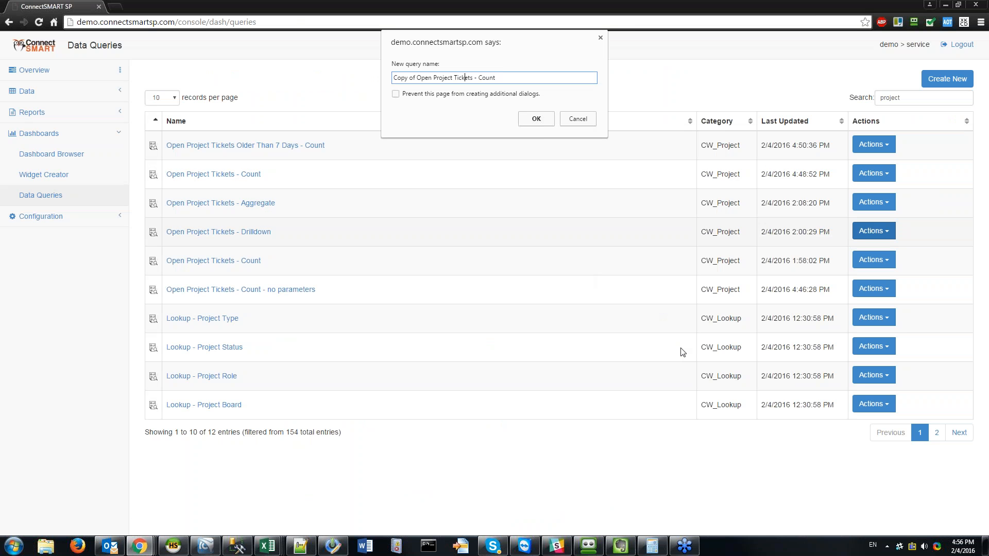
{"action": "key", "text": "ctrl+shift+Right"}
{"action": "key", "text": "ctrl+shift+Right"}
{"action": "key", "text": "Delete"}
{"action": "key", "text": "ctrl+shift+Left"}
{"action": "type", "text": "Dri"}
{"action": "key", "text": "Return"}
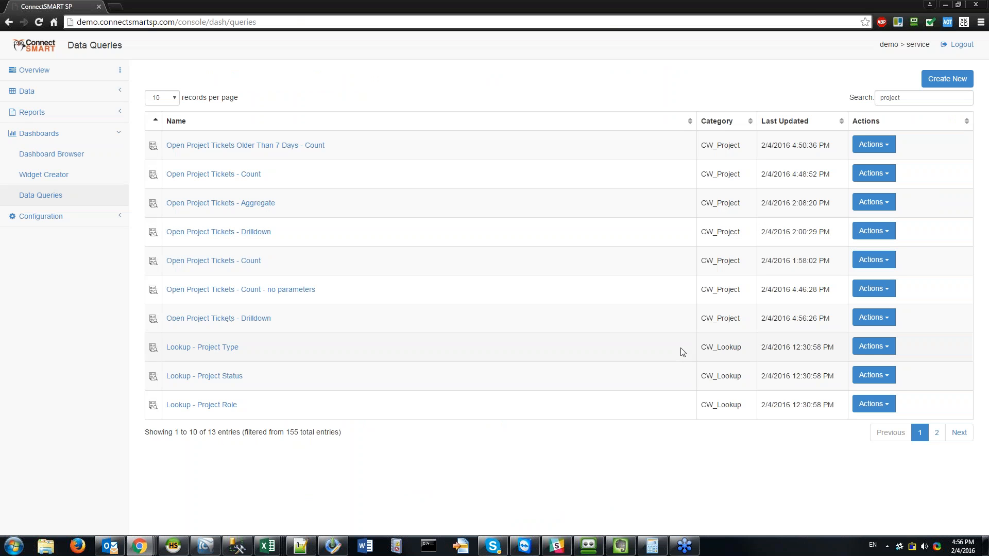
Step: Sort the queries by Last Updated, newest first, and edit the new Drilldown query
{"action": "left_click", "coordinate": [805, 123]}
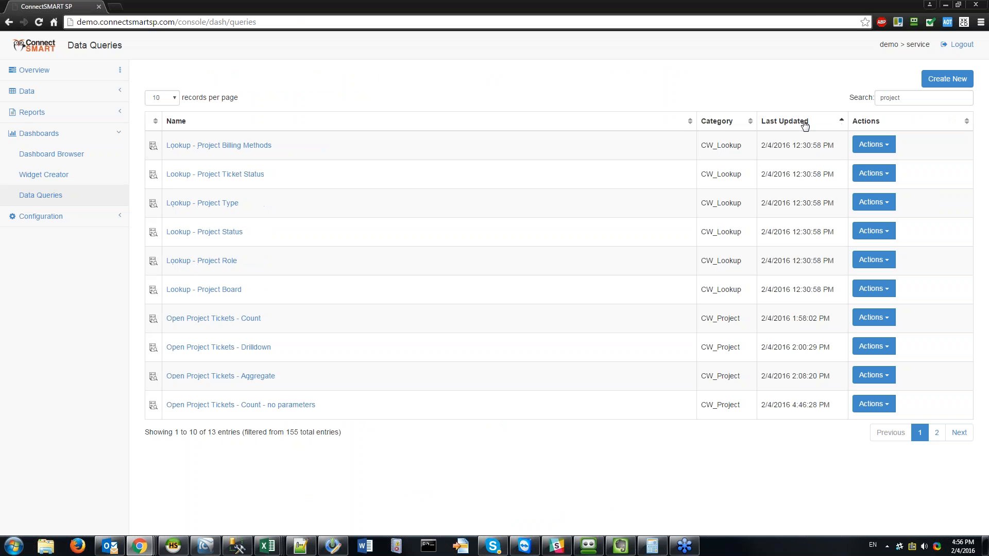
{"action": "left_click", "coordinate": [805, 123]}
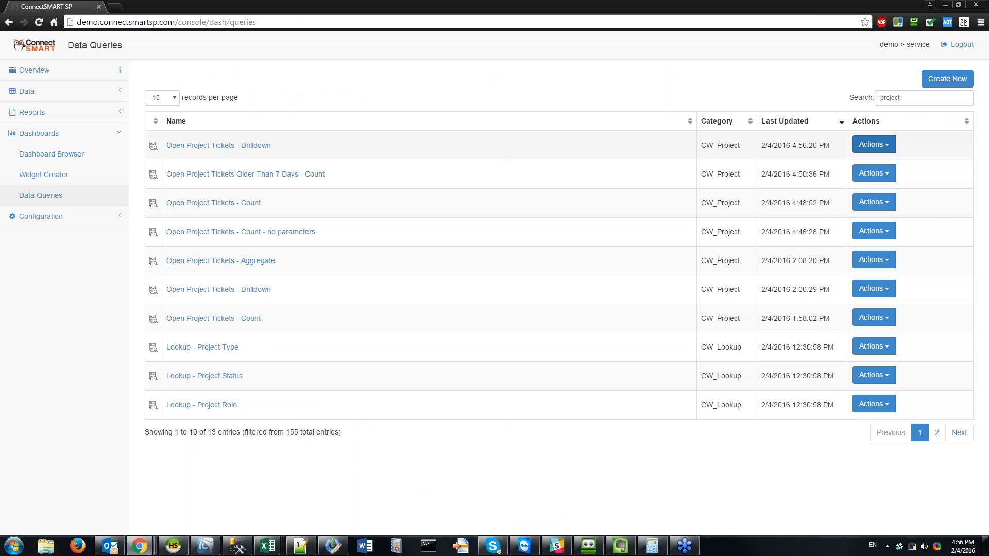
{"action": "left_click", "coordinate": [874, 145]}
{"action": "left_click", "coordinate": [870, 163]}
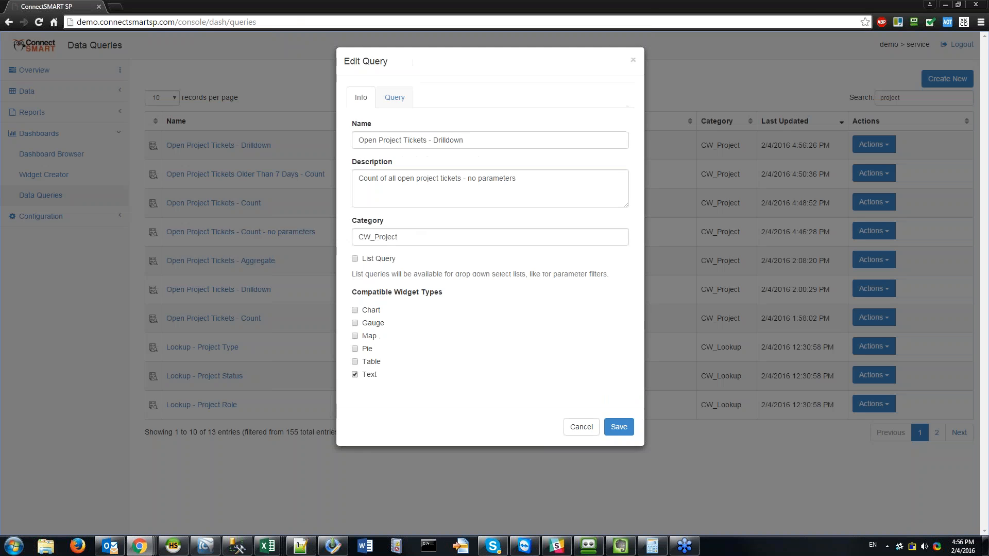
Step: Replace the query's SQL with the pasted ticket-detail SELECT and save it
{"action": "left_click", "coordinate": [394, 97]}
{"action": "left_click", "coordinate": [571, 212]}
{"action": "key", "text": "ctrl+a"}
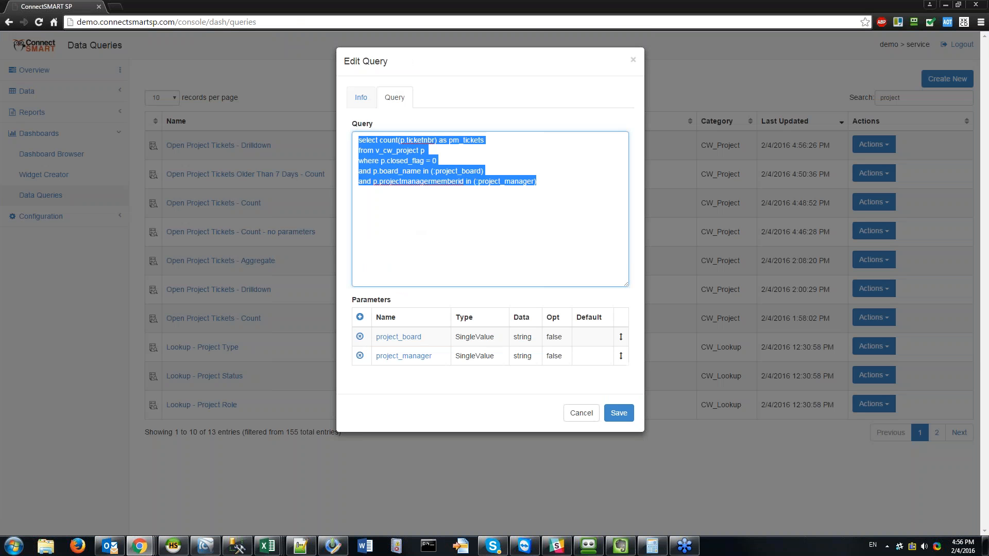
{"action": "key", "text": "ctrl+v"}
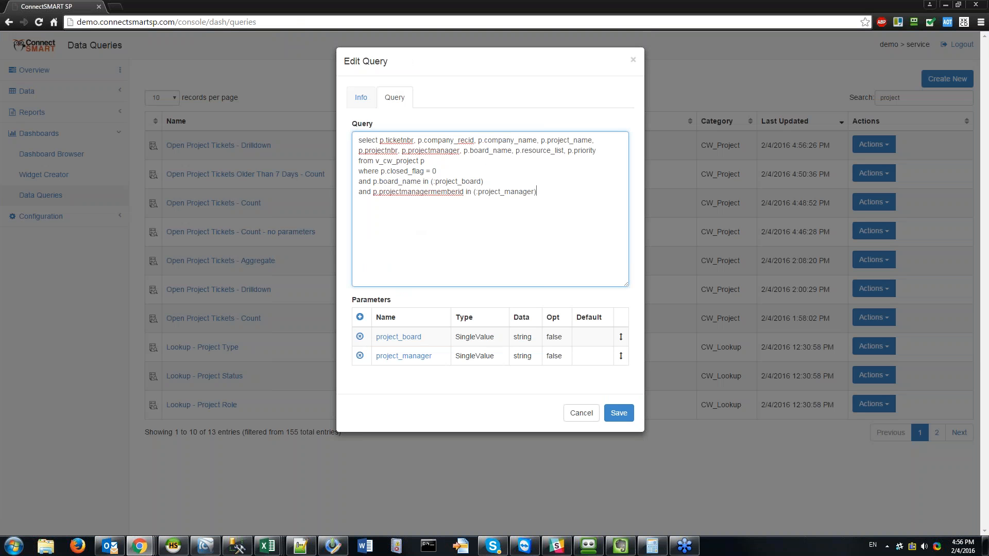
{"action": "left_click", "coordinate": [619, 414]}
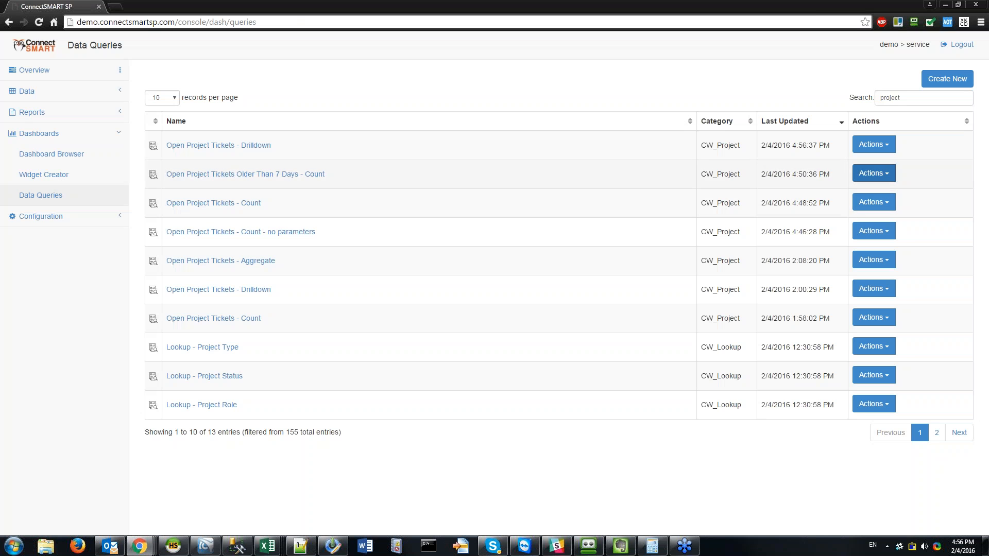
Step: Test-run the drilldown query, confirming 654 rows and reviewing the executed SQL
{"action": "left_click", "coordinate": [873, 144]}
{"action": "left_click", "coordinate": [876, 178]}
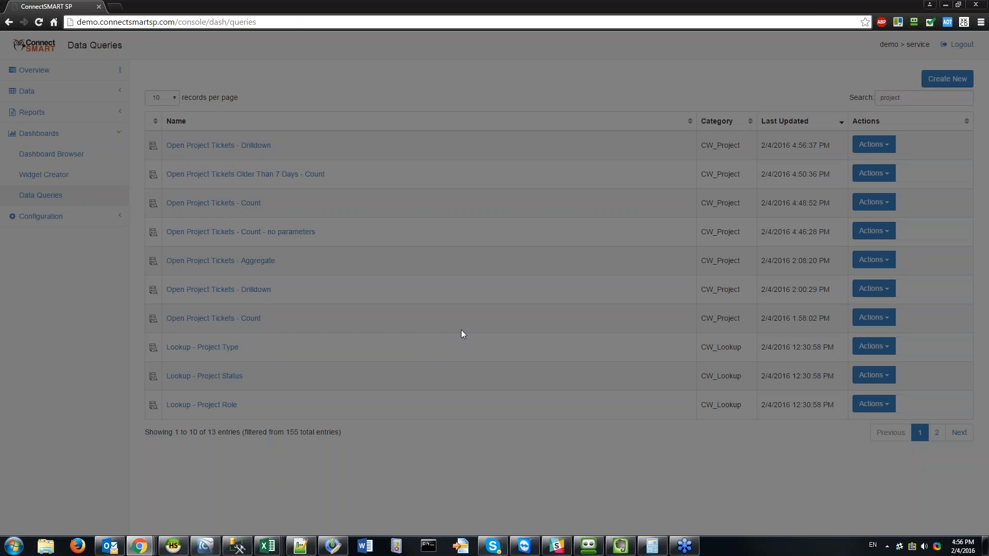
{"action": "left_click", "coordinate": [364, 180]}
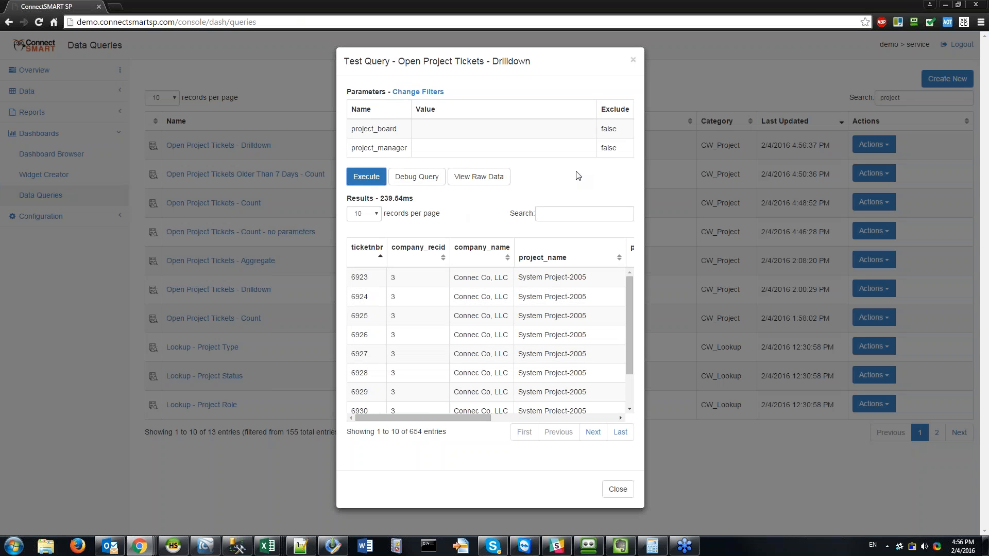
{"action": "left_click", "coordinate": [416, 177]}
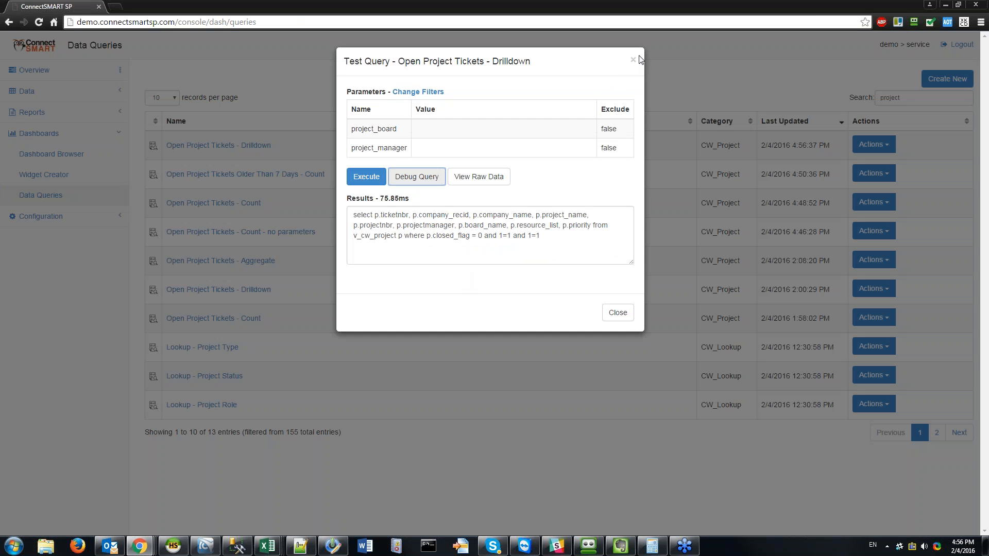
{"action": "left_click", "coordinate": [334, 159]}
{"action": "left_click", "coordinate": [44, 175]}
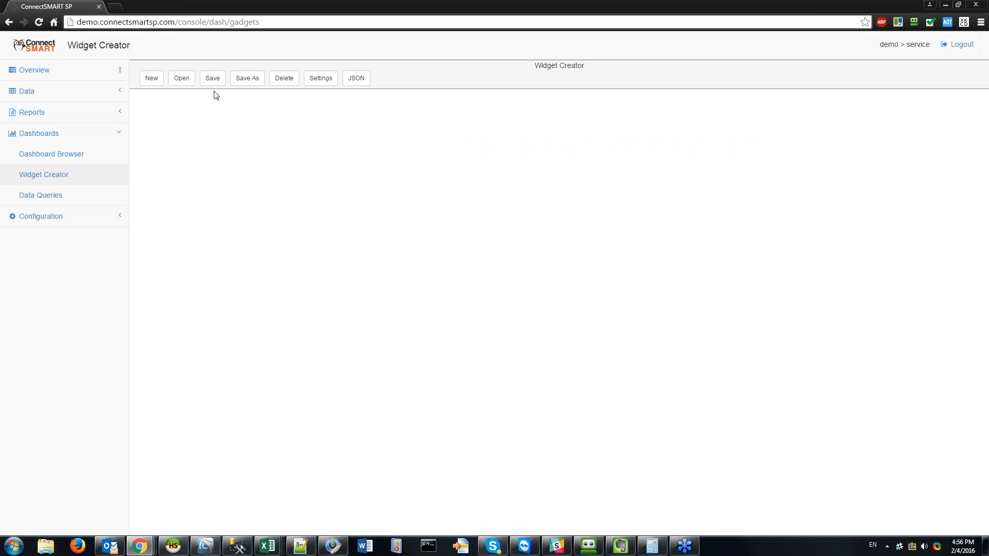
Step: Create a new Table-type widget titled 'Open Project Tickets - Drilldown' under category CW_Projects
{"action": "left_click", "coordinate": [151, 79]}
{"action": "left_click", "coordinate": [398, 186]}
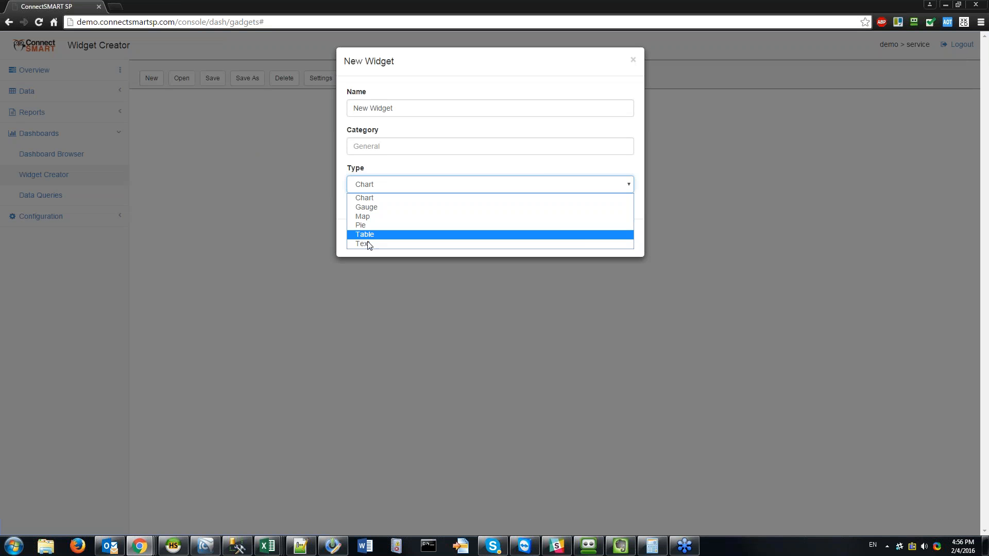
{"action": "left_click", "coordinate": [364, 234]}
{"action": "left_click_drag", "start_coordinate": [442, 106], "coordinate": [316, 84]}
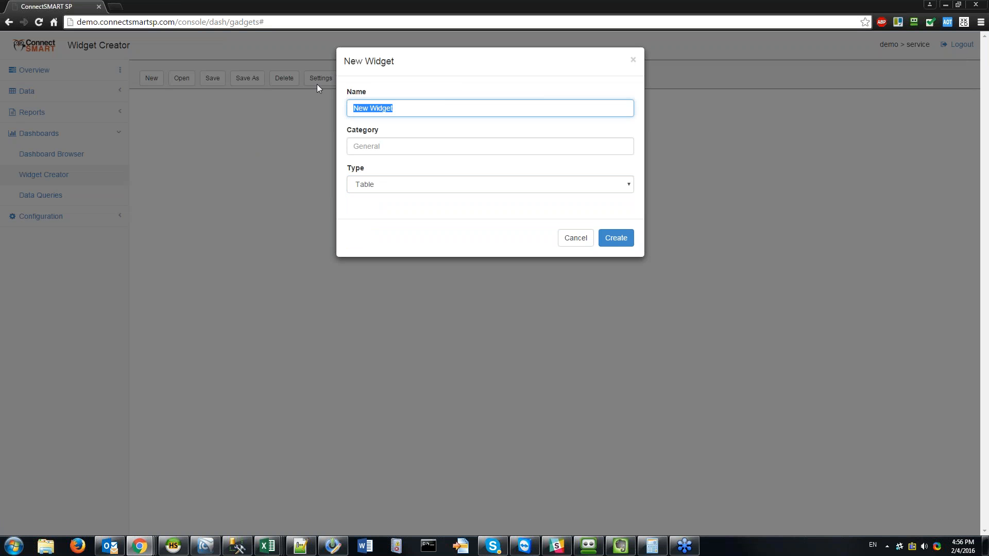
{"action": "type", "text": "Open Project Tickets - D"}
{"action": "type", "text": "rilldo"}
{"action": "type", "text": "CWW"}
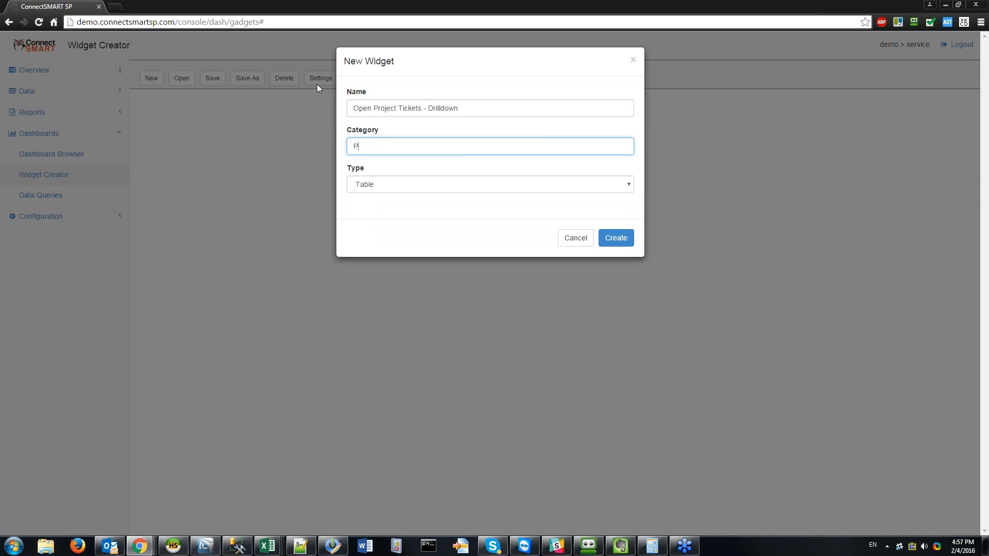
{"action": "key", "text": "BackSpace"}
{"action": "key", "text": "BackSpace"}
{"action": "key", "text": "BackSpace"}
{"action": "type", "text": "CW_Projects"}
{"action": "key", "text": "Tab"}
{"action": "key", "text": "Tab"}
{"action": "key", "text": "Tab"}
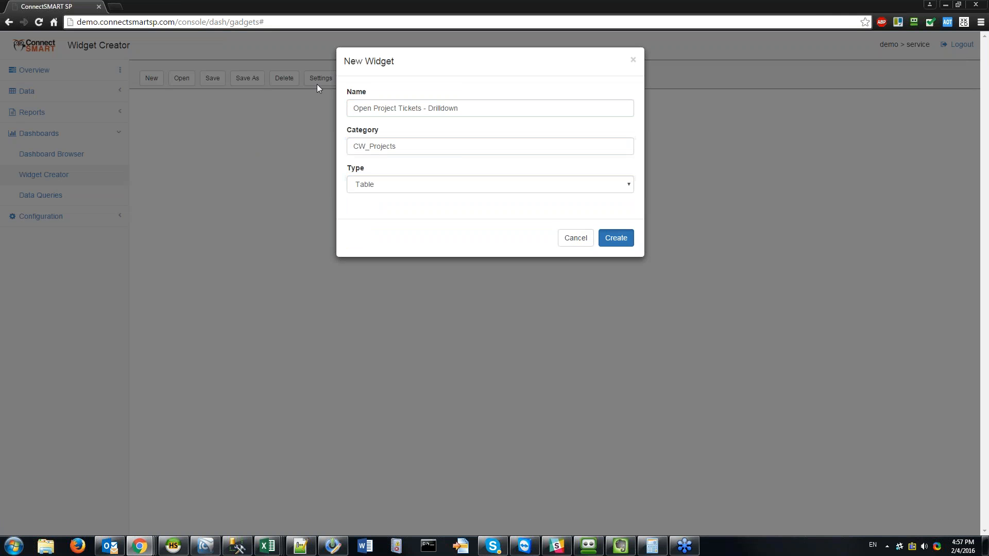
{"action": "key", "text": "Return"}
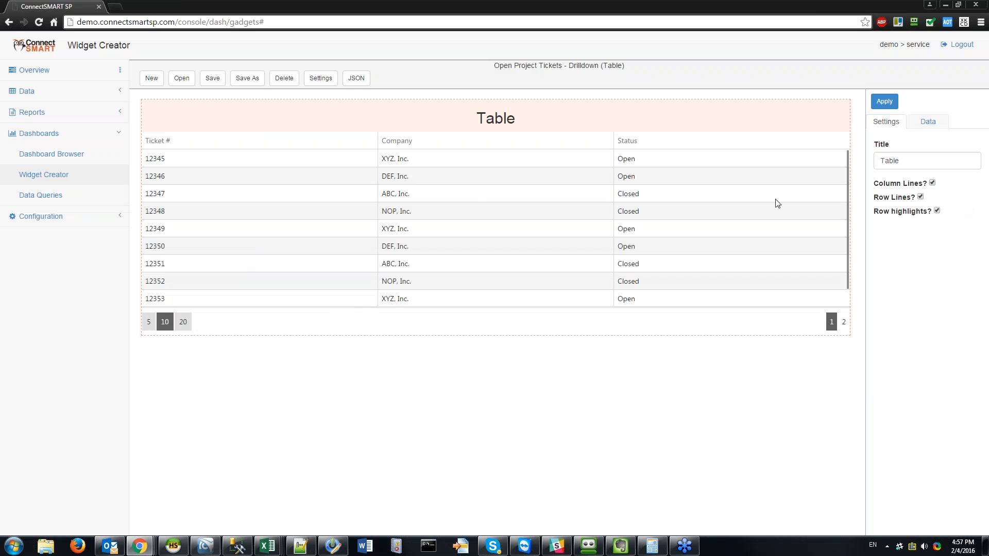
Step: Choose the Open Project Tickets - Drilldown query as the table widget's data source
{"action": "left_click", "coordinate": [928, 121]}
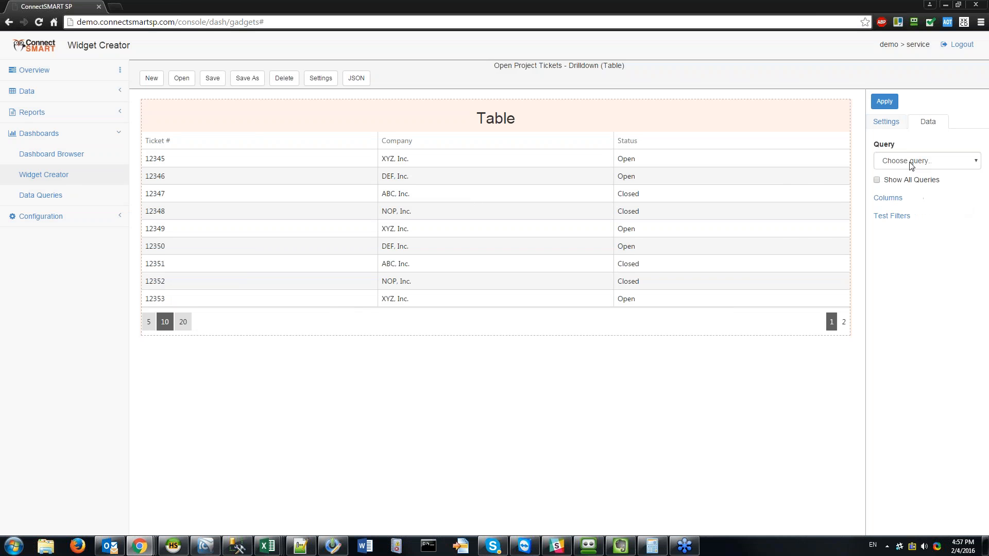
{"action": "left_click", "coordinate": [926, 160]}
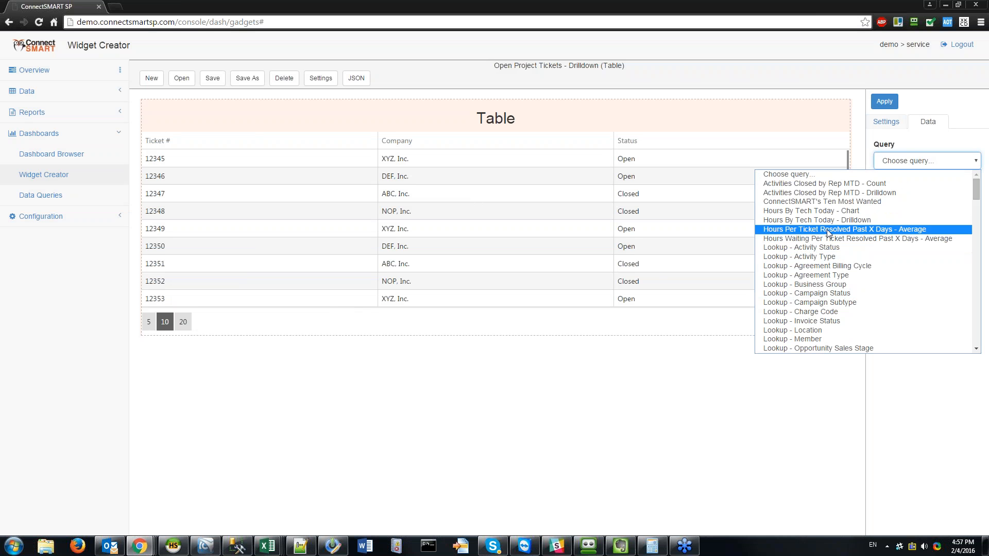
{"action": "scroll", "coordinate": [870, 250], "scroll_direction": "down", "scroll_amount": 10}
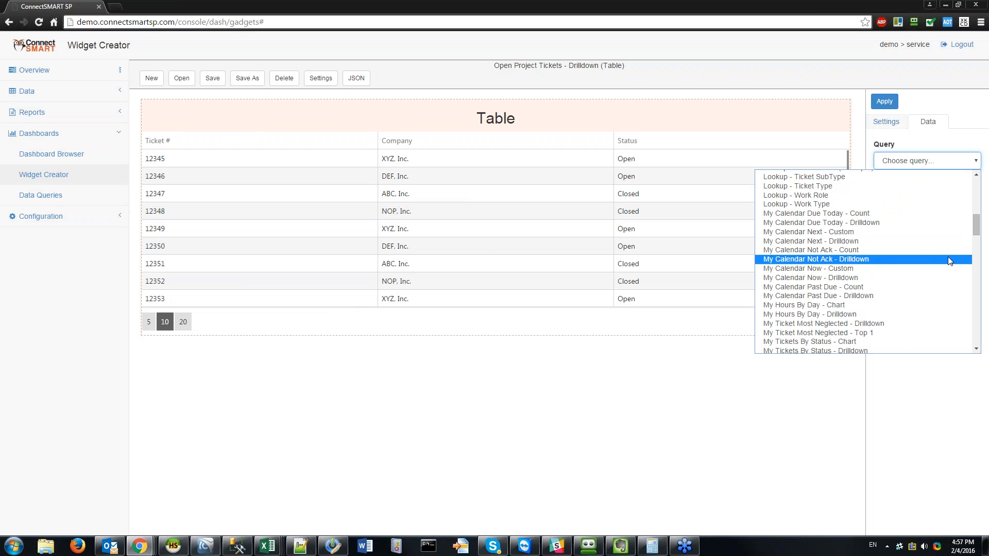
{"action": "scroll", "coordinate": [884, 288], "scroll_direction": "down", "scroll_amount": 8}
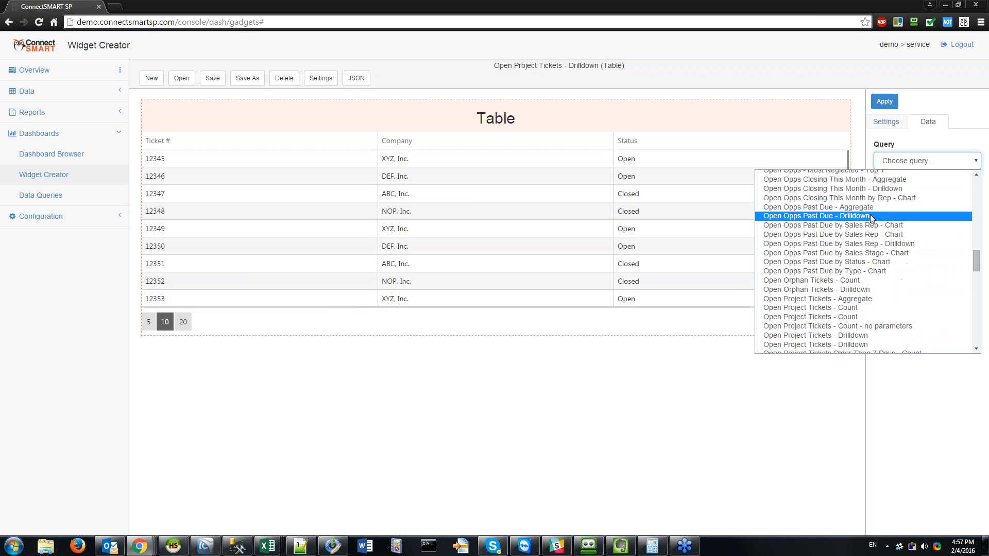
{"action": "scroll", "coordinate": [871, 217], "scroll_direction": "down", "scroll_amount": 2}
{"action": "scroll", "coordinate": [871, 217], "scroll_direction": "up", "scroll_amount": 4}
{"action": "left_click", "coordinate": [876, 335]}
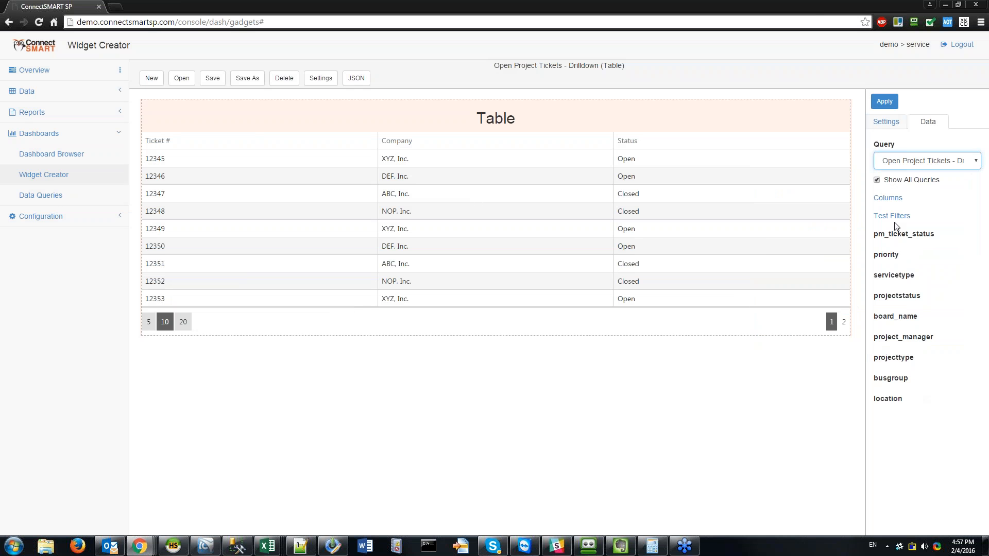
{"action": "left_click", "coordinate": [907, 164]}
{"action": "scroll", "coordinate": [870, 291], "scroll_direction": "down", "scroll_amount": 3}
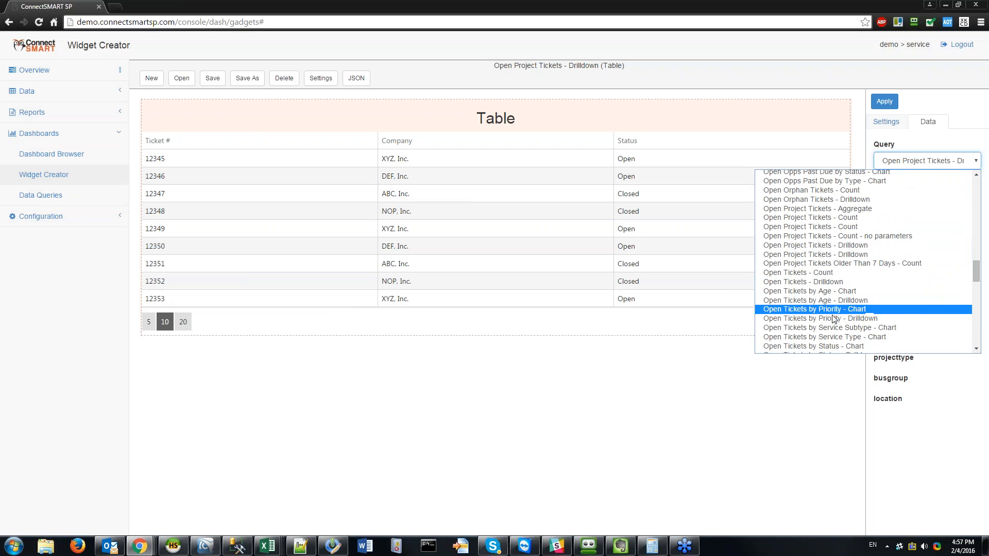
{"action": "left_click", "coordinate": [857, 254]}
Step: Load the query's 66 pages into the preview, then try importing columns and cancel
{"action": "left_click", "coordinate": [885, 101]}
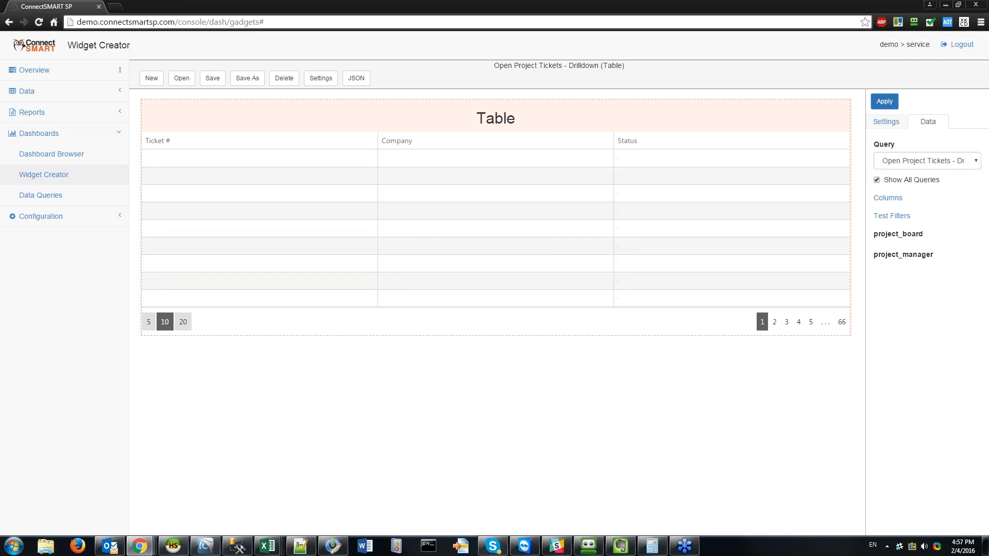
{"action": "left_click", "coordinate": [886, 101]}
{"action": "left_click", "coordinate": [885, 102]}
{"action": "left_click", "coordinate": [888, 198]}
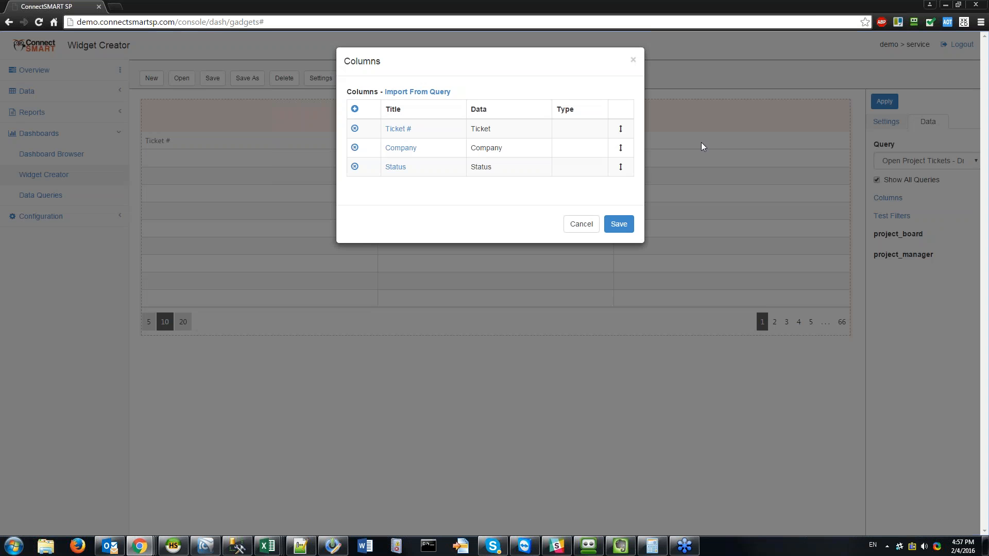
{"action": "left_click", "coordinate": [424, 92]}
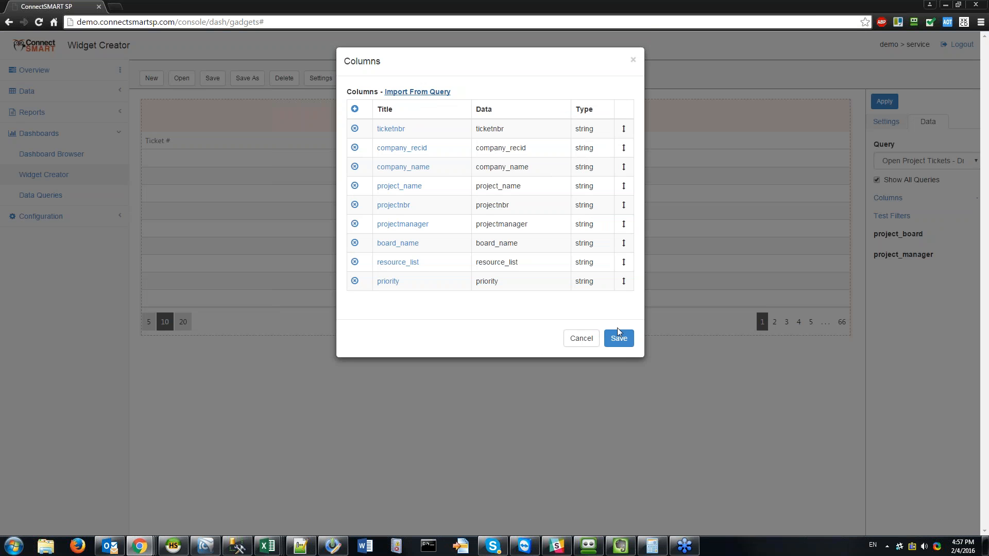
{"action": "left_click", "coordinate": [572, 338]}
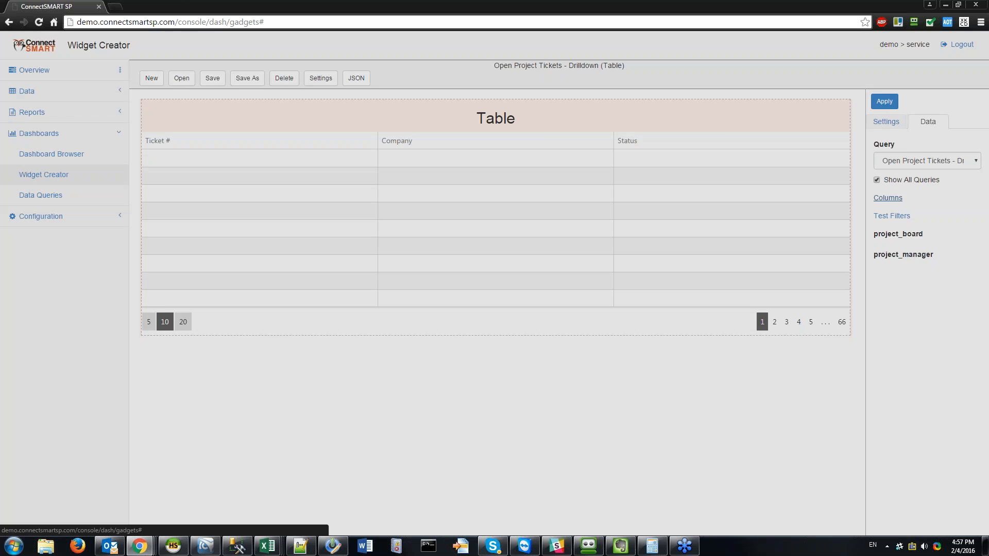
Step: Set the project_board test filter to App Dev and refresh the table preview
{"action": "left_click", "coordinate": [887, 198]}
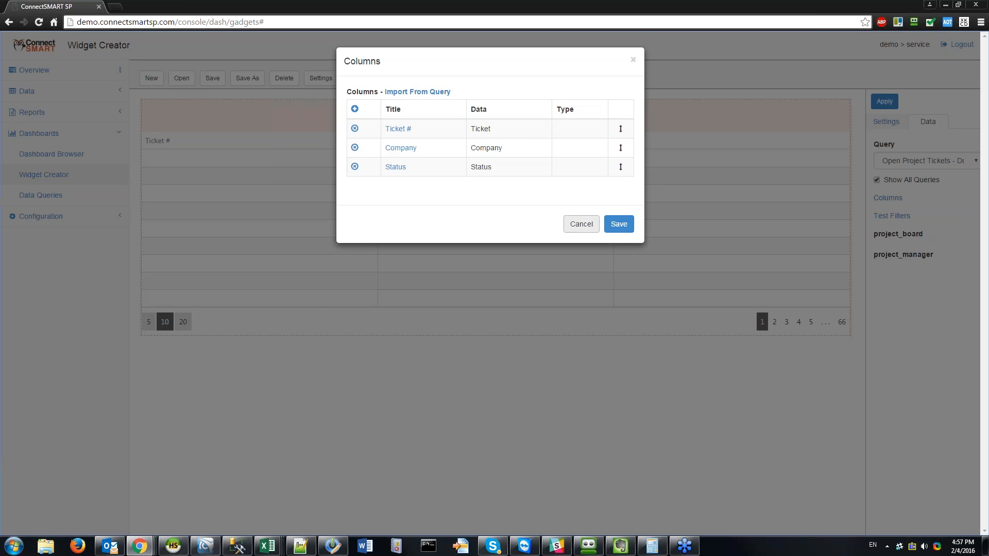
{"action": "left_click", "coordinate": [574, 223]}
{"action": "left_click", "coordinate": [893, 106]}
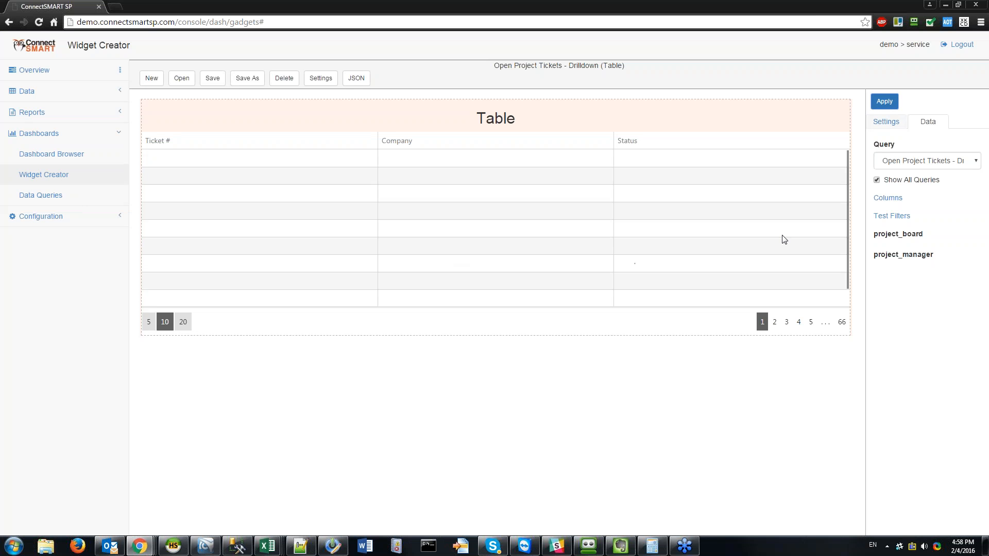
{"action": "left_click", "coordinate": [892, 215]}
{"action": "left_click", "coordinate": [397, 116]}
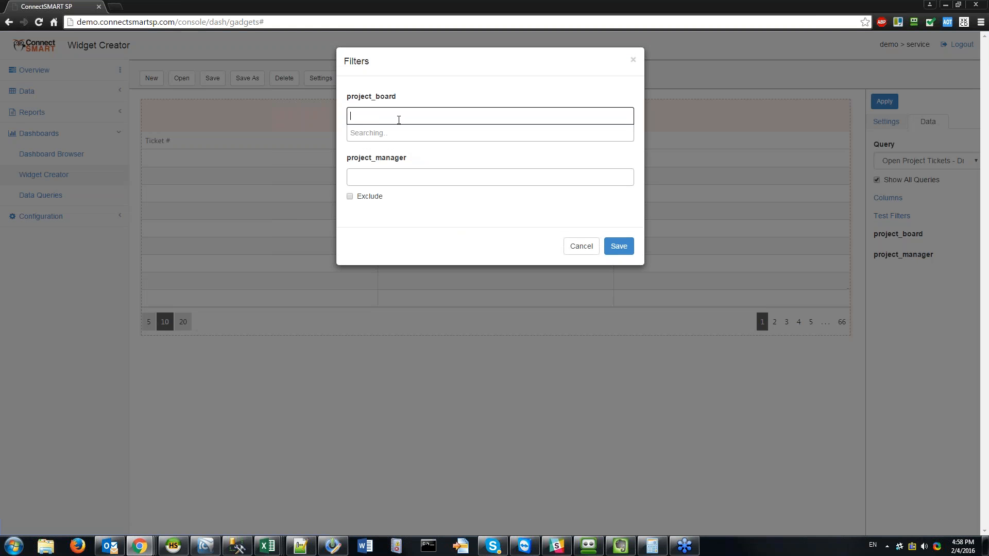
{"action": "left_click", "coordinate": [391, 149]}
{"action": "left_click", "coordinate": [618, 247]}
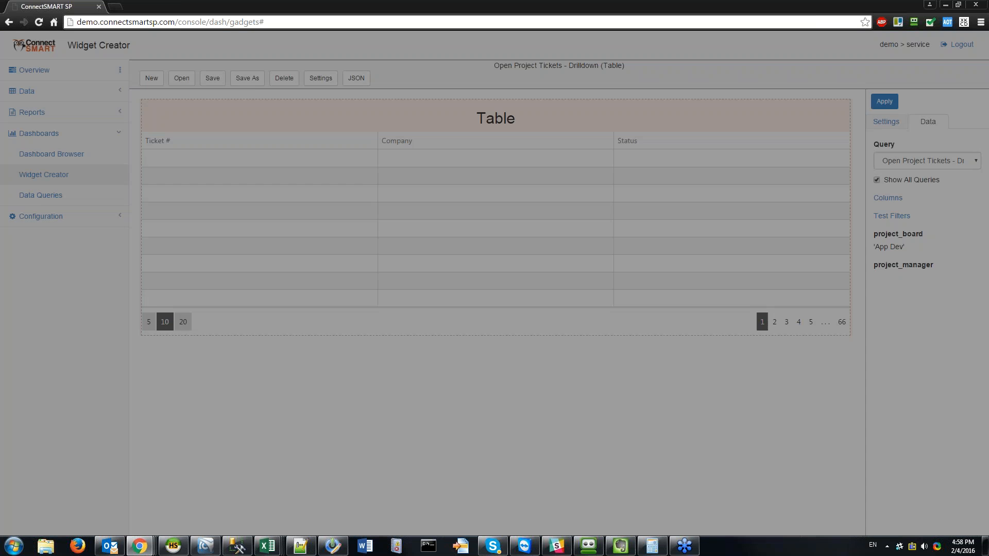
{"action": "left_click", "coordinate": [884, 102]}
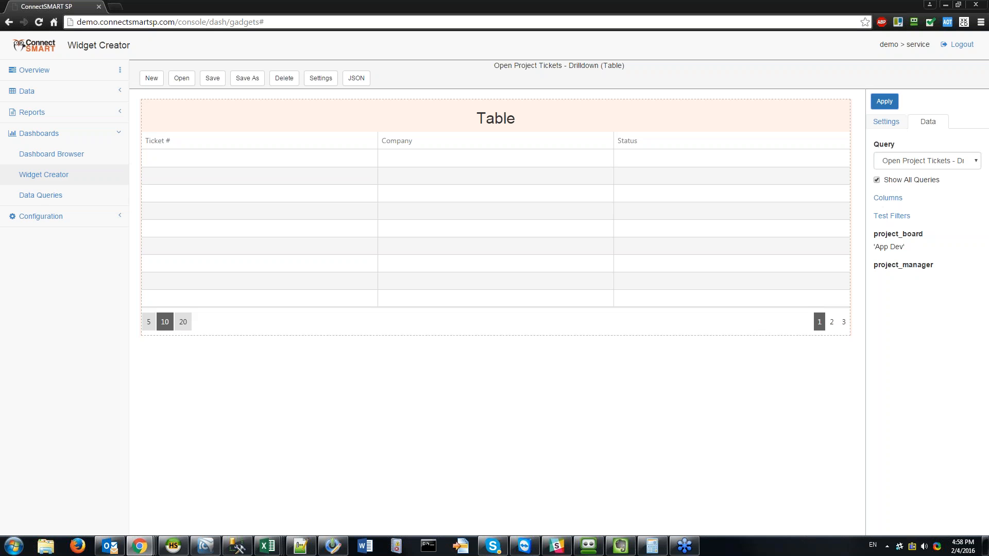
{"action": "left_click", "coordinate": [885, 102]}
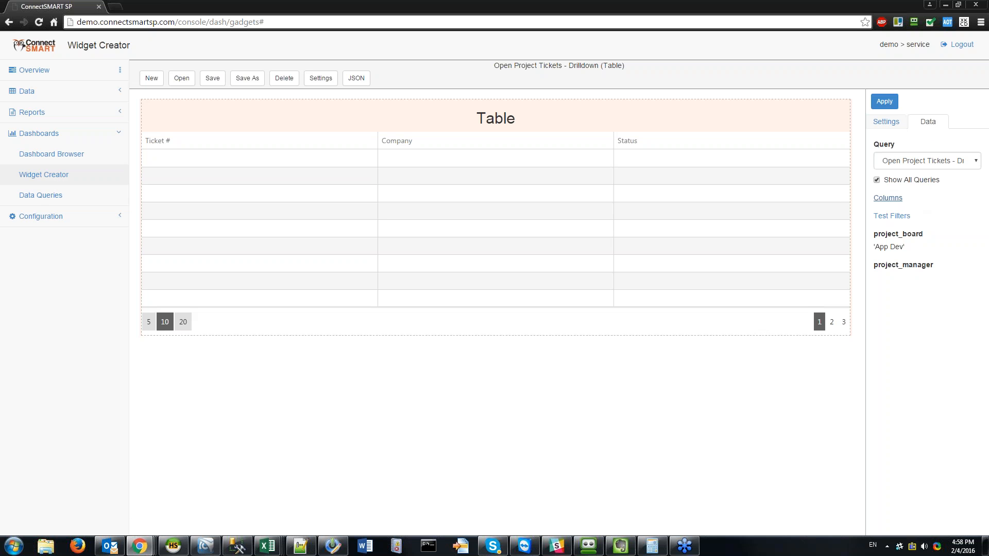
Step: Import the nine query columns and save the widget as a new gadget
{"action": "left_click", "coordinate": [888, 197]}
{"action": "left_click", "coordinate": [418, 93]}
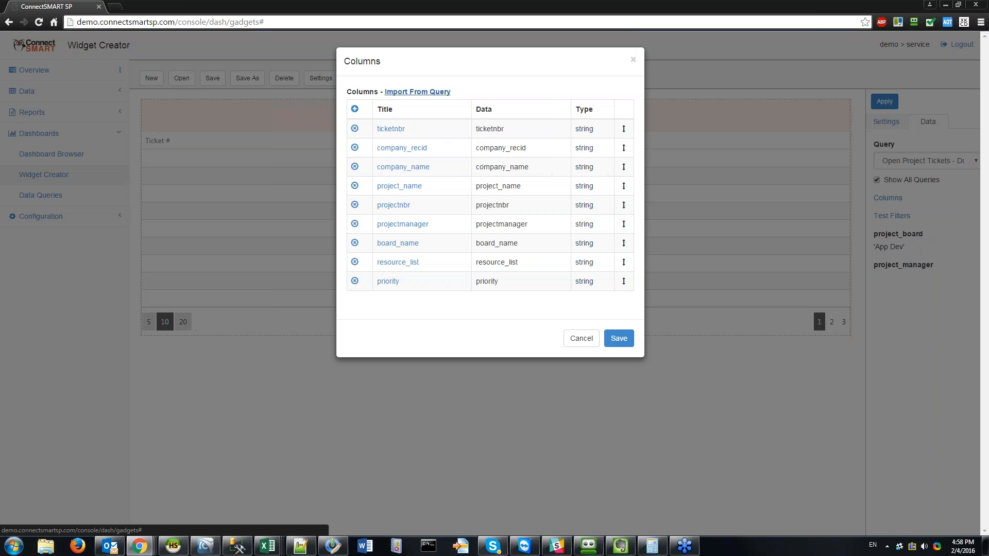
{"action": "left_click", "coordinate": [619, 339]}
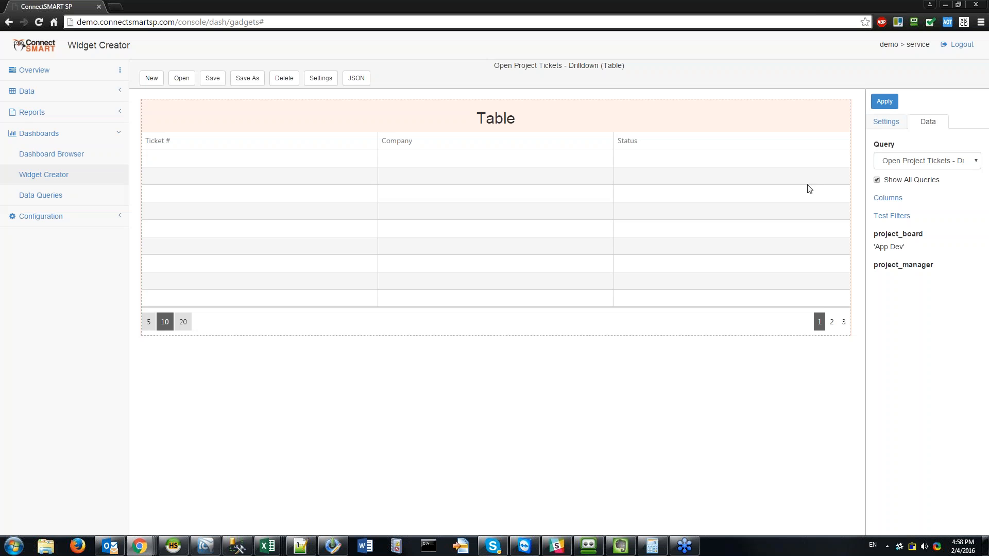
{"action": "left_click", "coordinate": [212, 77]}
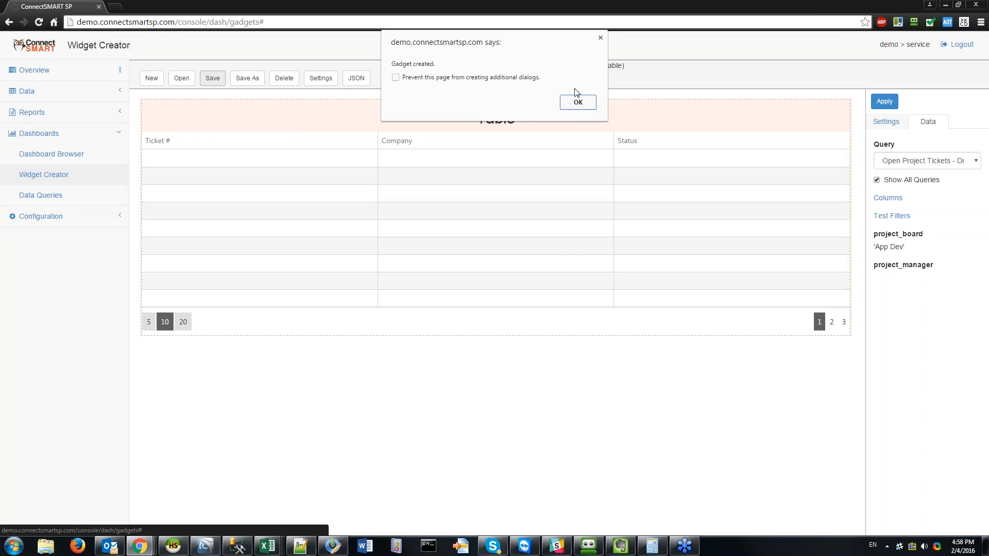
{"action": "left_click", "coordinate": [573, 106]}
{"action": "left_click", "coordinate": [885, 101]}
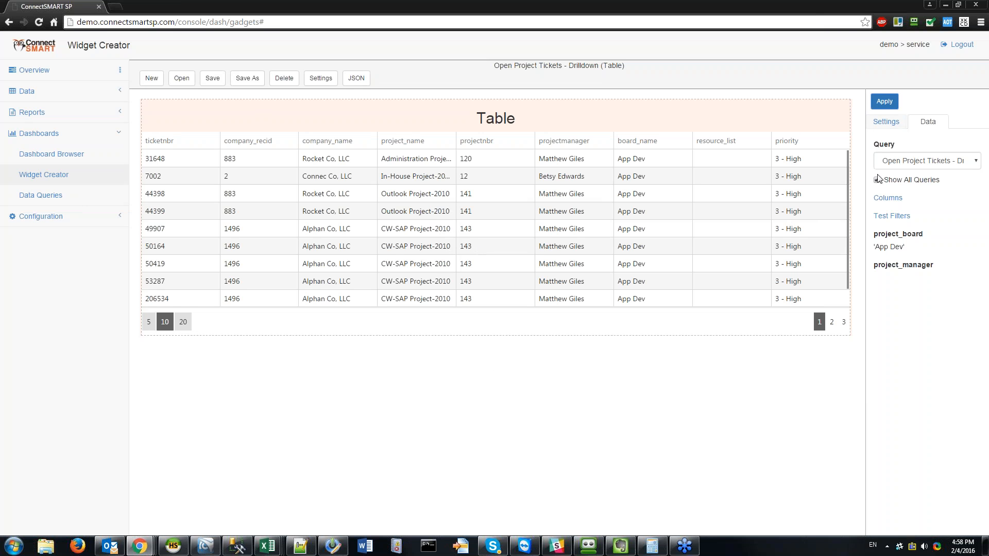
Step: Remove App Dev from the project_board test filter, refresh the preview, and bring up Columns
{"action": "left_click", "coordinate": [890, 217]}
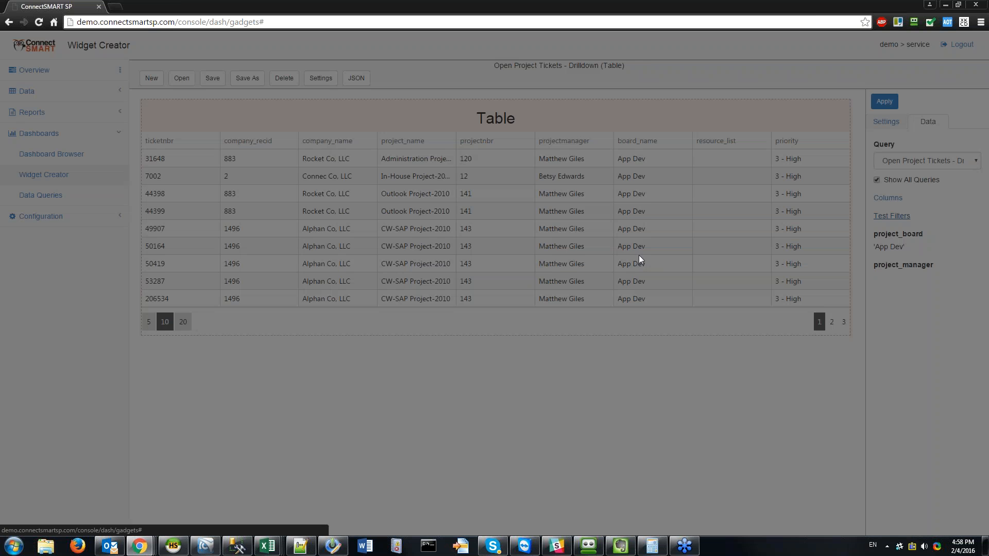
{"action": "left_click", "coordinate": [355, 116]}
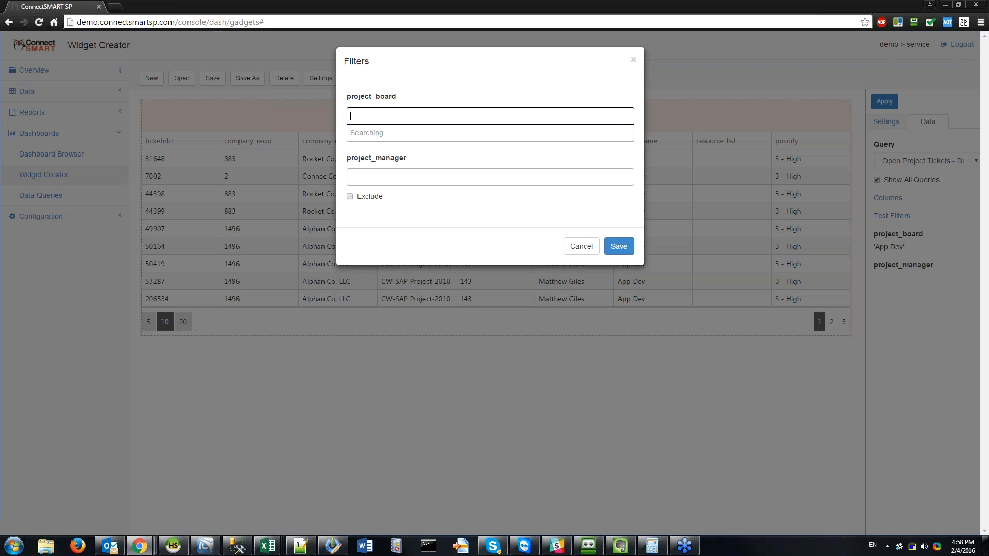
{"action": "left_click", "coordinate": [618, 245]}
{"action": "left_click", "coordinate": [895, 101]}
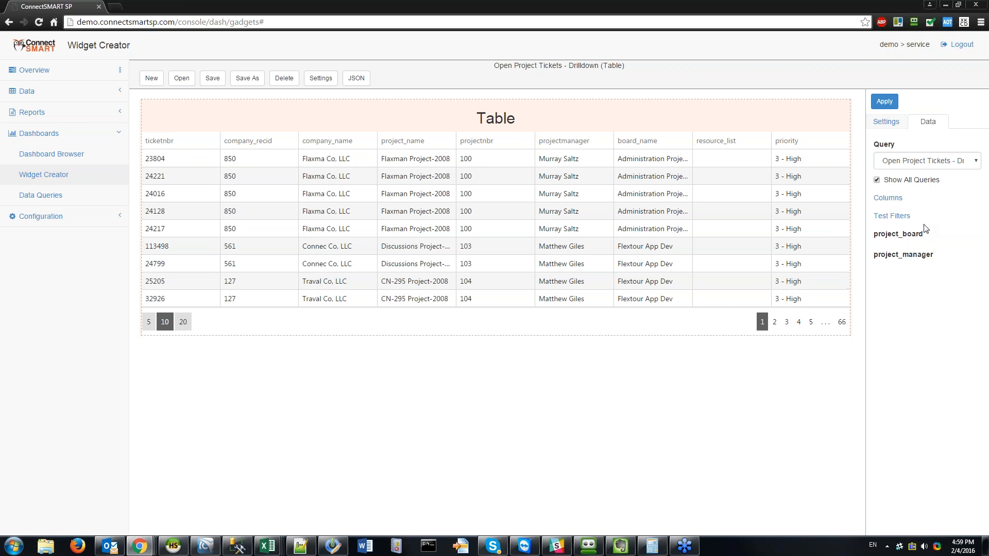
{"action": "left_click", "coordinate": [888, 198]}
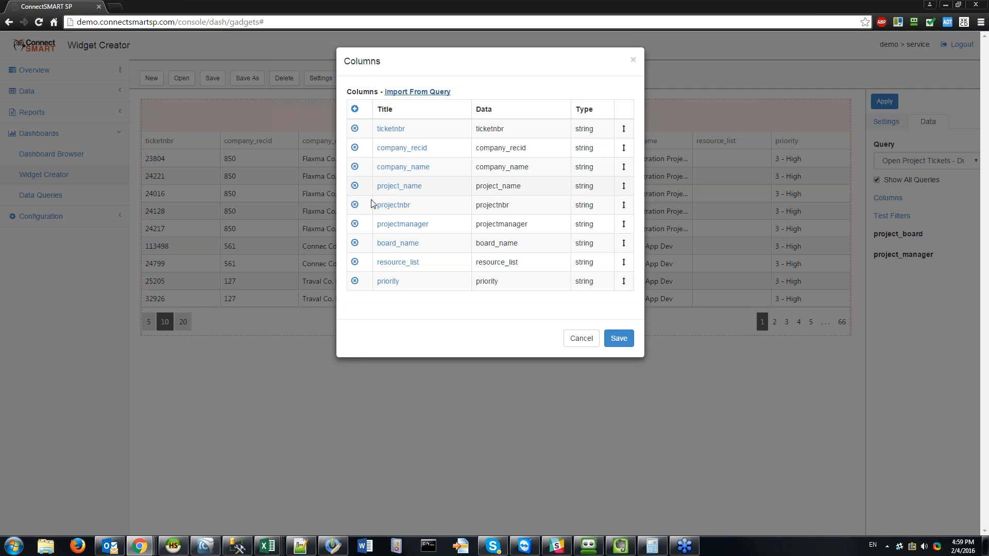
{"action": "left_click", "coordinate": [355, 166]}
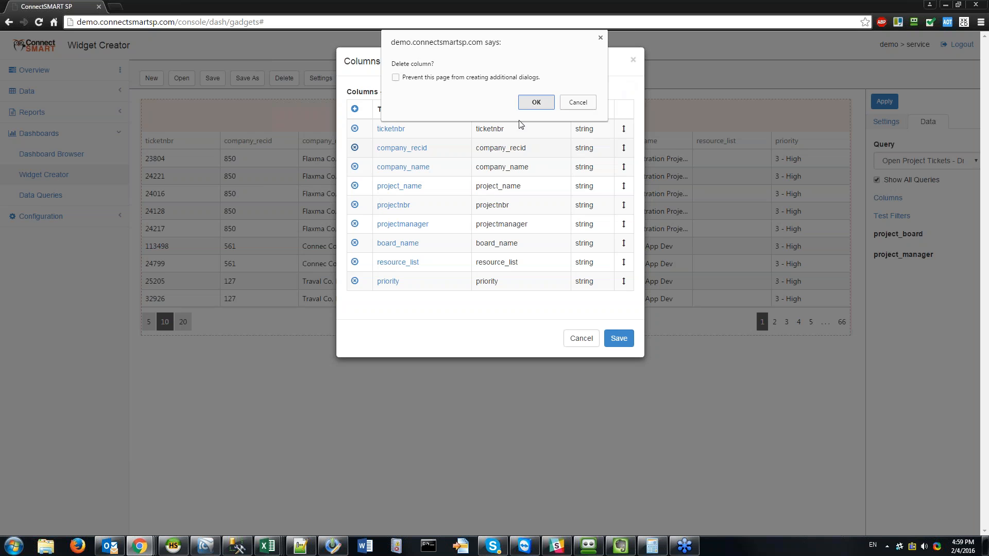
{"action": "left_click", "coordinate": [536, 102]}
{"action": "left_click", "coordinate": [355, 205]}
{"action": "left_click", "coordinate": [533, 102]}
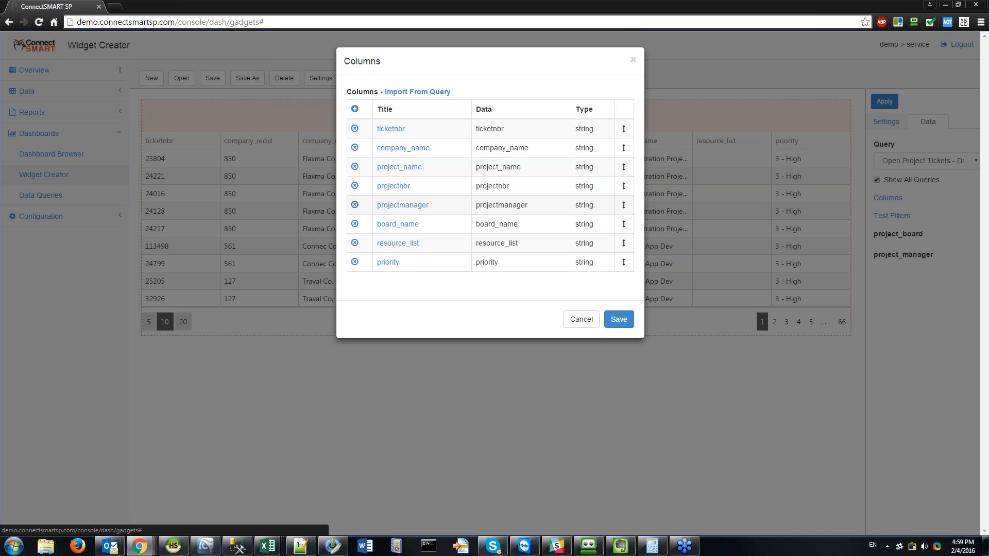
{"action": "left_click", "coordinate": [354, 186]}
{"action": "left_click", "coordinate": [528, 103]}
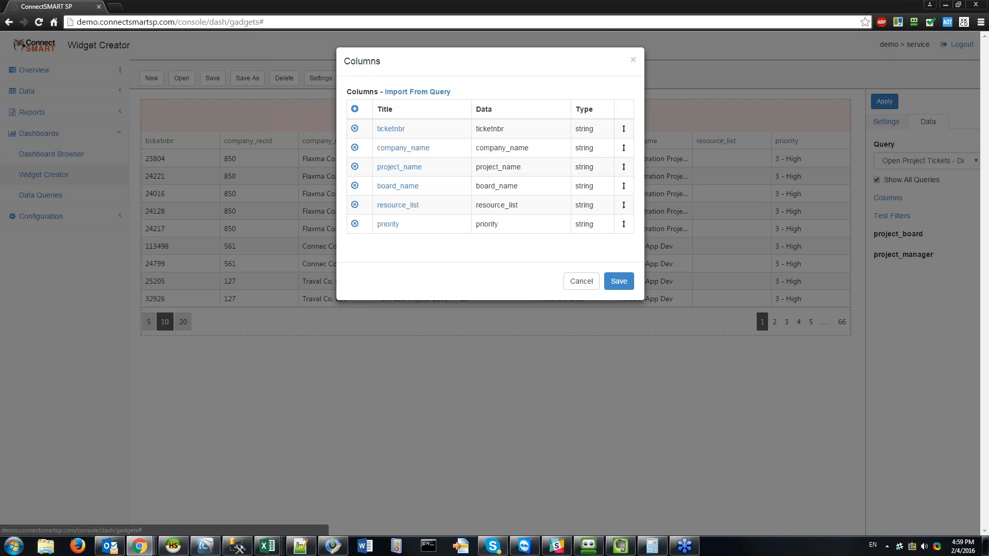
{"action": "left_click_drag", "start_coordinate": [623, 166], "coordinate": [623, 206]}
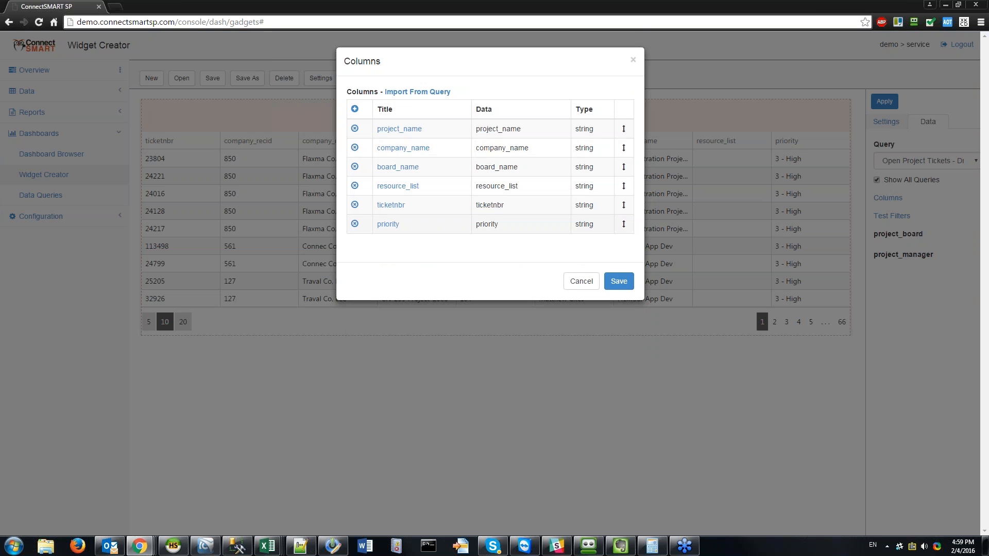
{"action": "left_click", "coordinate": [621, 285]}
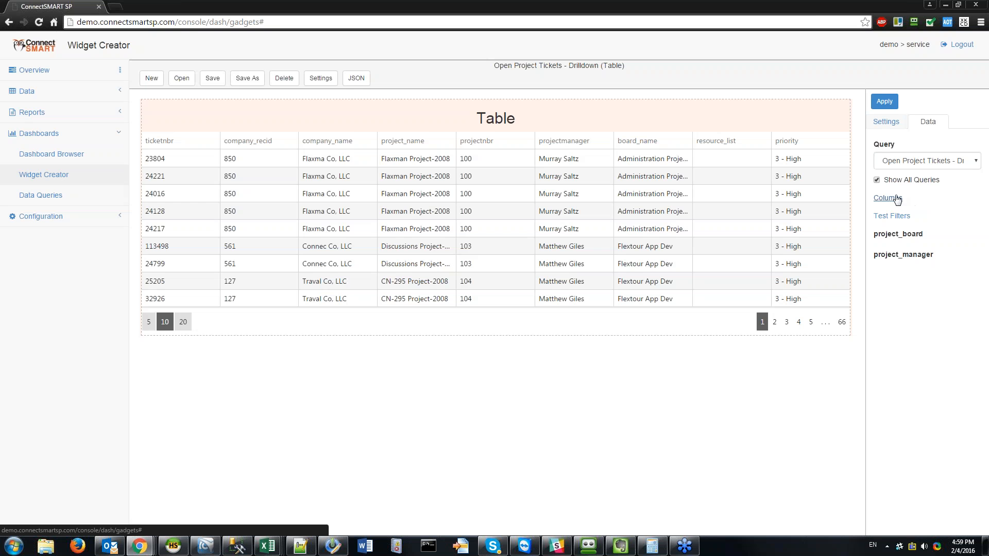
{"action": "left_click", "coordinate": [895, 199]}
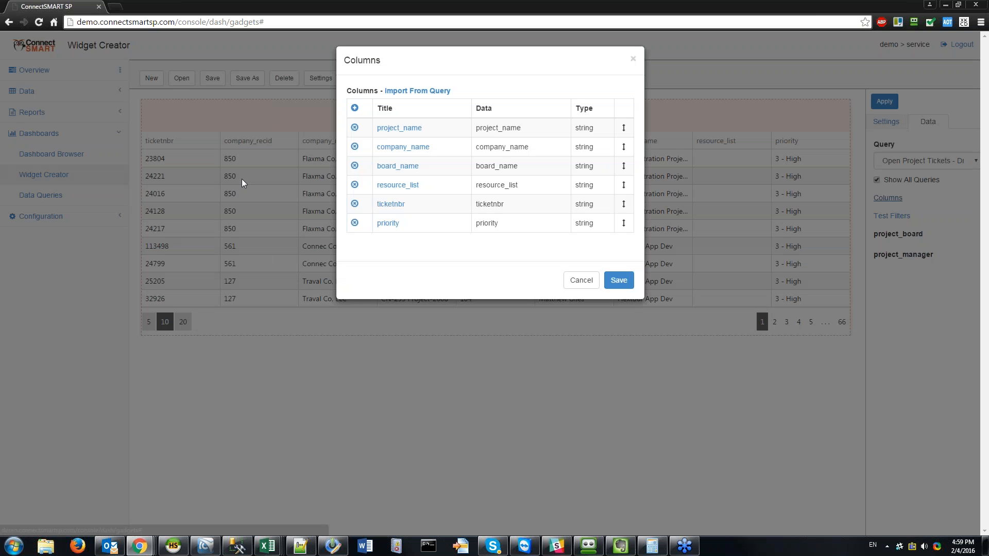
{"action": "left_click", "coordinate": [423, 93]}
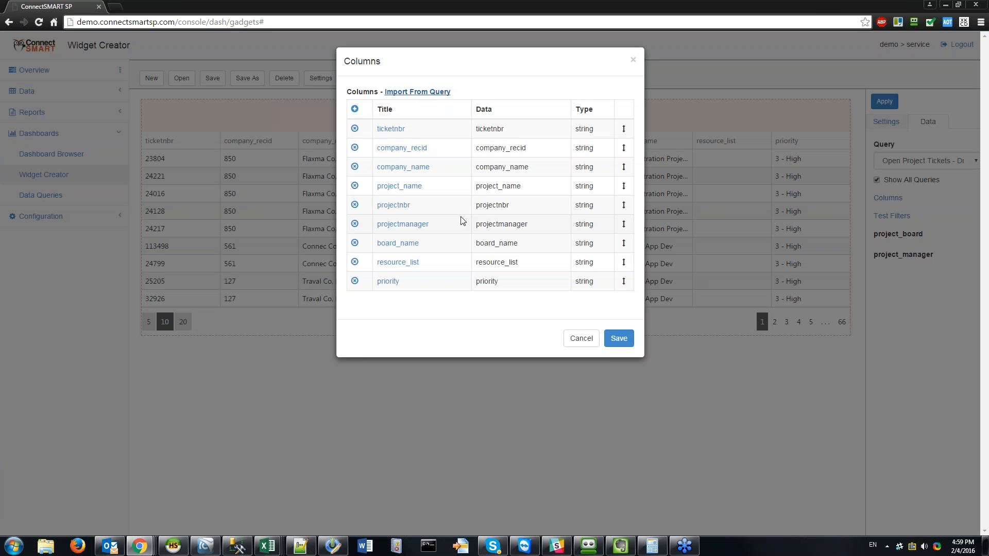
Step: Make ticketnbr a link column and clear its default URL template
{"action": "left_click", "coordinate": [390, 129]}
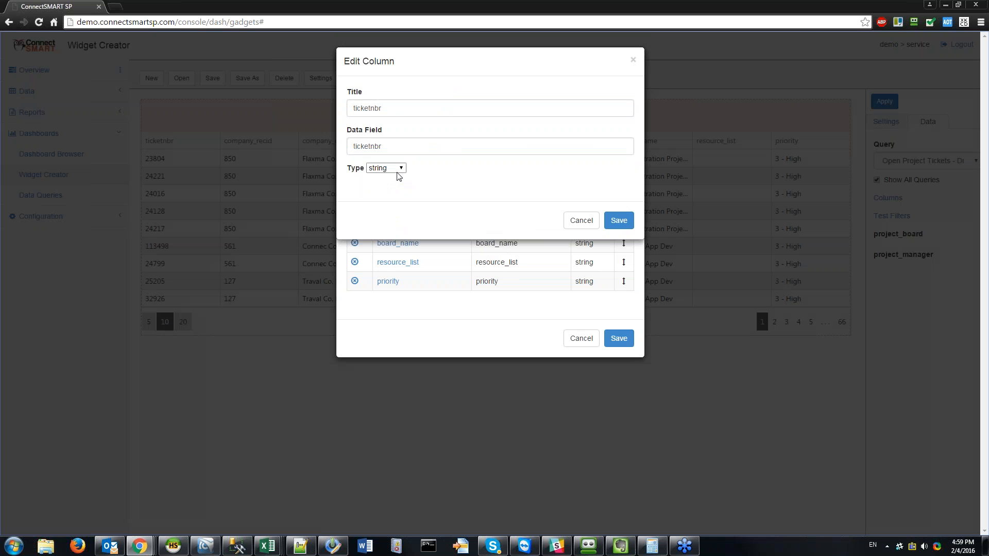
{"action": "left_click", "coordinate": [397, 175]}
{"action": "left_click", "coordinate": [383, 214]}
{"action": "left_click", "coordinate": [538, 243]}
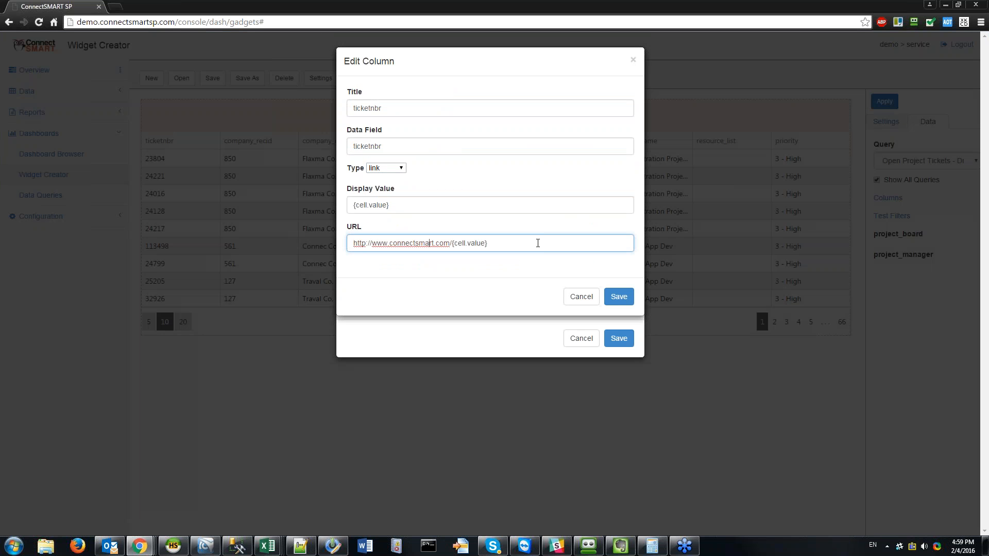
{"action": "key", "text": "ctrl+a"}
{"action": "key", "text": "BackSpace"}
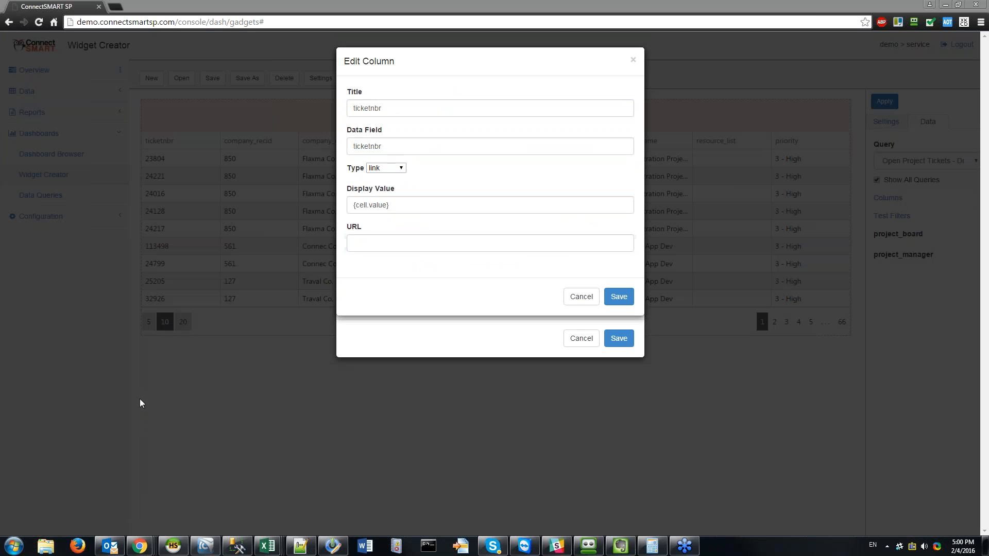
Step: Paste the {properties.CW.BaseUrl} ConnectWise ticket URL template and save both dialogs
{"action": "left_click", "coordinate": [623, 547]}
{"action": "left_click", "coordinate": [469, 243]}
{"action": "type", "text": "{properties.CW.BaseUrl}{properties.CW.Ticket}{cell.value}{properties.CW.CompanyName}"}
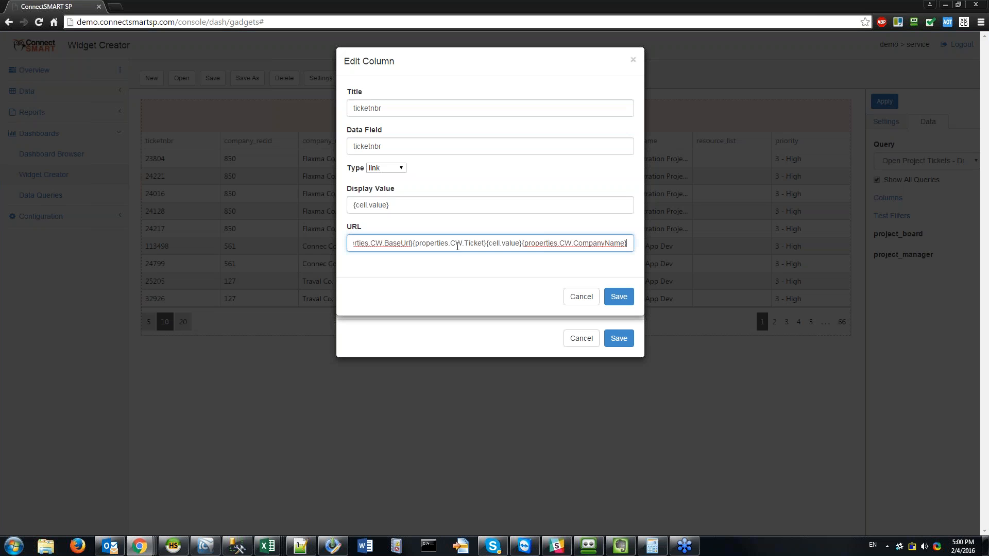
{"action": "key", "text": "Home"}
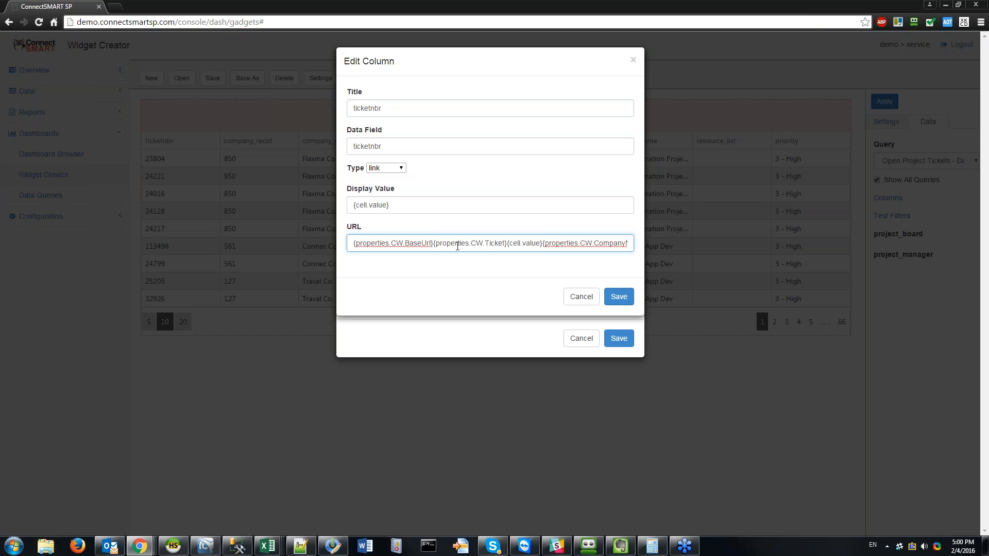
{"action": "key", "text": "End"}
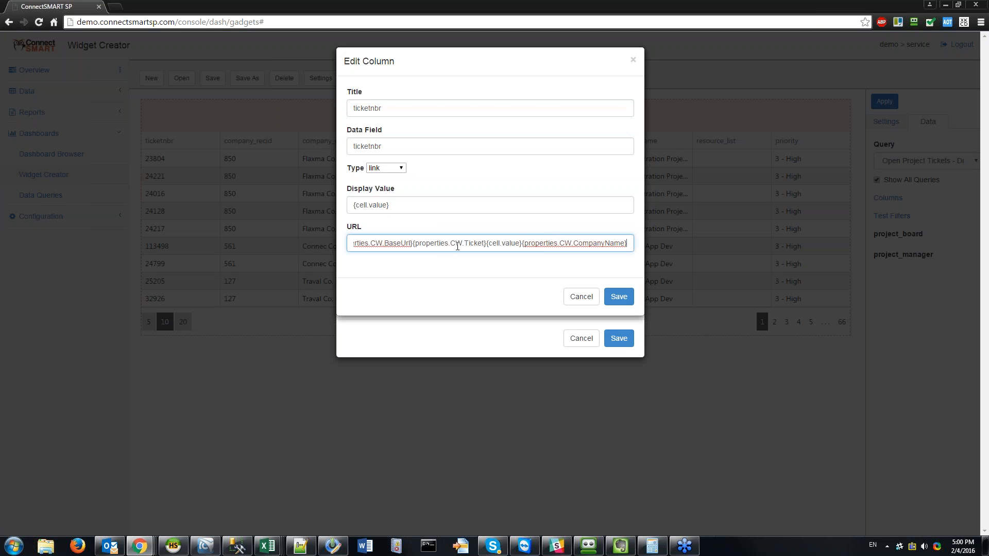
{"action": "key", "text": "Home"}
{"action": "key", "text": "End"}
{"action": "key", "text": "Home"}
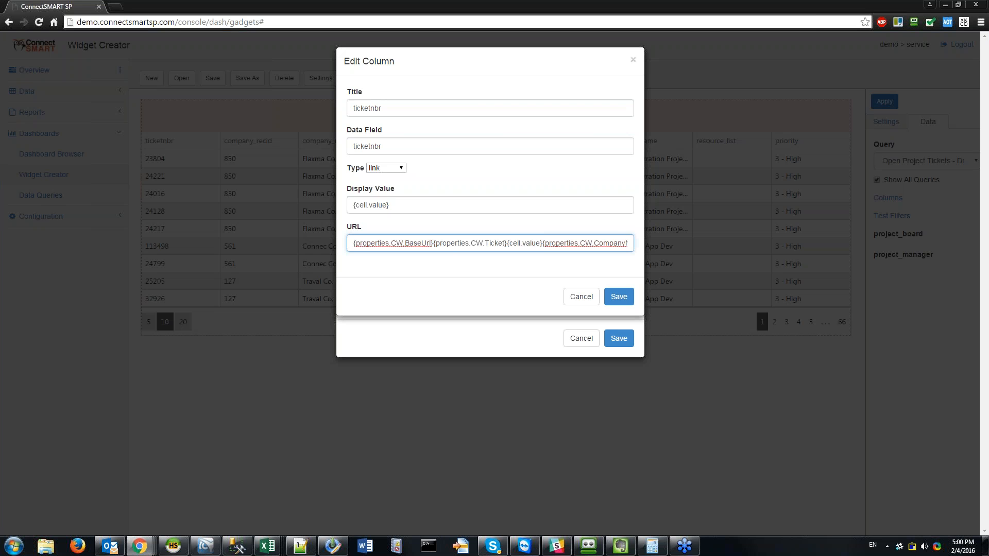
{"action": "left_click", "coordinate": [620, 297]}
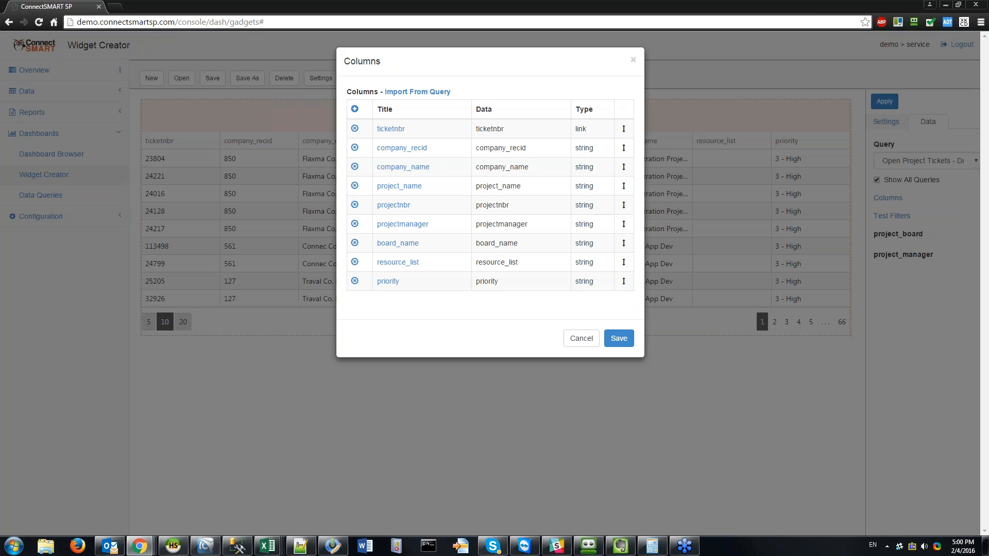
{"action": "left_click", "coordinate": [626, 344]}
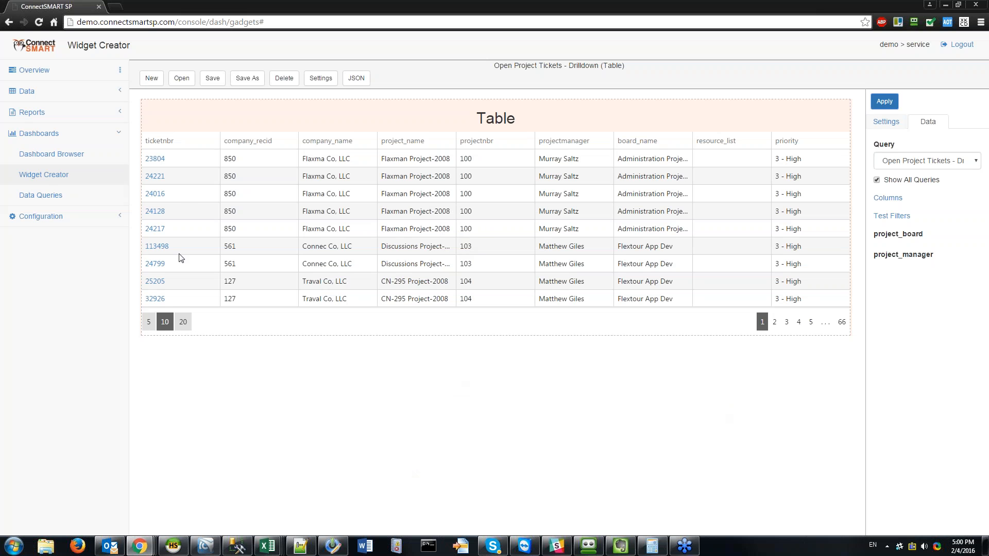
Step: Follow ticket 23804's link, sign in to ConnectWise with the account password, then close that tab
{"action": "left_click", "coordinate": [155, 158]}
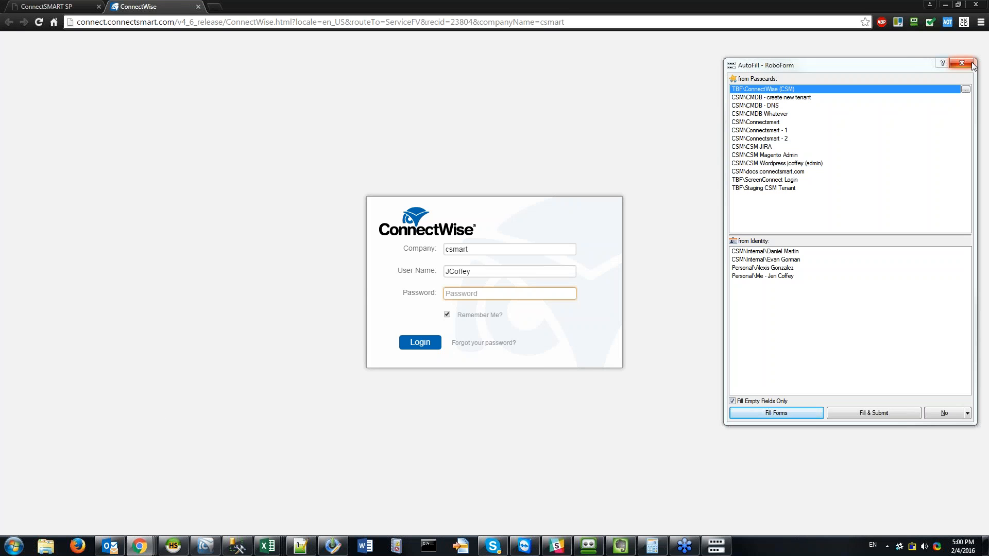
{"action": "left_click", "coordinate": [513, 298]}
{"action": "type", "text": "••••"}
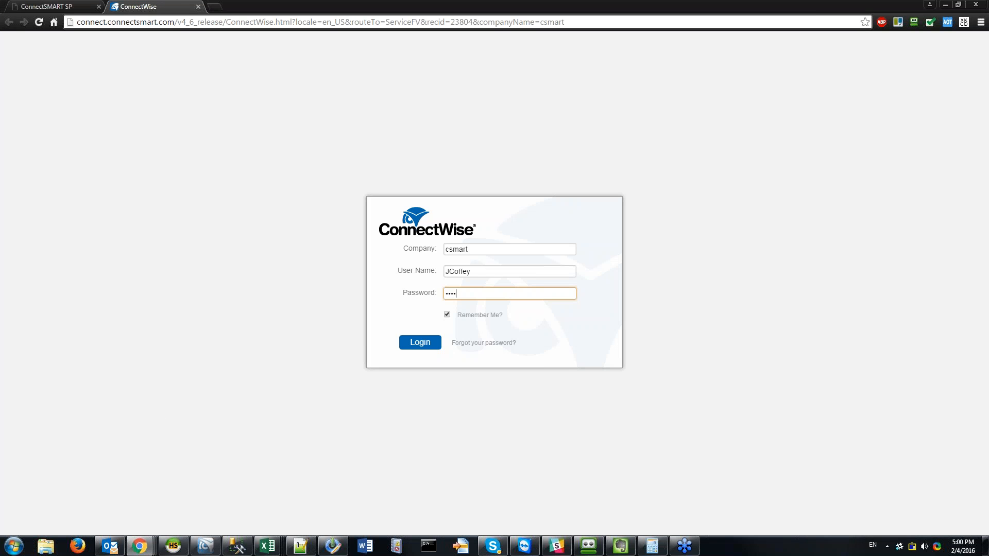
{"action": "key", "text": "Return"}
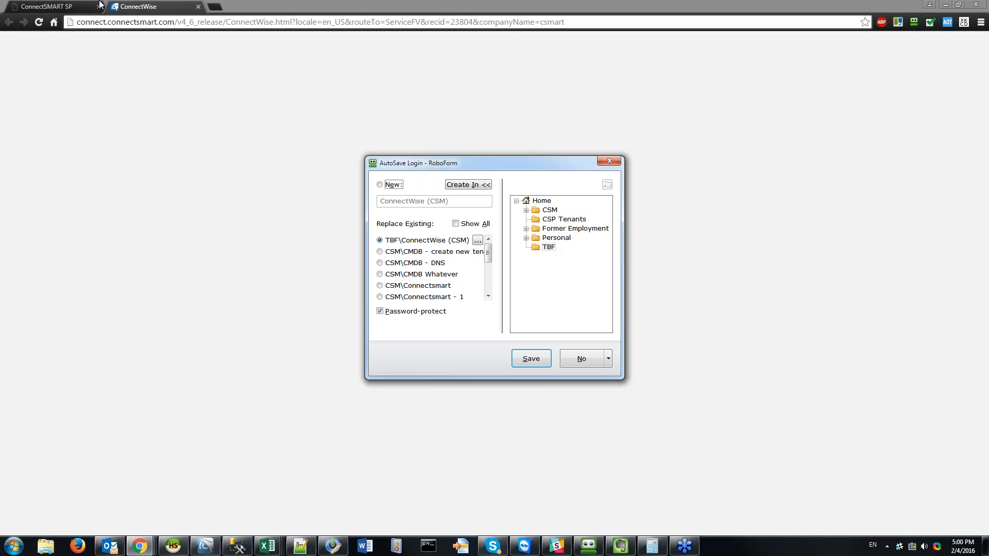
{"action": "left_click", "coordinate": [610, 161]}
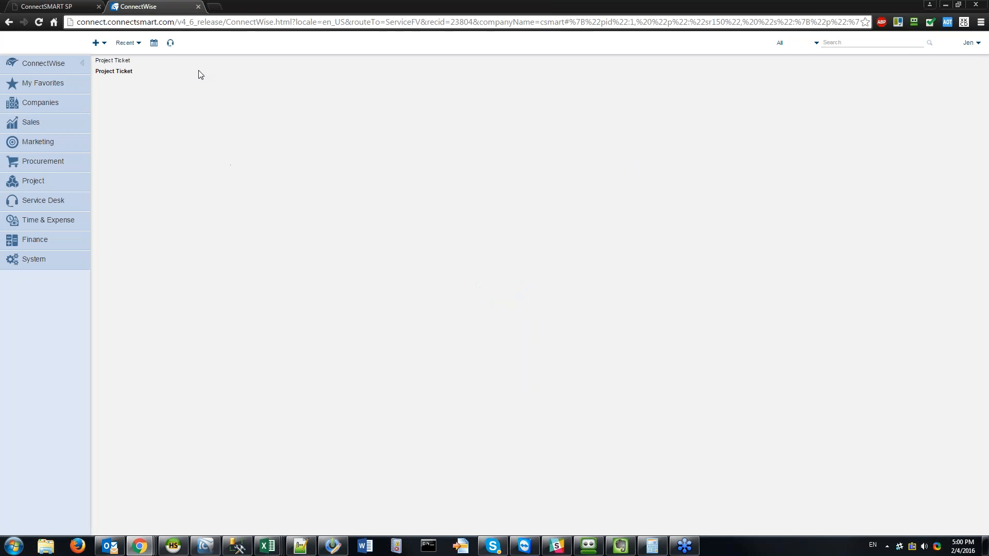
{"action": "left_click", "coordinate": [198, 6]}
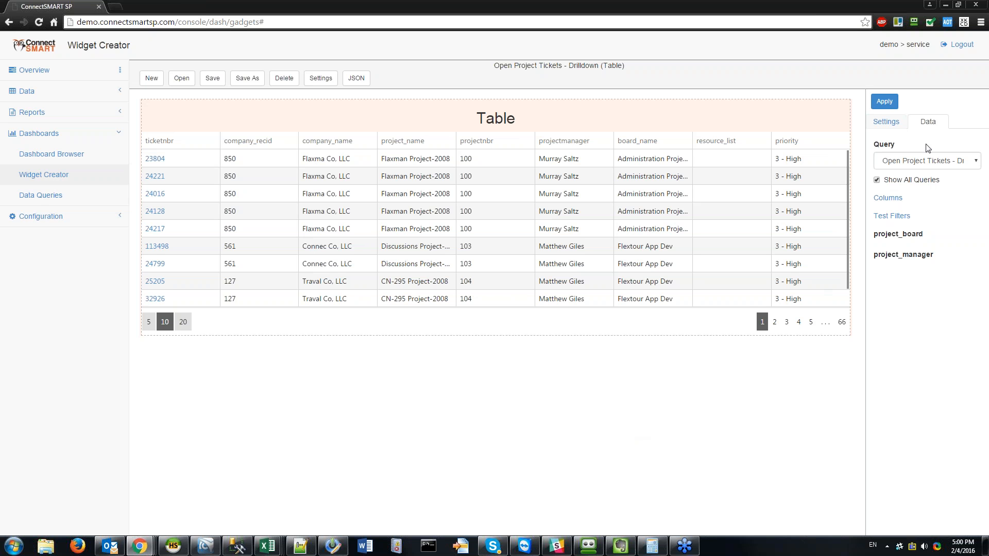
Step: Make company_recid a link column using the pasted CW URL with Ticket changed to Company
{"action": "left_click", "coordinate": [888, 198]}
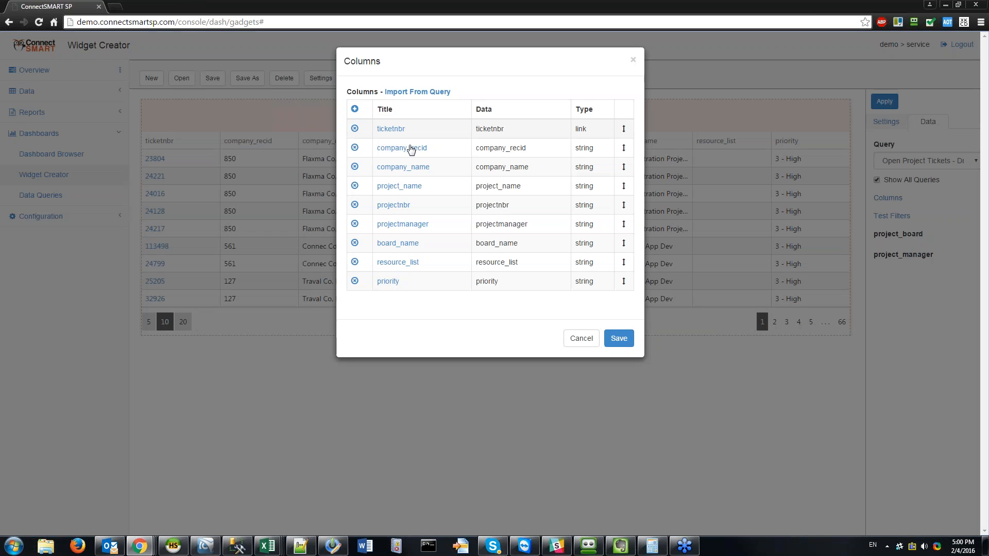
{"action": "left_click", "coordinate": [407, 148]}
{"action": "left_click", "coordinate": [387, 168]}
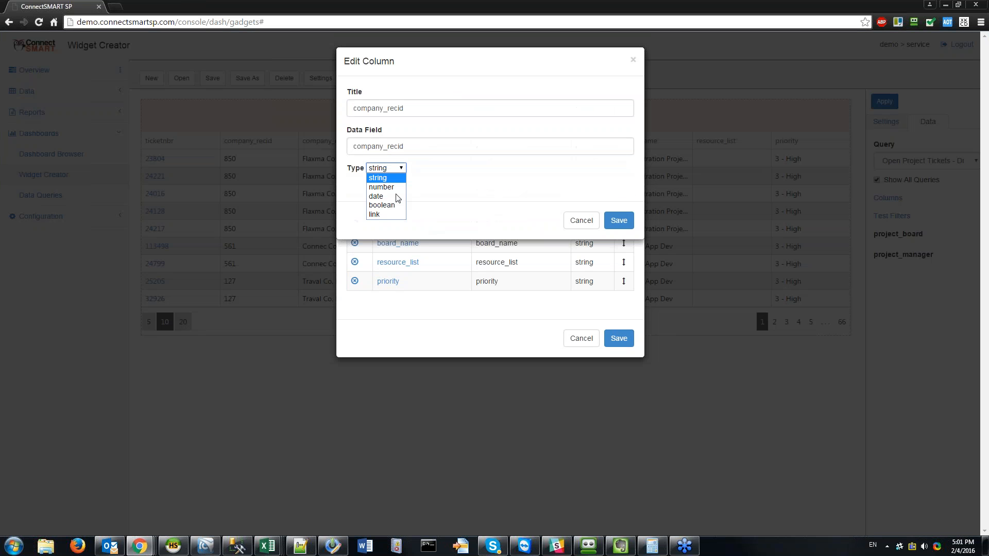
{"action": "left_click", "coordinate": [381, 214]}
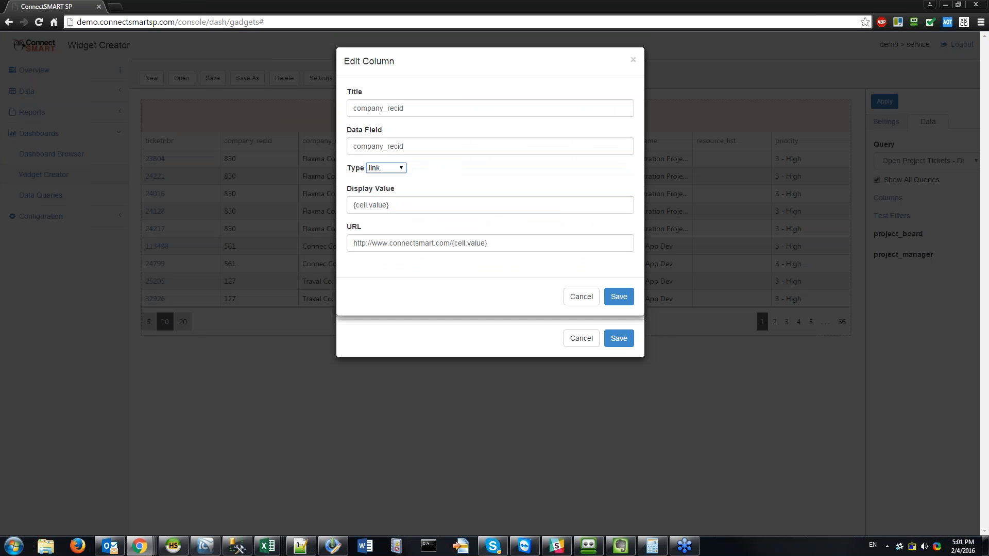
{"action": "left_click_drag", "start_coordinate": [488, 243], "coordinate": [433, 212]}
{"action": "key", "text": "End"}
{"action": "key", "text": "ctrl+a"}
{"action": "key", "text": "BackSpace"}
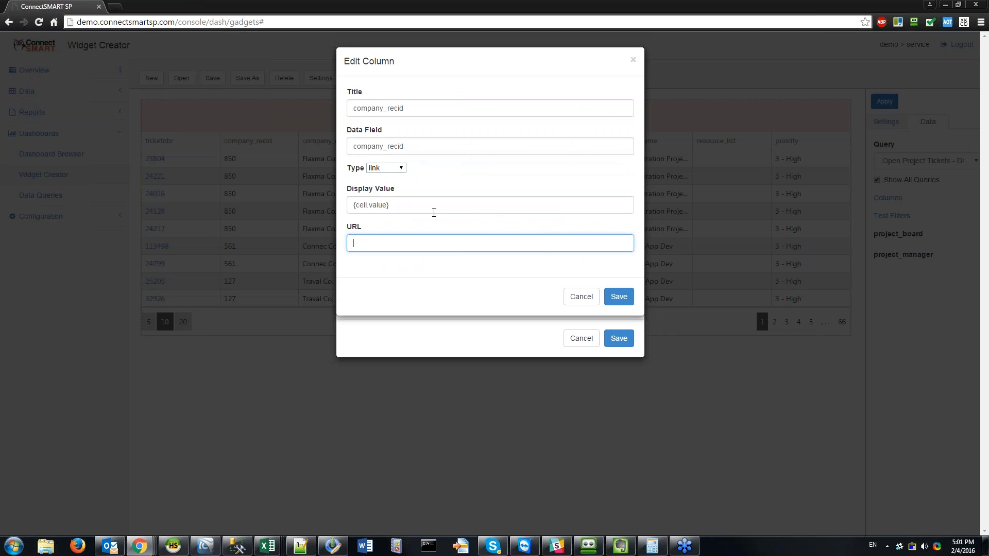
{"action": "type", "text": "{properties.CW.BaseUrl}{properties.CW.Ticket}{cell.value}{properties.CW.CompanyName}"}
{"action": "double_click", "coordinate": [471, 245]}
{"action": "type", "text": "Company"}
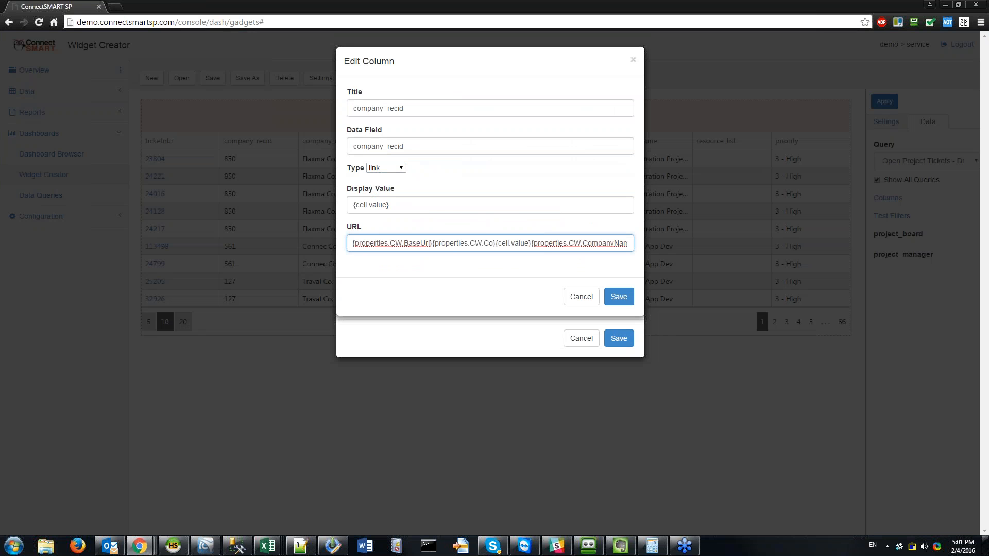
Step: Save both column dialogs and test the link for company 850, closing its tab
{"action": "left_click", "coordinate": [619, 297]}
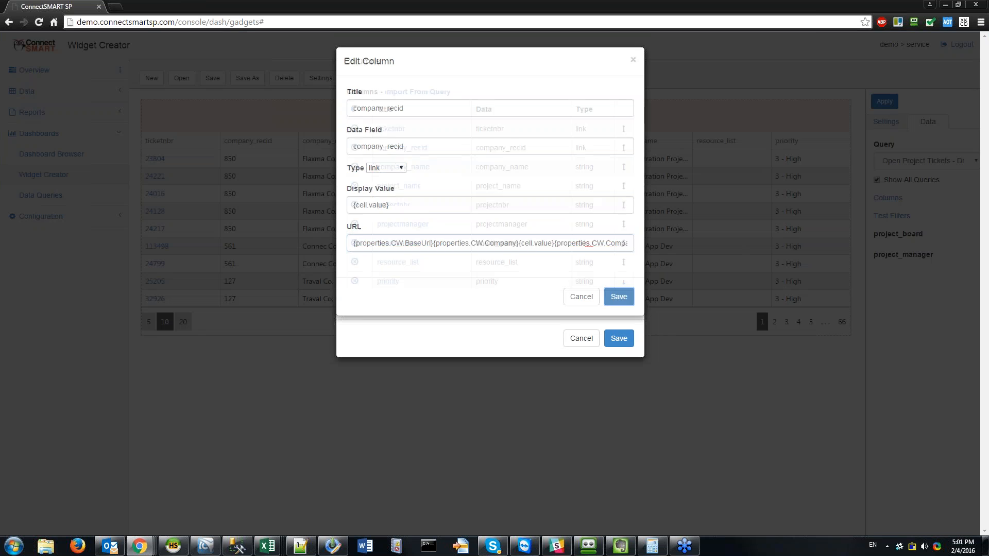
{"action": "left_click", "coordinate": [618, 338]}
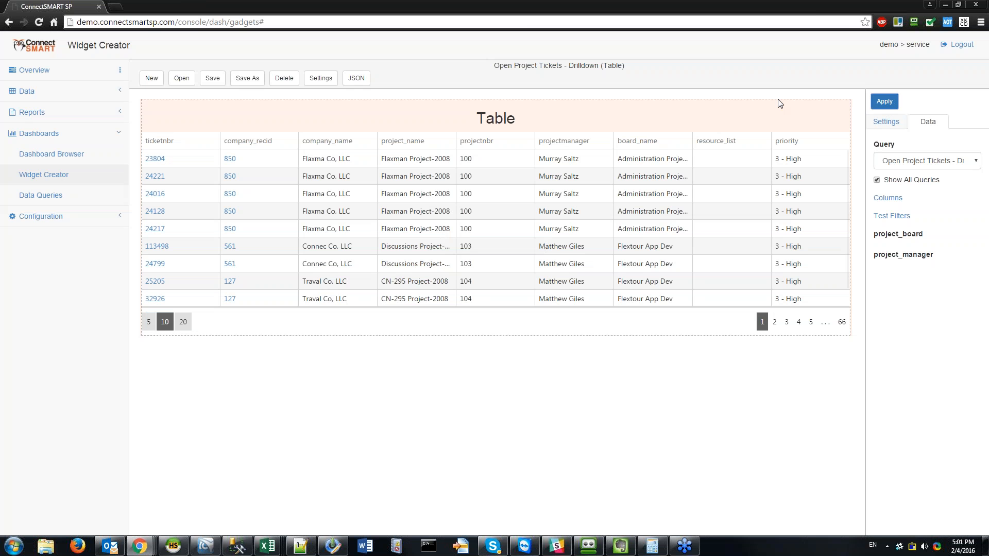
{"action": "left_click", "coordinate": [230, 194]}
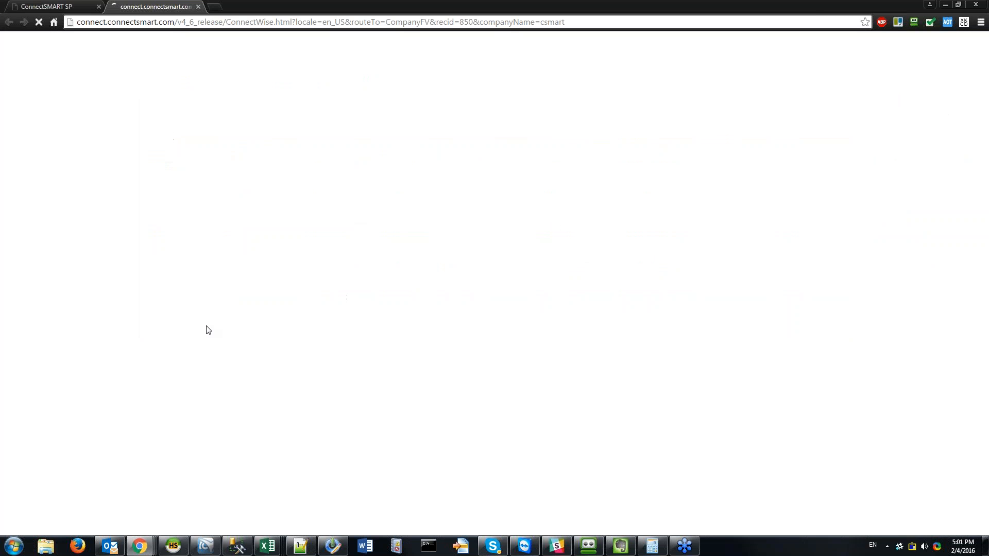
{"action": "left_click", "coordinate": [198, 6]}
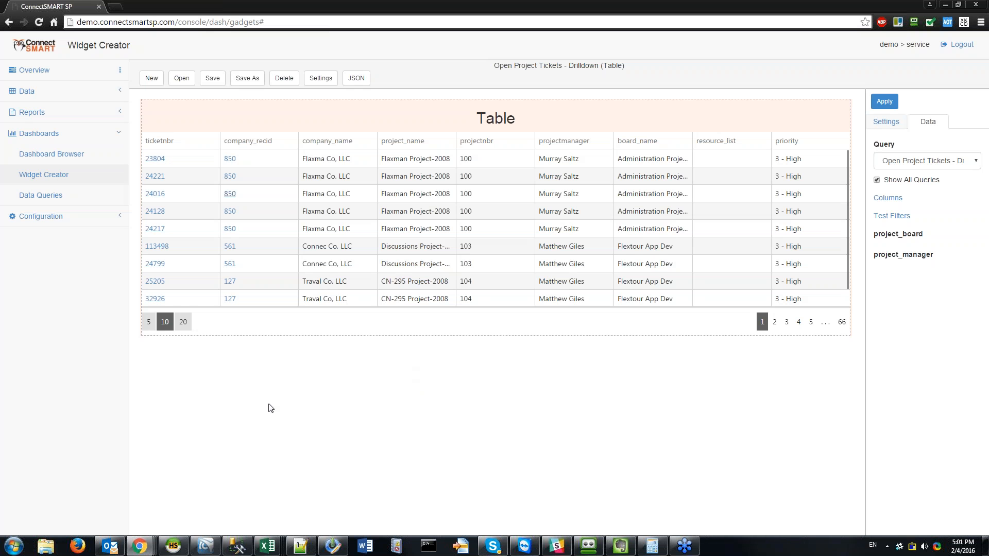
Step: Apply the column changes and save the drilldown widget, acknowledging 'Gadget saved.'
{"action": "left_click", "coordinate": [890, 98]}
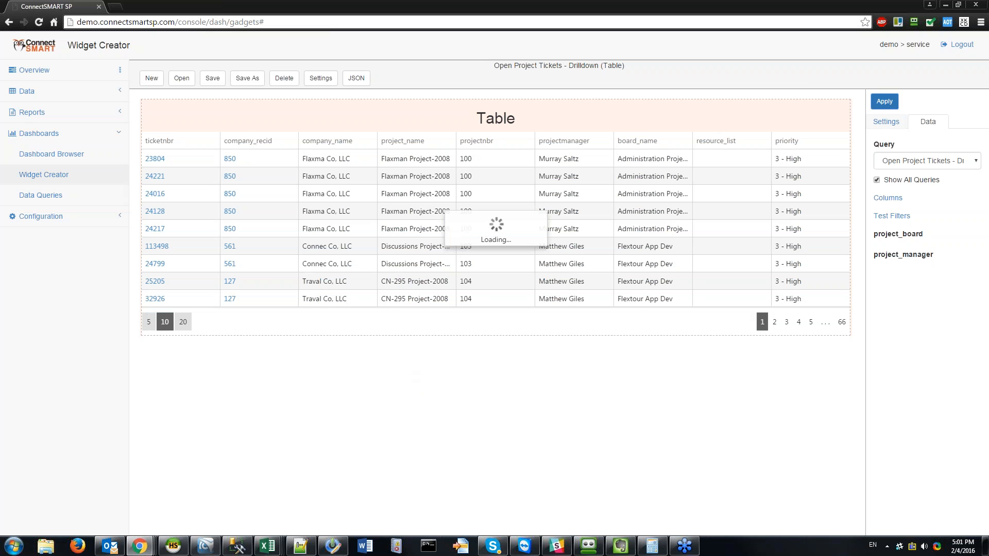
{"action": "left_click", "coordinate": [212, 77]}
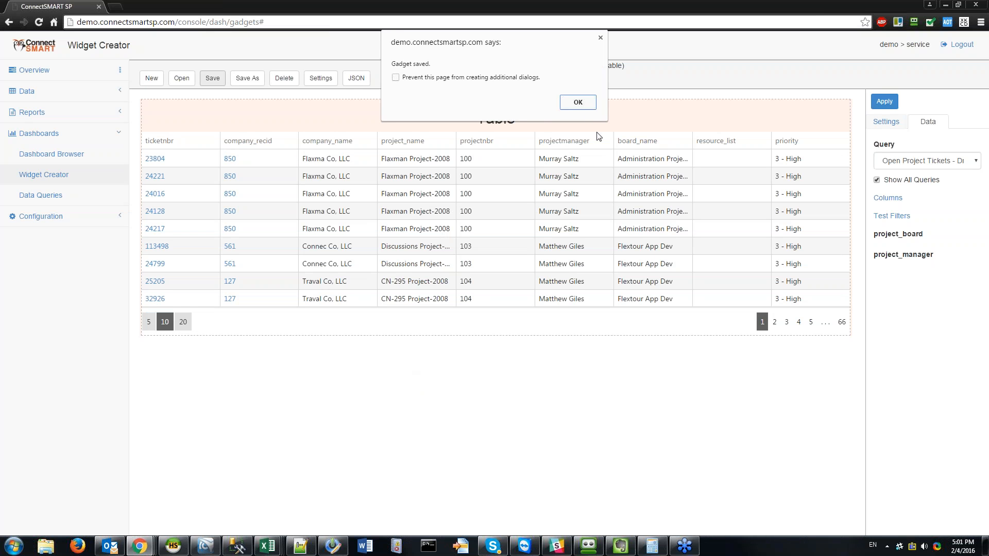
{"action": "left_click", "coordinate": [591, 105]}
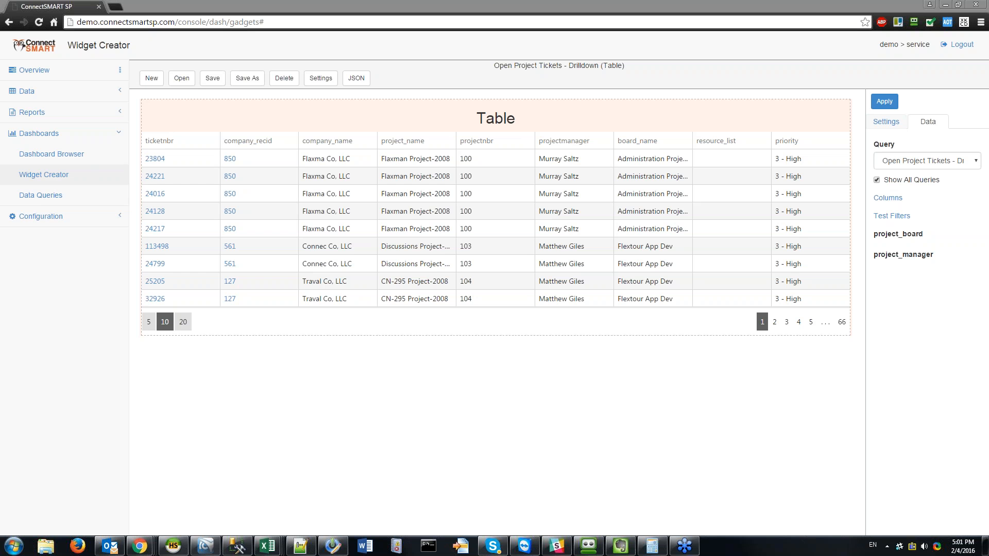
{"action": "mouse_move", "coordinate": [139, 546]}
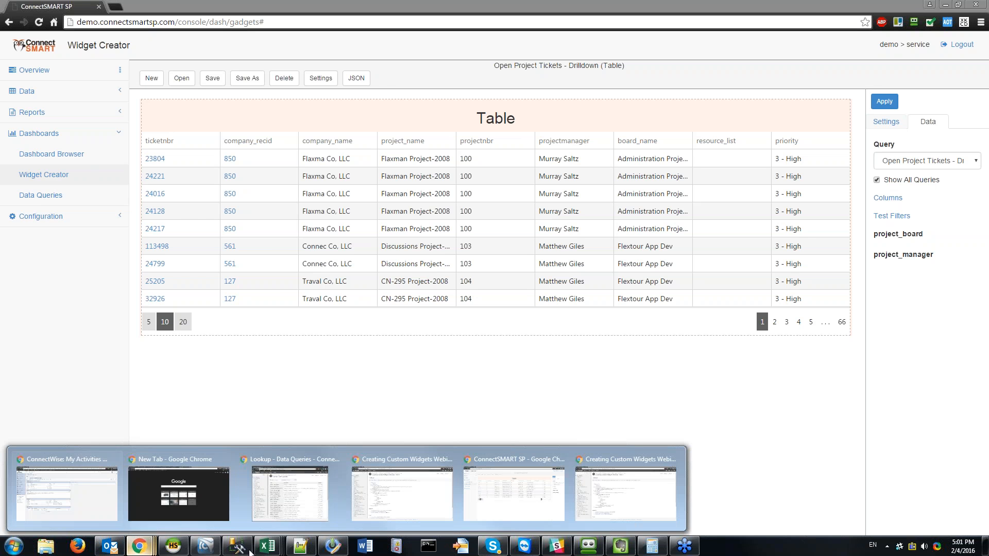
{"action": "left_click", "coordinate": [648, 486]}
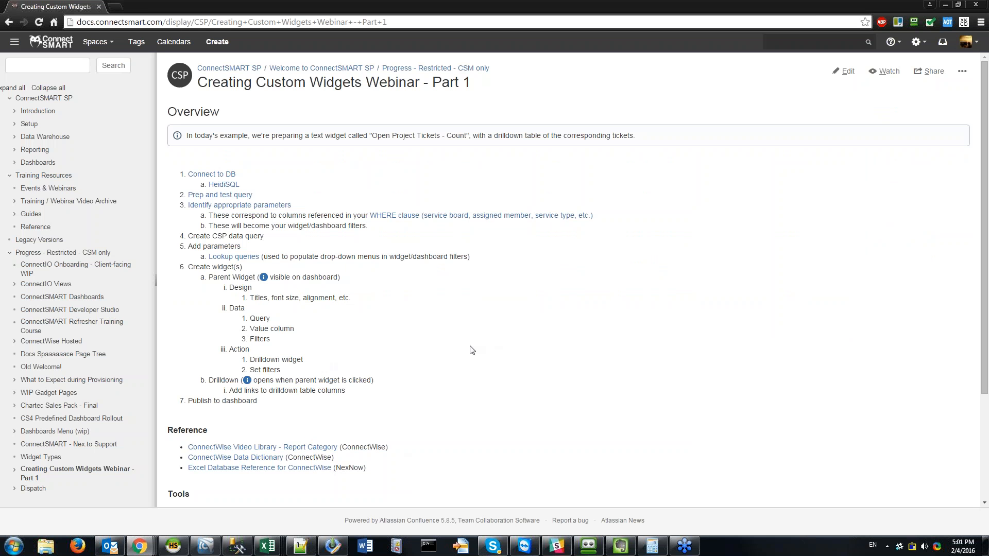
{"action": "left_click", "coordinate": [945, 5]}
Step: Save the drilldown widget, then load the newer 'project tickets' Open Project Tickets - Count widget for editing
{"action": "left_click", "coordinate": [214, 78]}
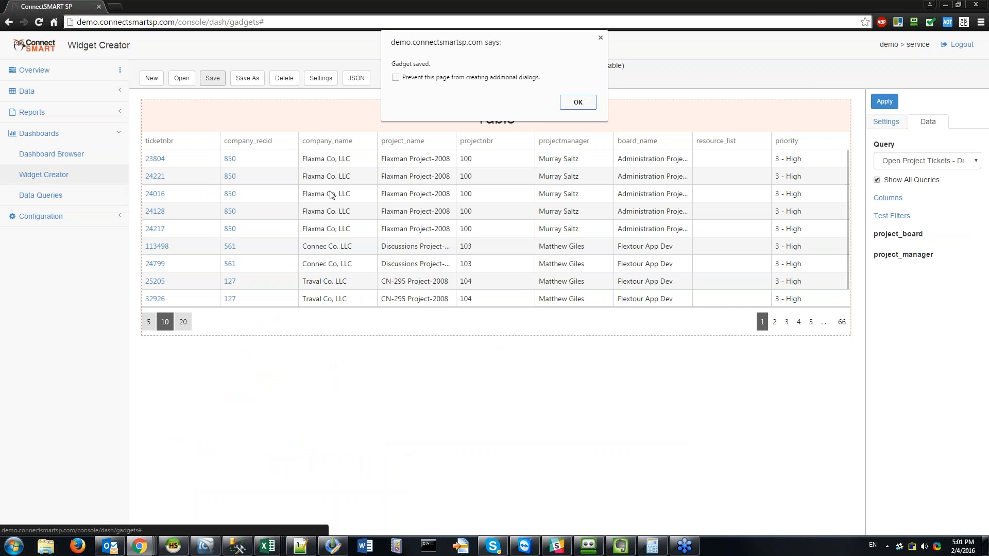
{"action": "left_click", "coordinate": [561, 107]}
{"action": "left_click", "coordinate": [182, 78]}
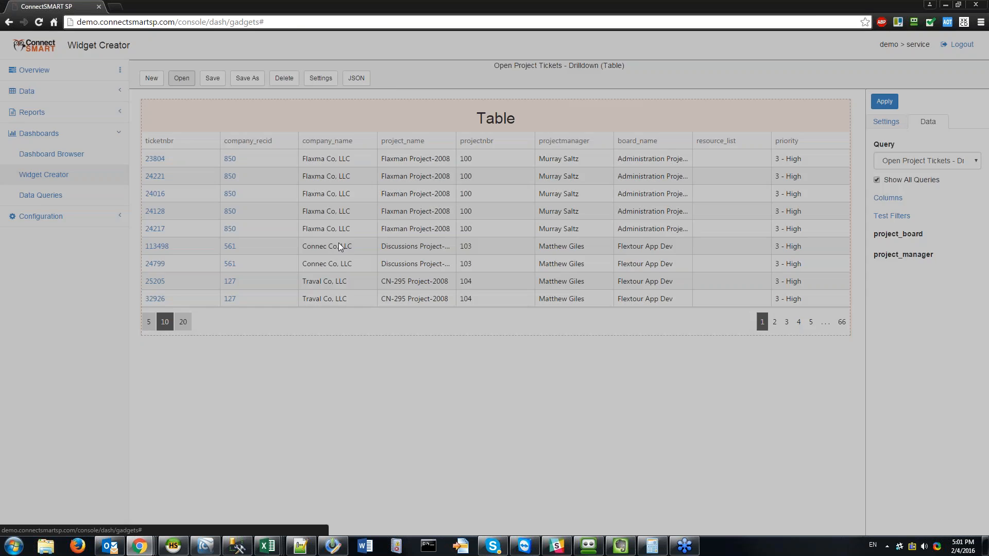
{"action": "left_click", "coordinate": [623, 93]}
{"action": "type", "text": "pro"}
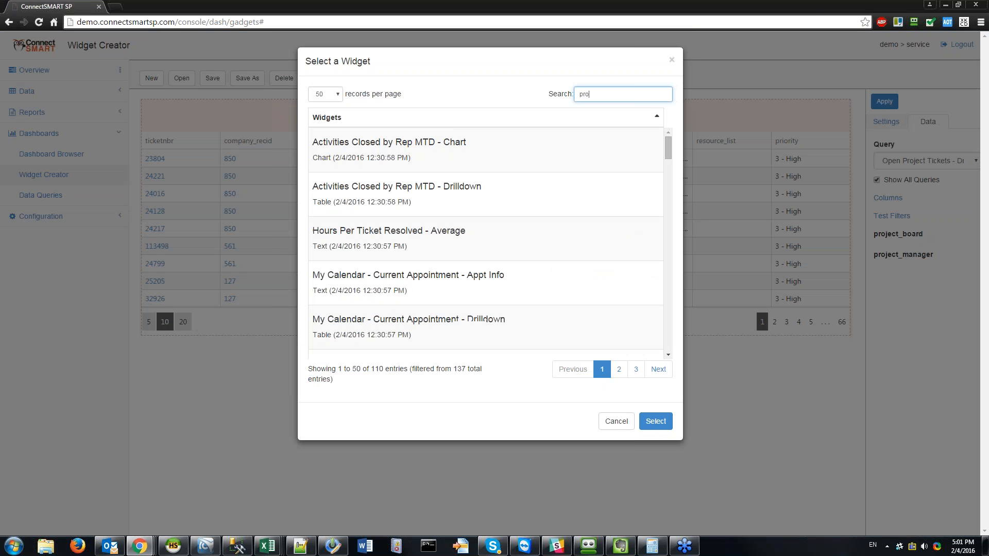
{"action": "type", "text": "ject tickets"}
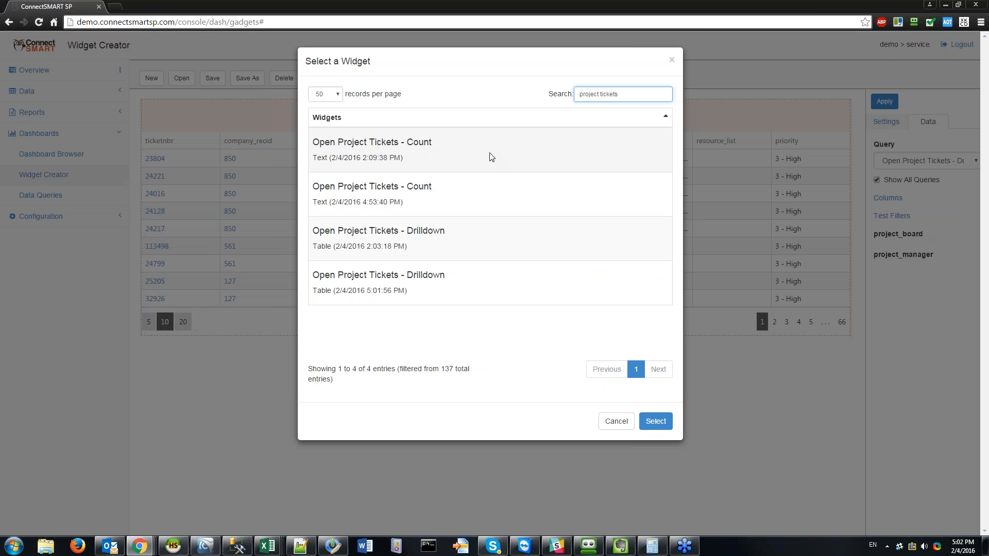
{"action": "left_click", "coordinate": [490, 194]}
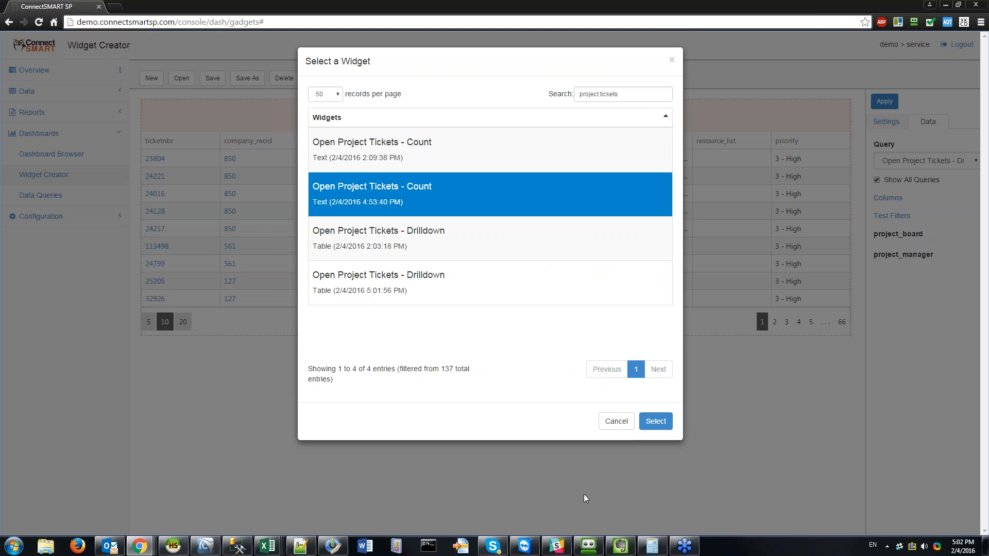
{"action": "left_click", "coordinate": [656, 421]}
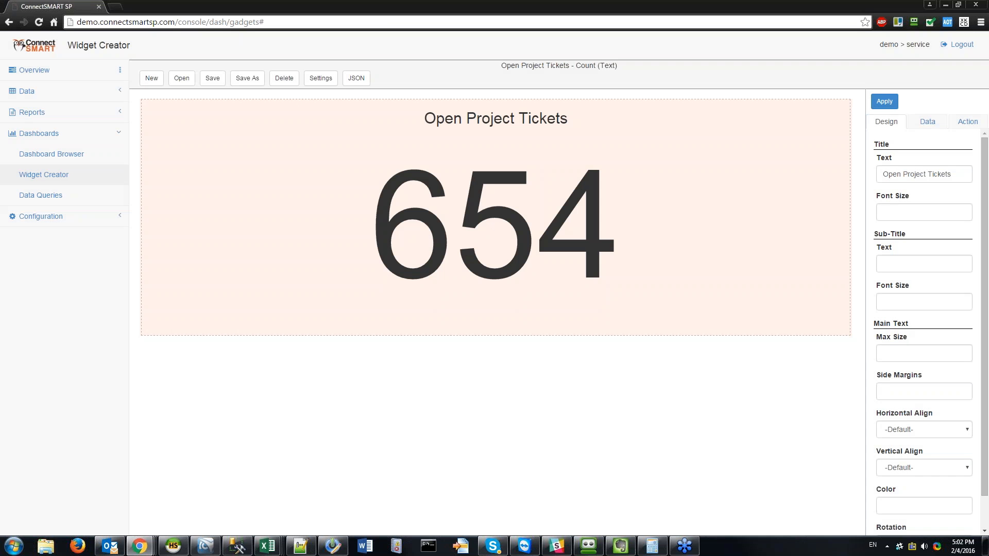
Step: Set the count widget's click action to drill down to Open Project Tickets - Drilldown
{"action": "left_click", "coordinate": [968, 122]}
{"action": "left_click", "coordinate": [922, 161]}
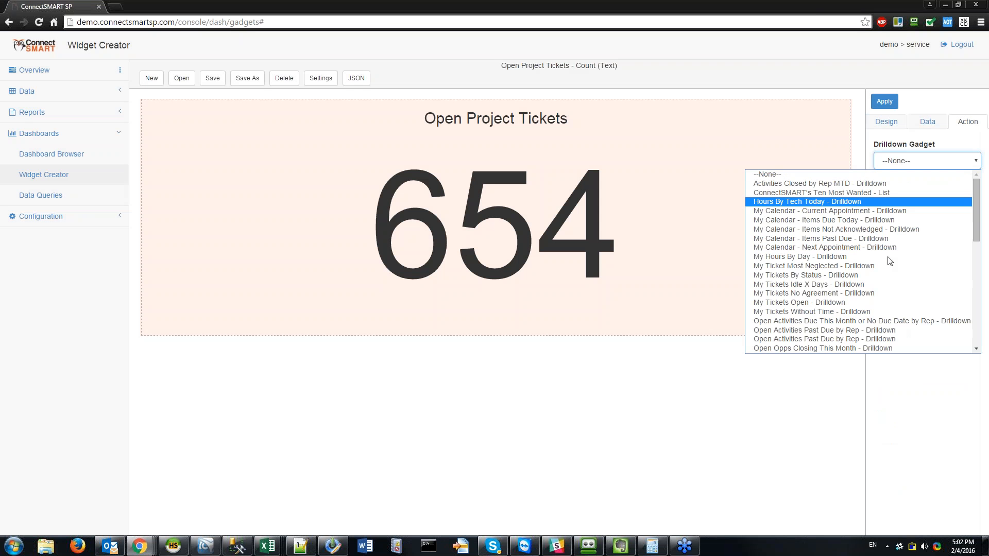
{"action": "scroll", "coordinate": [893, 258], "scroll_direction": "down", "scroll_amount": 2}
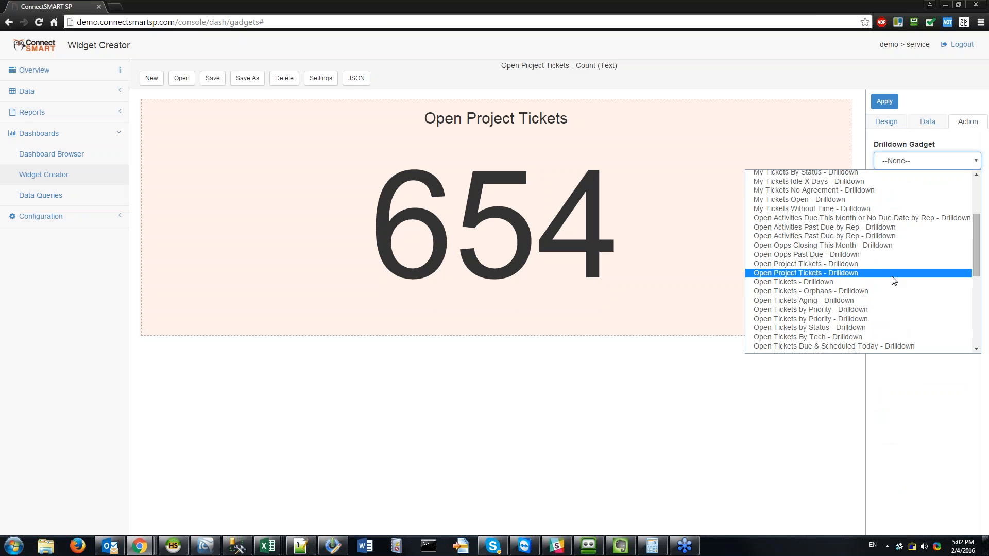
{"action": "left_click", "coordinate": [857, 273]}
{"action": "left_click", "coordinate": [937, 159]}
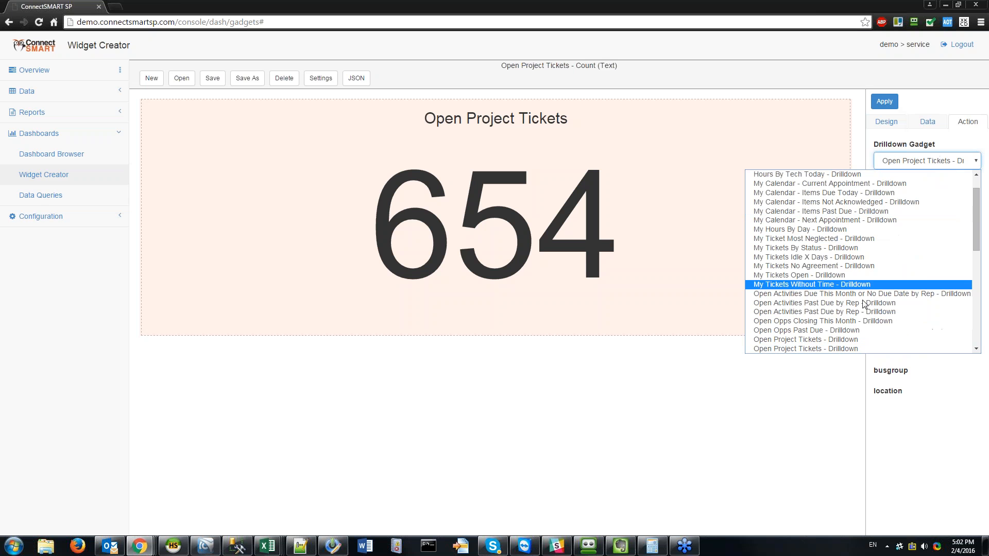
{"action": "left_click", "coordinate": [871, 332]}
{"action": "left_click", "coordinate": [889, 102]}
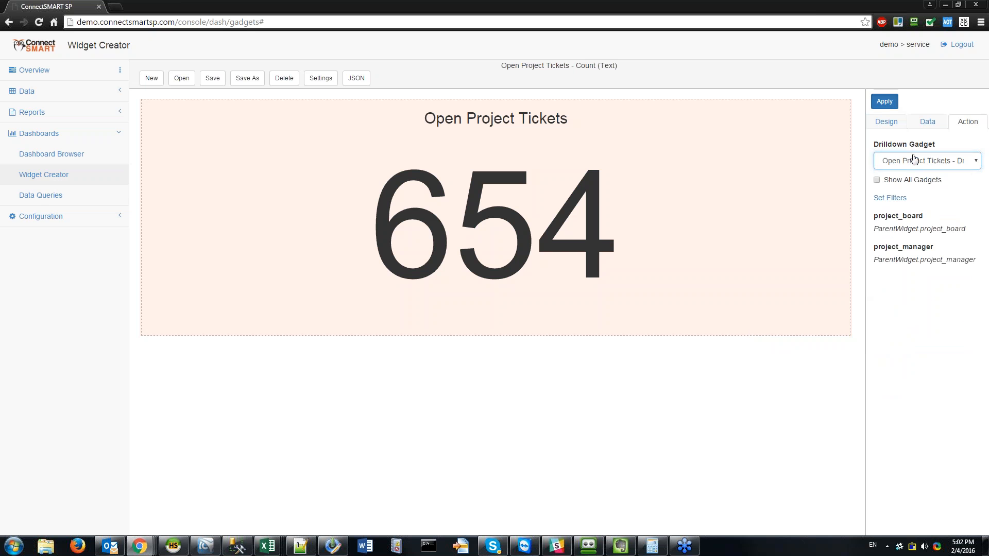
Step: Make the drilldown inherit the project_board and project_manager filters from the count widget
{"action": "left_click", "coordinate": [893, 199]}
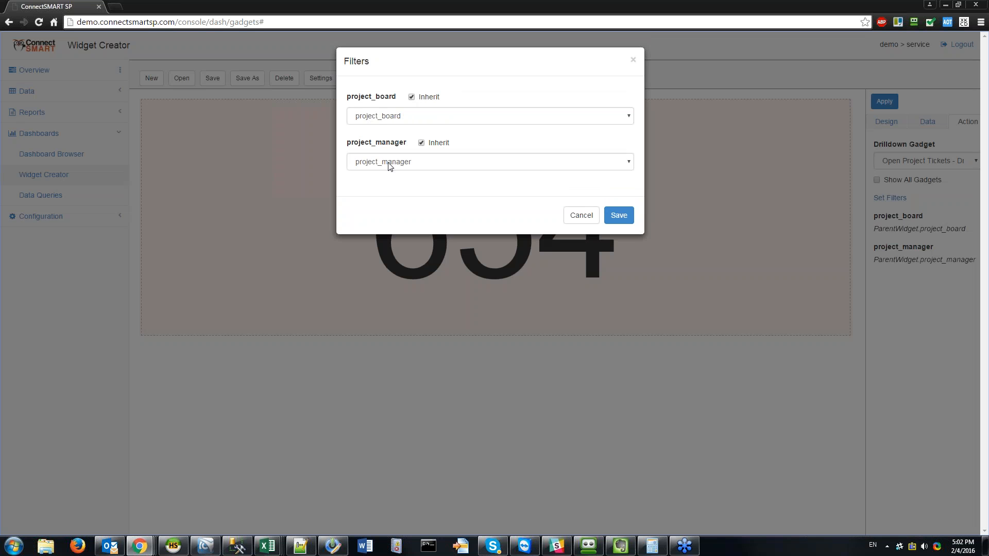
{"action": "left_click", "coordinate": [412, 97]}
{"action": "left_click", "coordinate": [409, 116]}
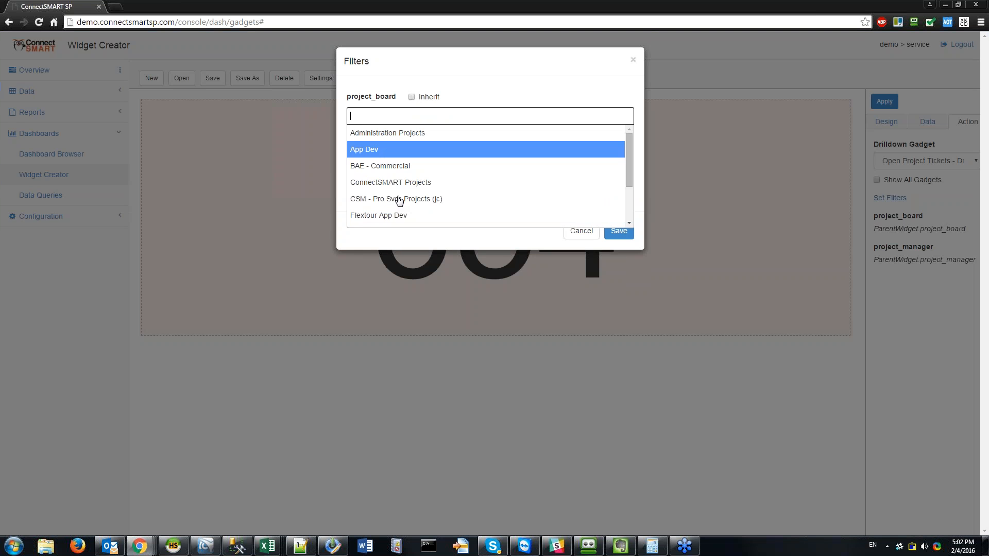
{"action": "left_click", "coordinate": [412, 98]}
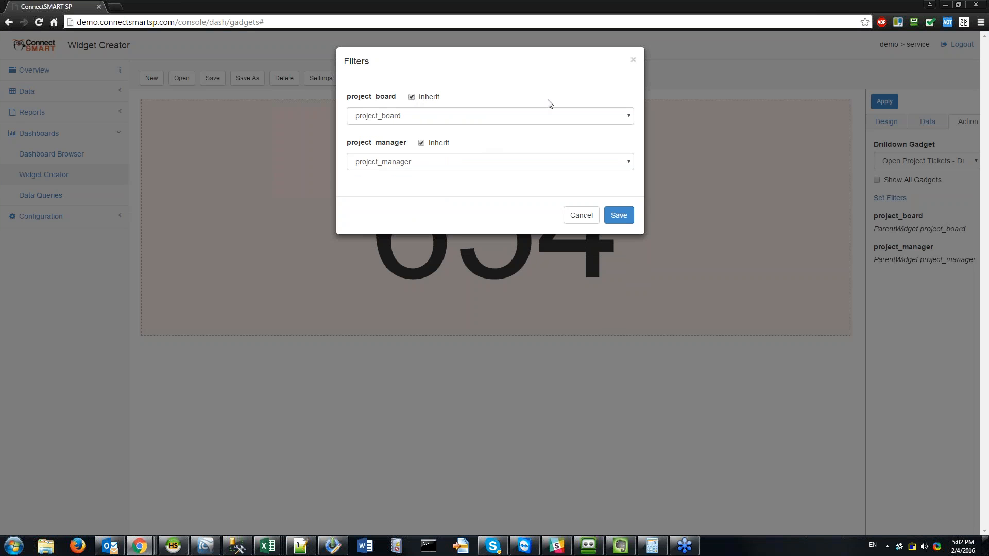
{"action": "left_click", "coordinate": [619, 216]}
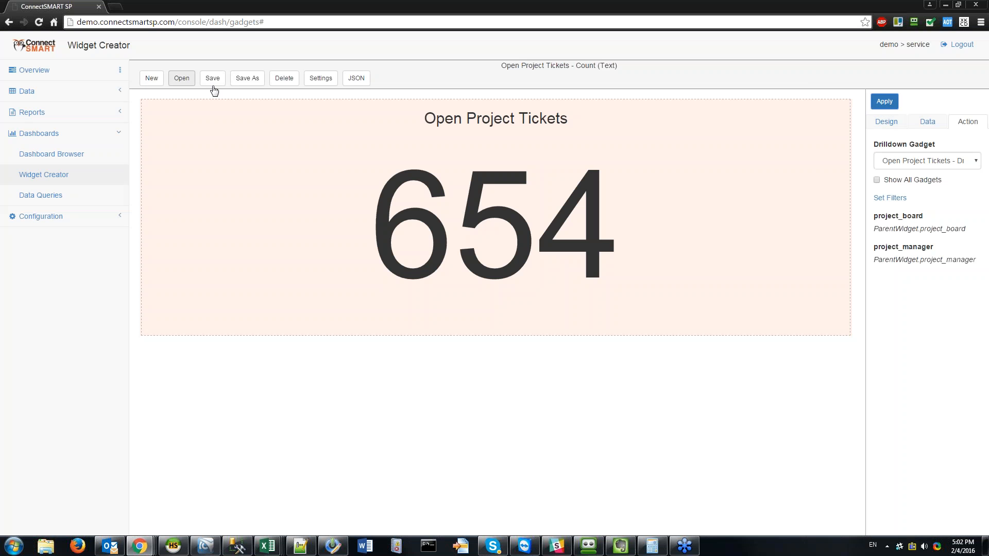
Step: Test the drilldown table from the 654 count, then save the count widget
{"action": "left_click", "coordinate": [424, 217]}
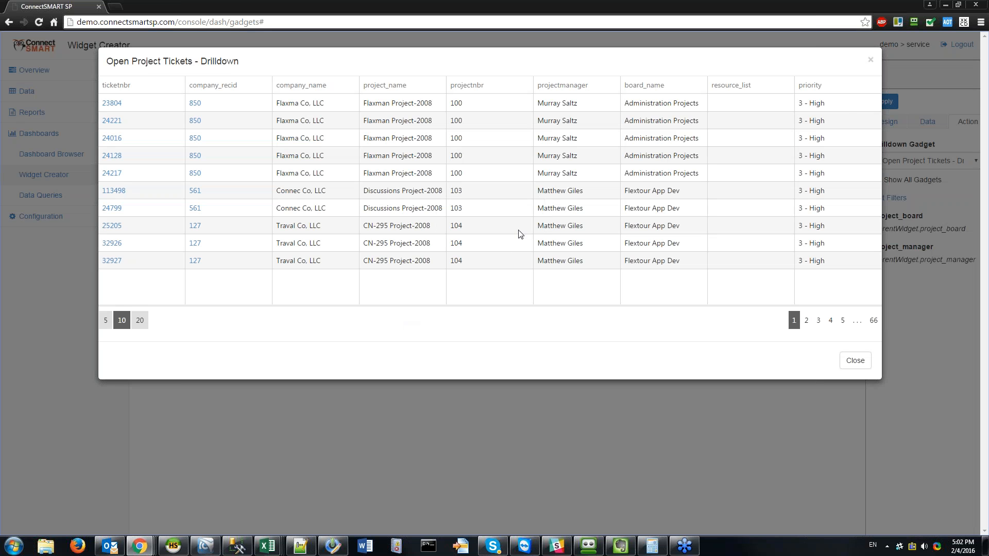
{"action": "left_click", "coordinate": [870, 61]}
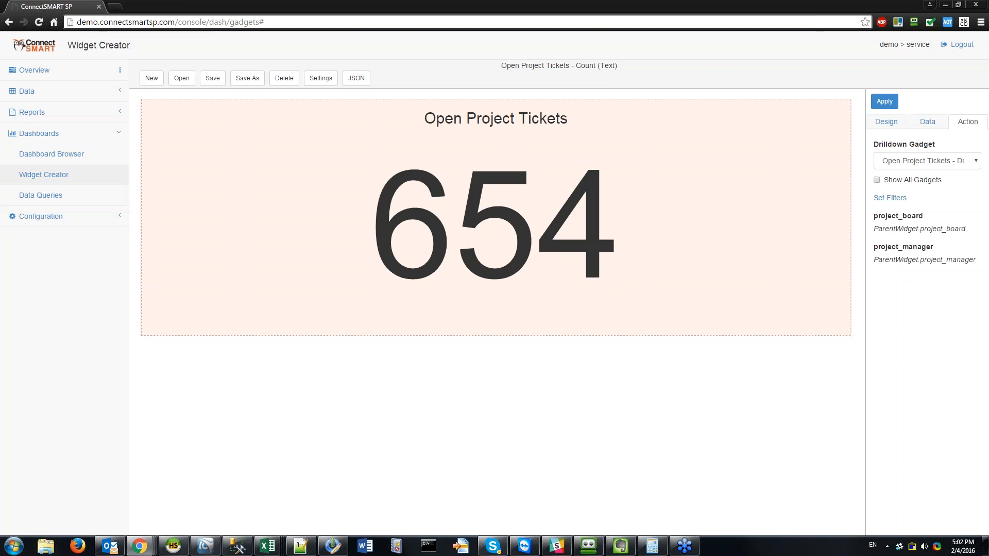
{"action": "left_click", "coordinate": [212, 78]}
{"action": "left_click", "coordinate": [580, 102]}
Step: Create a dashboard named Webinar in the CW_Project category from the Dashboard Browser and open it
{"action": "left_click", "coordinate": [67, 155]}
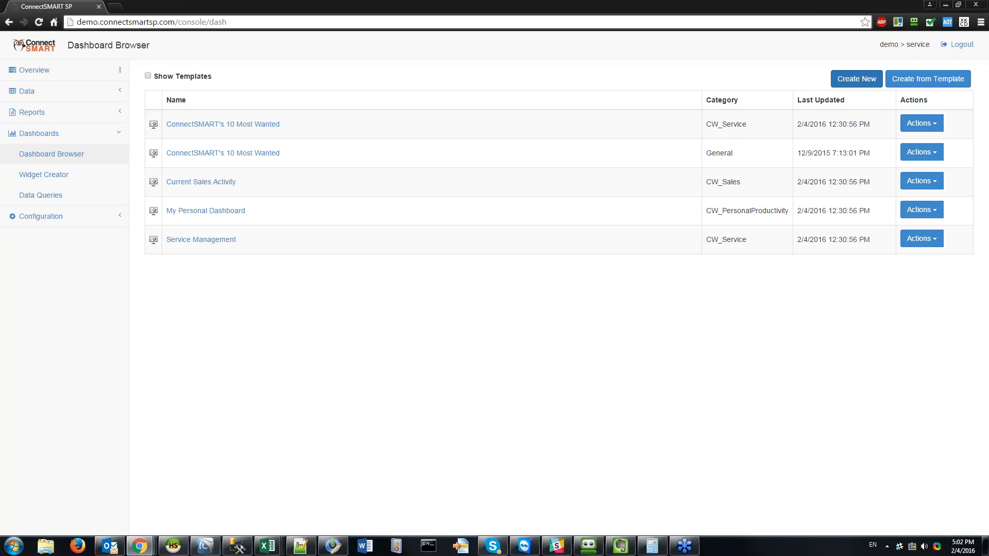
{"action": "left_click", "coordinate": [856, 79]}
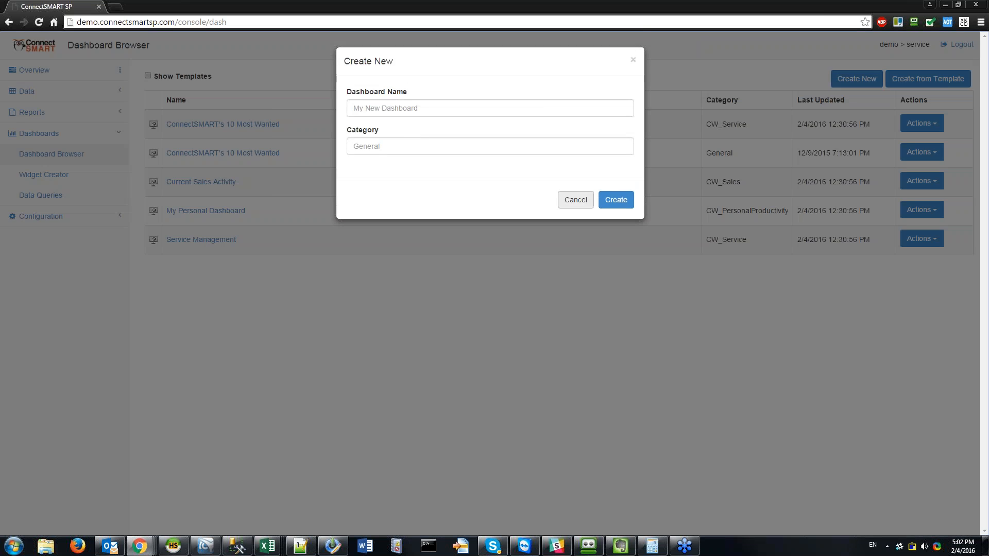
{"action": "left_click", "coordinate": [574, 190]}
{"action": "left_click", "coordinate": [857, 78]}
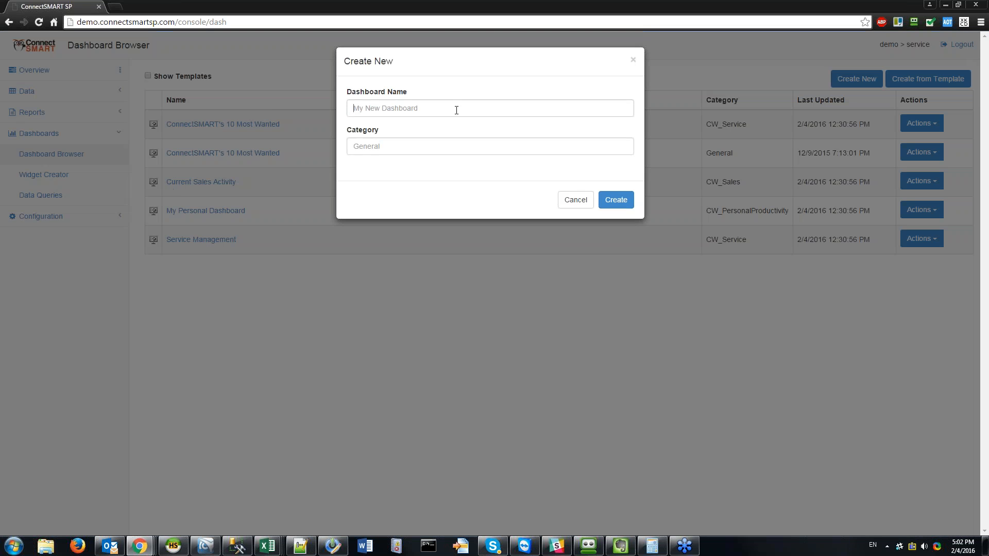
{"action": "type", "text": "W"}
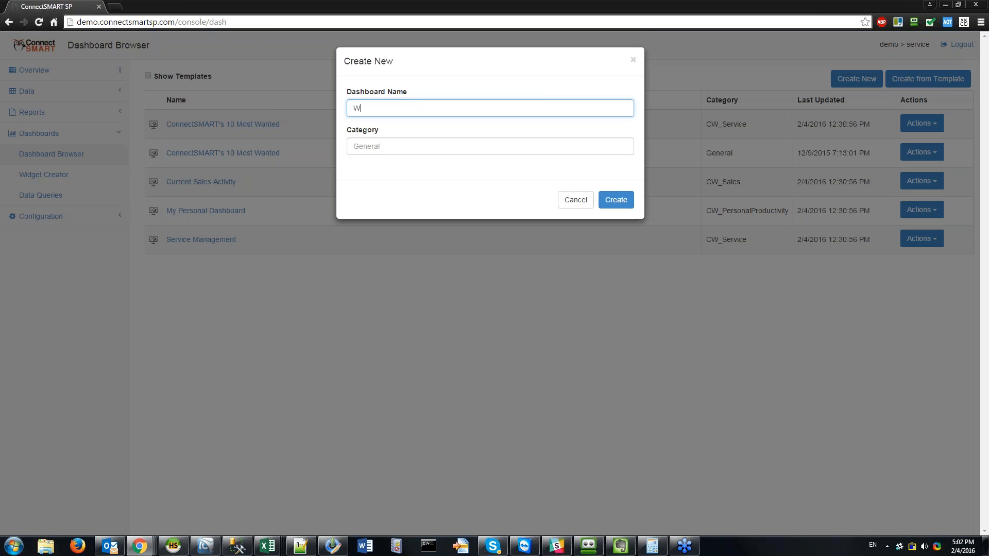
{"action": "type", "text": "ebinar"}
{"action": "key", "text": "Tab"}
{"action": "type", "text": "CW"}
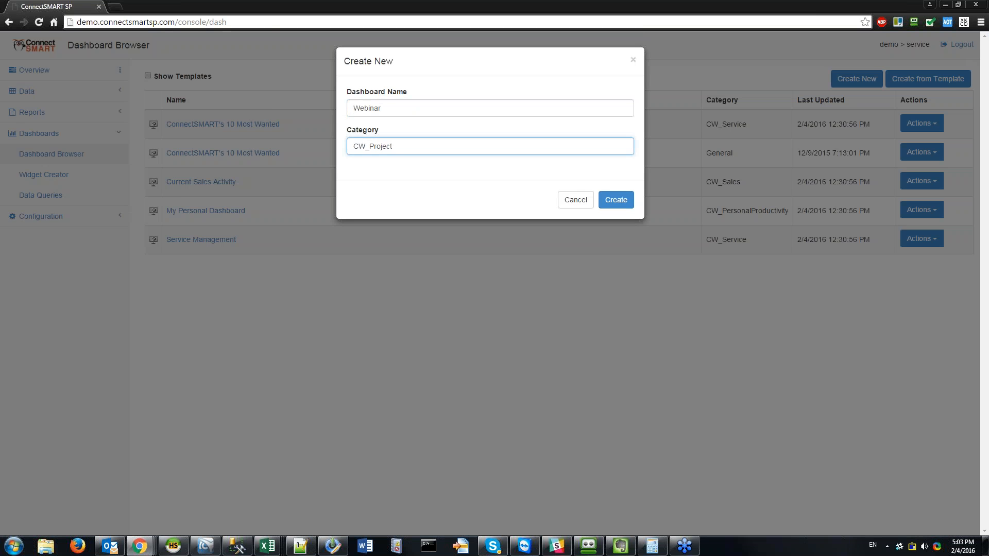
{"action": "left_click", "coordinate": [615, 199]}
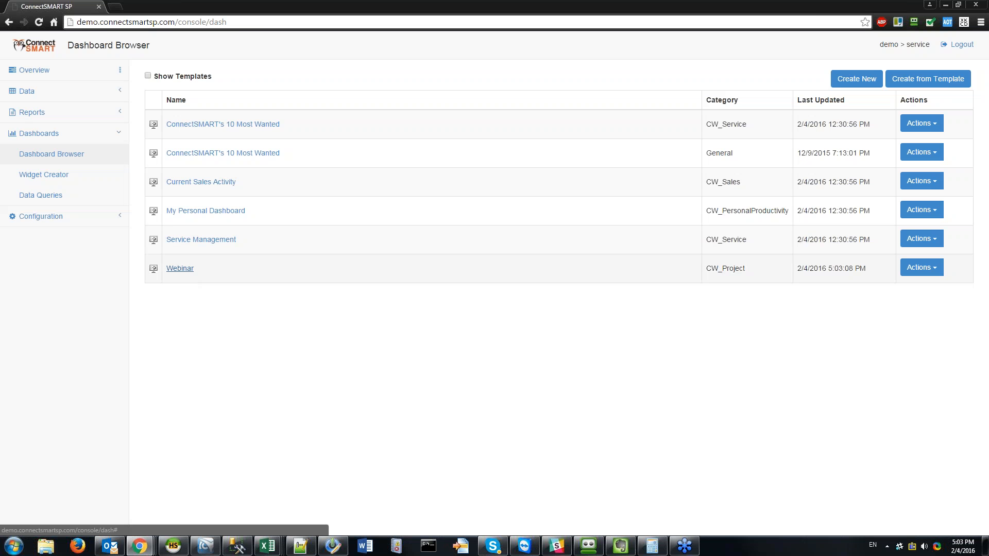
{"action": "left_click", "coordinate": [183, 269]}
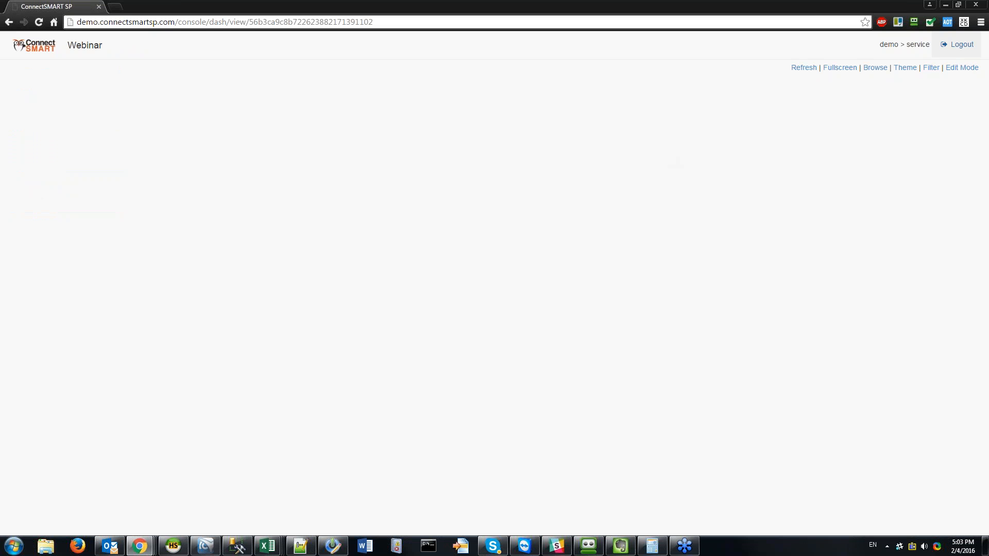
Step: Add the Open Project Tickets count widget to Webinar by searching 'open project ticke', then save the dashboard
{"action": "left_click", "coordinate": [962, 70]}
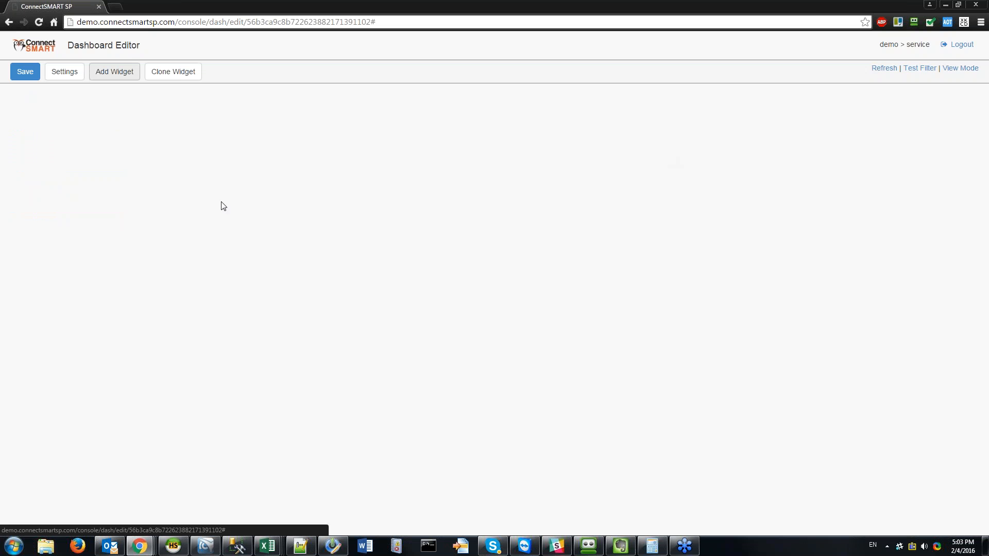
{"action": "left_click", "coordinate": [133, 75]}
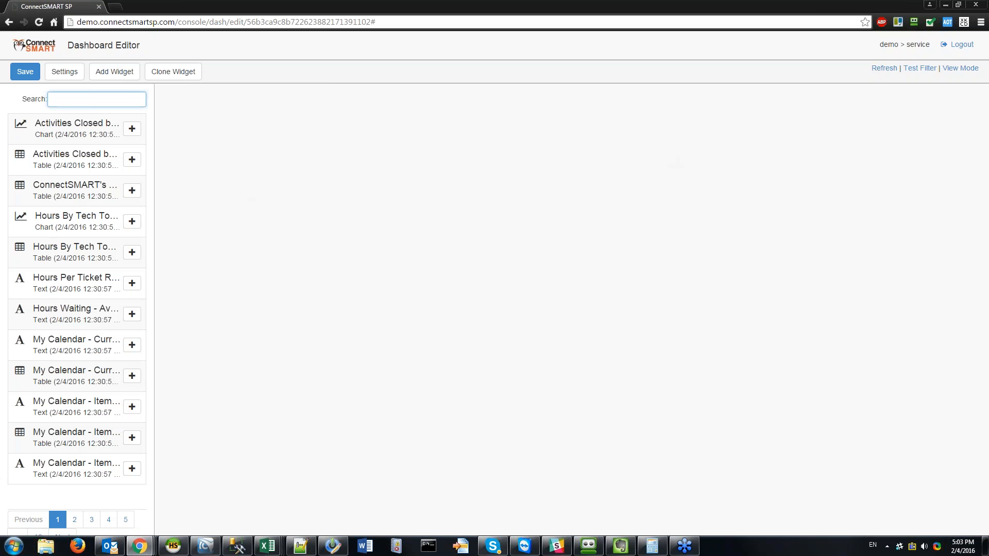
{"action": "type", "text": "open project ticker"}
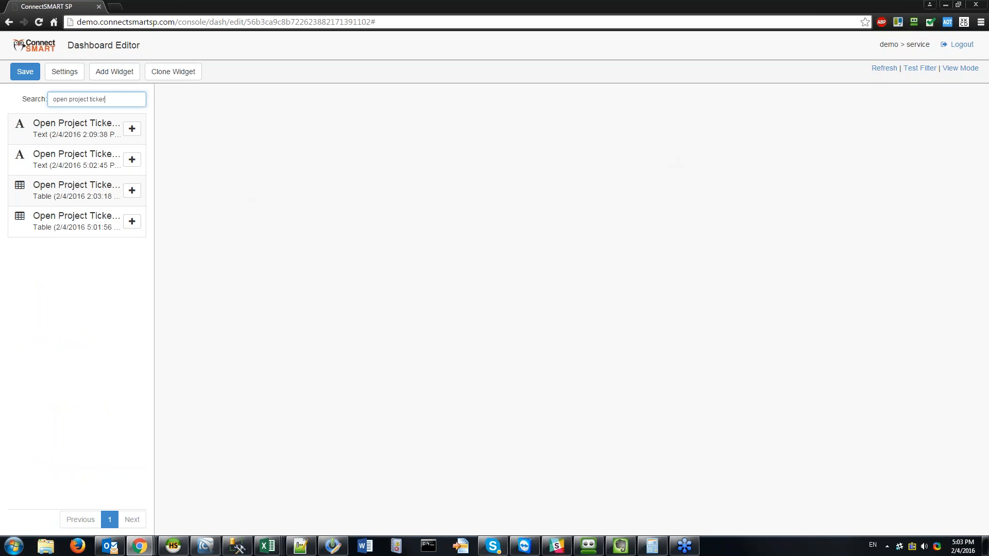
{"action": "type", "text": "t"}
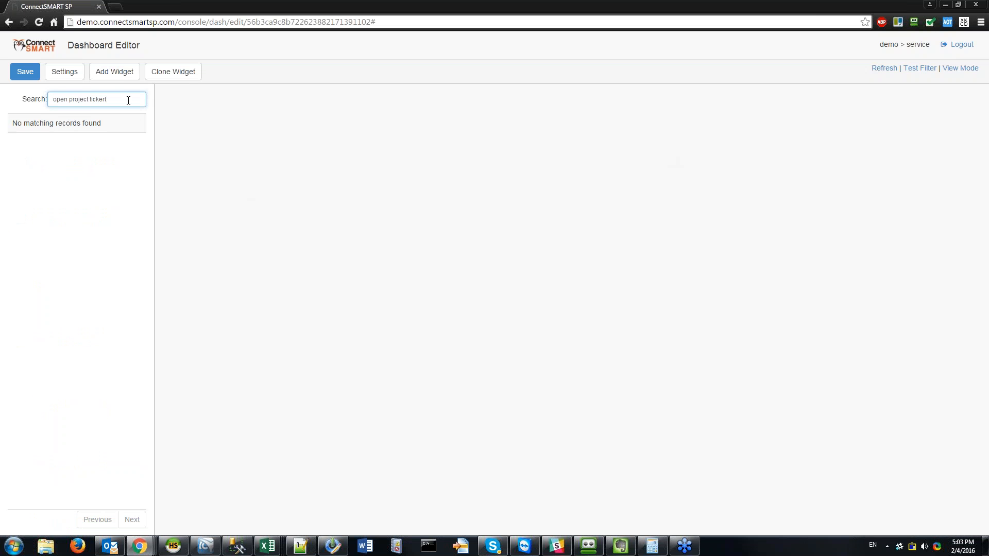
{"action": "key", "text": "BackSpace"}
{"action": "key", "text": "BackSpace"}
{"action": "left_click", "coordinate": [132, 160]}
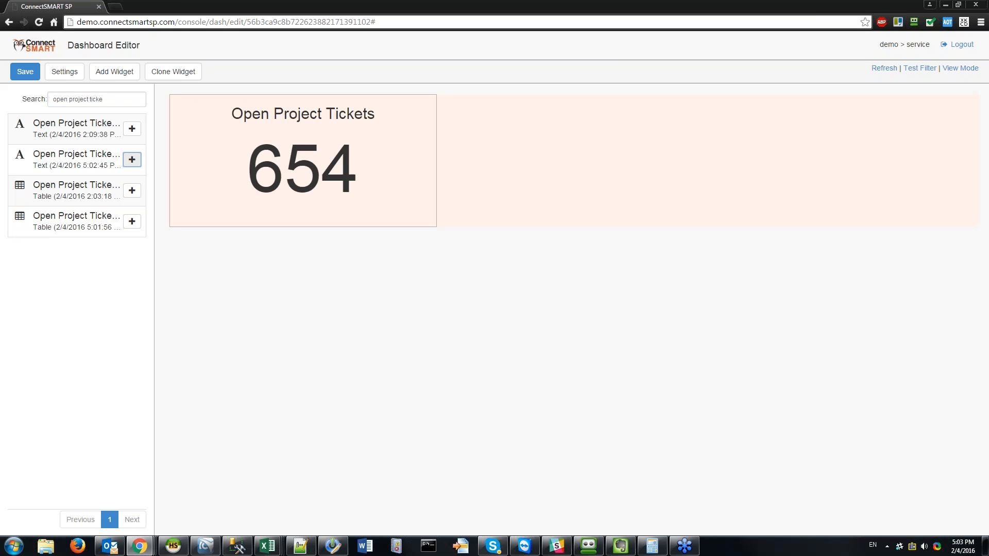
{"action": "left_click", "coordinate": [574, 103]}
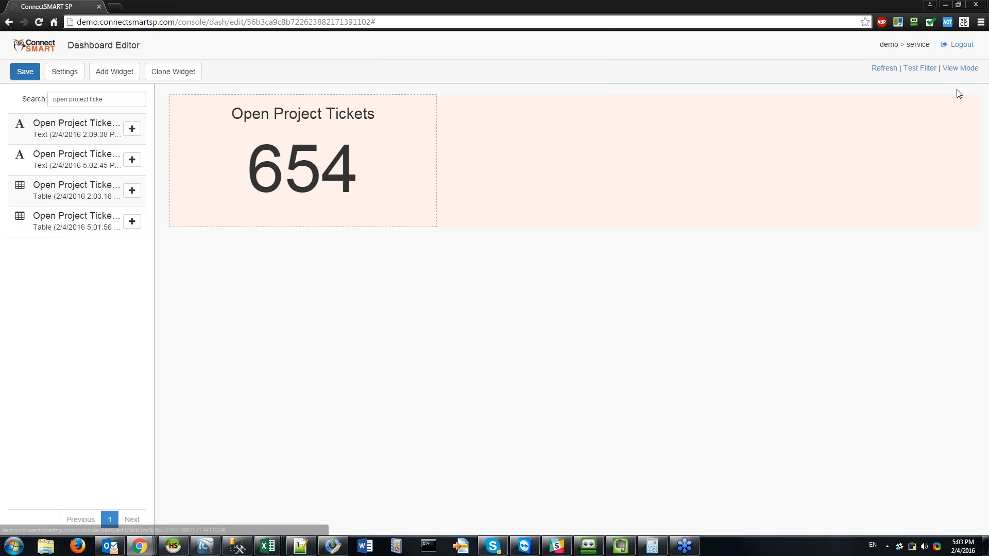
{"action": "double_click", "coordinate": [951, 68]}
Step: Limit the count widget's project_board filter to App Dev and save the dashboard
{"action": "left_click", "coordinate": [951, 68]}
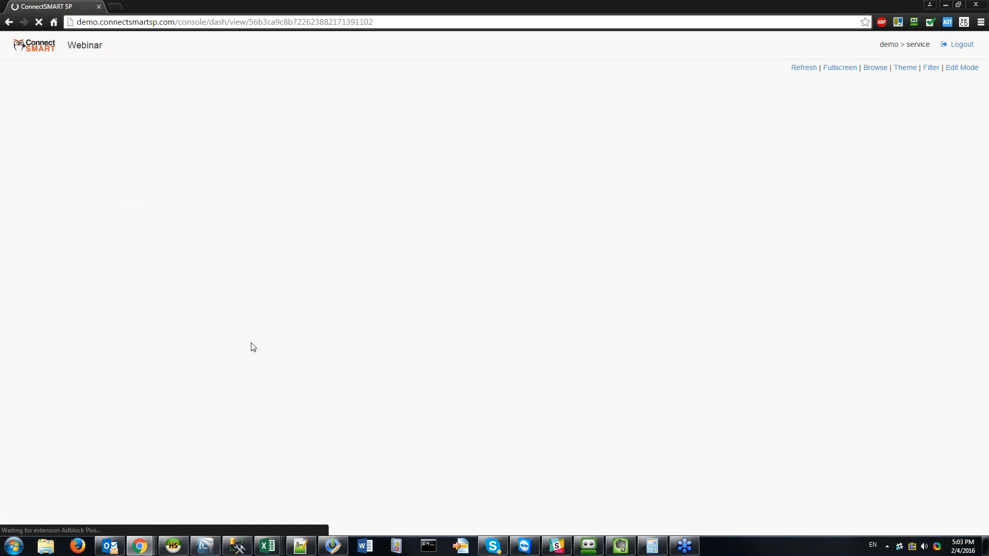
{"action": "left_click", "coordinate": [963, 68]}
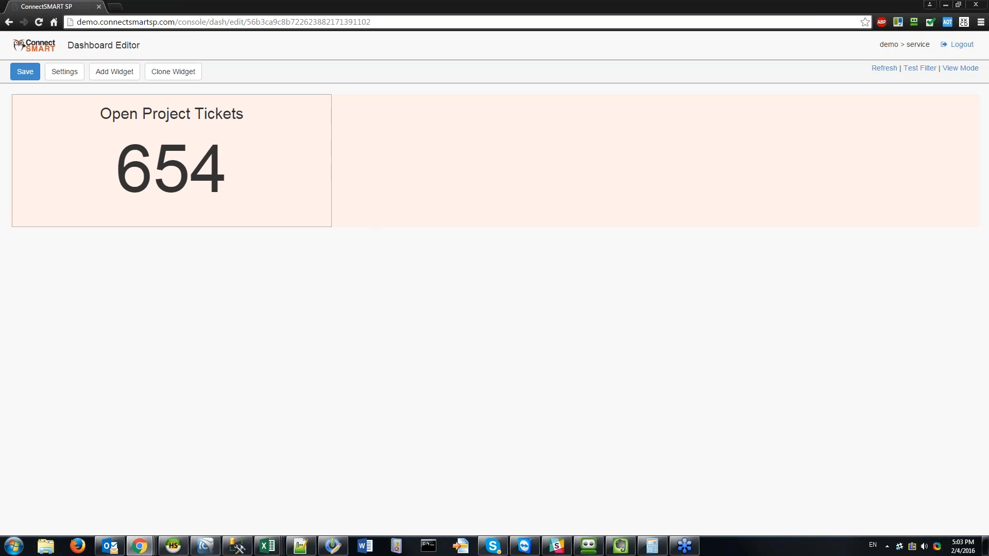
{"action": "left_click", "coordinate": [242, 178]}
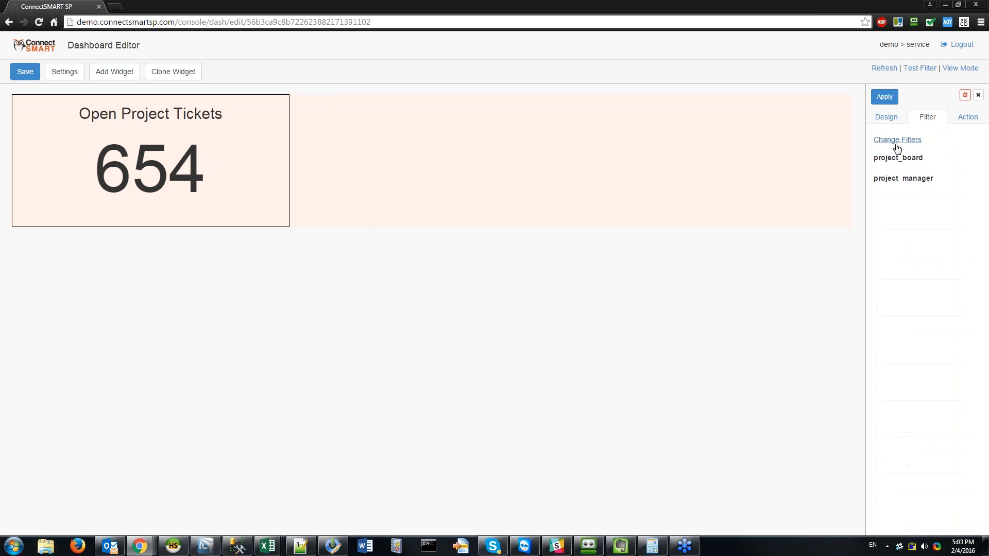
{"action": "left_click", "coordinate": [898, 140]}
{"action": "left_click", "coordinate": [405, 116]}
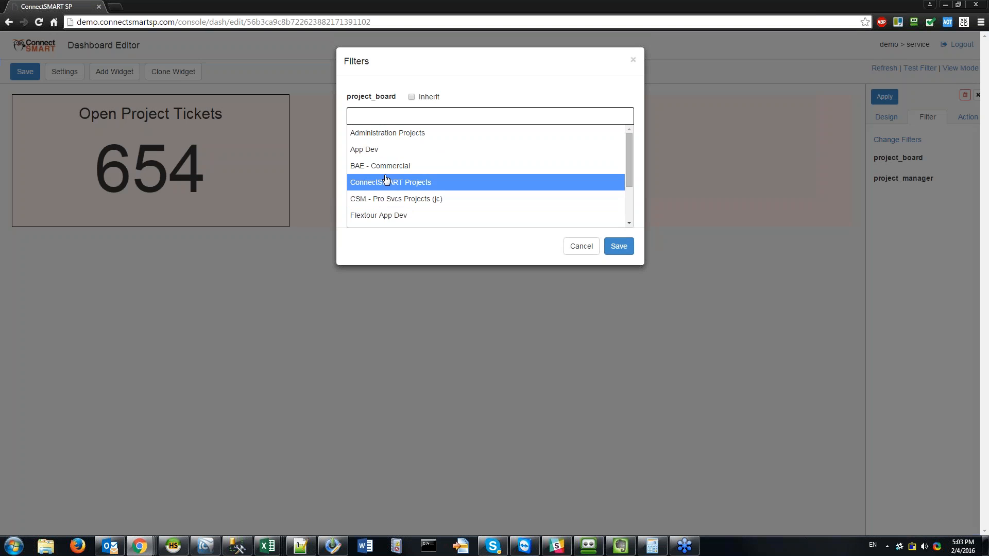
{"action": "left_click", "coordinate": [382, 150]}
{"action": "left_click", "coordinate": [619, 247]}
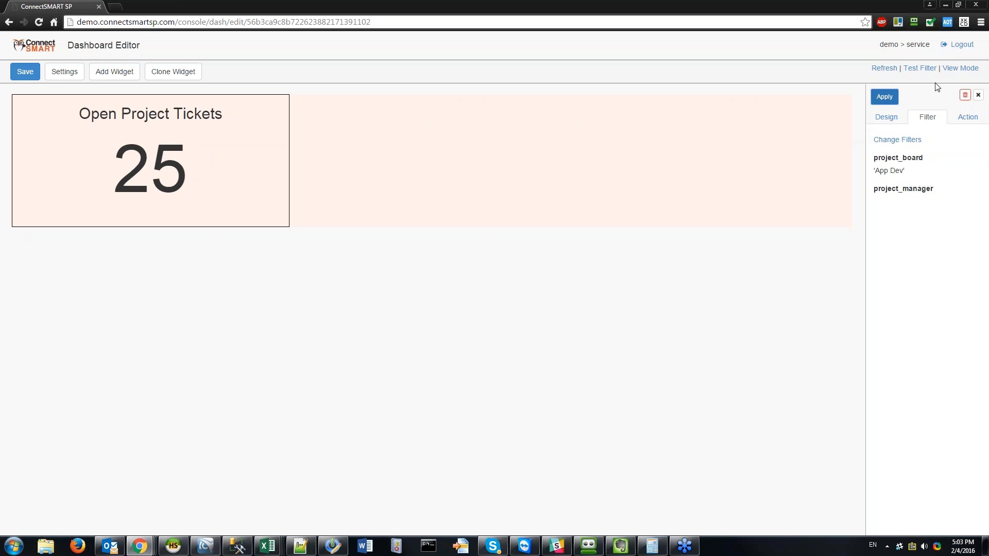
{"action": "left_click", "coordinate": [24, 71]}
{"action": "key", "text": "Return"}
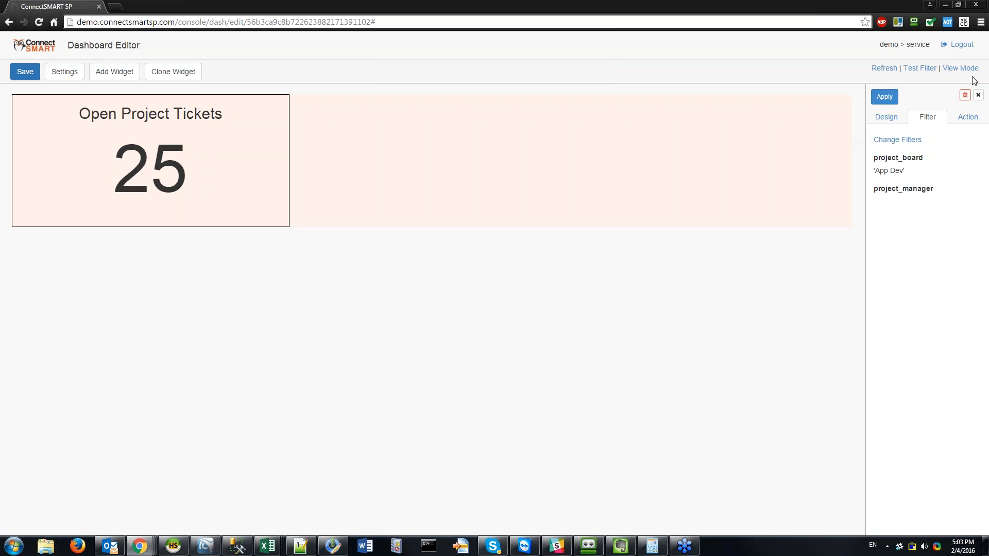
Step: In view mode, check that the count of 25 drills down to App Dev tickets
{"action": "left_click", "coordinate": [959, 68]}
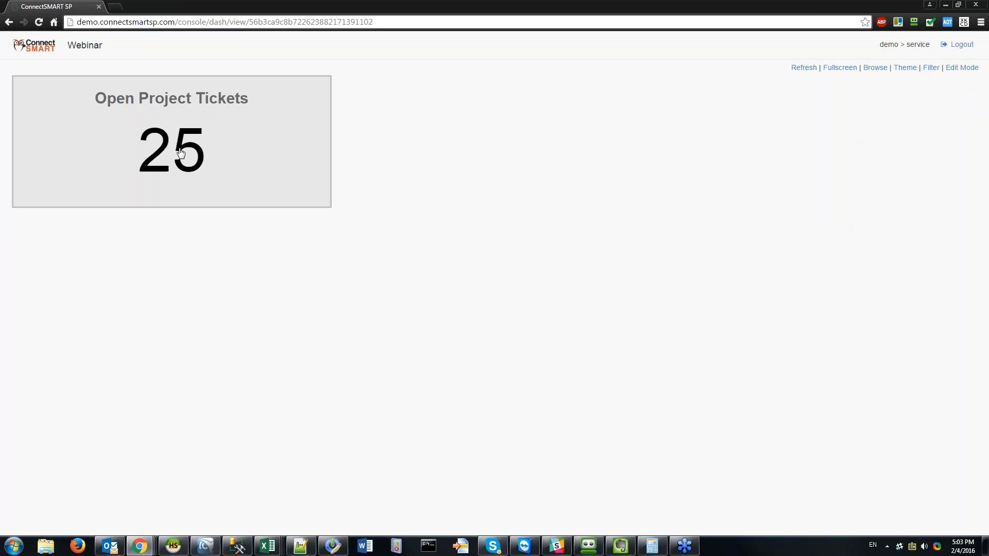
{"action": "left_click", "coordinate": [237, 170]}
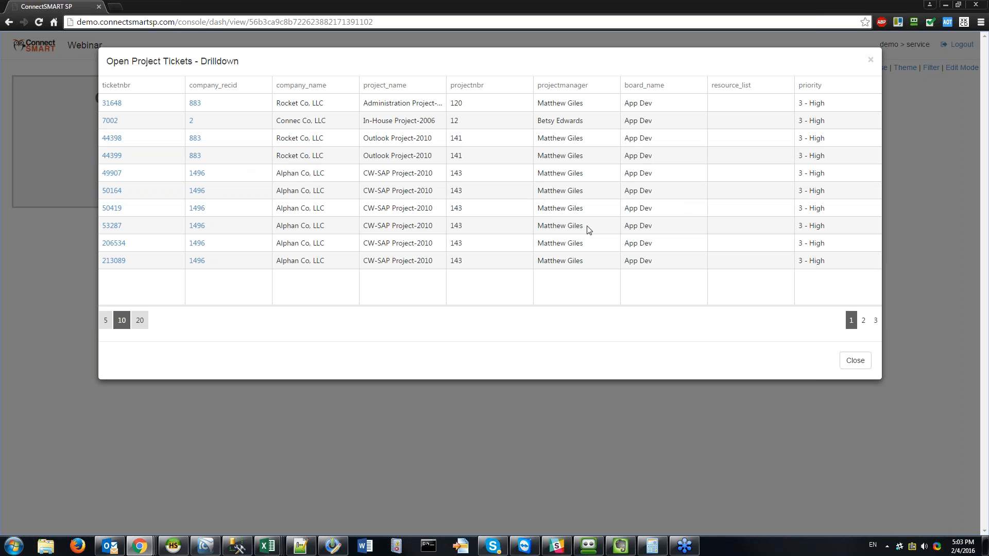
{"action": "left_click", "coordinate": [871, 57]}
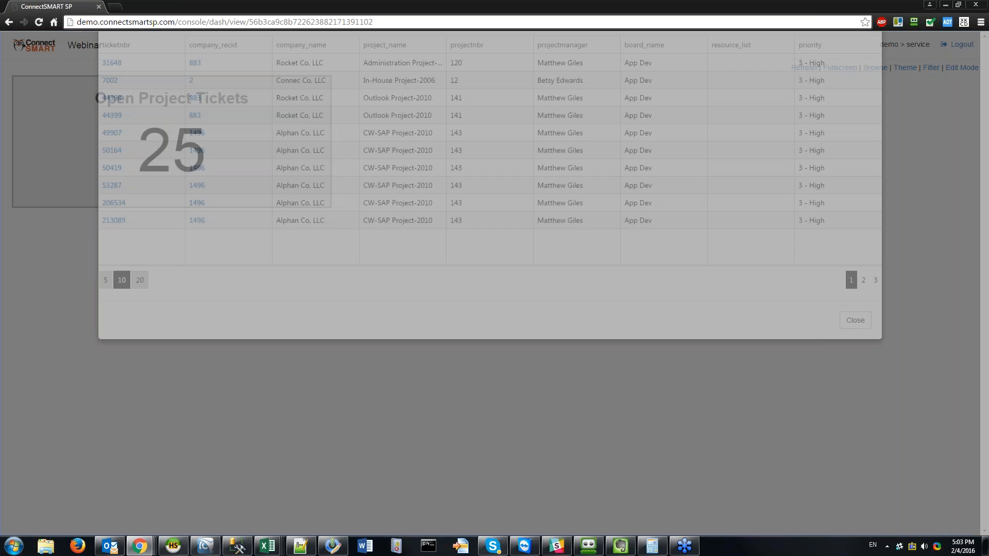